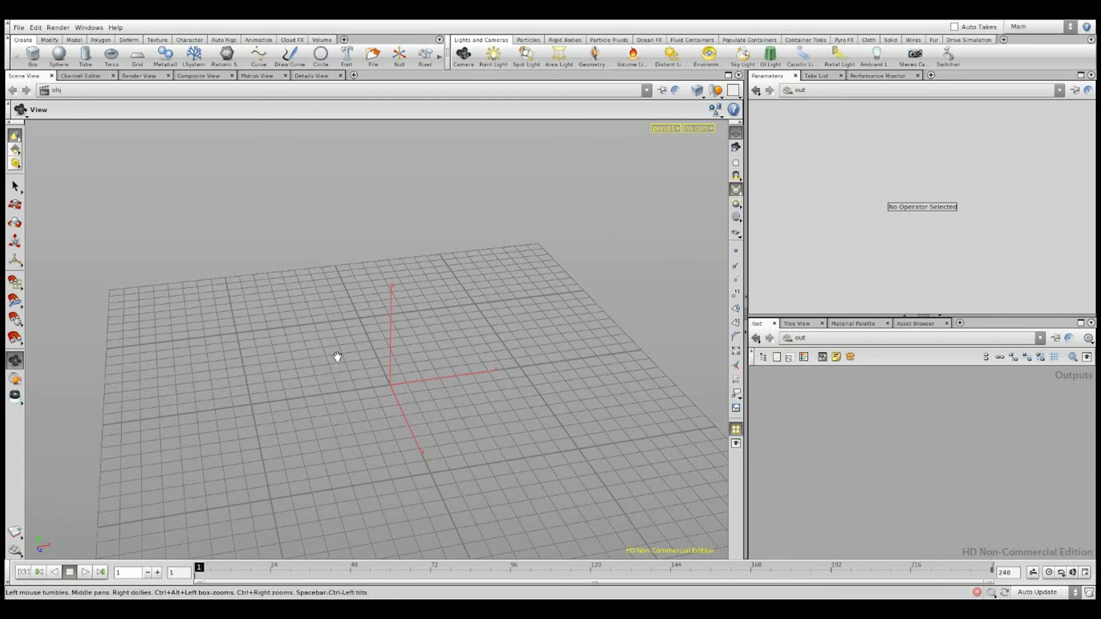
Add a Mantra render node to the out network
click(799, 359)
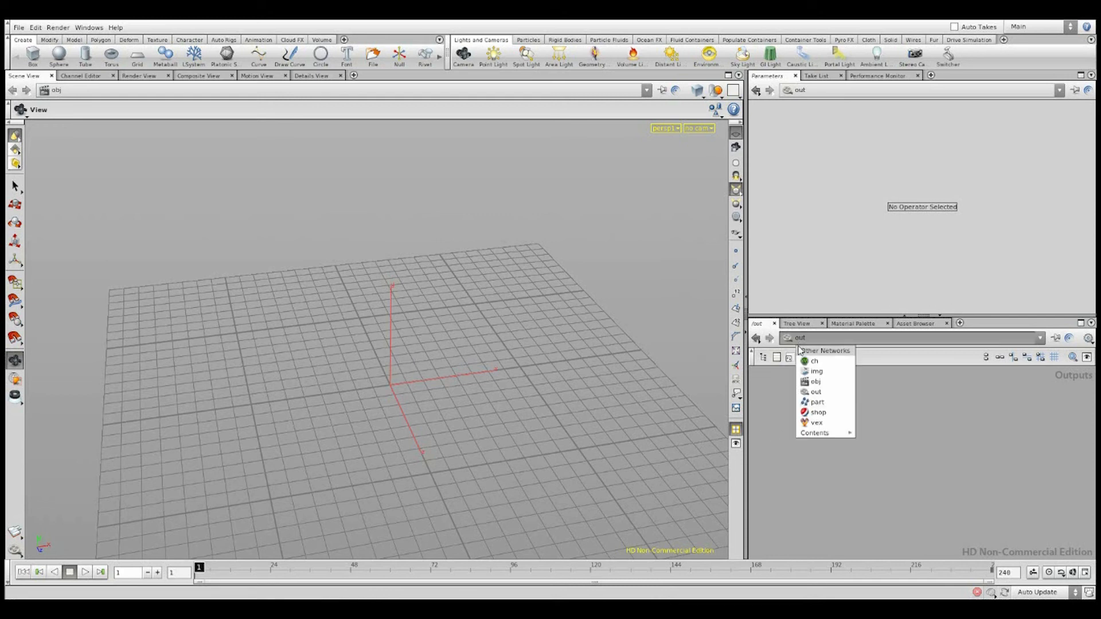
click(812, 393)
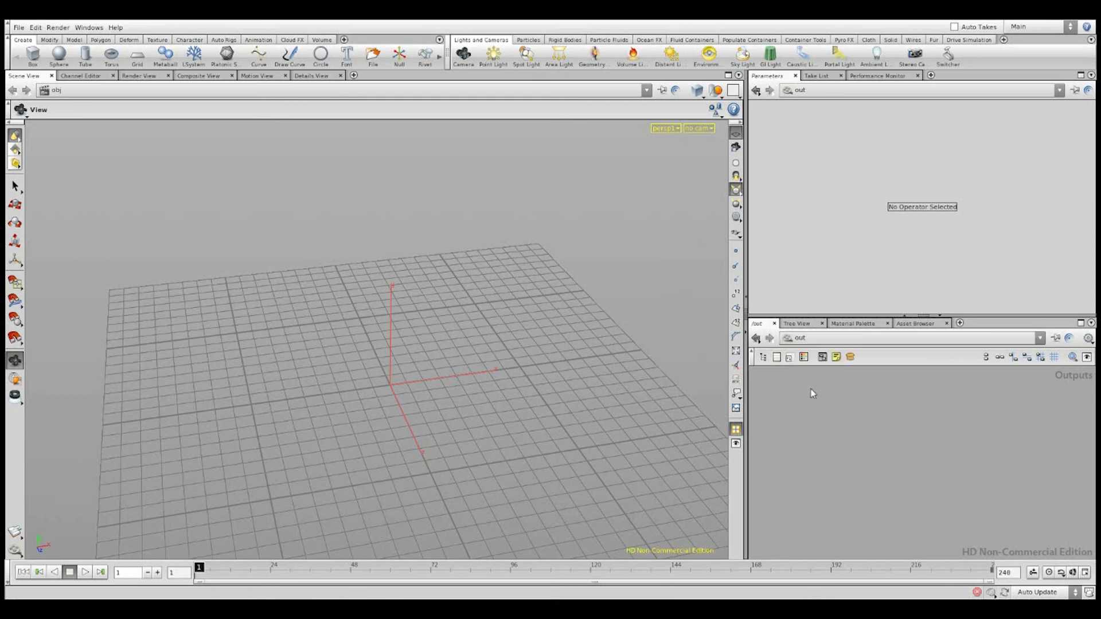
click(803, 339)
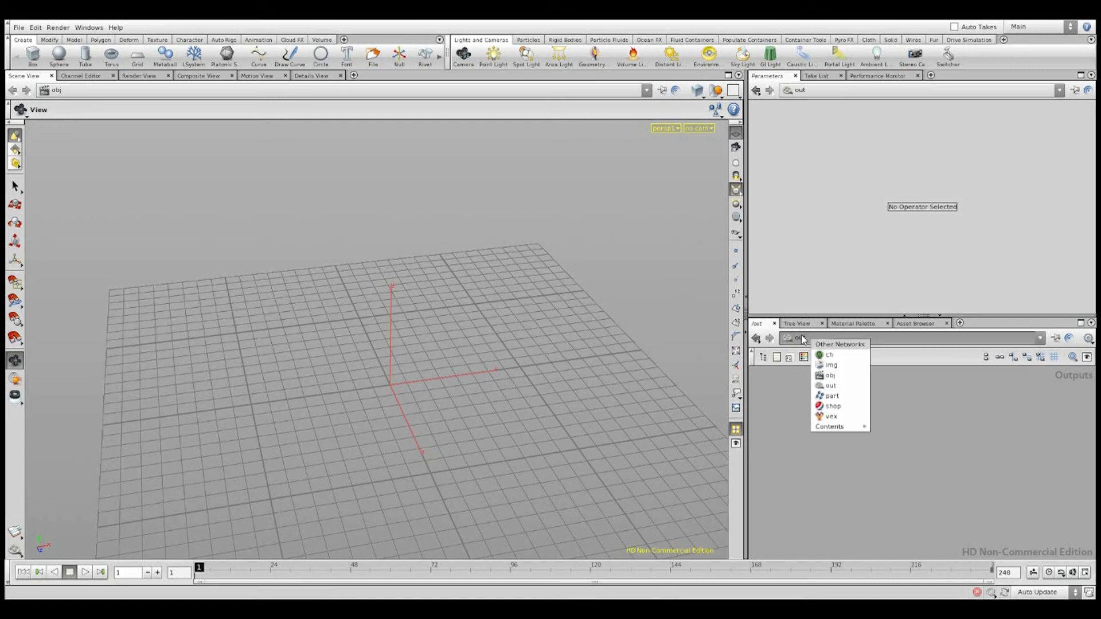
click(840, 385)
key(Tab)
text(3D Texture)
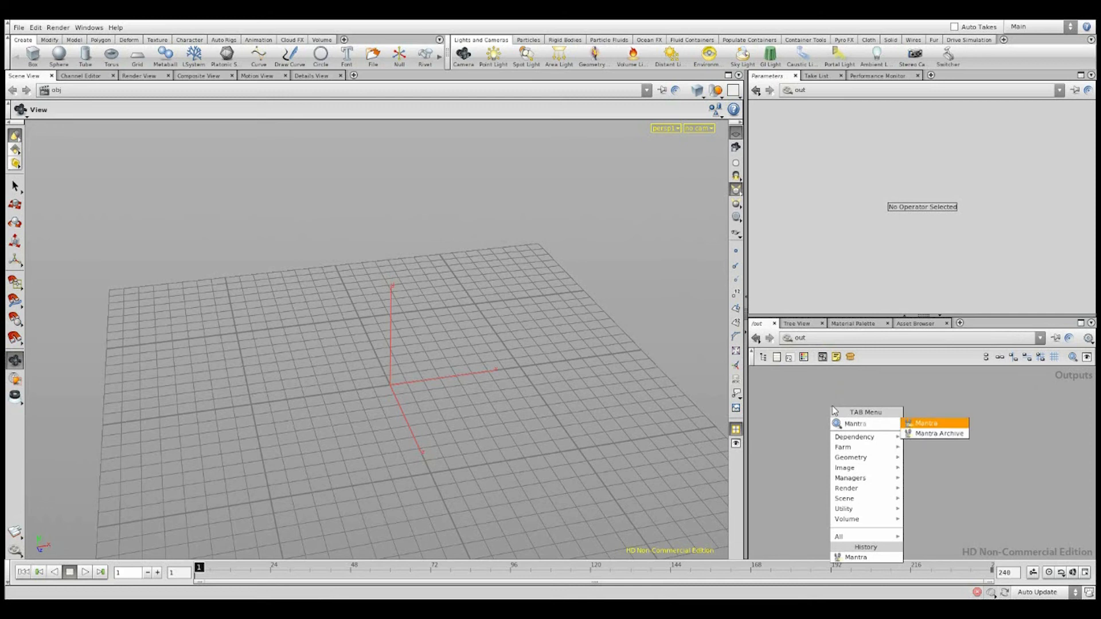
key(Return)
click(831, 406)
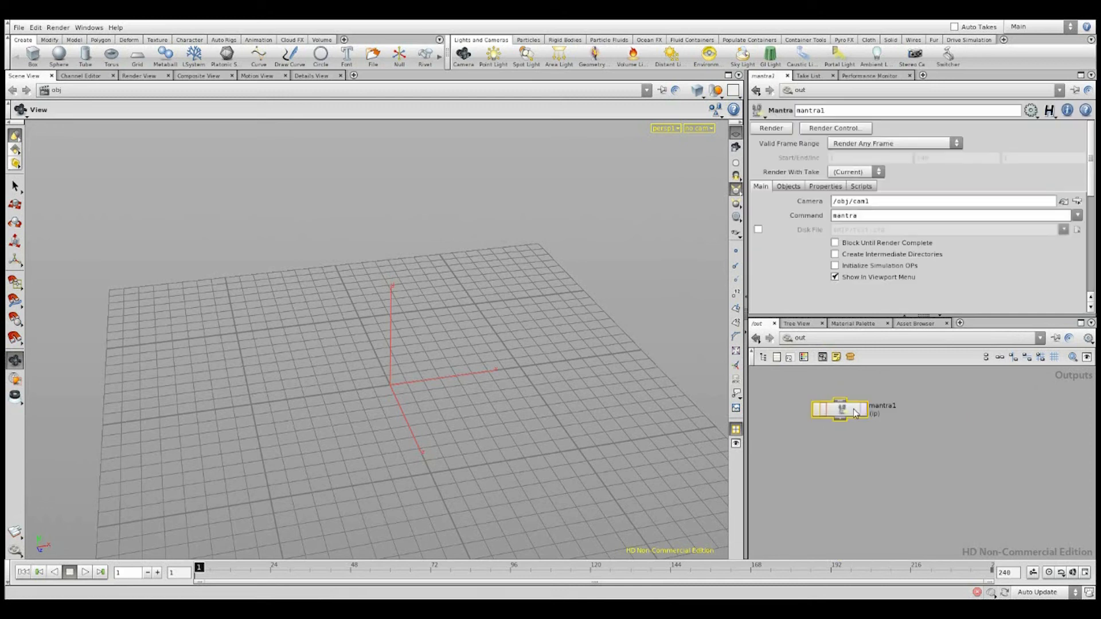
click(858, 449)
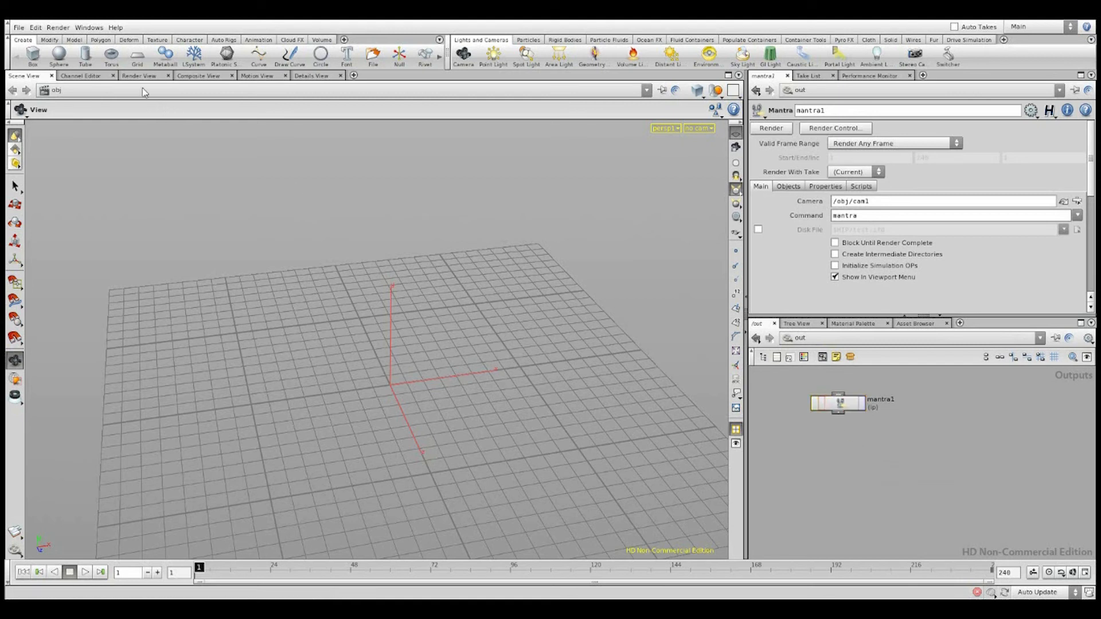
Create a 10 by 10 polygon grid on the ZX plane at the scene origin
click(137, 58)
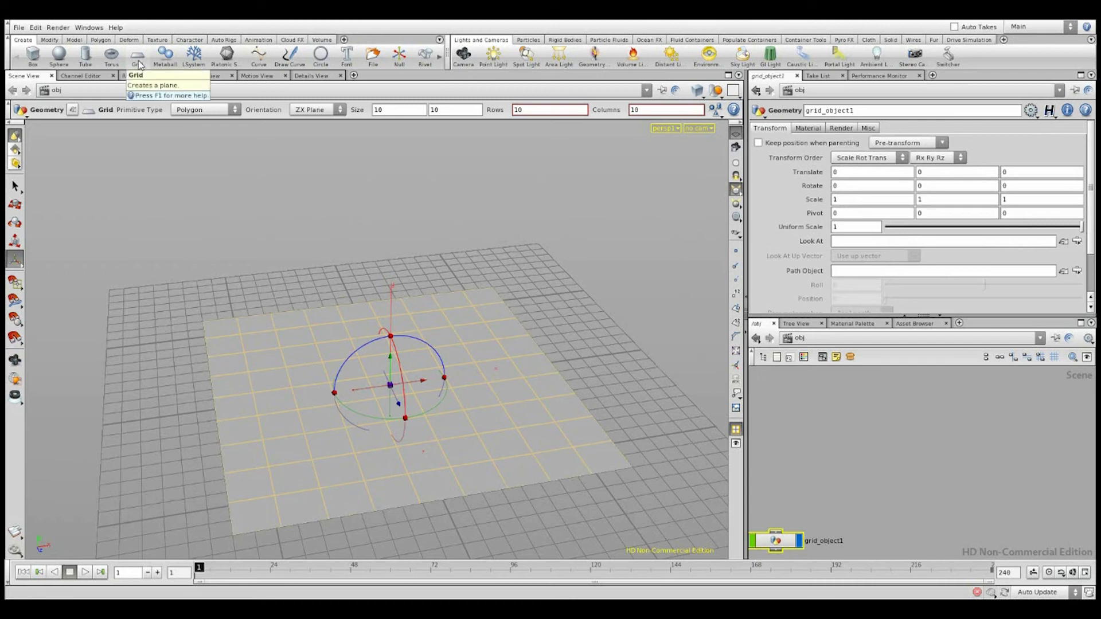
click(293, 260)
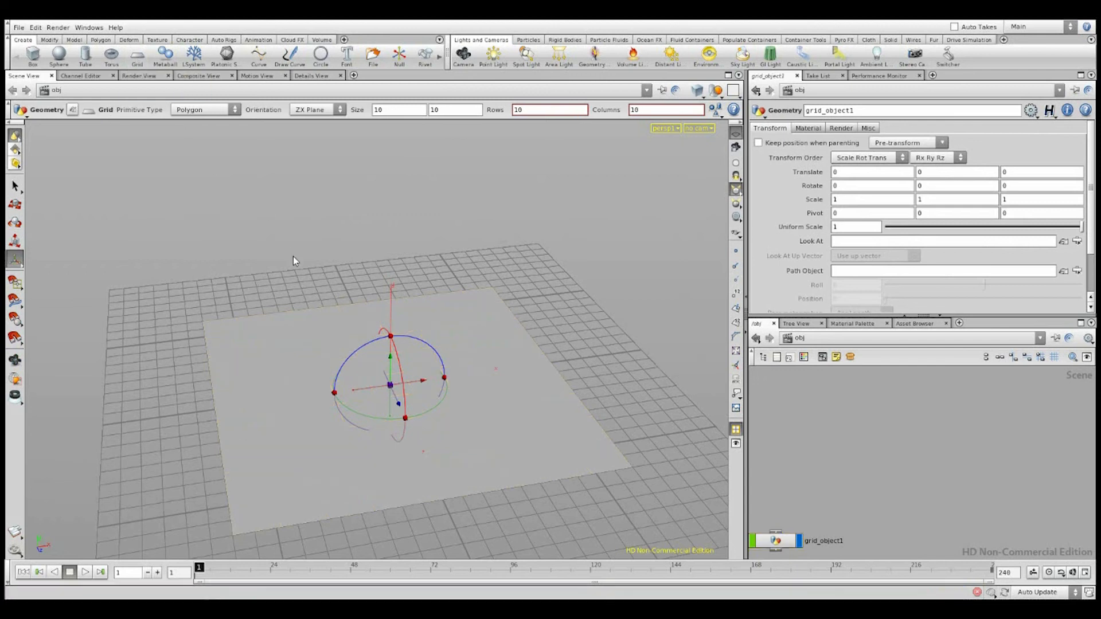
drag(249, 305, 339, 298)
Create a sphere of radius 1, raise it about 1.54 units above the grid and shift it sideways off centre
click(63, 61)
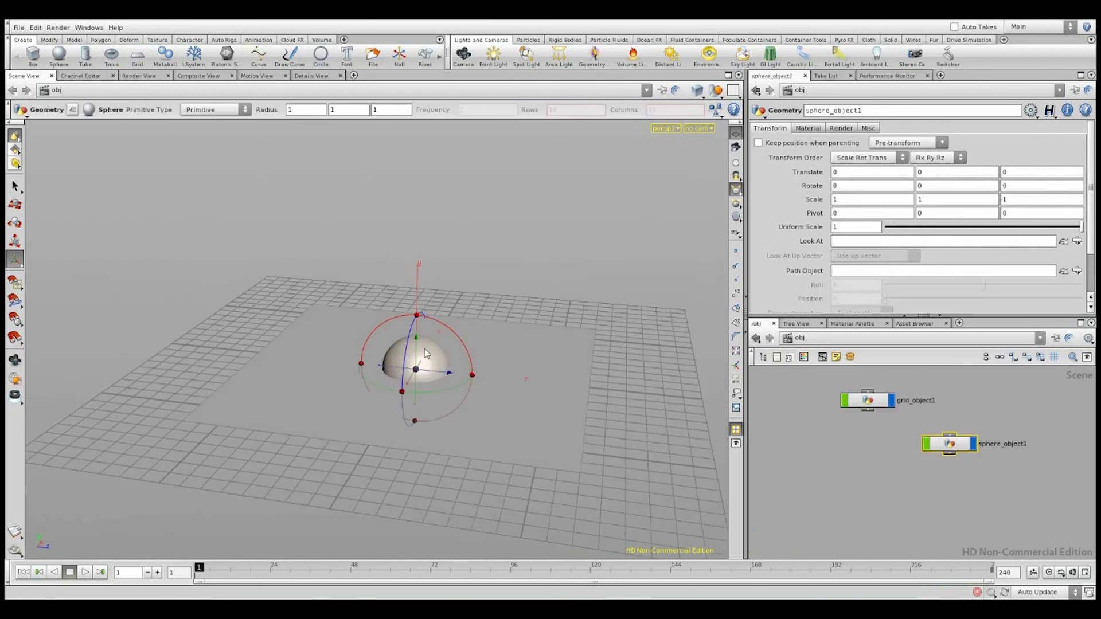
drag(417, 357, 321, 334)
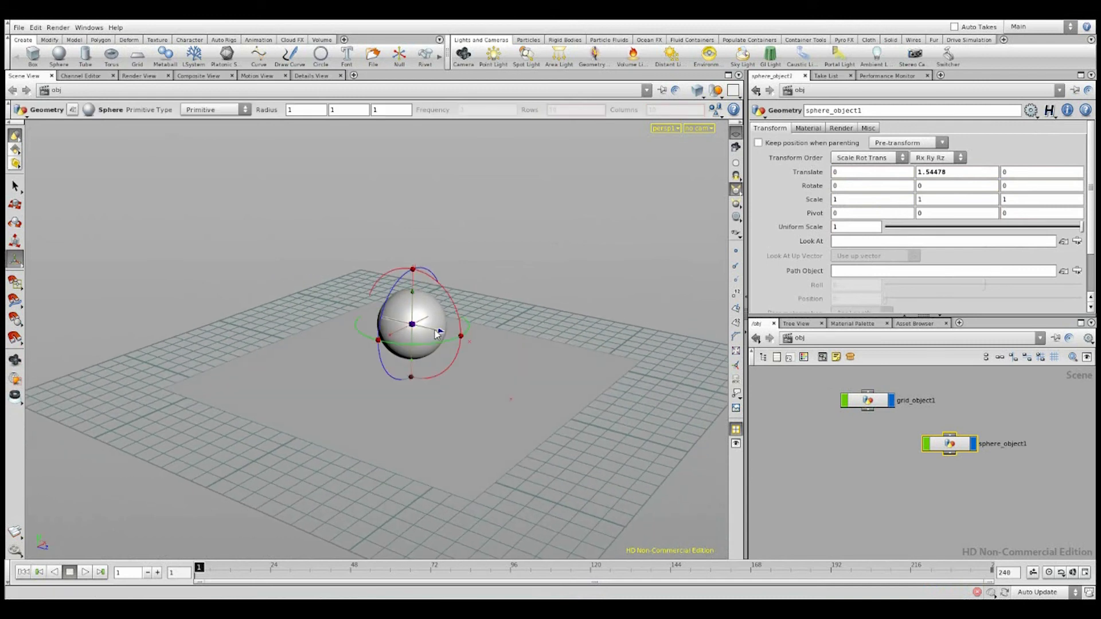
drag(438, 331, 386, 317)
Create a box beside the sphere, raised about 1.48 units with a Z offset of about 0.69, and tilt it on all three axes
click(33, 56)
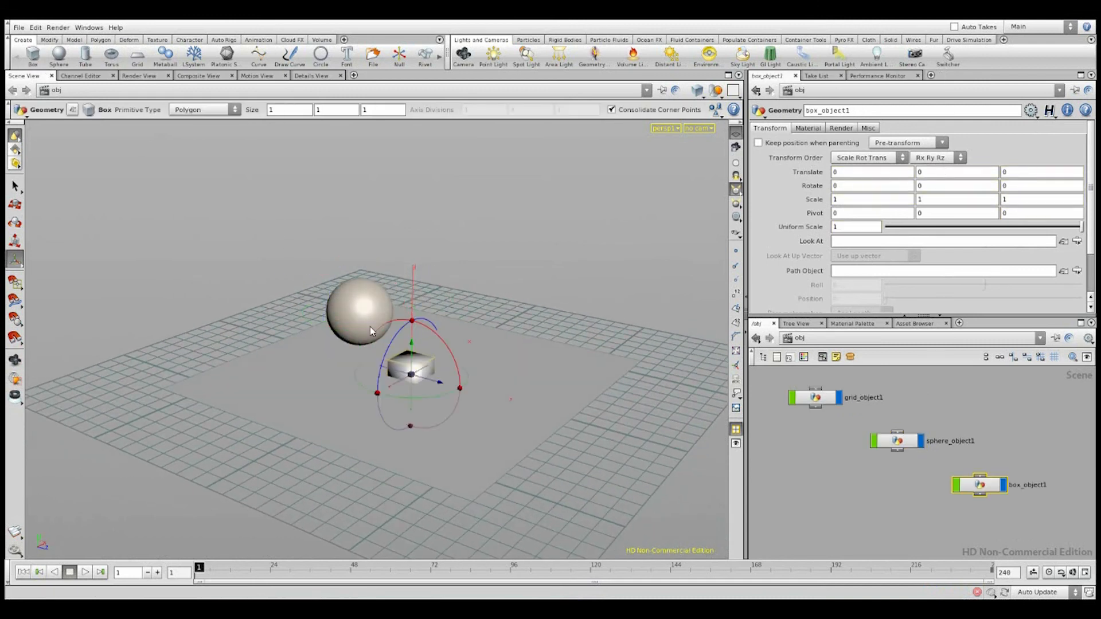
drag(442, 389, 412, 350)
alt+drag(323, 274, 252, 238)
alt+drag(295, 266, 358, 303)
alt+drag(367, 220, 318, 209)
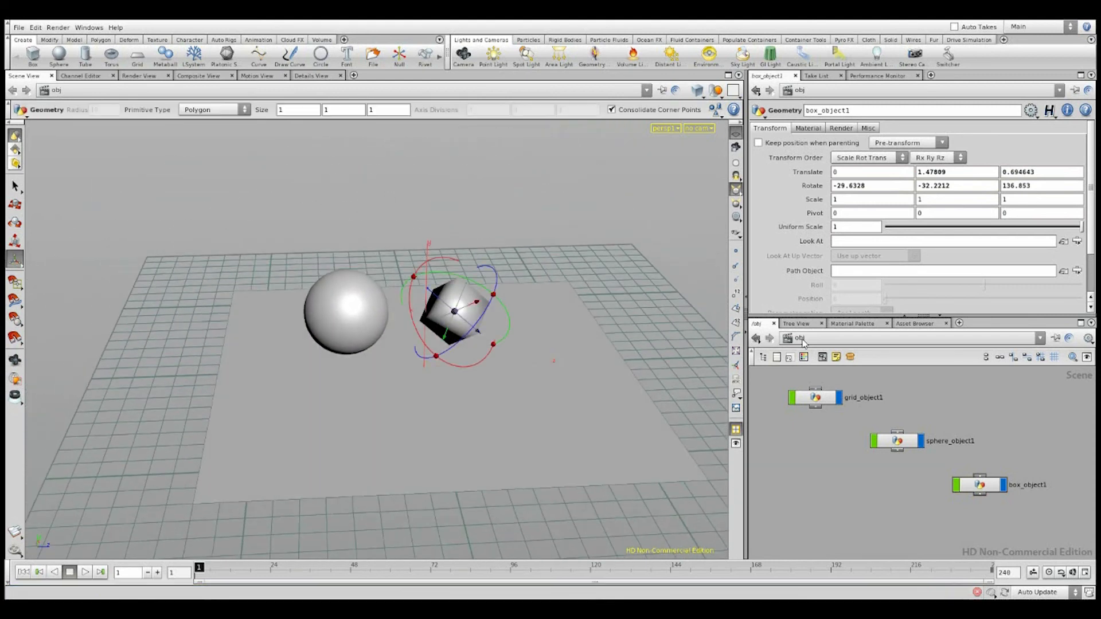
Lay out the object nodes automatically and add a spot light aimed at the objects from the current view
scroll(889, 447, down, 3)
key(l)
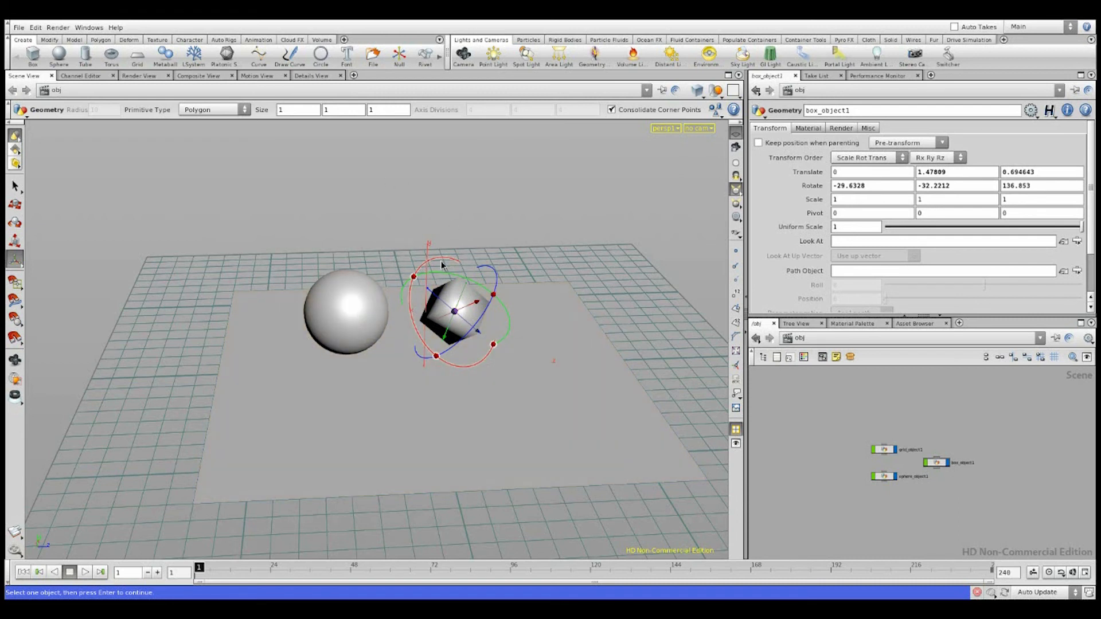
ctrl+click(526, 56)
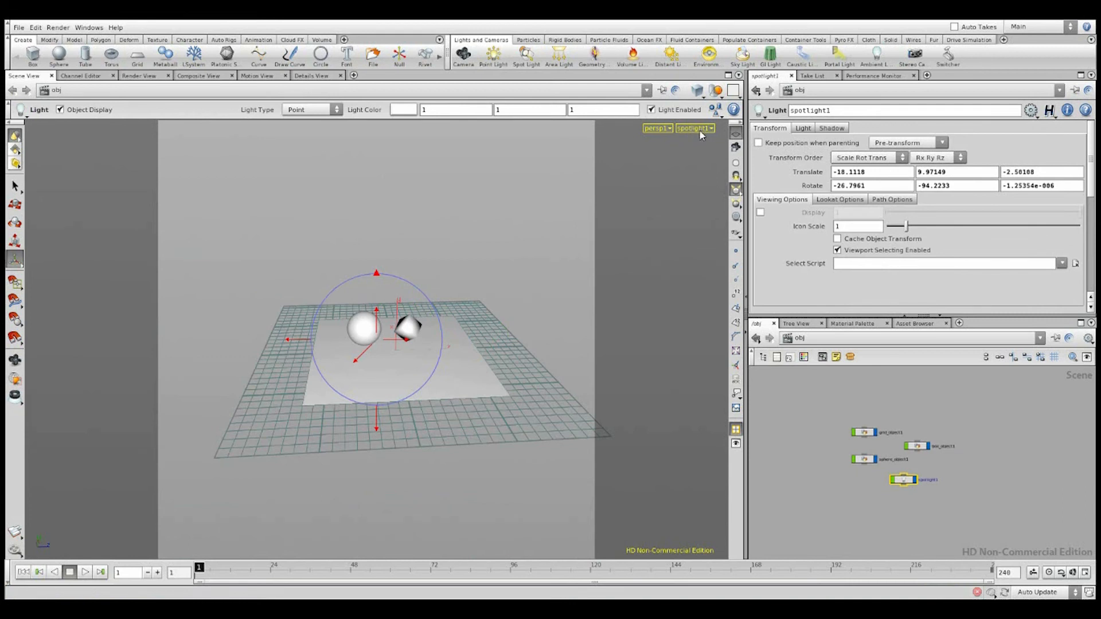
key(Escape)
drag(494, 271, 560, 313)
scroll(913, 490, up, 3)
scroll(914, 496, up, 2)
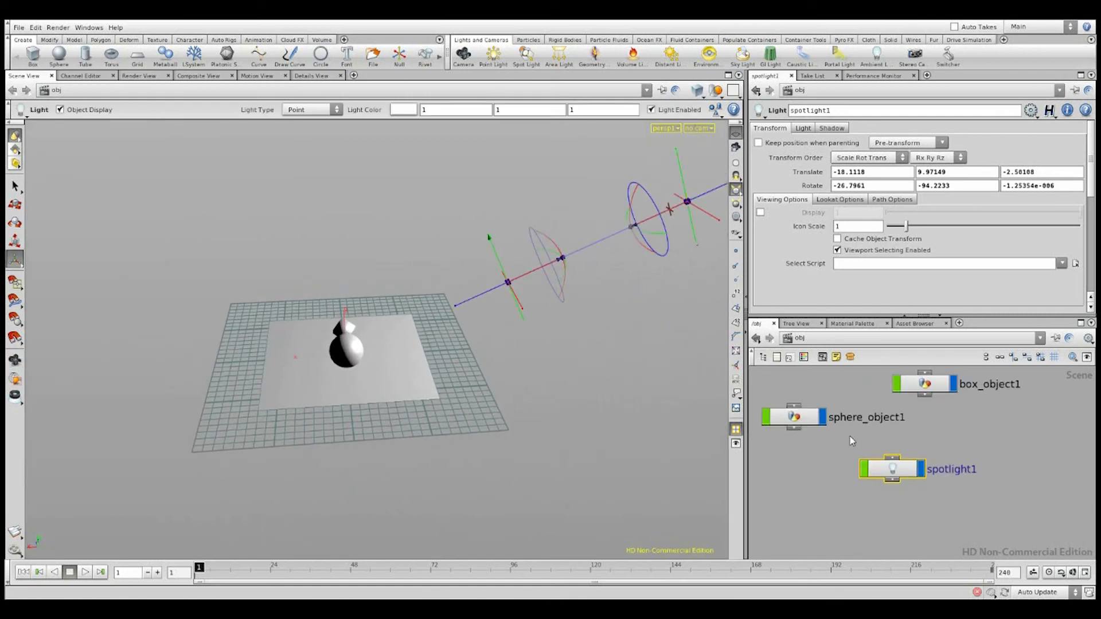
Try the Line, Grid and Disk light types on the spotlight and return it to Point
click(803, 128)
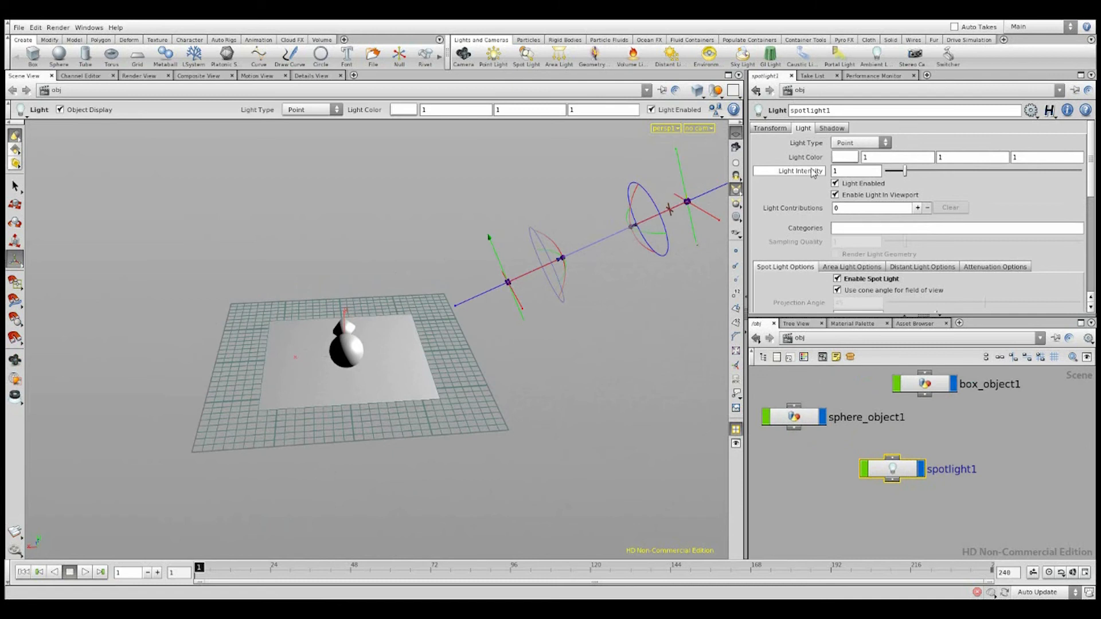
click(857, 143)
click(855, 165)
alt+drag(639, 236, 642, 310)
click(861, 143)
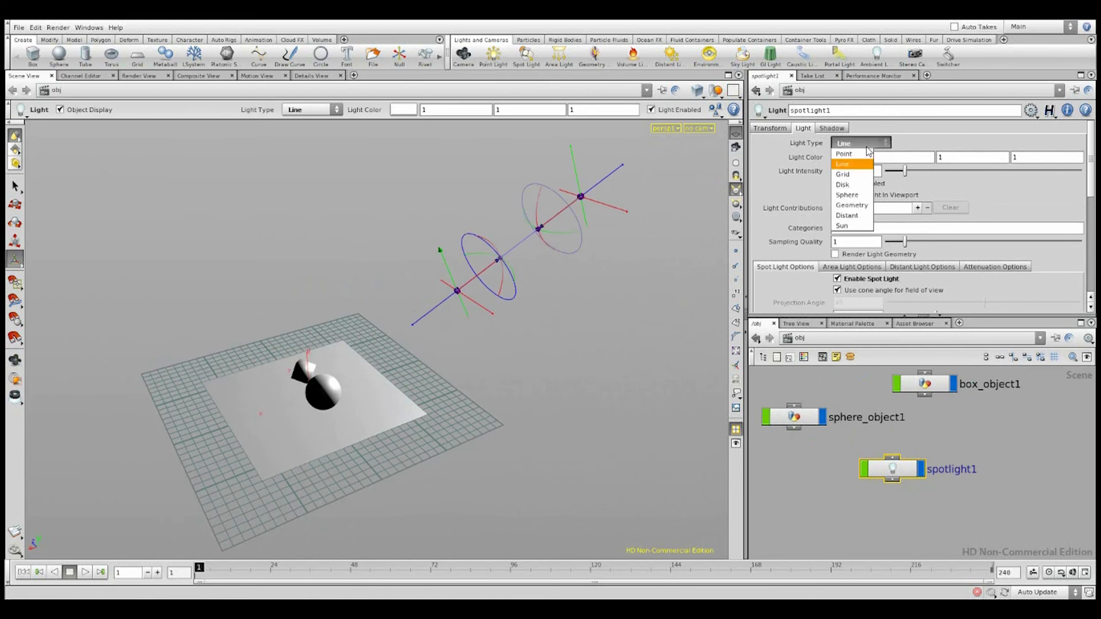
click(855, 176)
click(861, 143)
click(848, 187)
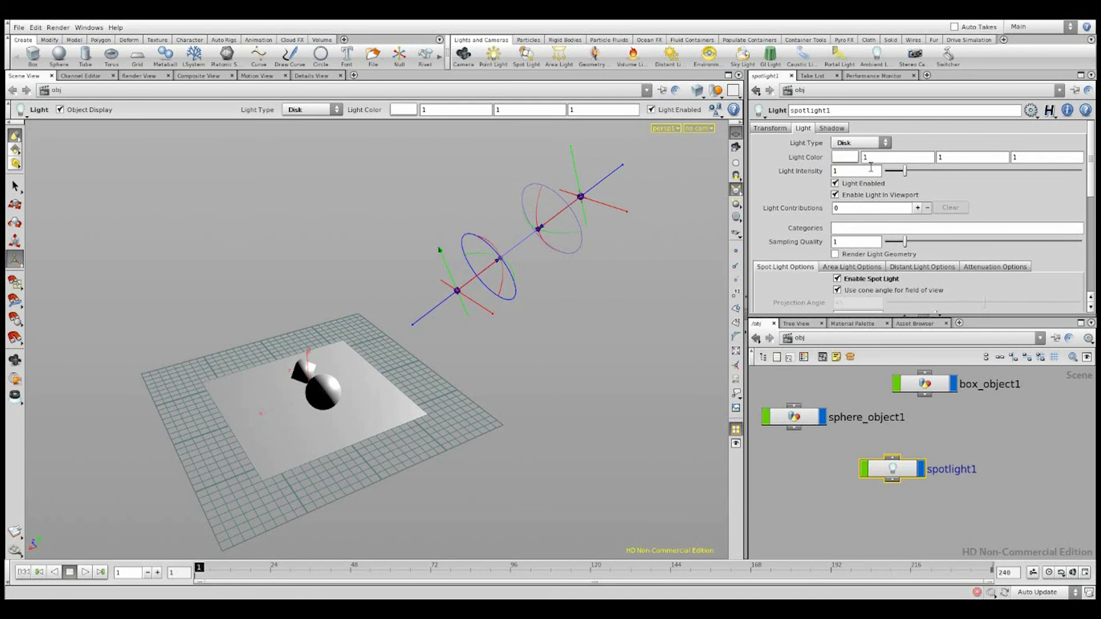
click(862, 144)
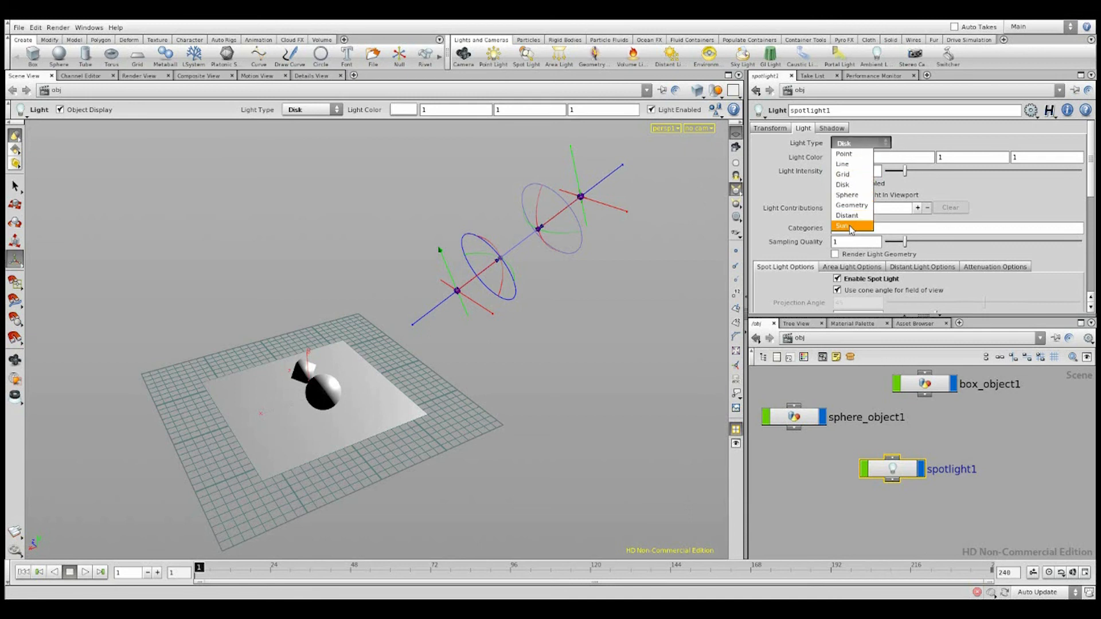
click(855, 155)
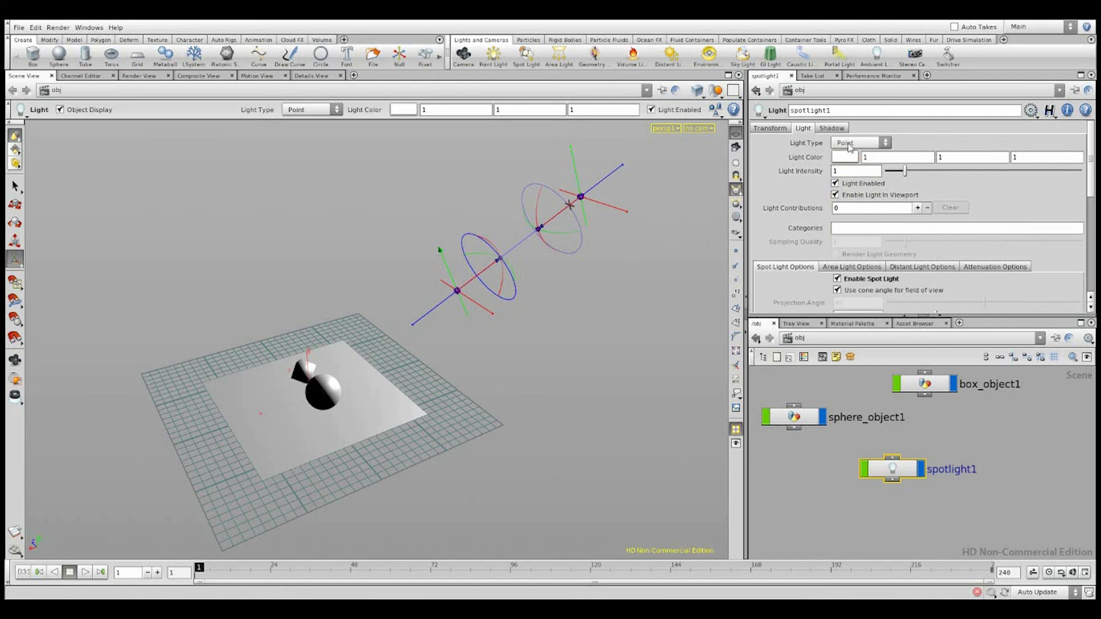
Review the spotlight's cone and clipping settings and its area, distant and attenuation options
scroll(781, 208, down, 5)
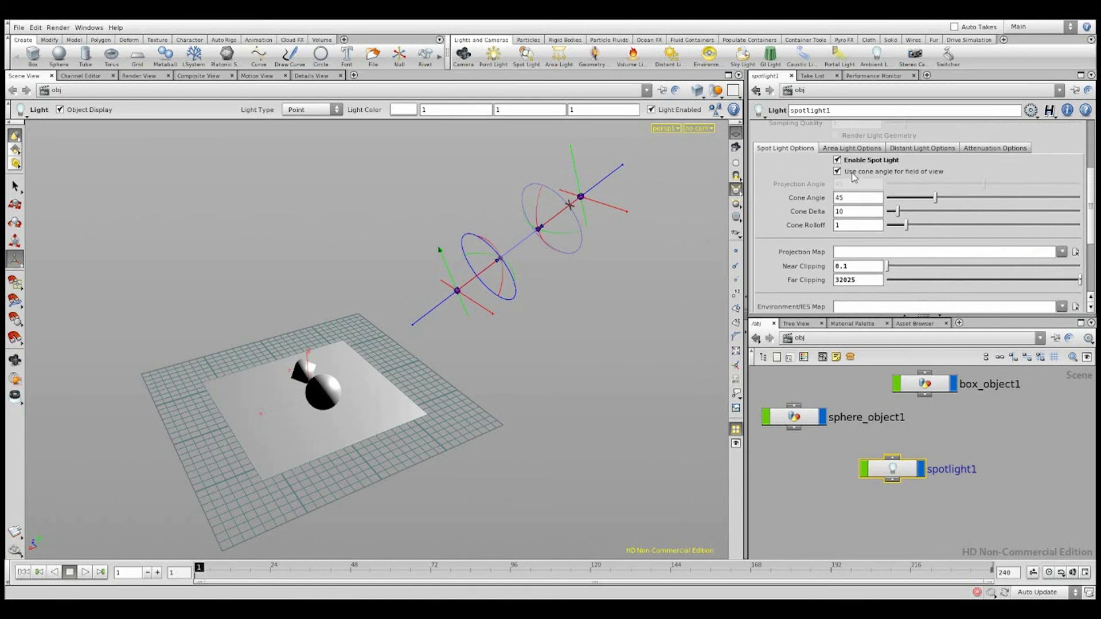
scroll(828, 230, down, 2)
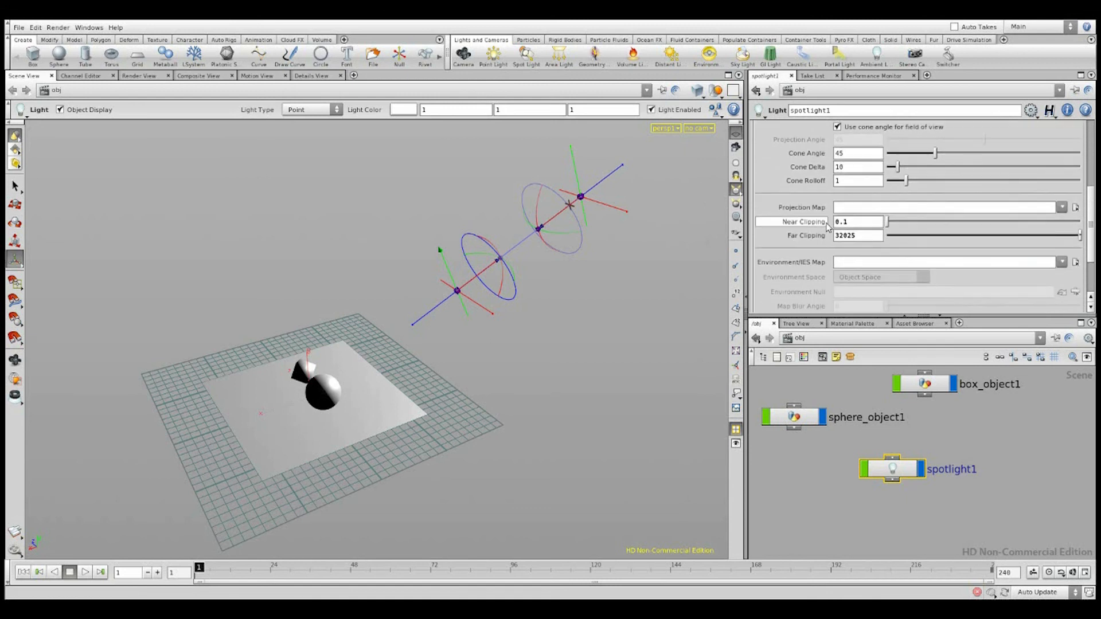
scroll(818, 246, up, 3)
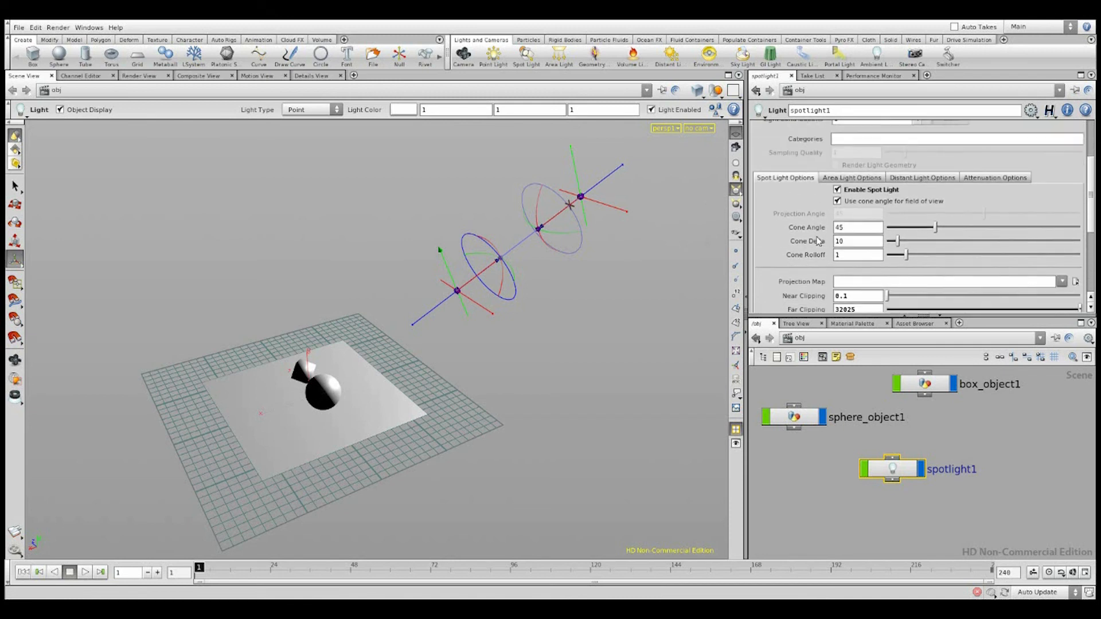
click(853, 178)
click(922, 177)
click(981, 179)
scroll(975, 189, up, 3)
click(756, 267)
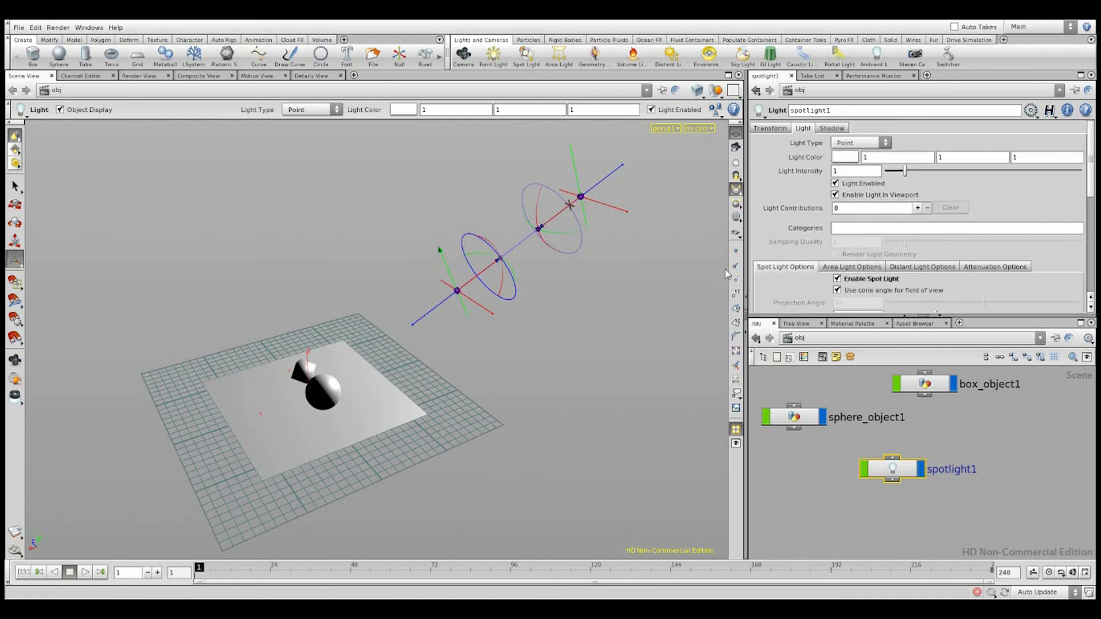
Create a new camera from a close view framing the sphere and the box on the grid
click(608, 334)
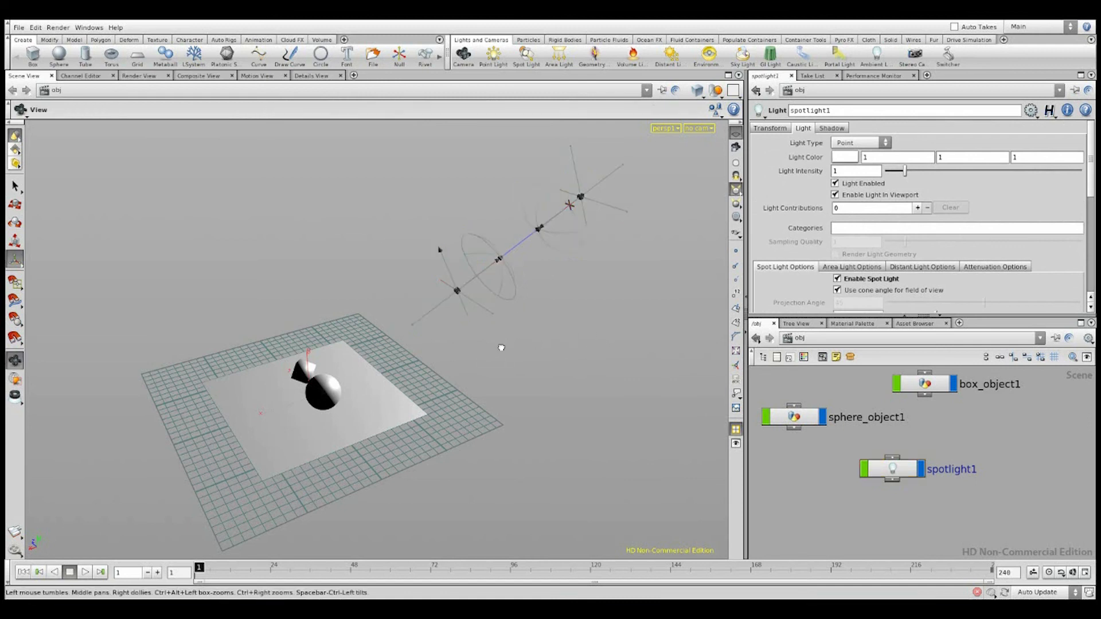
alt+drag(506, 345, 431, 345)
alt+drag(507, 314, 526, 343)
alt+middle_drag(526, 343, 565, 314)
alt+drag(566, 314, 459, 324)
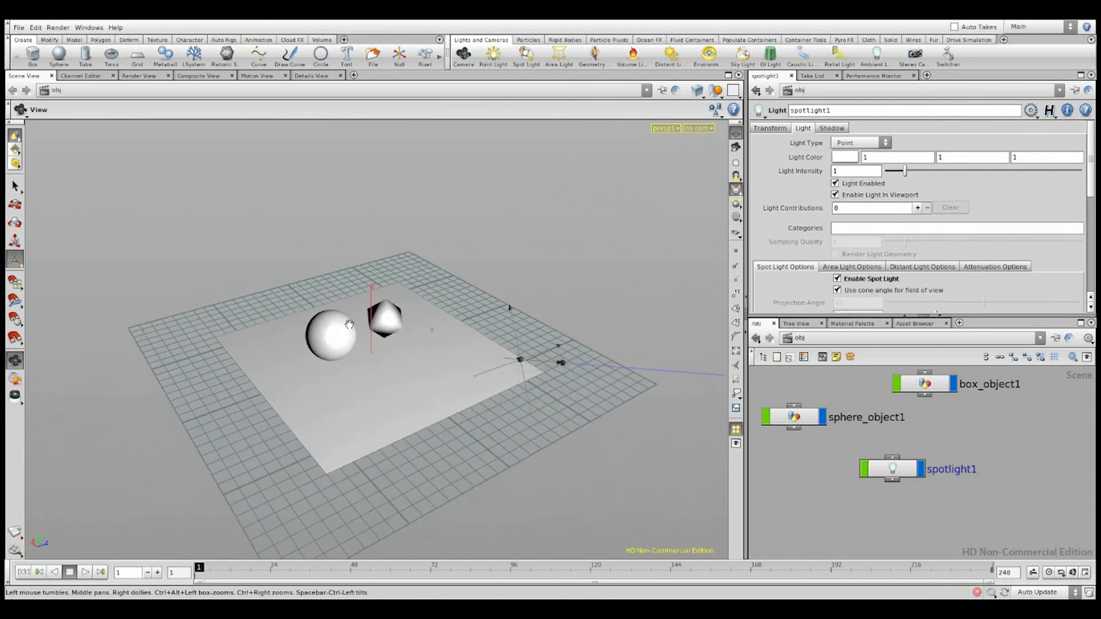
alt+right_drag(458, 325, 403, 350)
alt+middle_drag(403, 350, 460, 358)
alt+drag(460, 358, 530, 313)
alt+right_drag(530, 313, 492, 327)
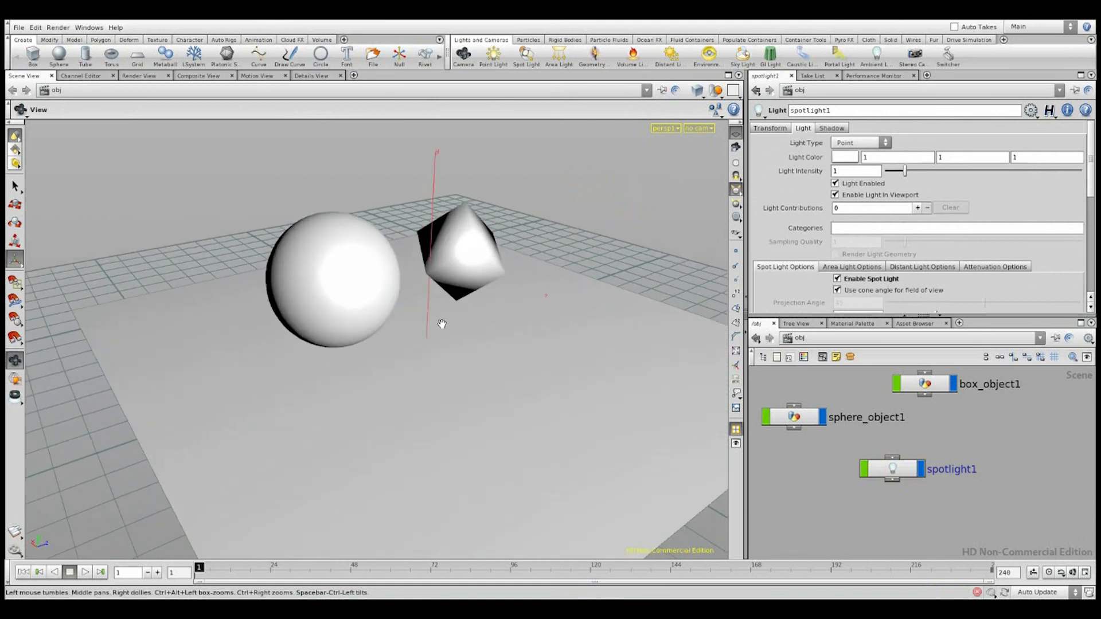
alt+middle_drag(492, 327, 418, 379)
click(696, 130)
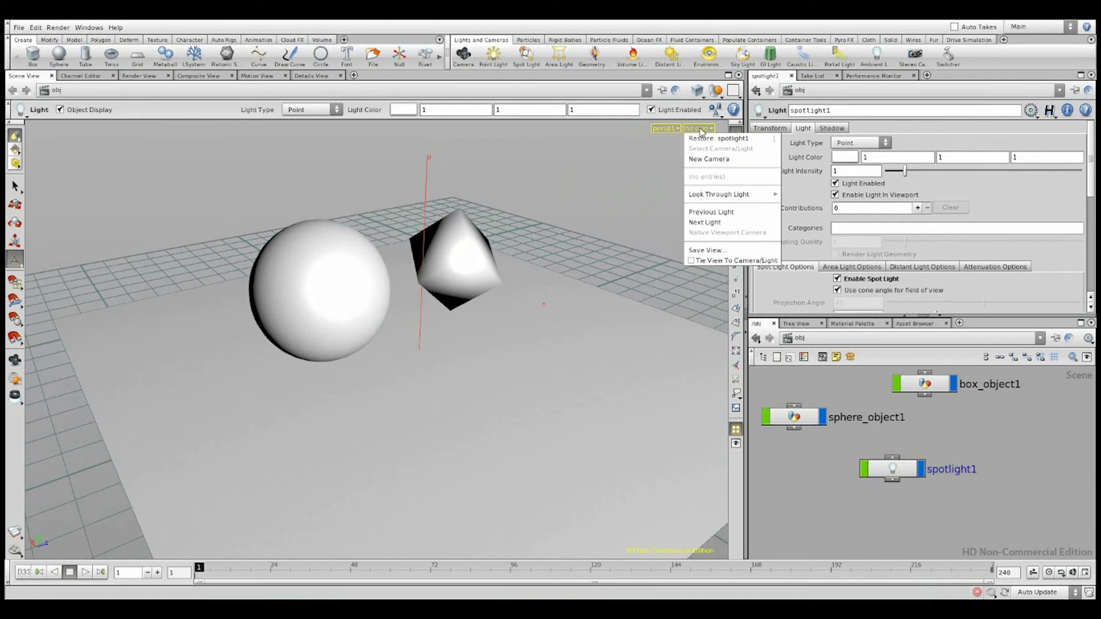
click(709, 159)
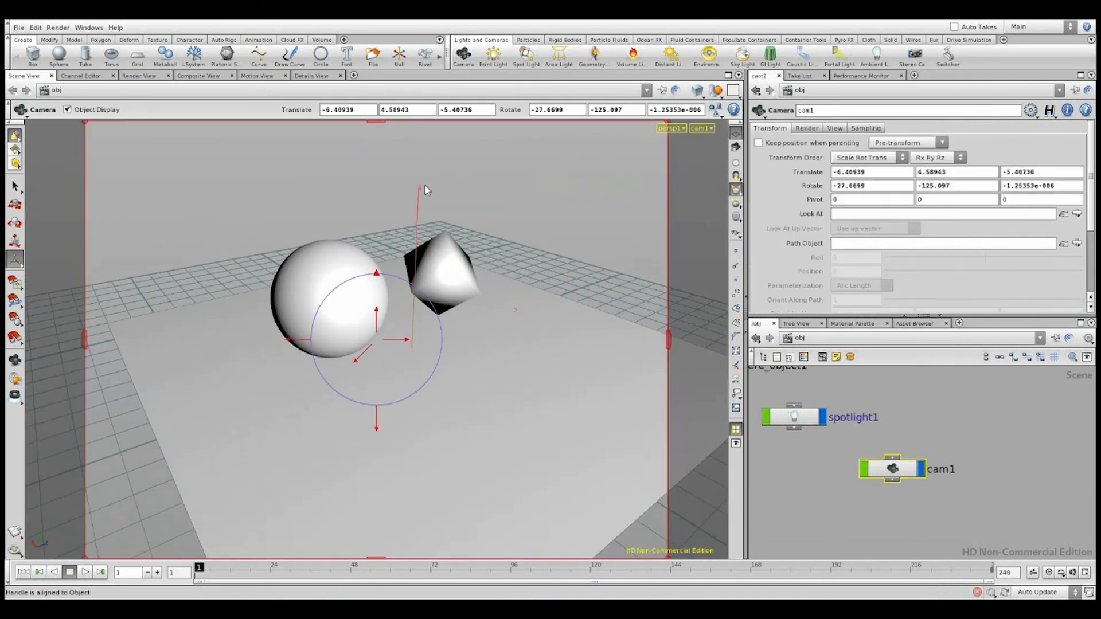
Rearrange the camera and spotlight nodes so they sit close together in the object network
drag(896, 475, 795, 491)
drag(789, 413, 775, 439)
click(922, 453)
middle_drag(872, 443, 946, 392)
scroll(948, 396, down, 5)
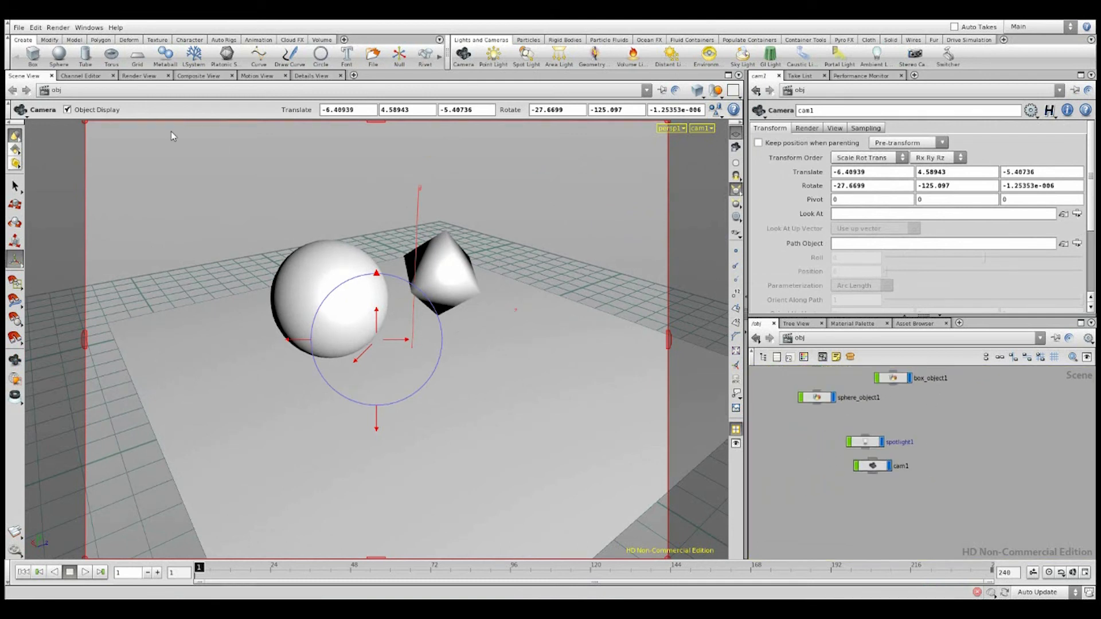
Show the Mantra node's settings in the out network and set the render view's camera to /obj/cam1
click(138, 76)
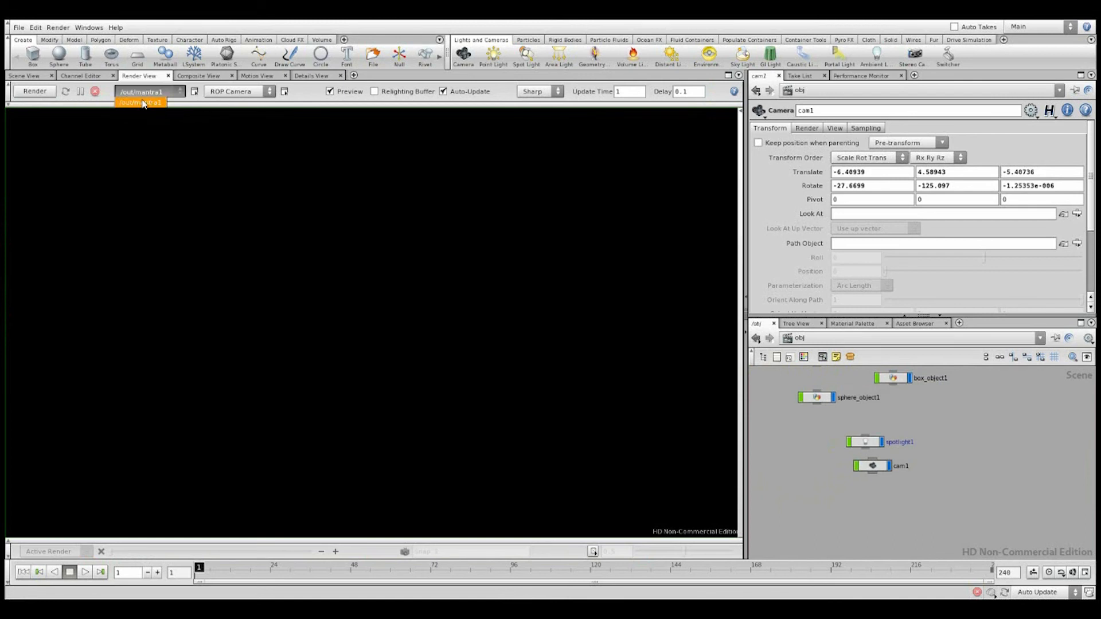
click(819, 340)
click(833, 394)
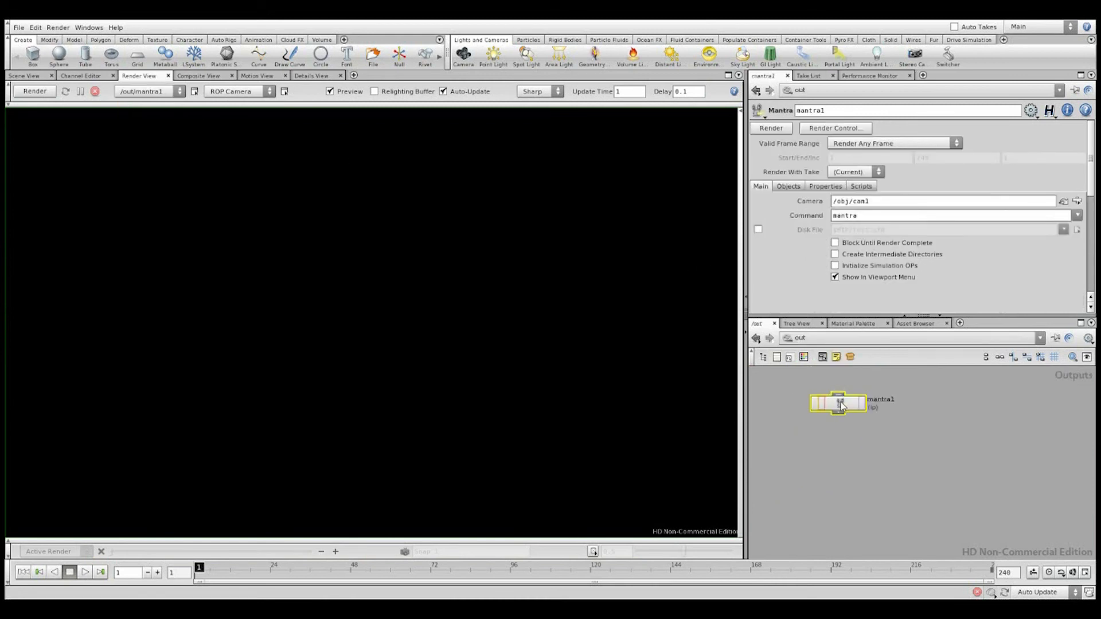
drag(840, 406, 854, 431)
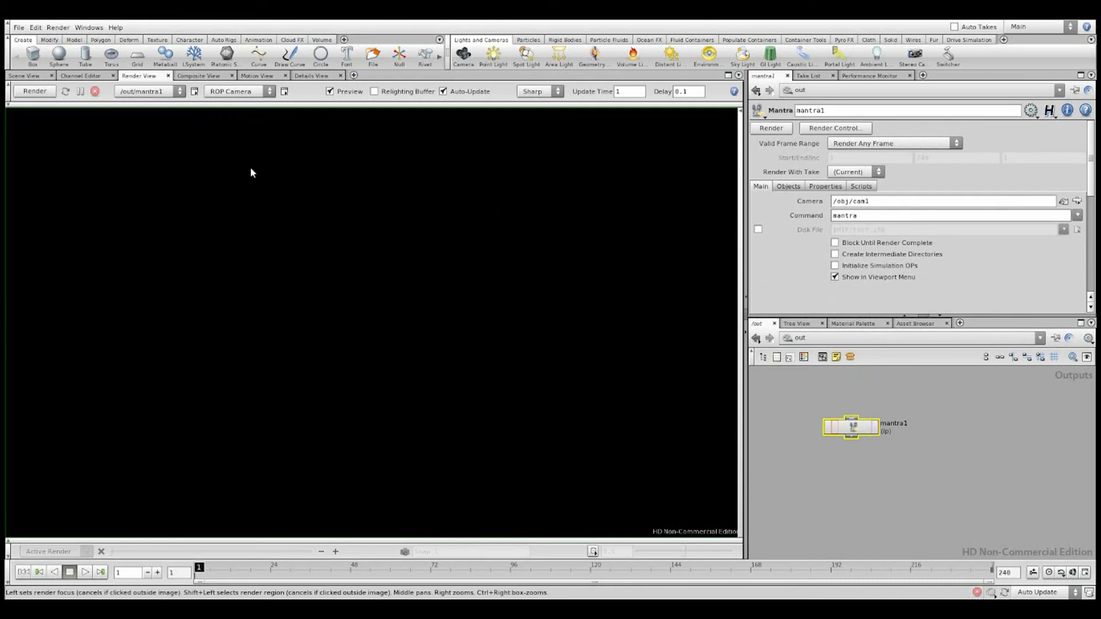
click(231, 92)
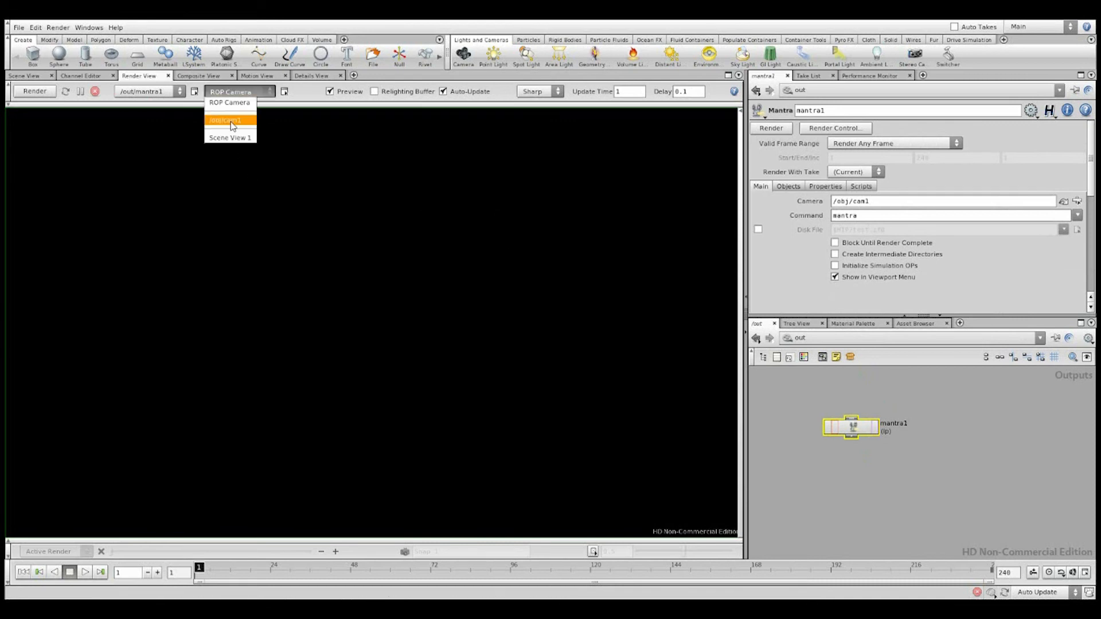
click(233, 126)
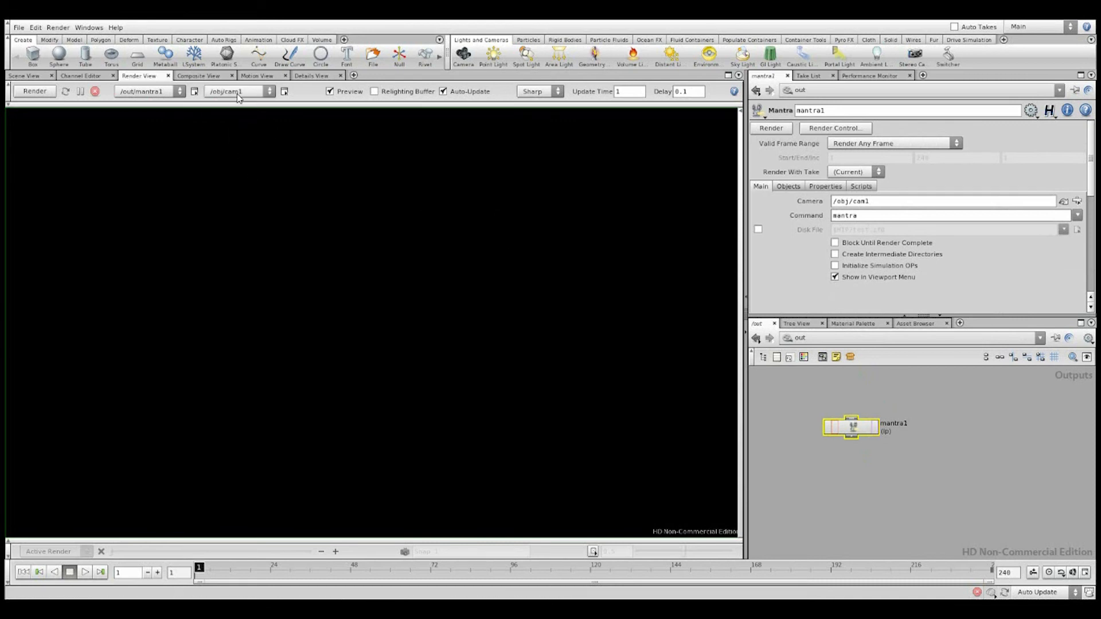
Render the scene with /out/mantra1 through /obj/cam1 and pause the render view's updates
click(34, 91)
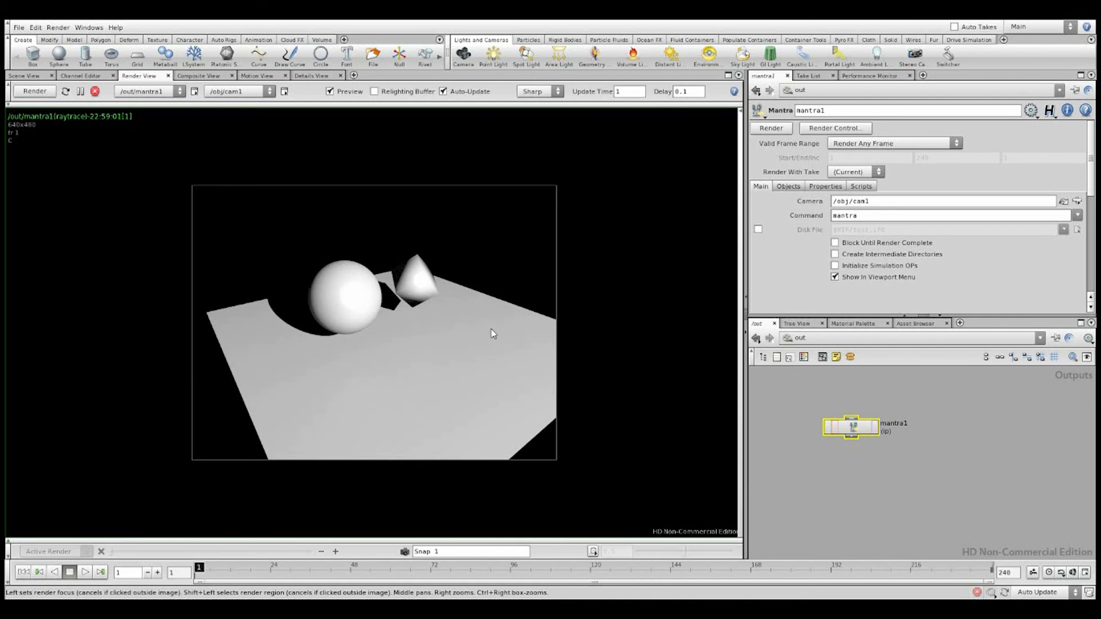
click(81, 91)
Split the render pane side by side and show the scene view next to the new render view
click(738, 76)
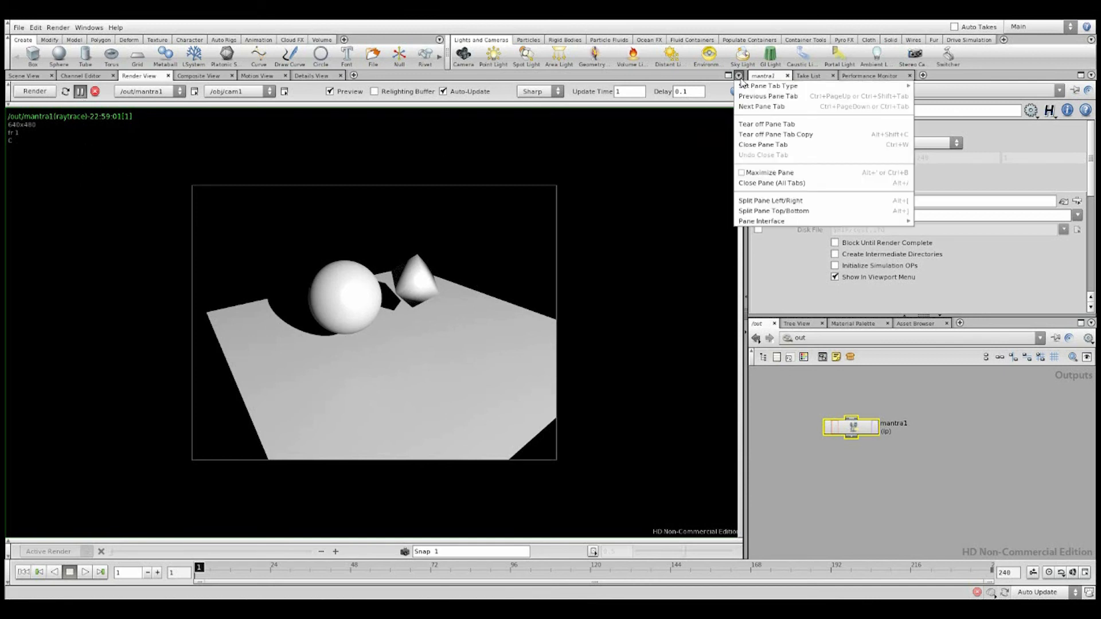
click(739, 75)
click(739, 76)
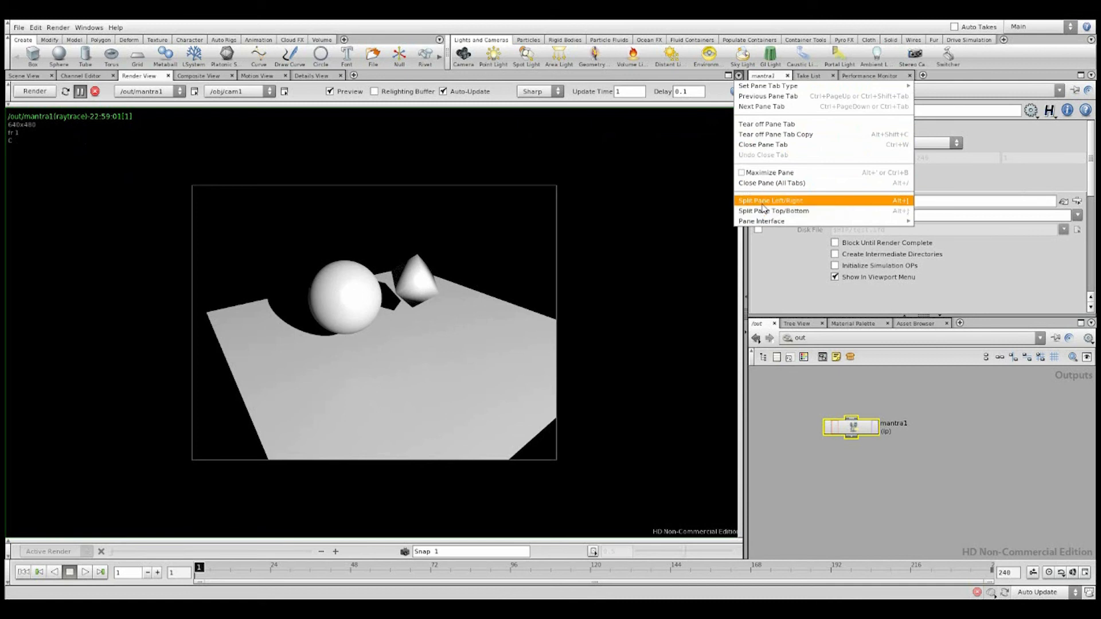
click(762, 204)
drag(376, 261, 391, 225)
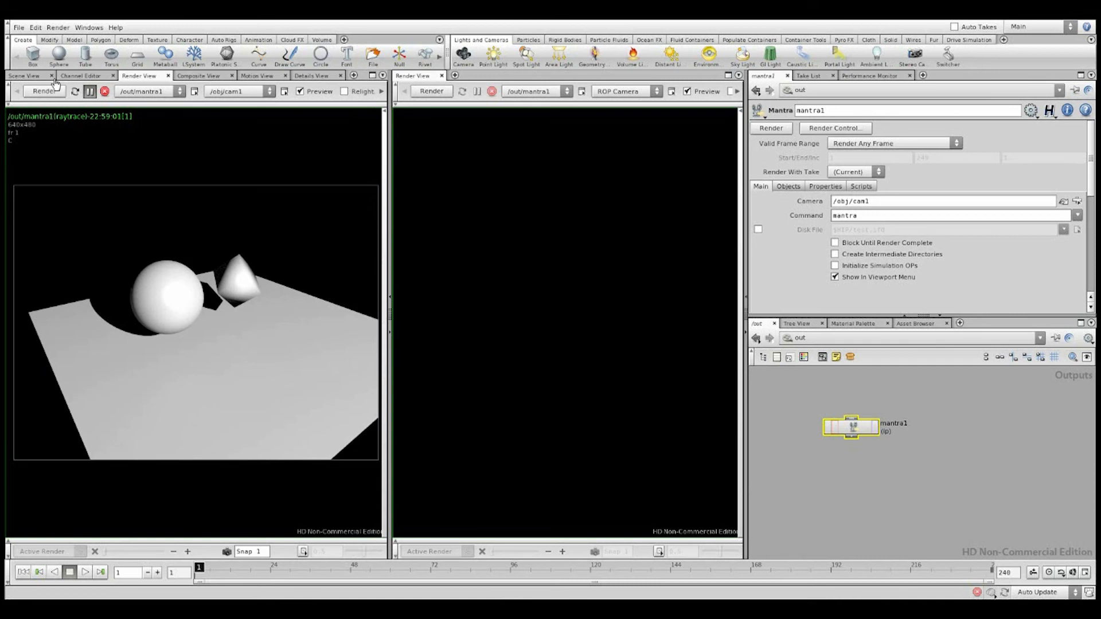
click(24, 76)
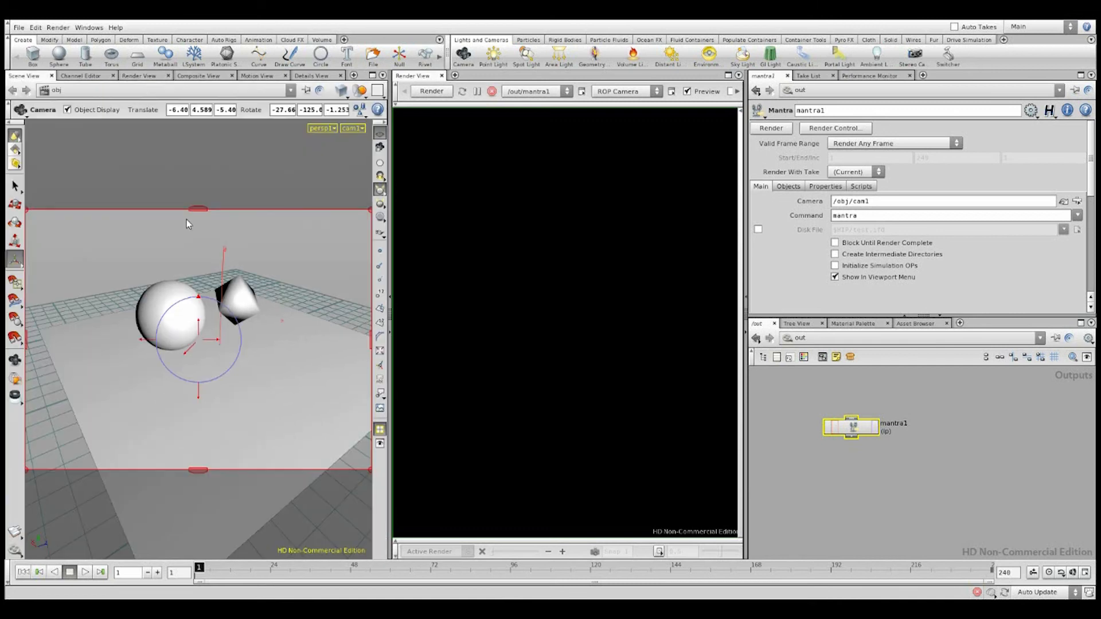
Crop the camera's render region to the part of the frame holding most of the sphere and render it with Mantra
click(352, 128)
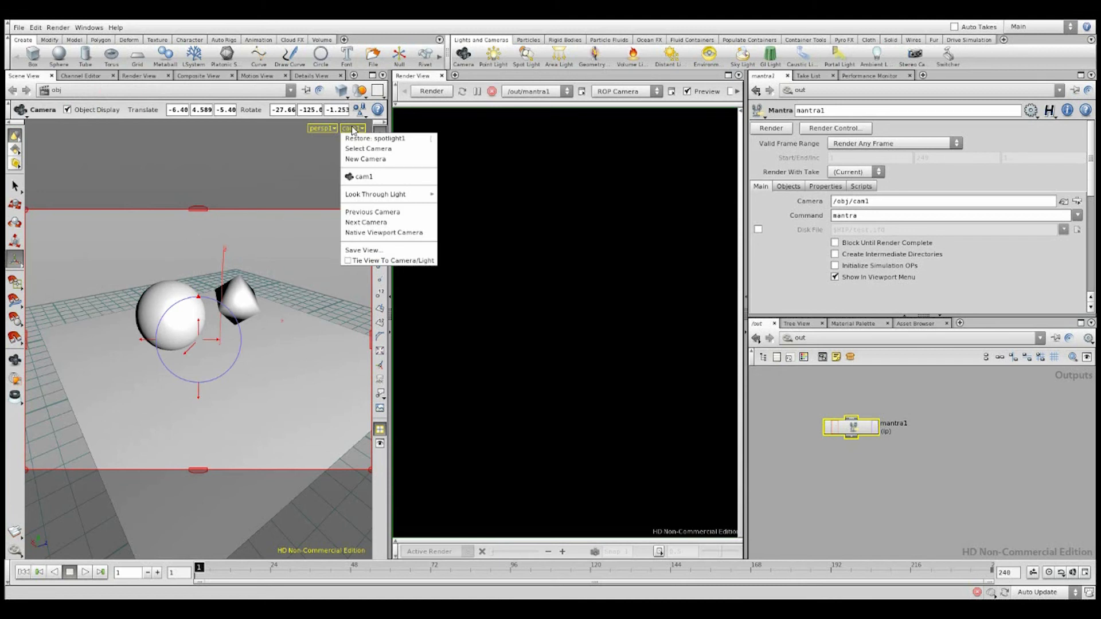
click(352, 129)
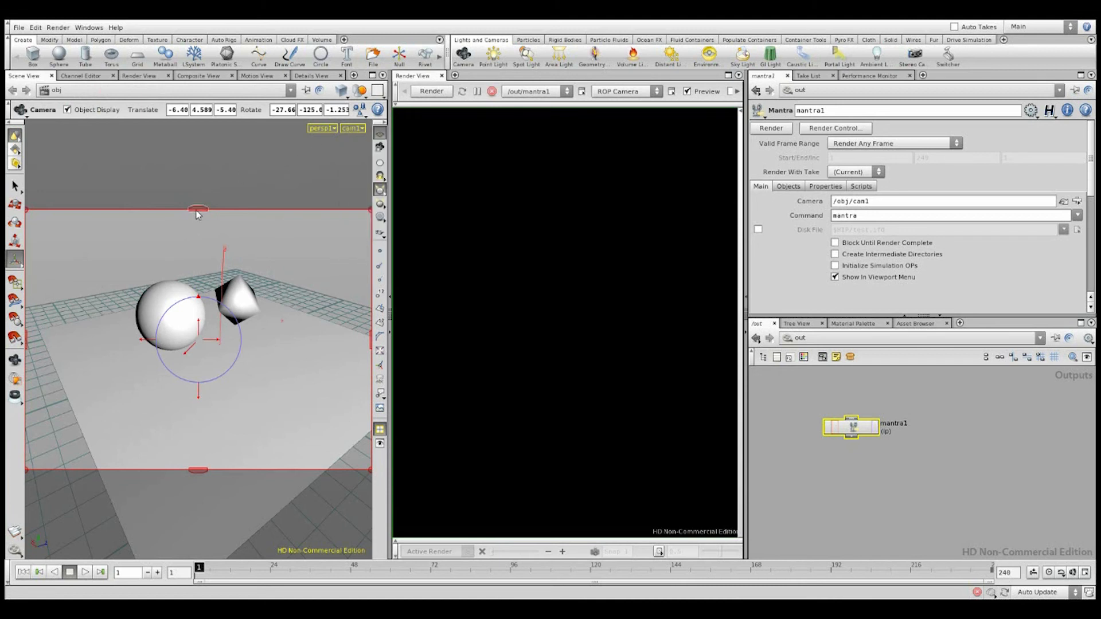
drag(198, 208, 209, 252)
drag(205, 470, 212, 365)
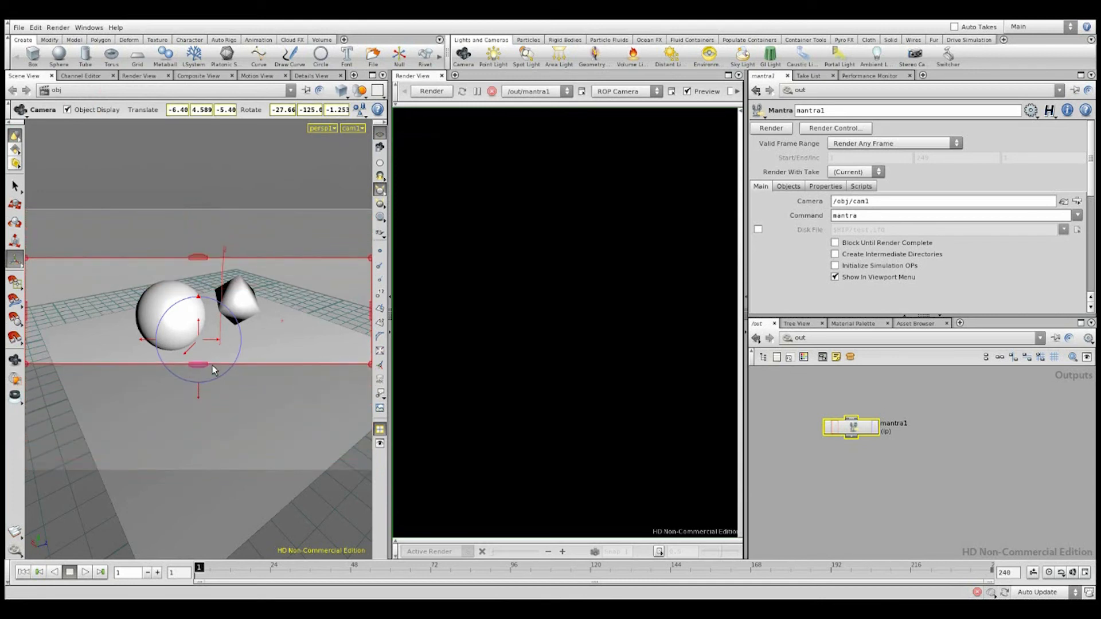
drag(370, 316, 195, 313)
click(432, 91)
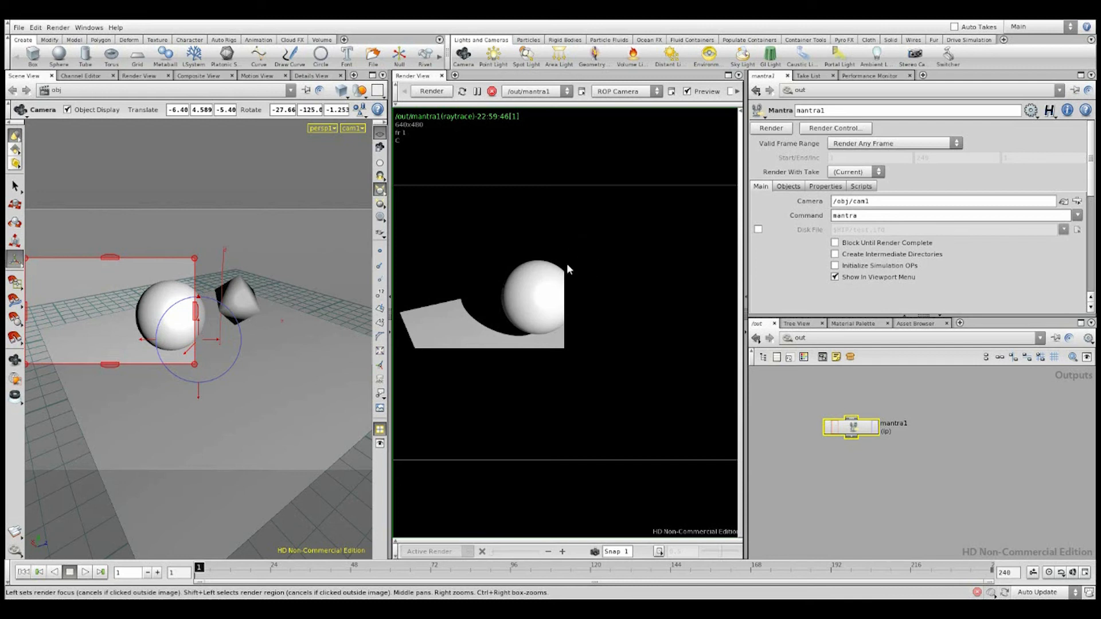
Extend the render region back to the full camera frame
drag(195, 365, 403, 487)
drag(198, 257, 190, 156)
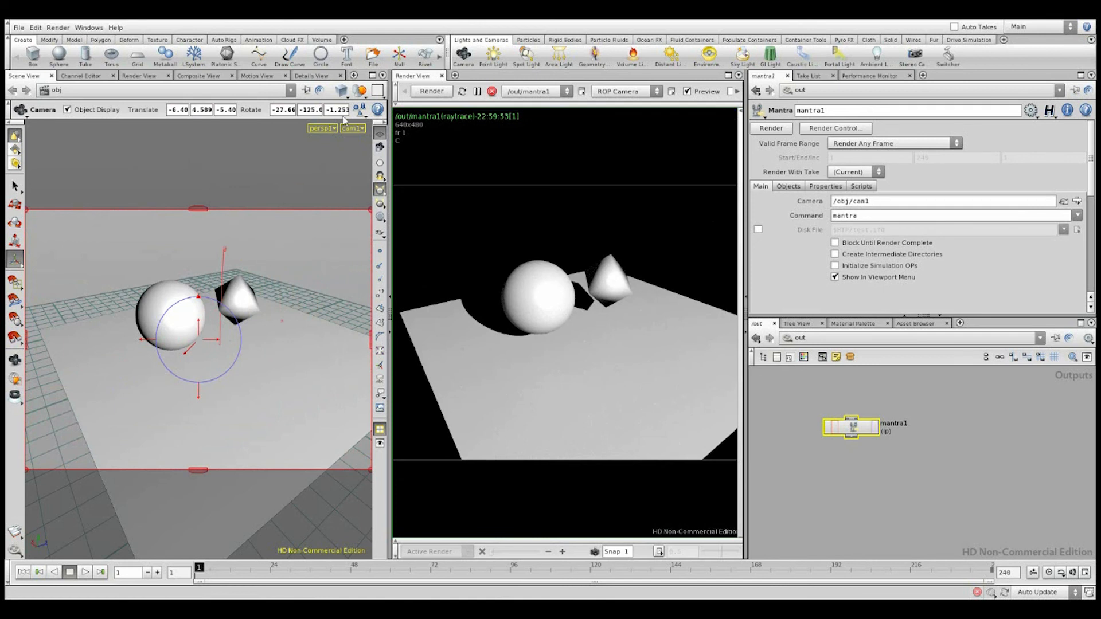
In the object network, move the spotlight1 node beneath sphere_object1 and reduce its light intensity to 0.69
key(Escape)
drag(163, 297, 101, 341)
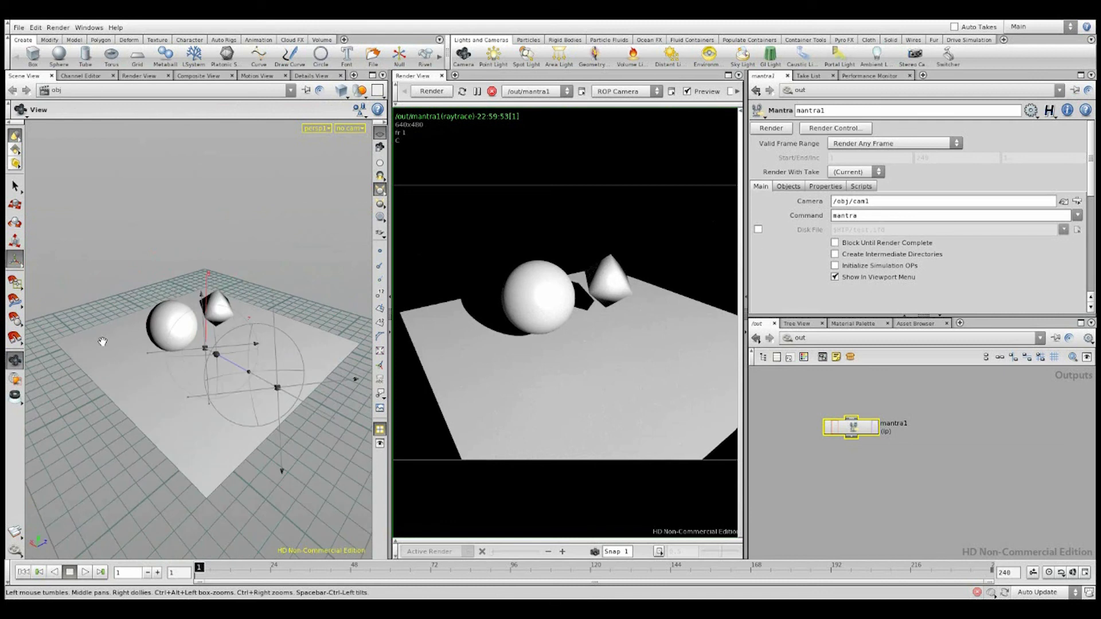
right_drag(101, 341, 172, 366)
middle_drag(172, 366, 172, 383)
click(807, 340)
click(829, 374)
right_drag(801, 426, 843, 443)
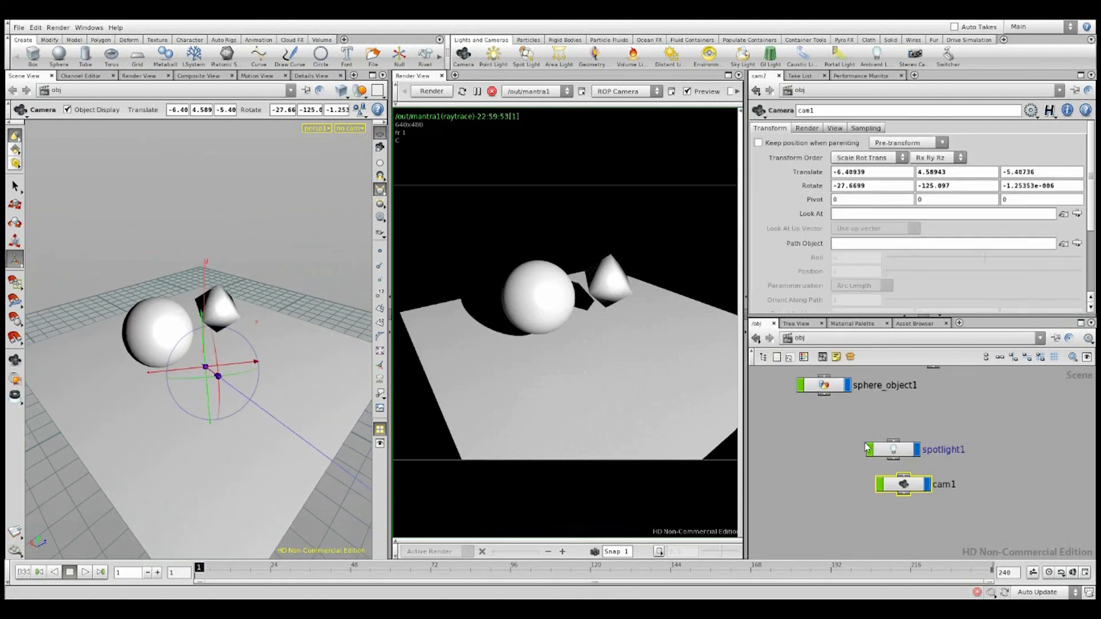
drag(905, 451, 818, 466)
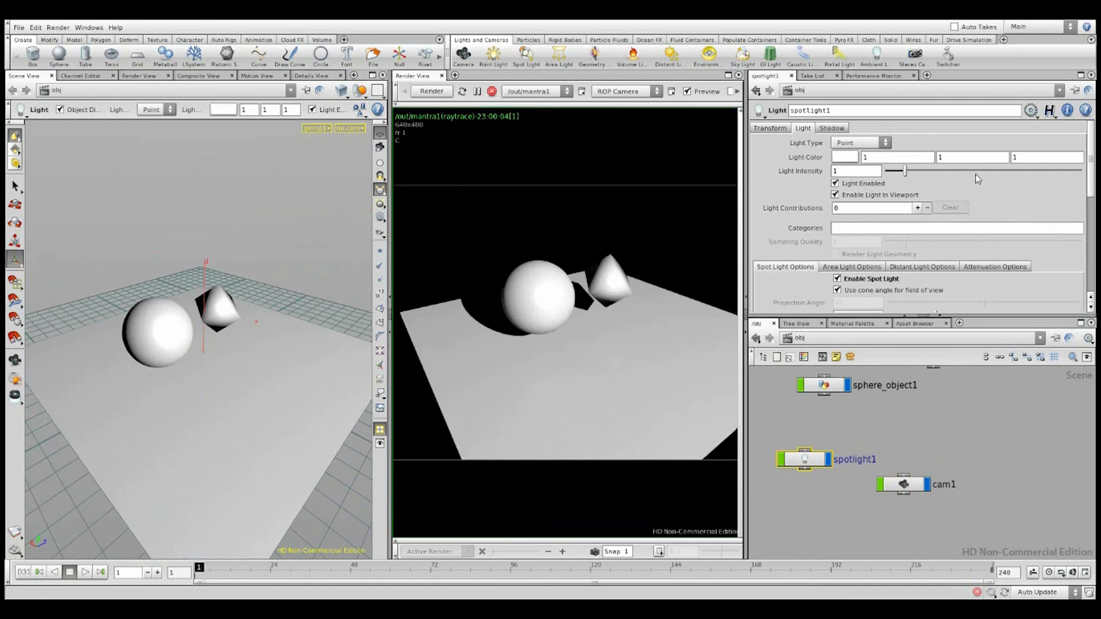
mouse_move(905, 171)
mouse_down()
mouse_move(931, 174)
mouse_move(899, 174)
mouse_up()
Try a brighter green light color on the spotlight (R 0.36, G 1.2, B 0) and revert the color to its default
mouse_move(811, 165)
middle_down()
mouse_move(821, 156)
mouse_move(794, 159)
middle_up()
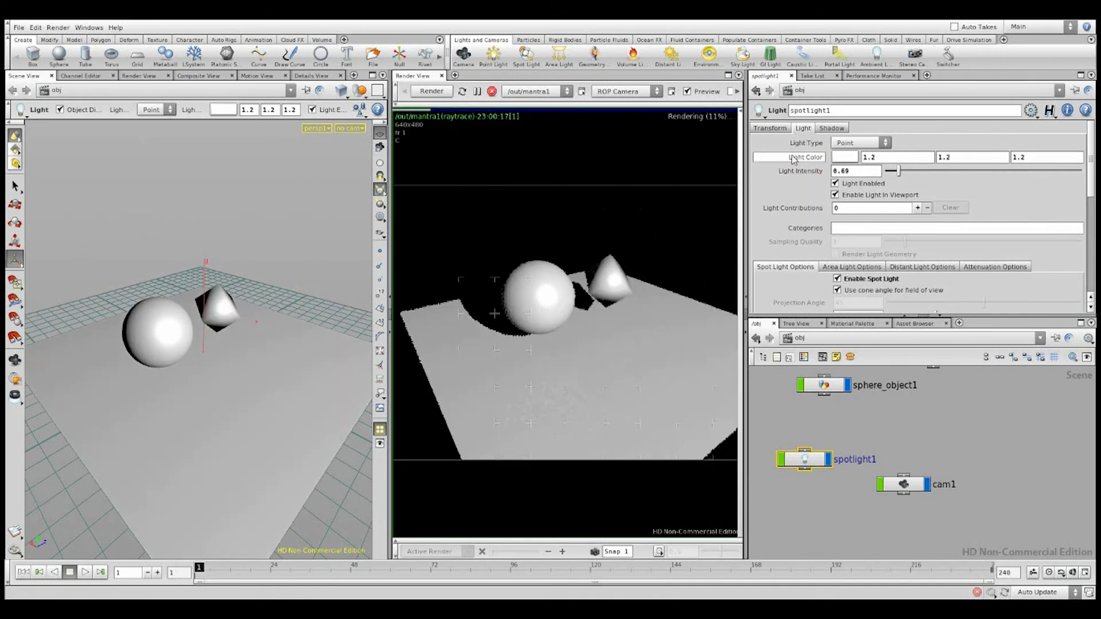
click(844, 158)
click(832, 120)
drag(831, 134, 957, 142)
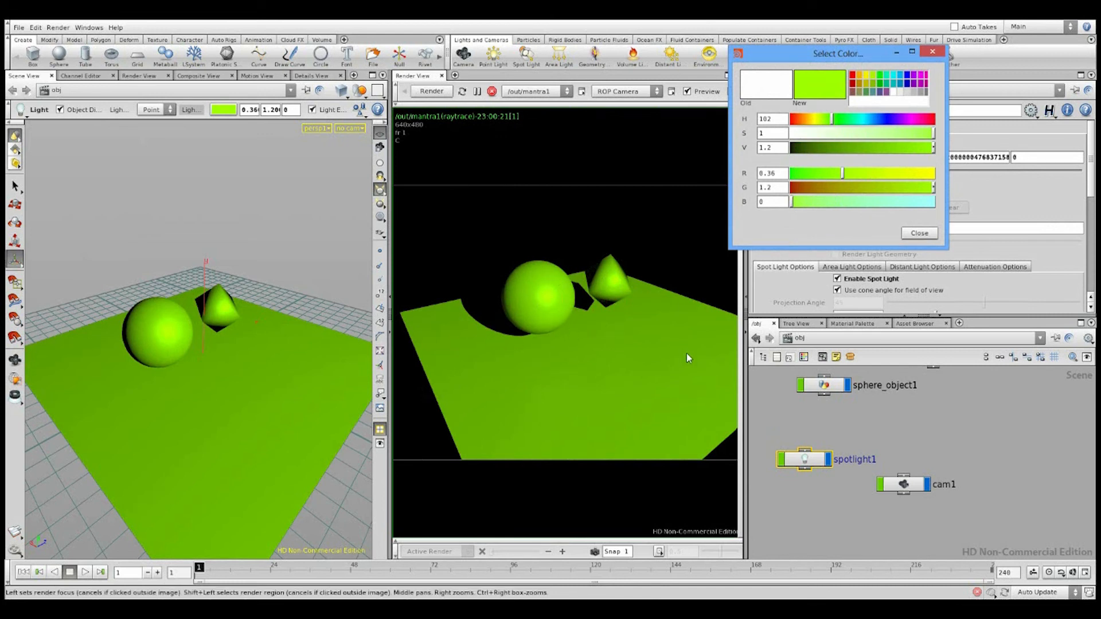
click(920, 233)
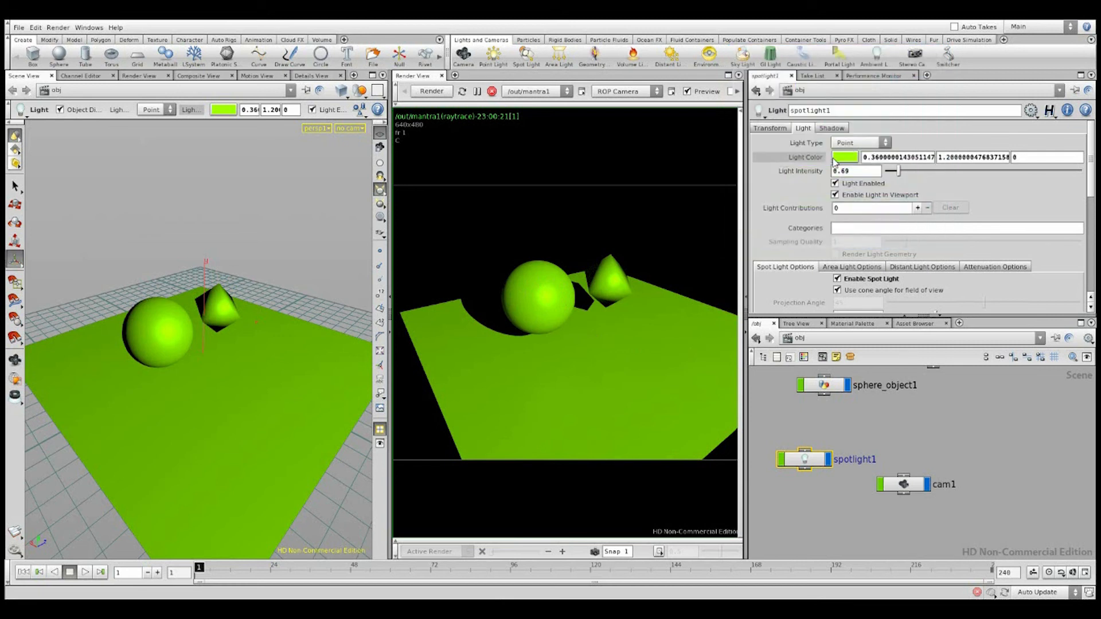
right_click(807, 160)
click(816, 305)
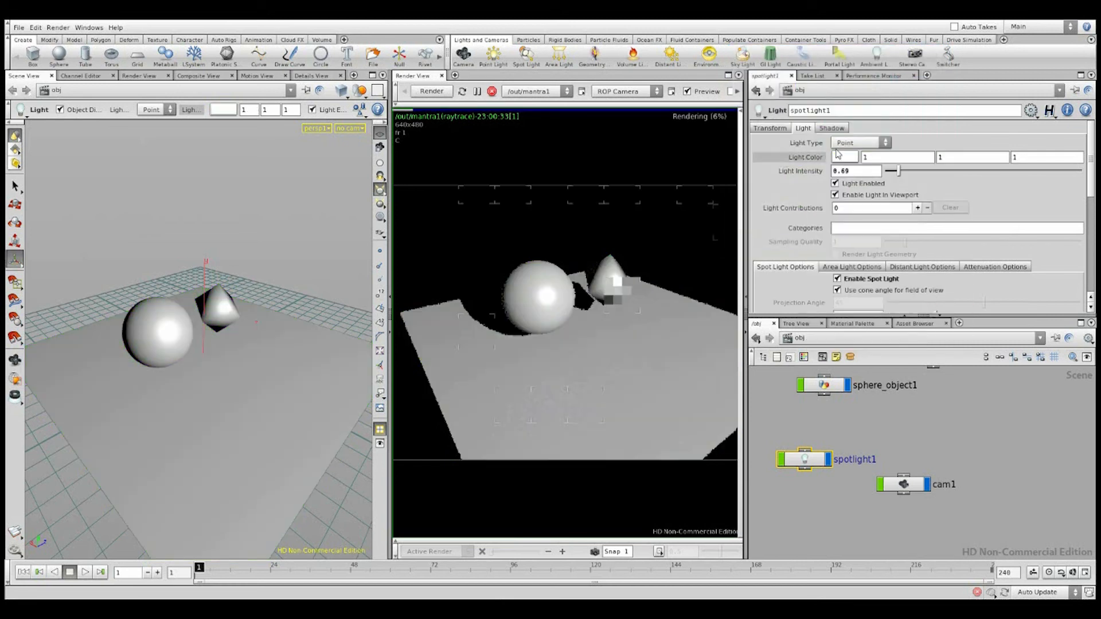
Set the spotlight's shadow type to No Shadows
click(831, 128)
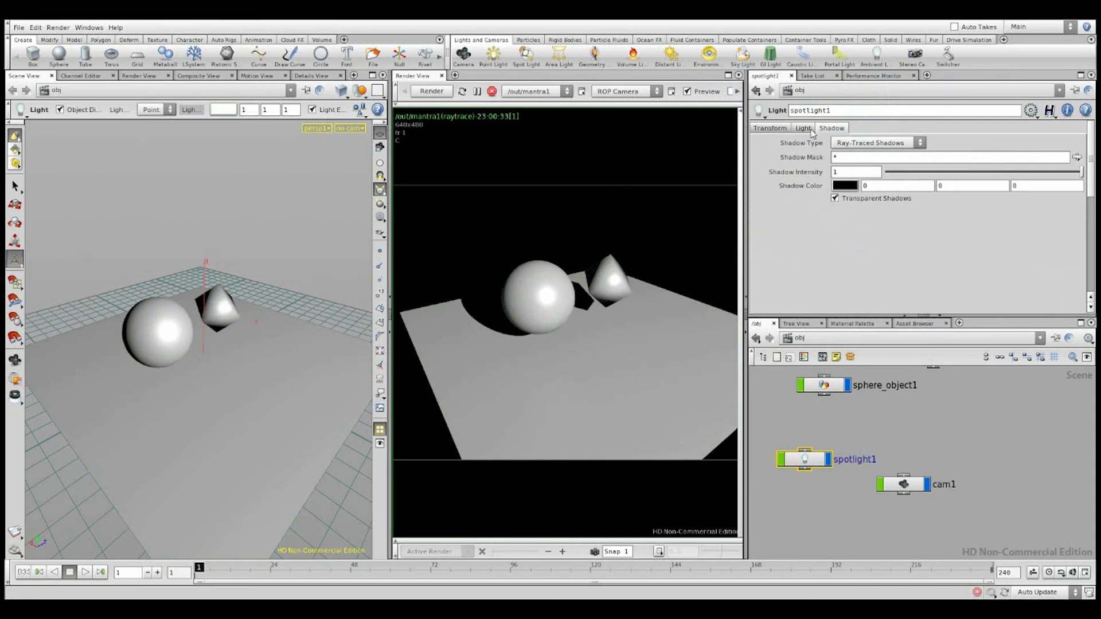
click(873, 144)
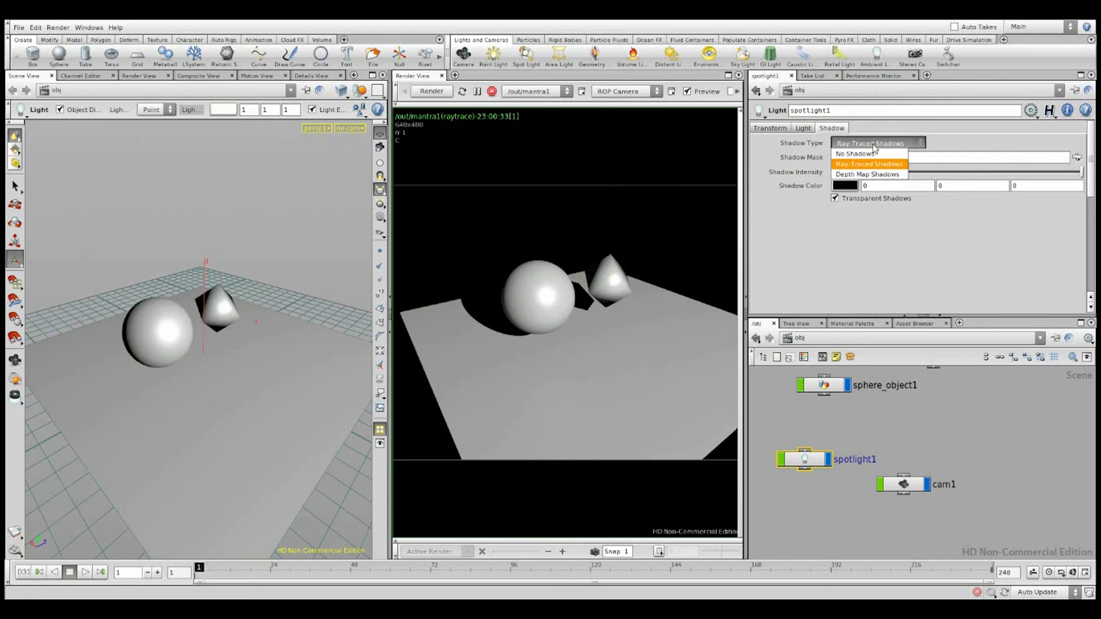
click(880, 155)
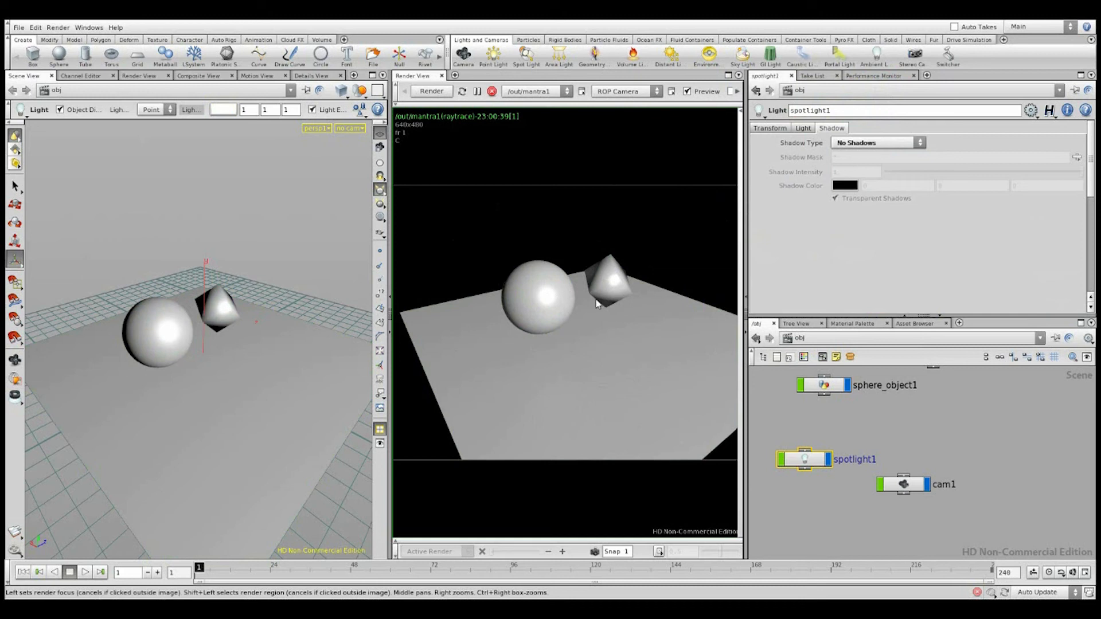
Switch the spotlight to Depth Map Shadows and review the shadow map settings
click(849, 143)
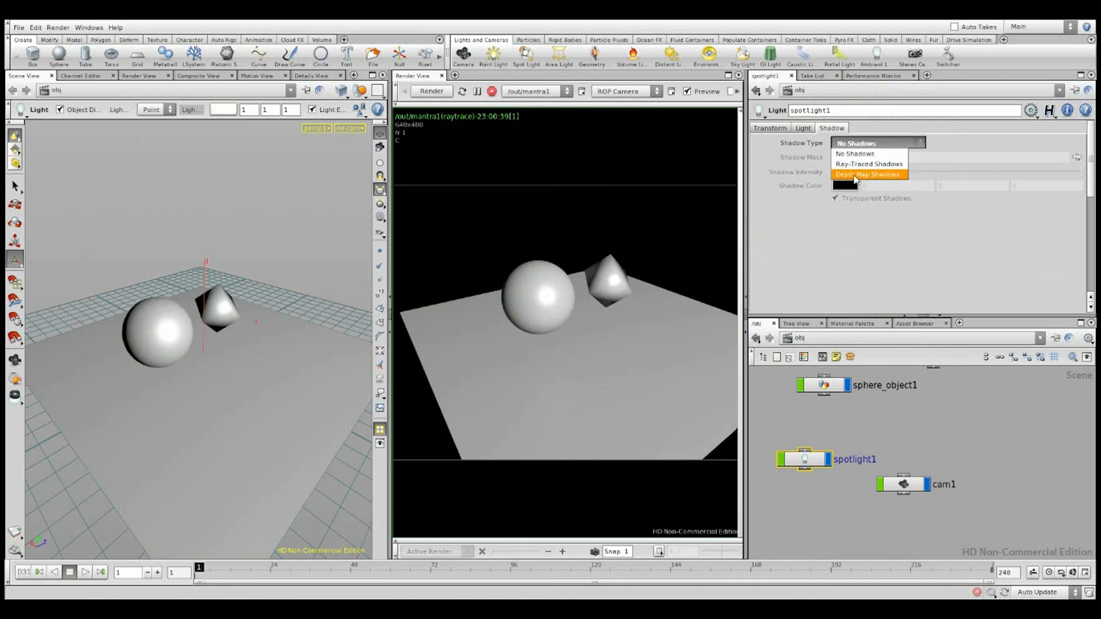
click(861, 172)
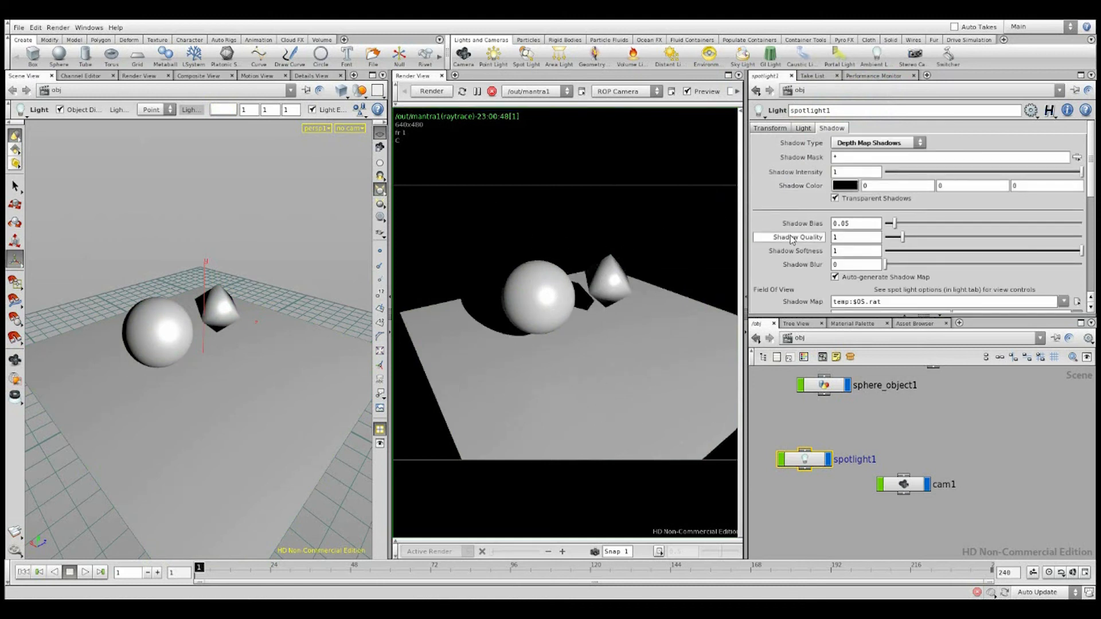
scroll(792, 238, down, 3)
scroll(790, 239, up, 3)
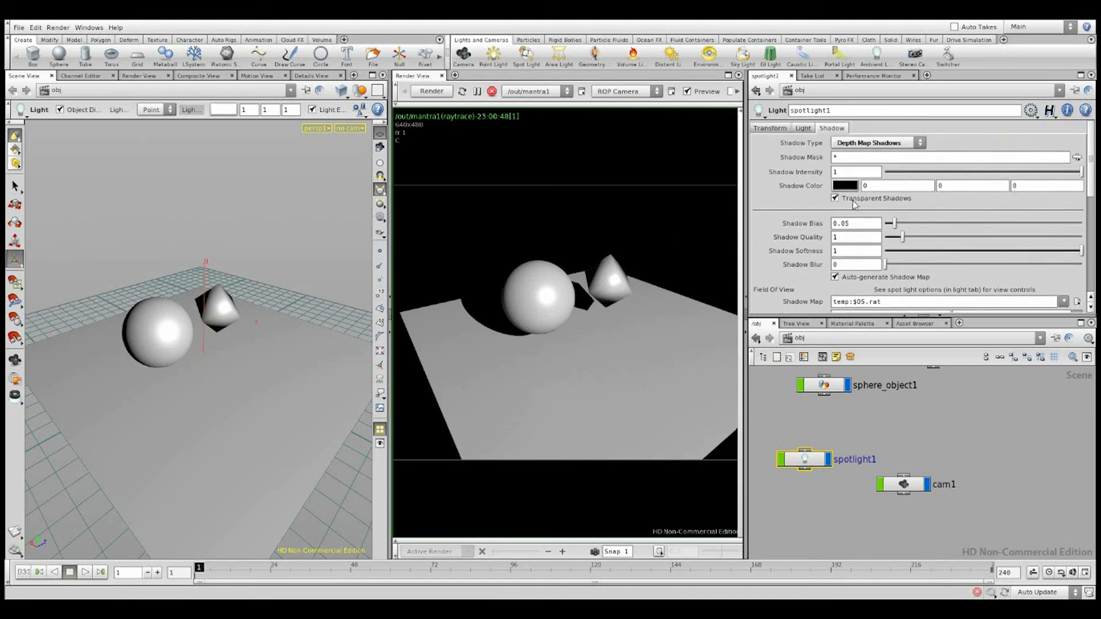
scroll(866, 235, down, 2)
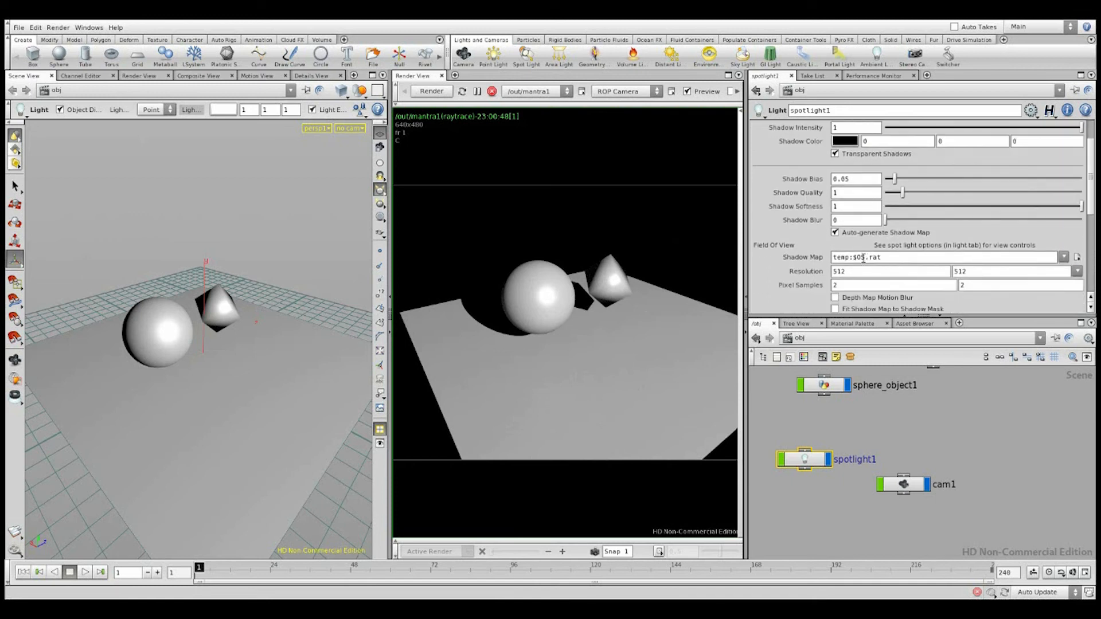
scroll(861, 205, up, 2)
Set the spotlight's shadow type back to Ray-Traced Shadows
click(866, 145)
click(867, 145)
click(867, 144)
click(857, 167)
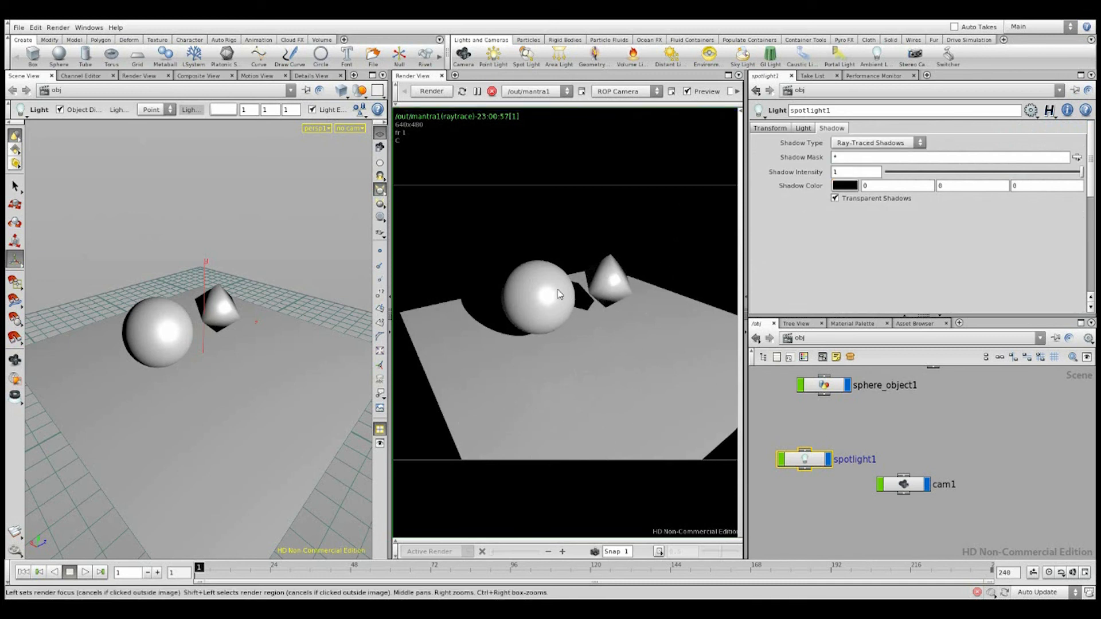
Create an area light from a view on the other side of the sphere and box, and place its node below spotlight1
key(Escape)
drag(93, 361, 246, 363)
key(Return)
click(905, 483)
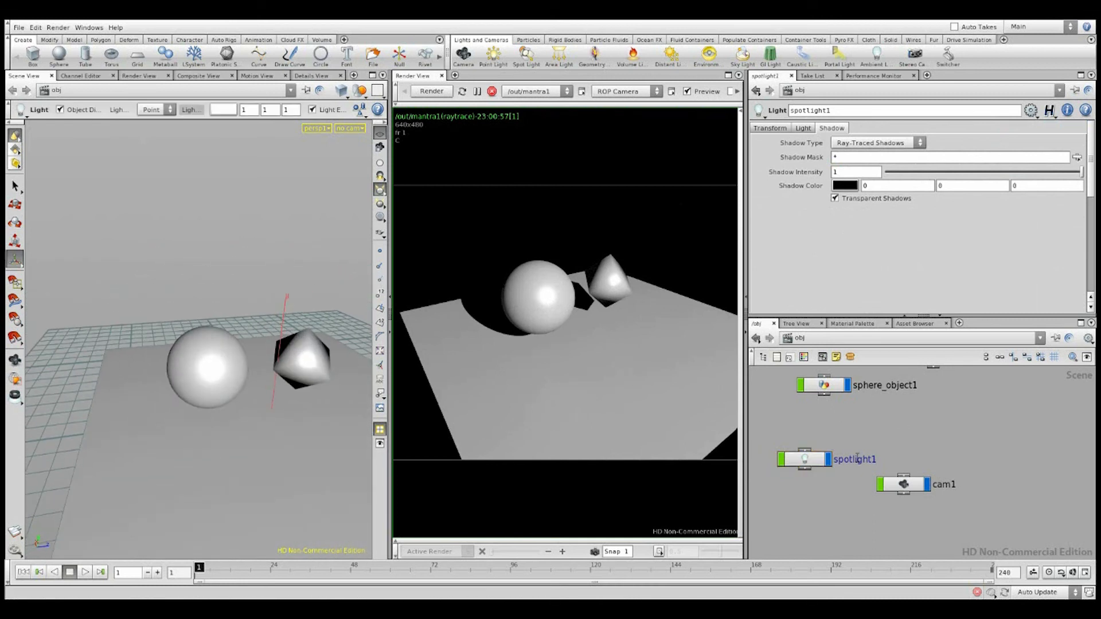
click(808, 463)
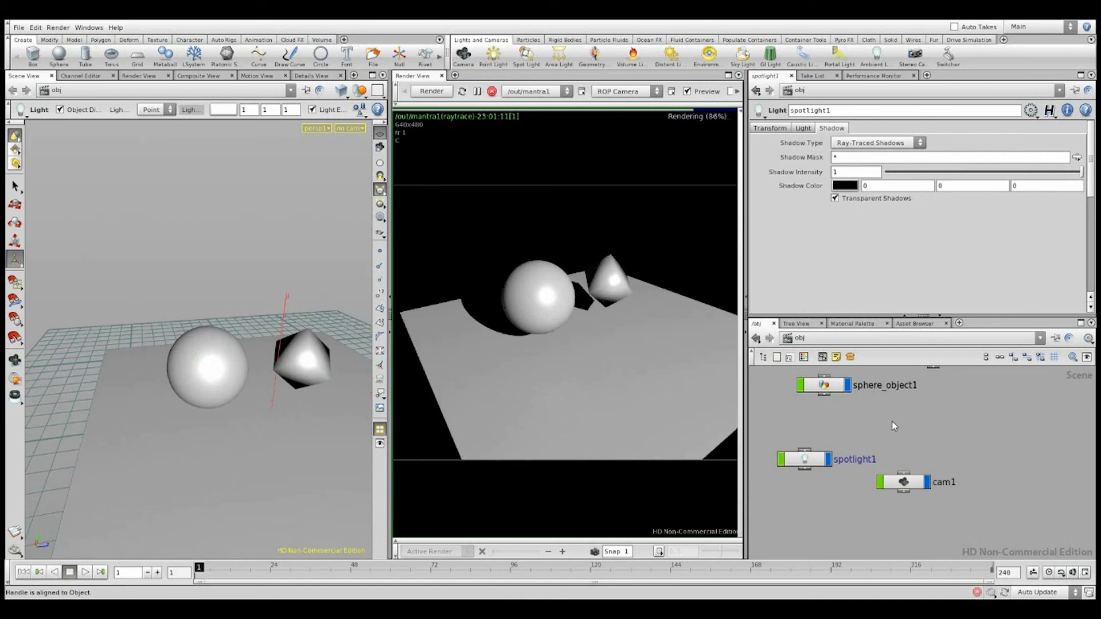
alt+drag(205, 312, 298, 316)
click(559, 54)
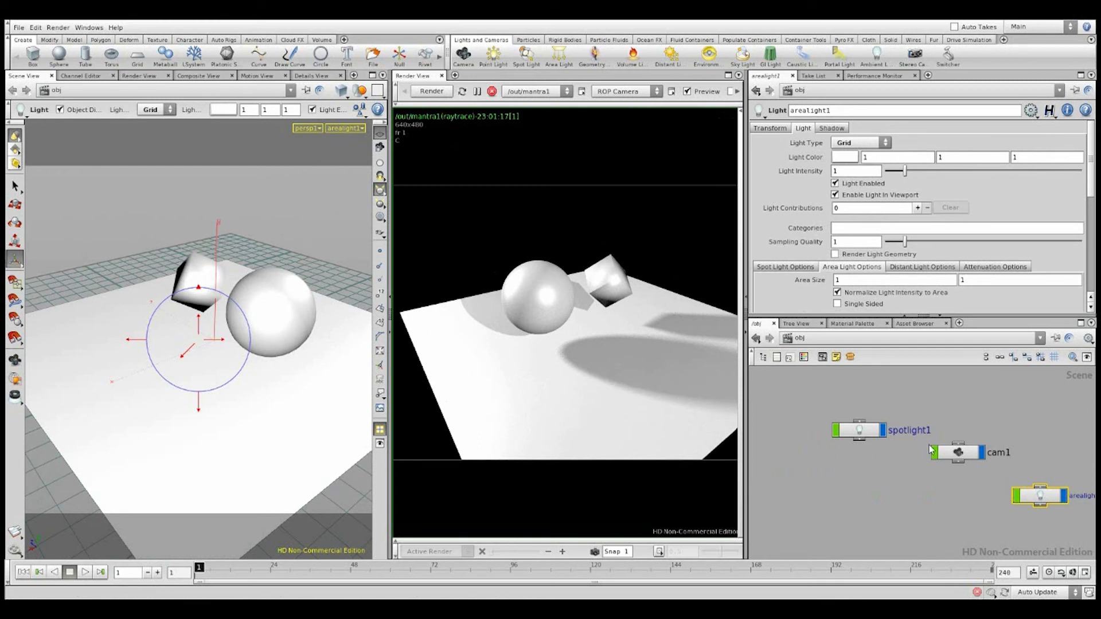
drag(1036, 499, 858, 480)
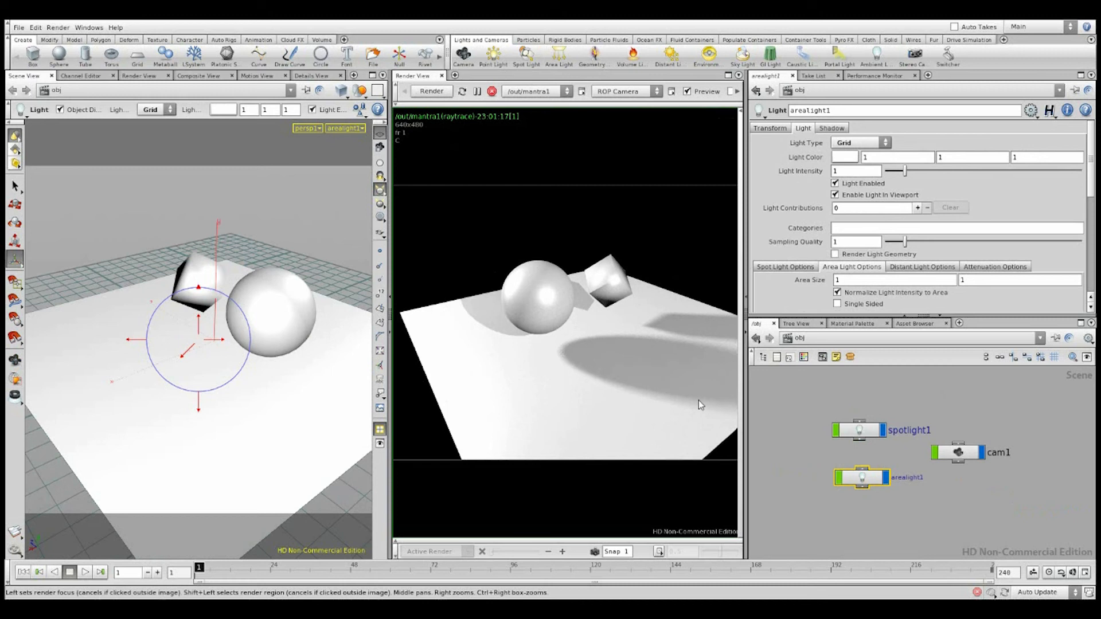
Set the area light's shadow color to 0.02 in all three channels
right_drag(695, 409, 634, 400)
middle_drag(633, 398, 680, 409)
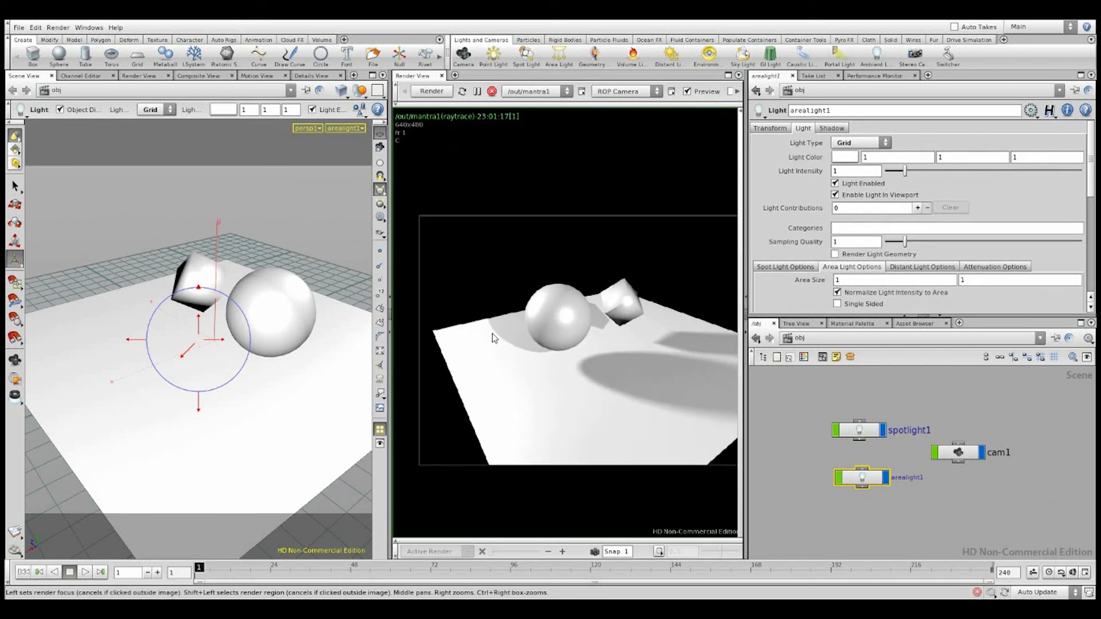
click(832, 129)
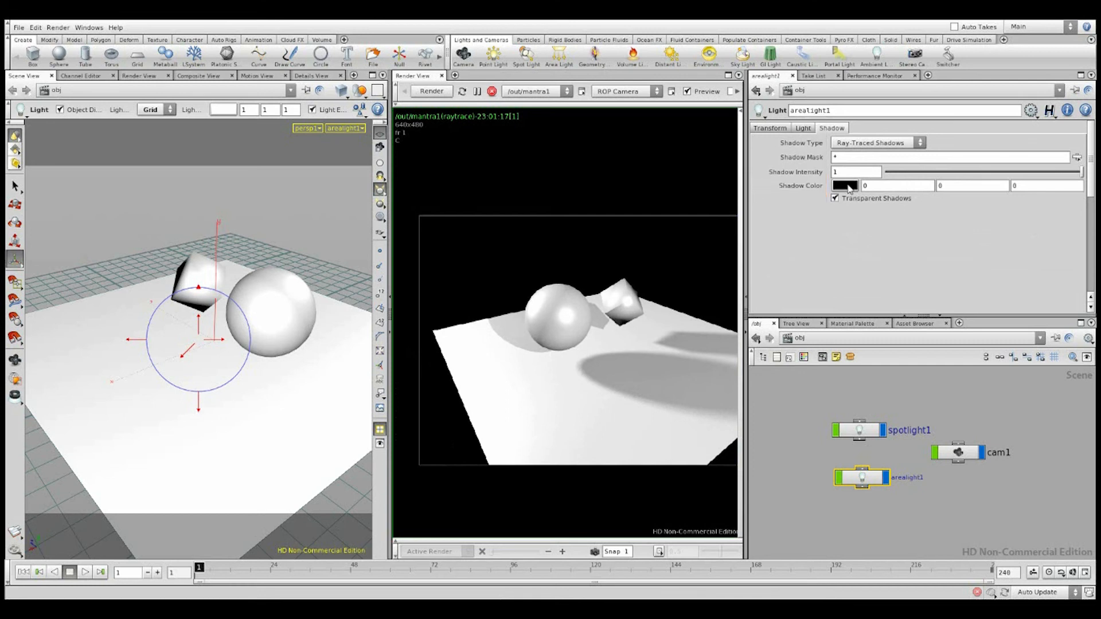
middle_drag(800, 186, 832, 211)
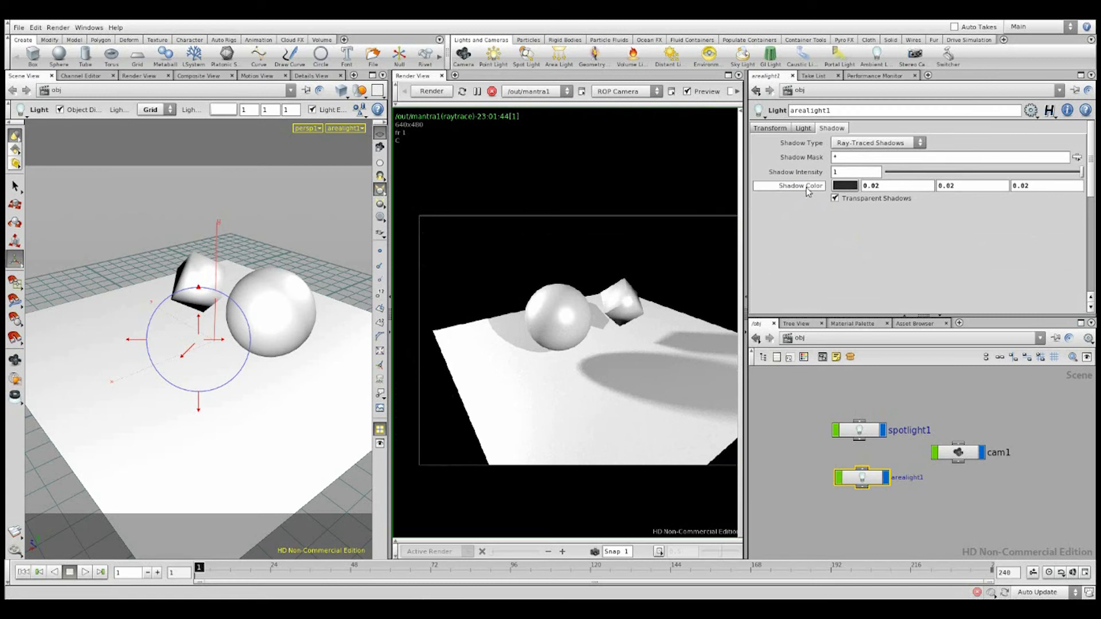
mouse_move(808, 191)
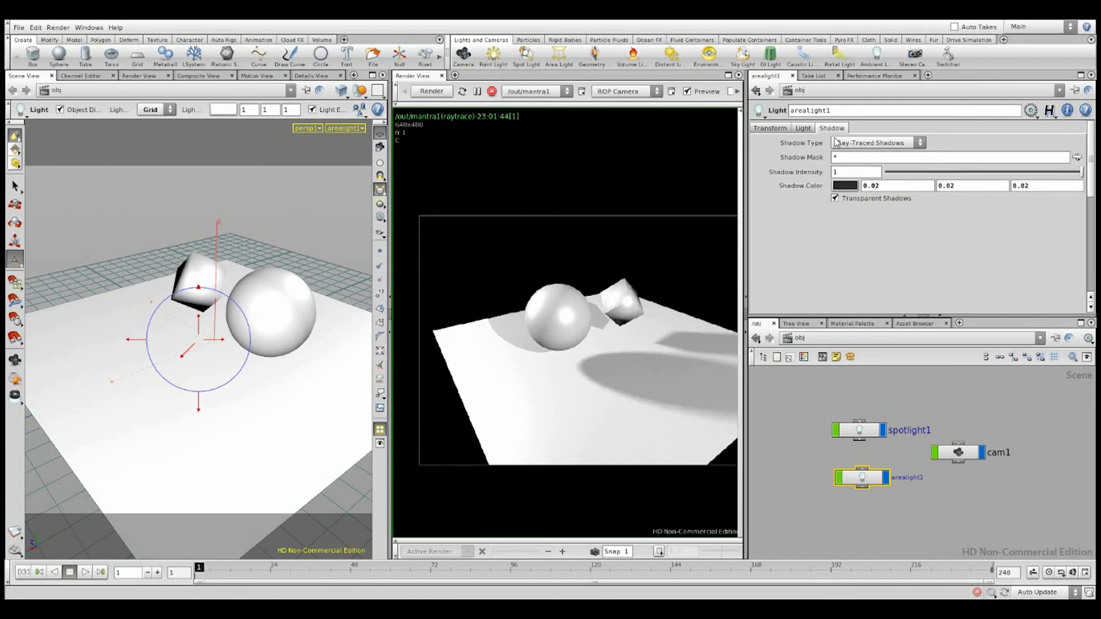
click(846, 186)
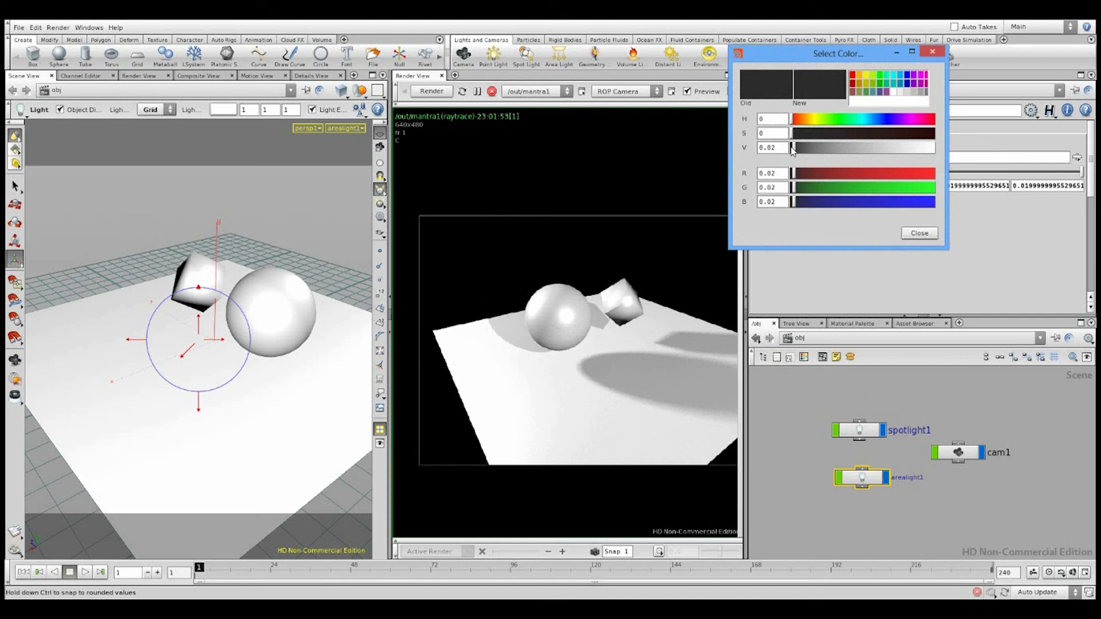
click(920, 233)
Select the spotlight1 node to show its shadow settings
click(823, 452)
click(858, 430)
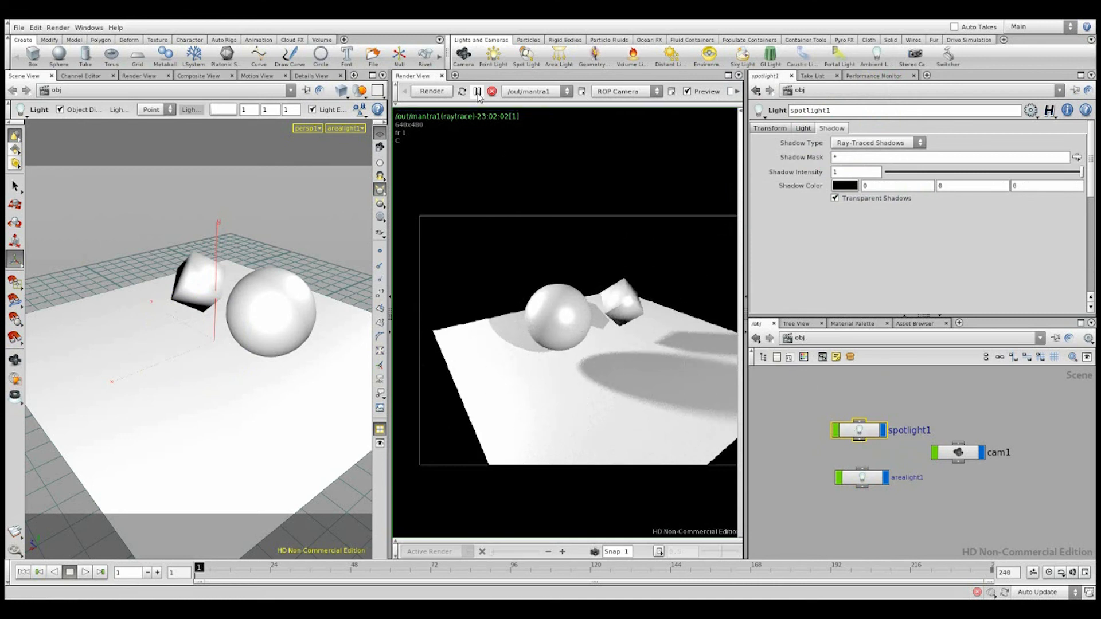
Go to the out network and show the output properties of the mantra1 node
click(802, 338)
click(821, 387)
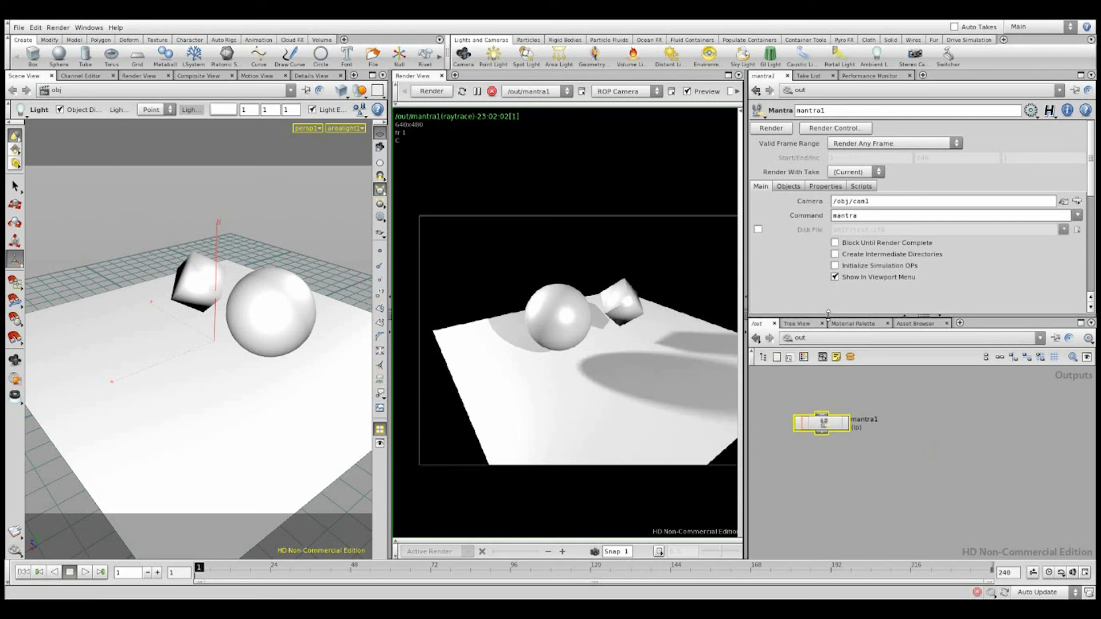
click(791, 191)
click(823, 187)
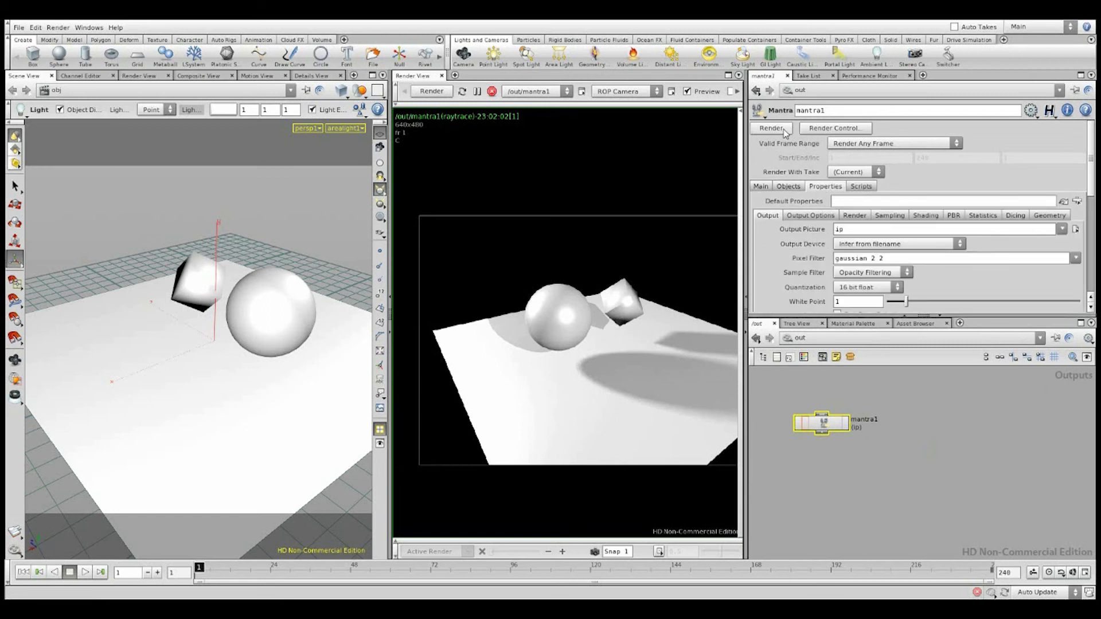
Examine the frame range and resolution overrides in mantra1's render control dialog, and close it without rendering
click(826, 129)
drag(823, 47, 553, 69)
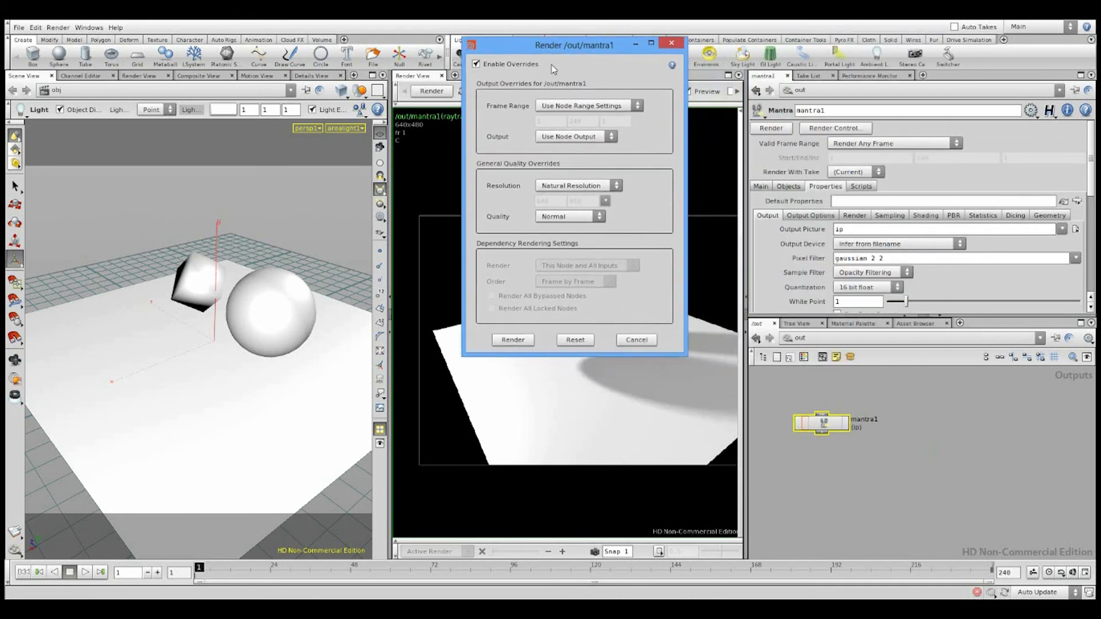
click(606, 109)
click(640, 187)
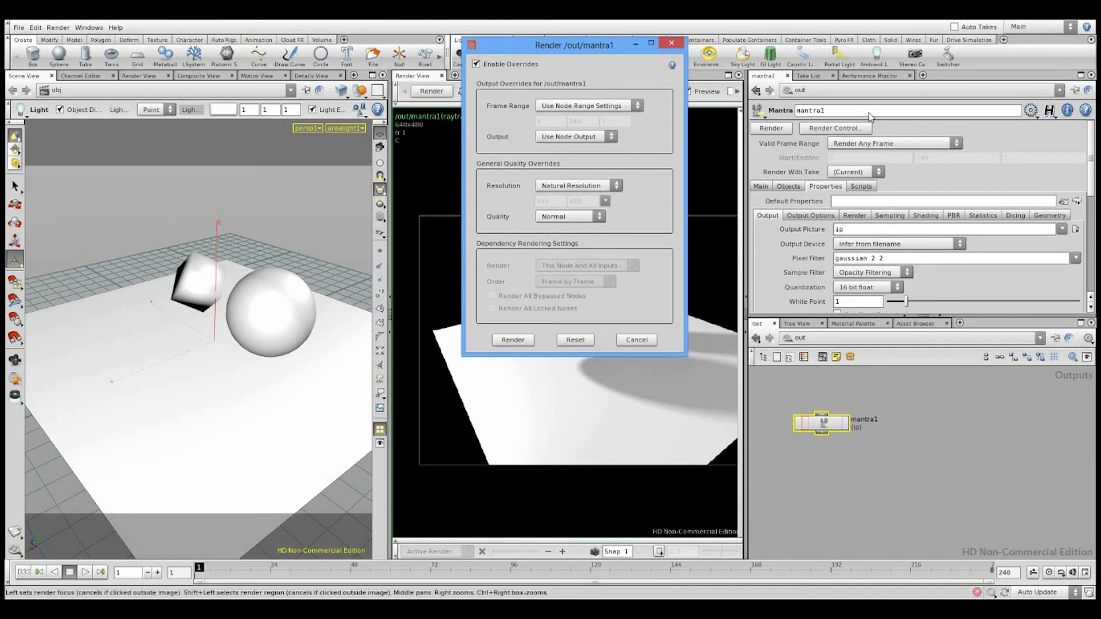
click(639, 342)
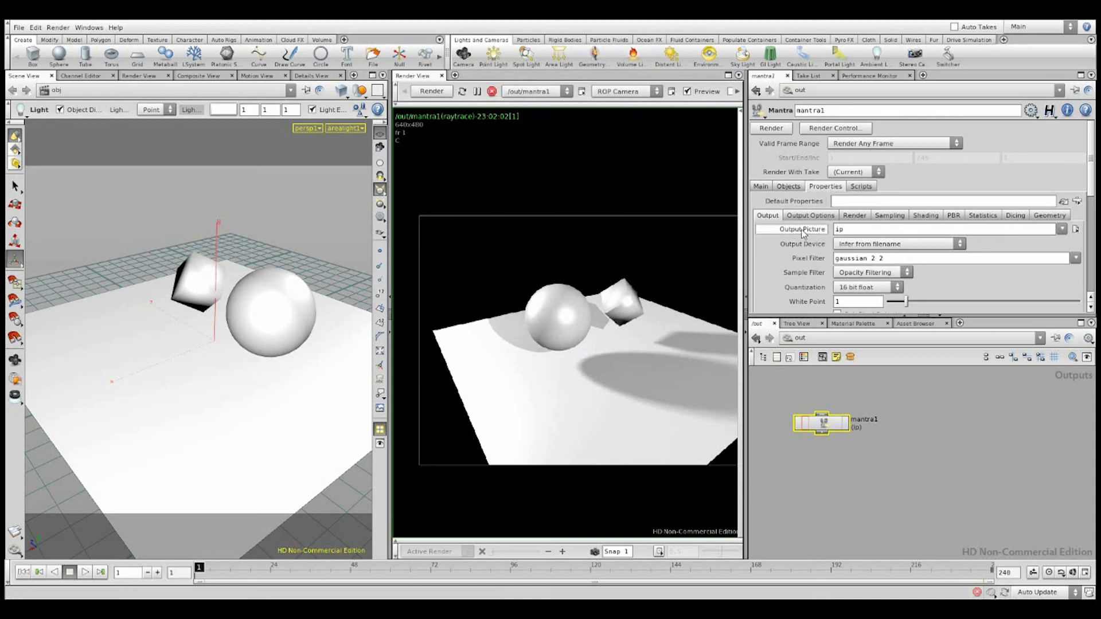
Set mantra1's output picture to mplay (non-interactive) and close the MPlay render window
click(1062, 230)
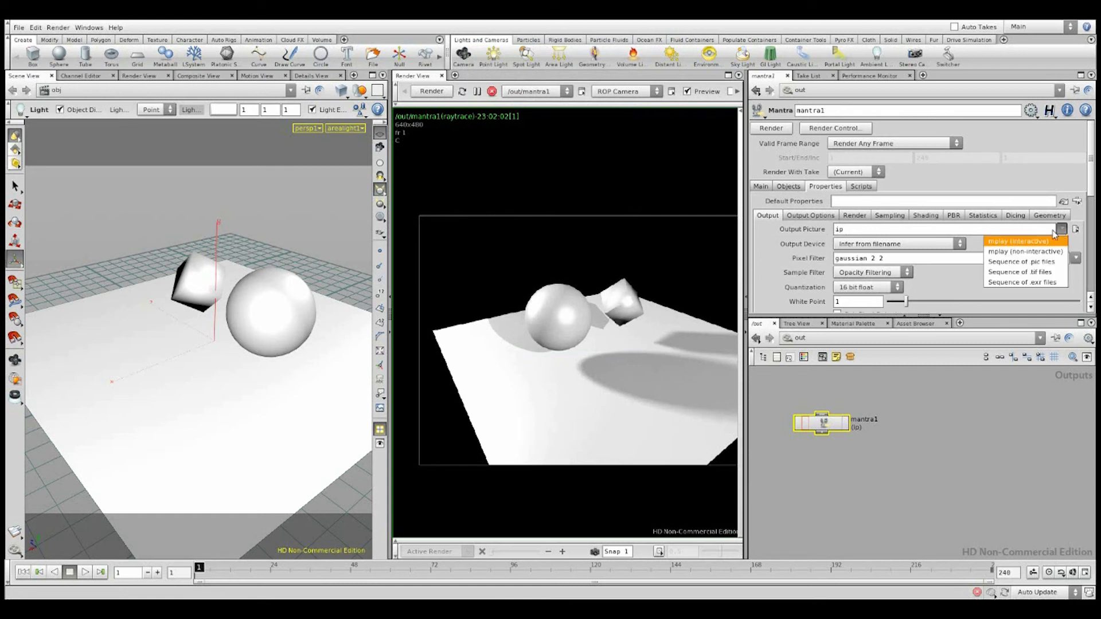
click(1015, 243)
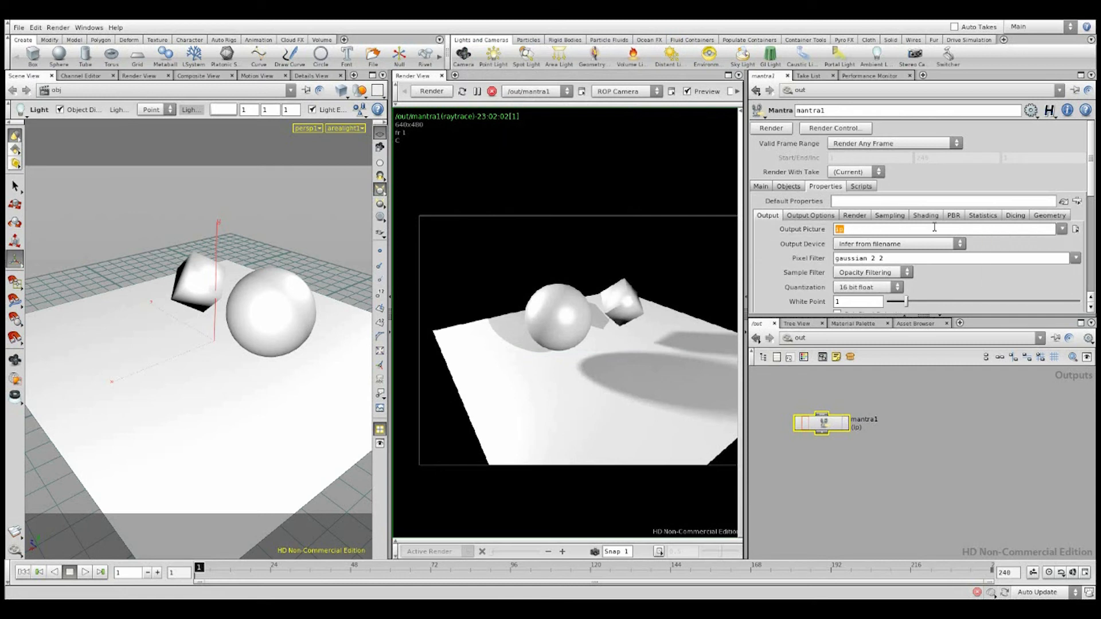
click(1063, 230)
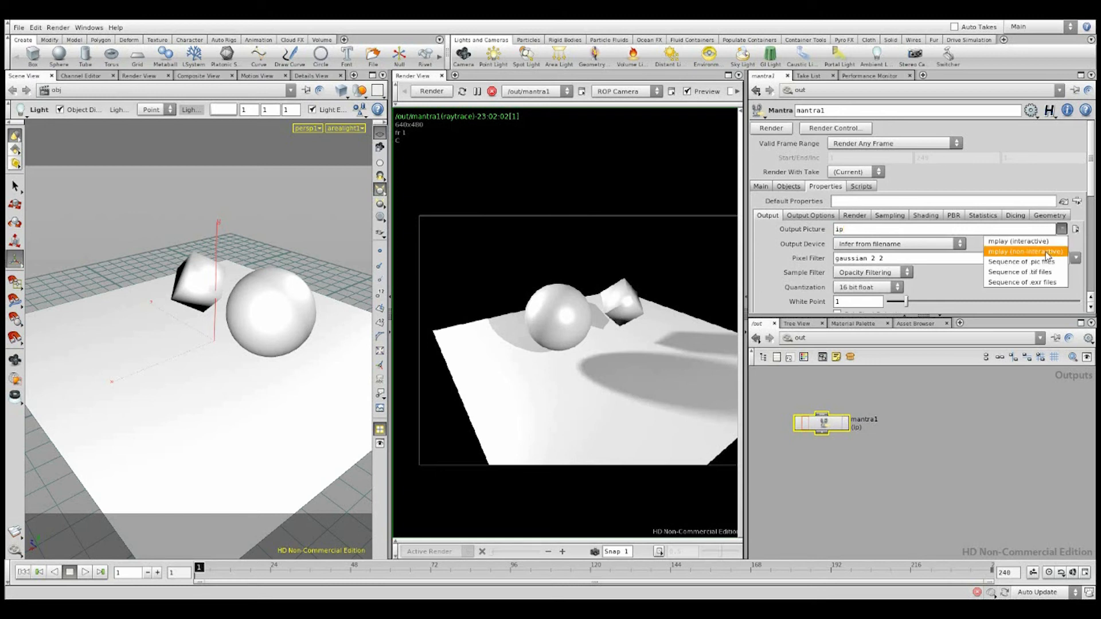
click(1018, 251)
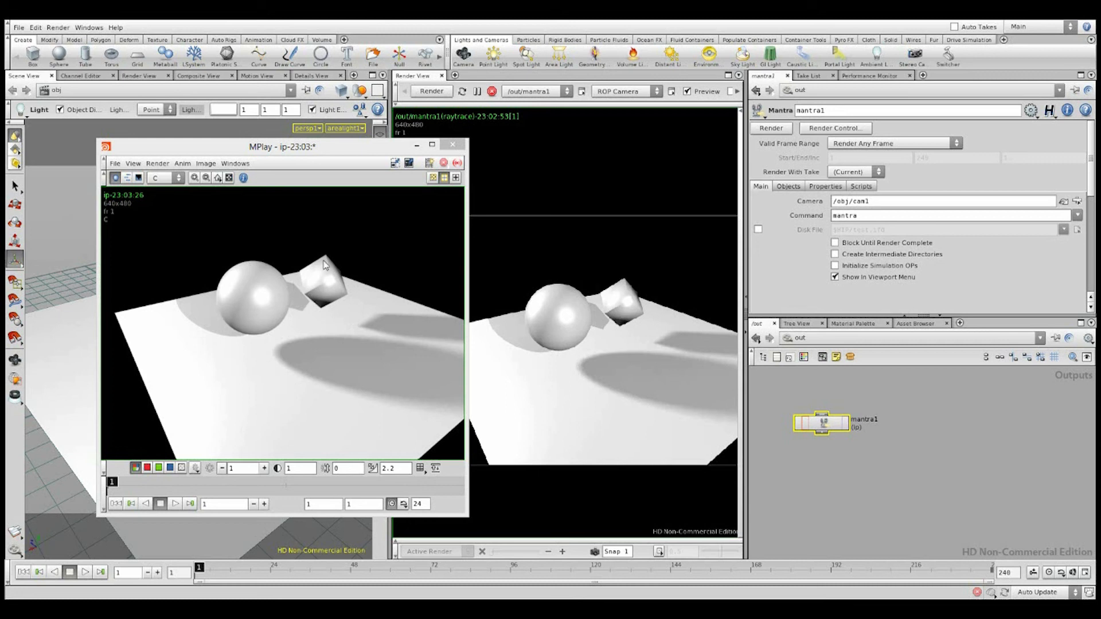
click(452, 144)
Return to mantra1's output properties and set the output picture to mplay (interactive)
click(793, 186)
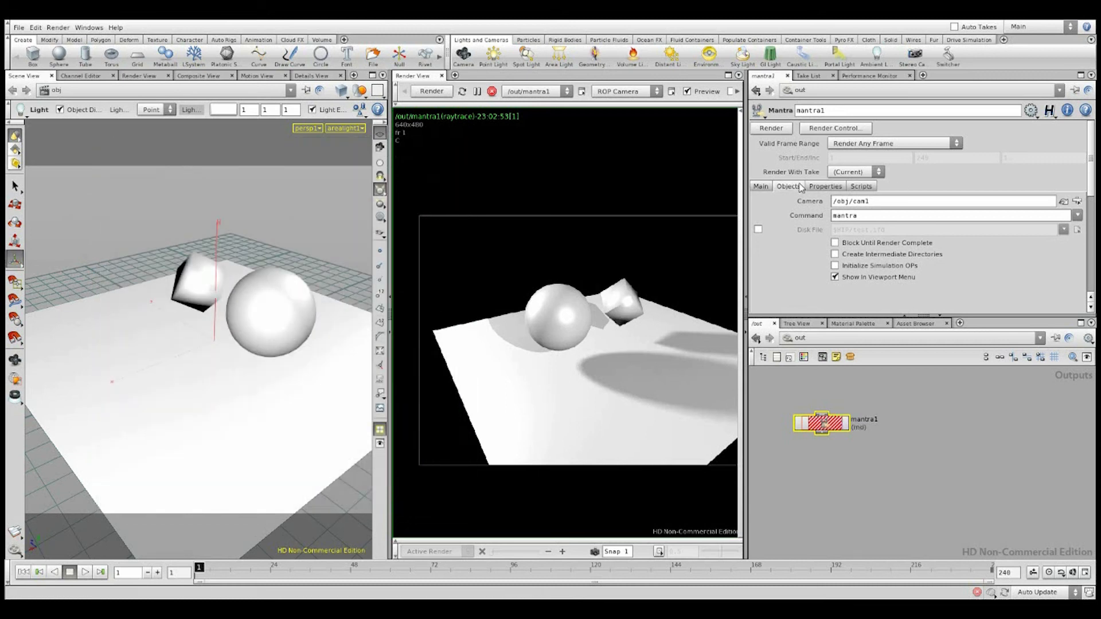
click(827, 187)
click(768, 216)
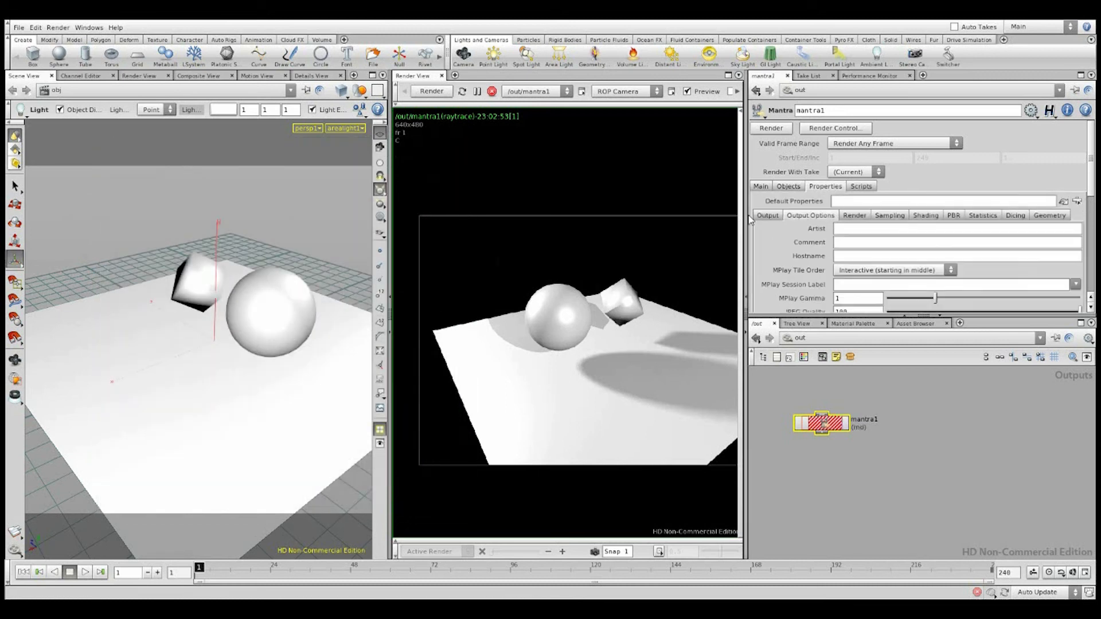
click(1063, 230)
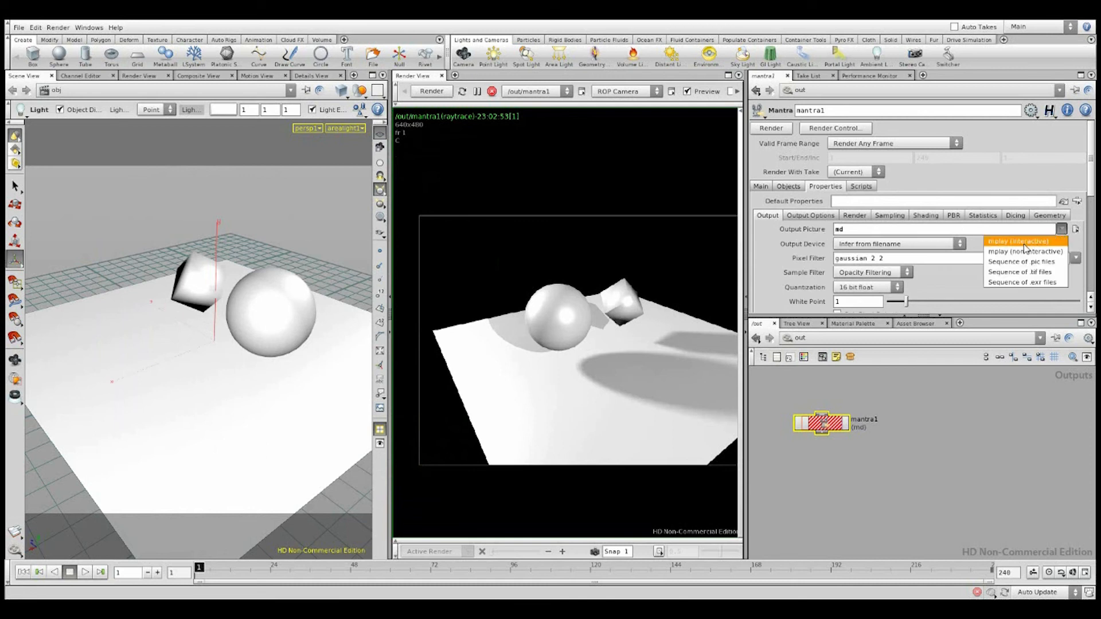
click(1014, 242)
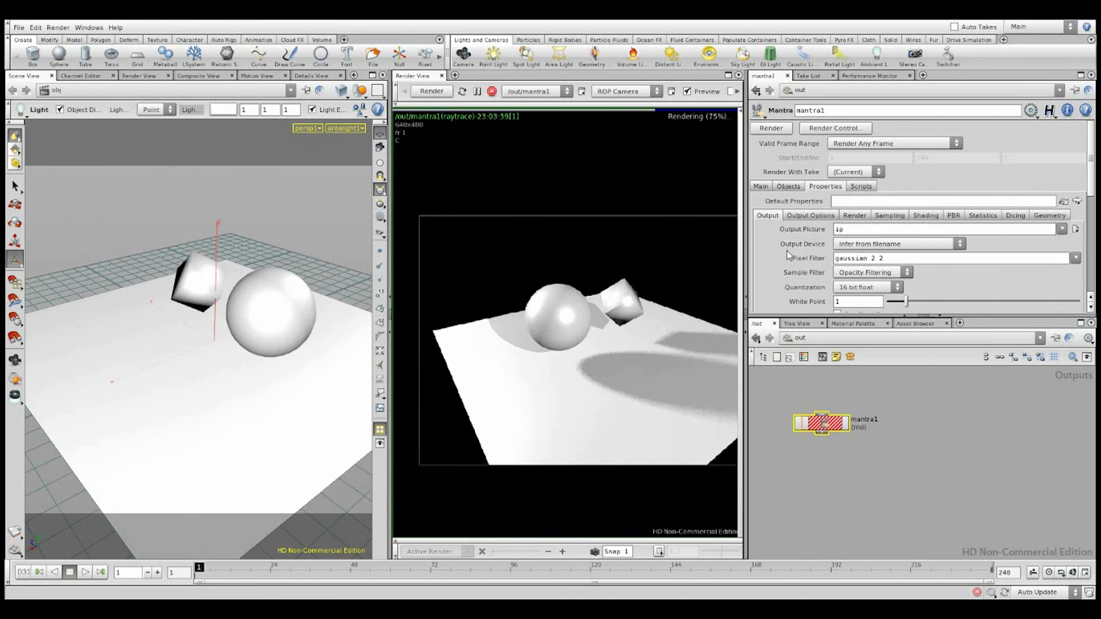
Review the output device formats and pixel filter choices, and take a snapshot of the current render for comparison
click(874, 247)
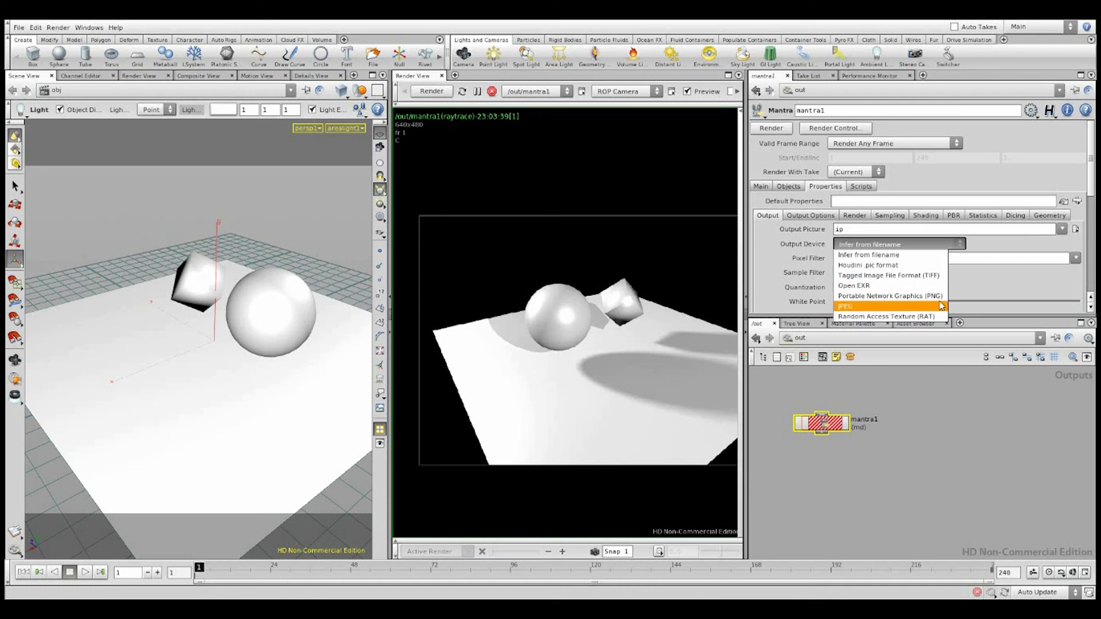
click(809, 256)
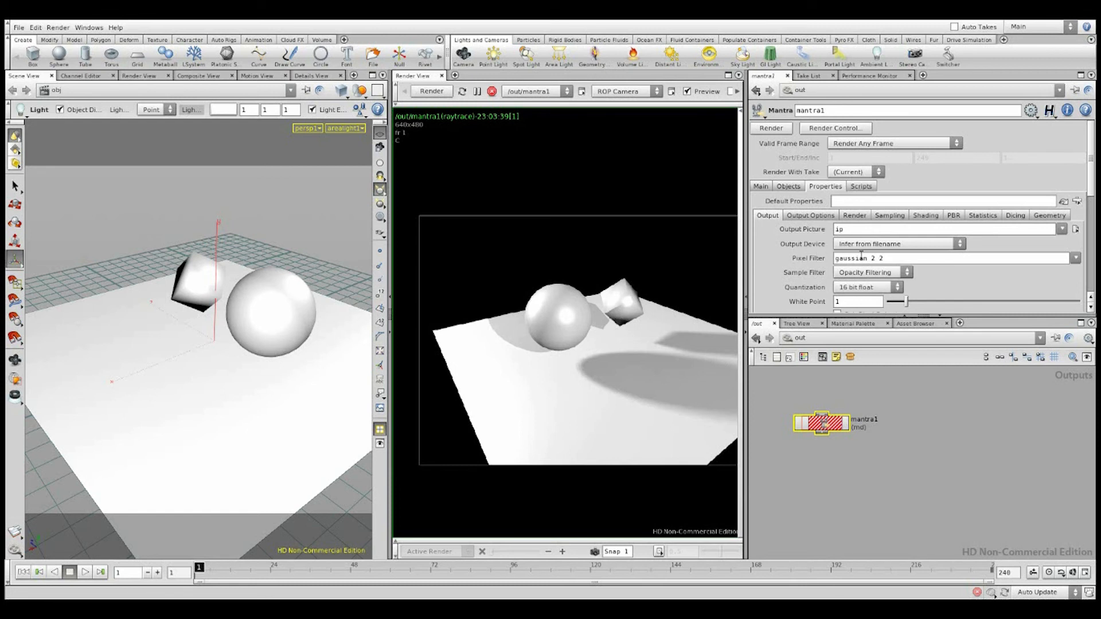
click(1075, 259)
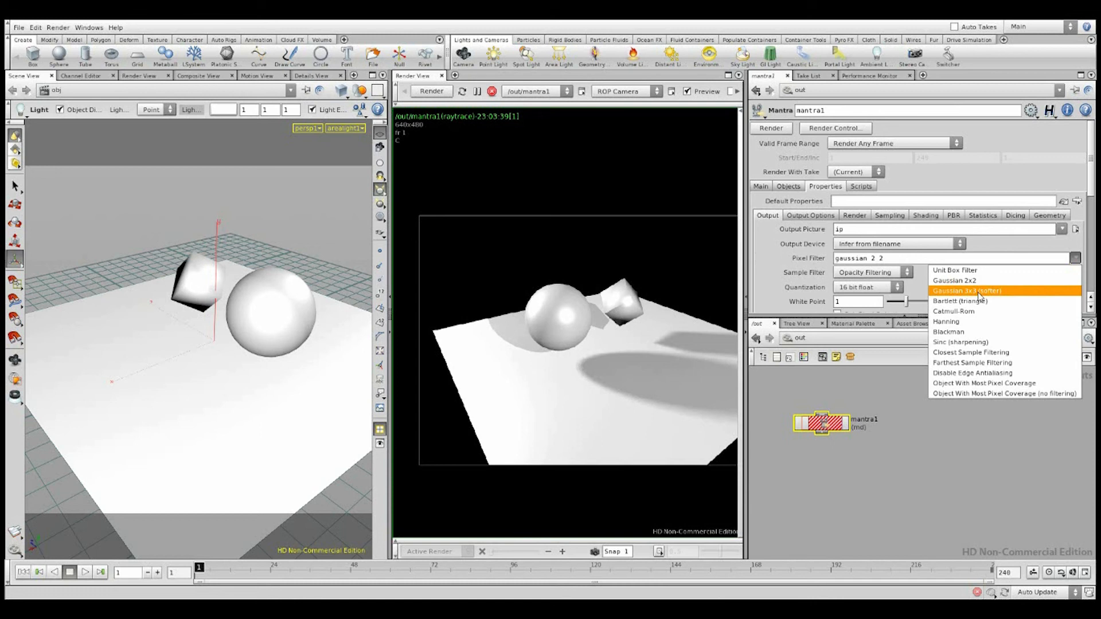
click(595, 554)
click(595, 553)
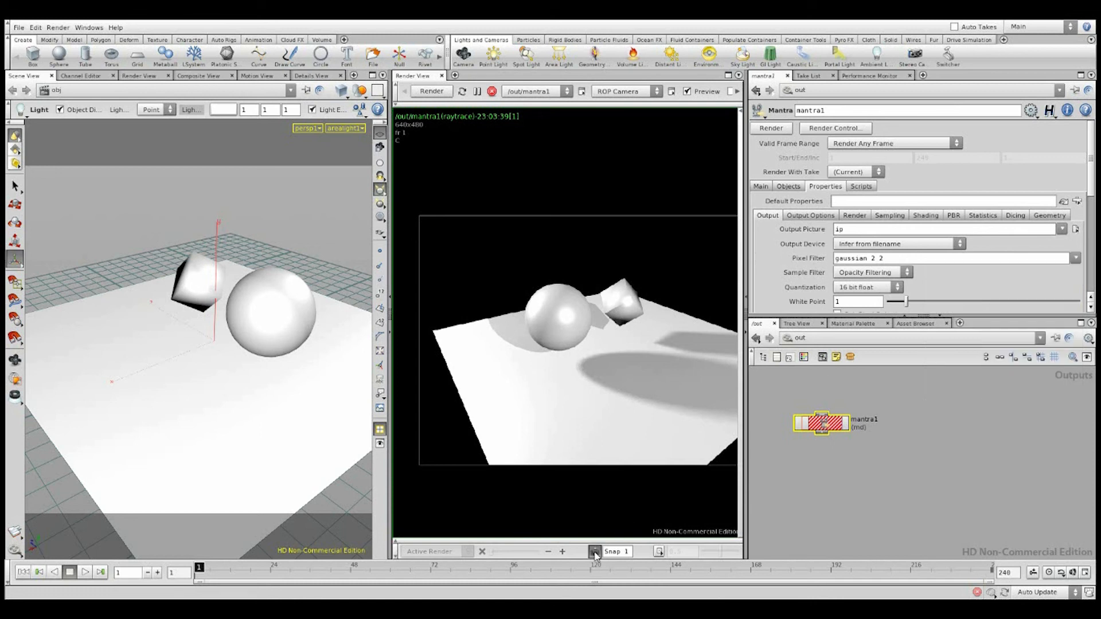
Set the pixel filter to Gaussian 3x3 (softer) and compare the new render with the Snap 1 snapshot
click(1075, 258)
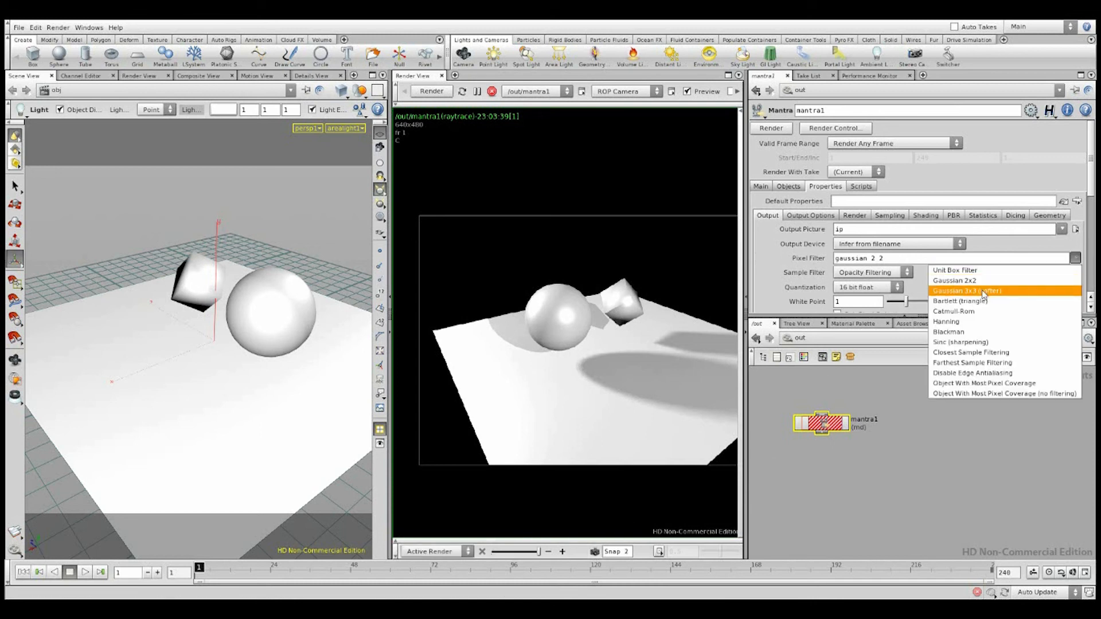
click(975, 292)
scroll(577, 310, up, 2)
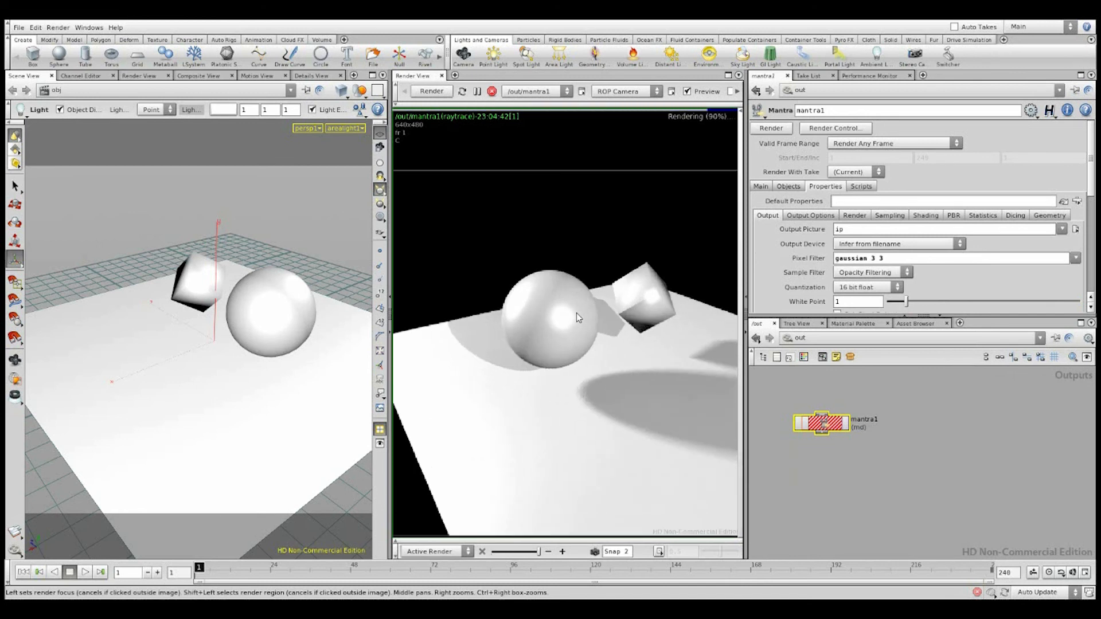
drag(539, 553, 452, 550)
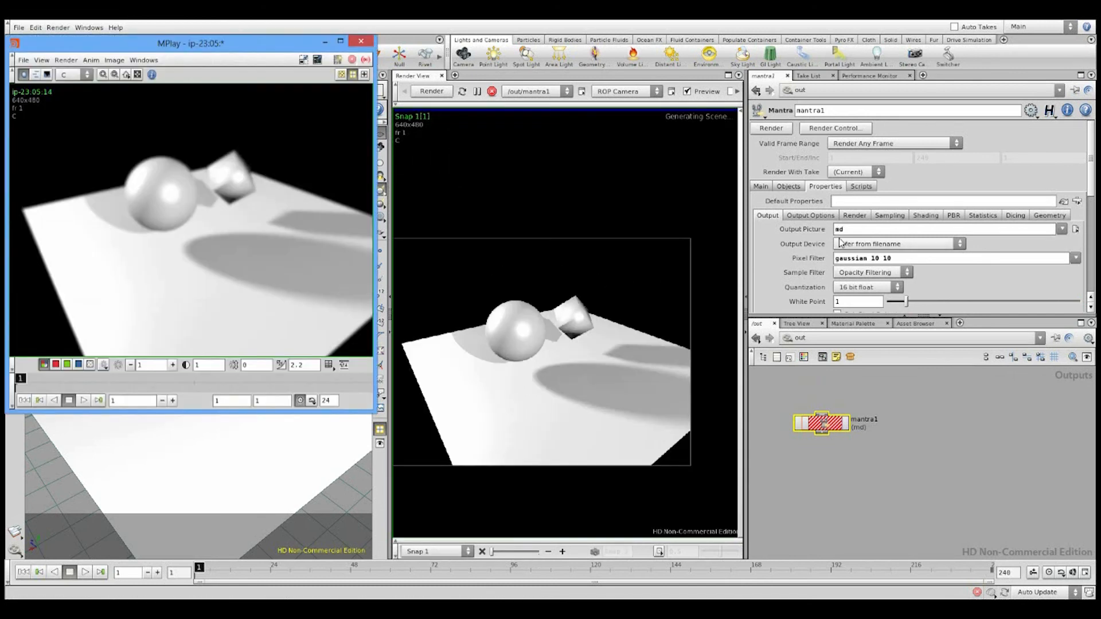
Set mantra1's pixel filter to gaussian 2 2, compare the rendered frames in MPlay and dismiss its window
click(849, 227)
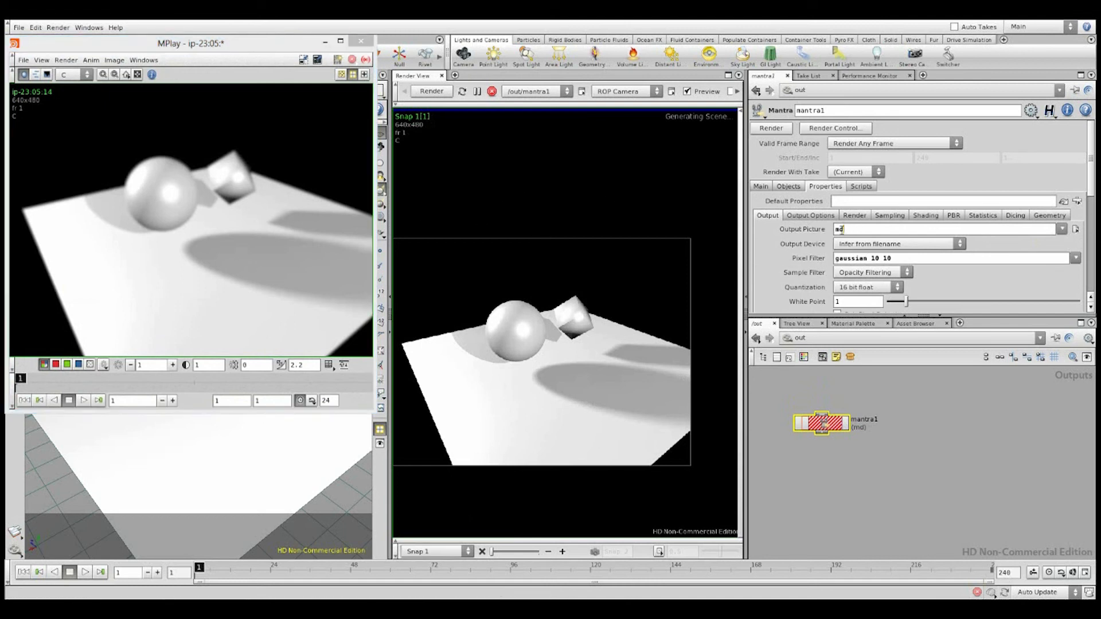
click(1062, 230)
click(1062, 230)
drag(875, 259, 893, 259)
click(890, 259)
drag(873, 259, 871, 259)
text(2)
drag(879, 258, 890, 258)
text(2)
drag(194, 383, 179, 364)
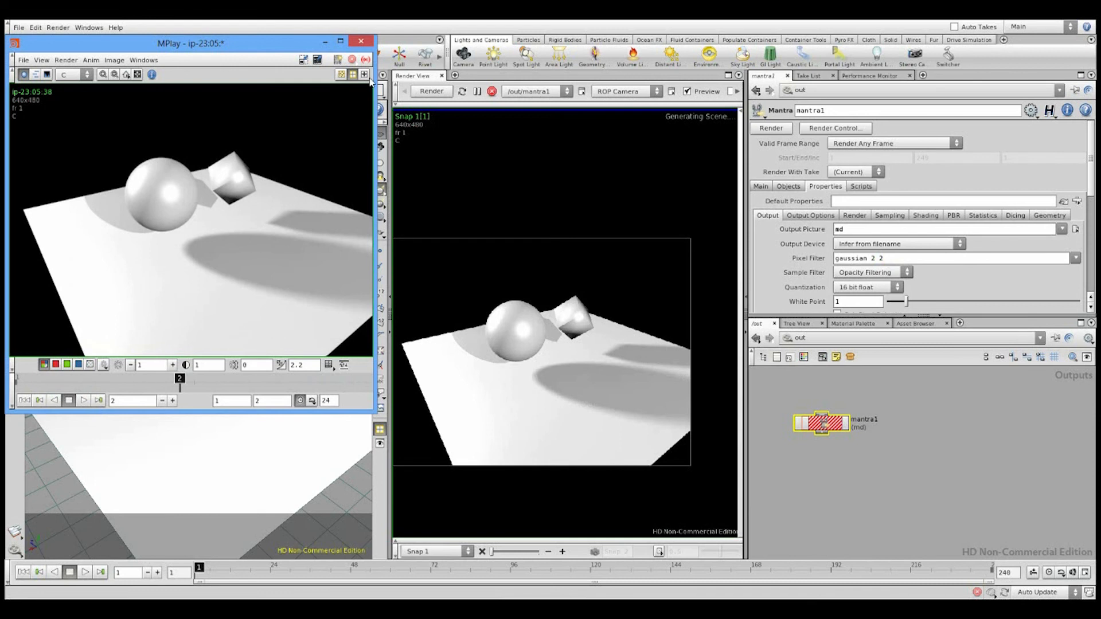
click(412, 76)
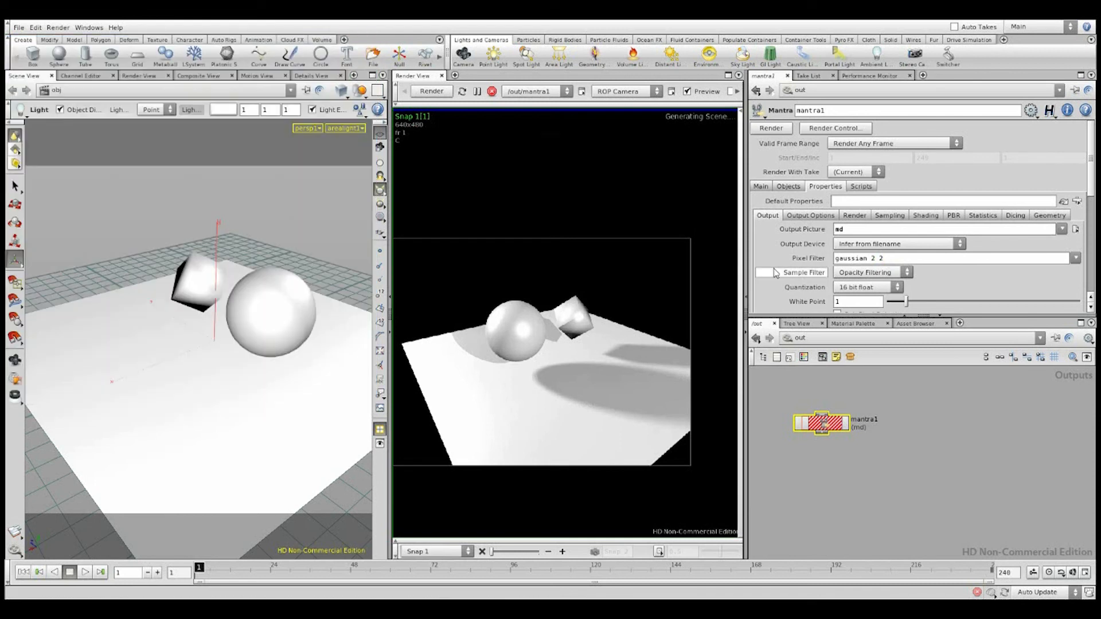
Examine mantra1's remaining output settings and the output options for MPlay gamma, JPEG quality, and TIFF and EXR compression
scroll(843, 276, down, 3)
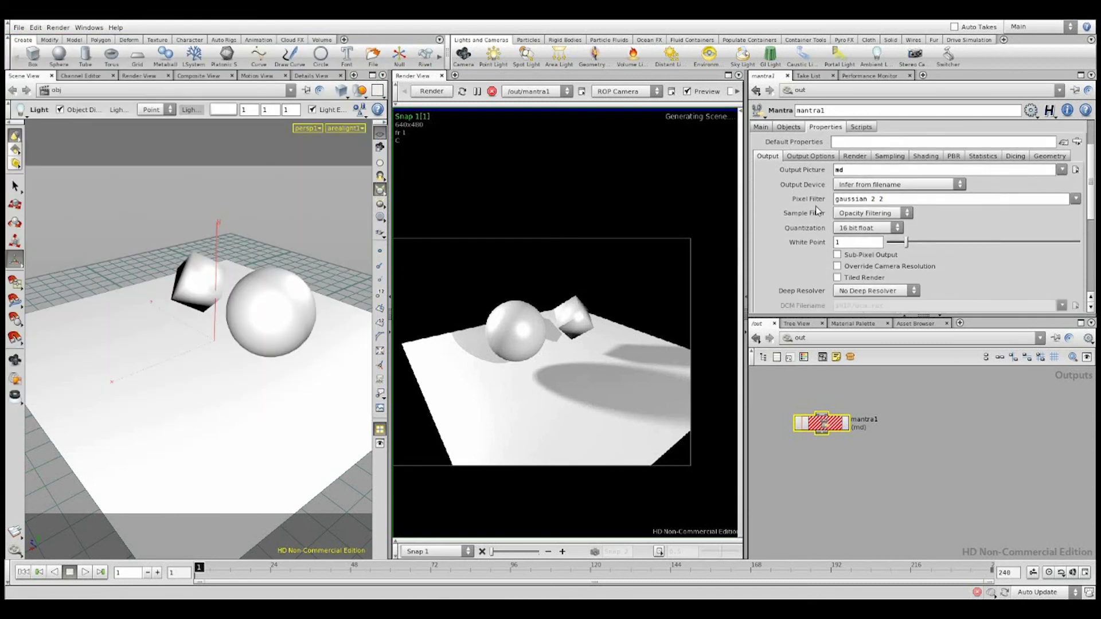
scroll(815, 205, down, 2)
scroll(818, 252, down, 3)
scroll(818, 255, up, 3)
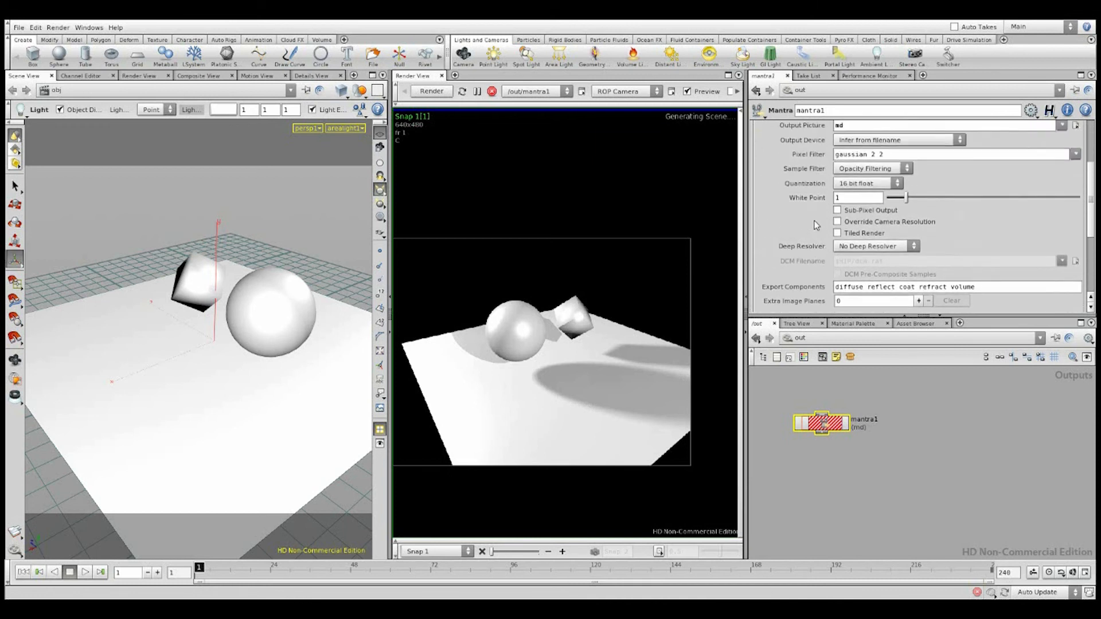
scroll(811, 246, up, 4)
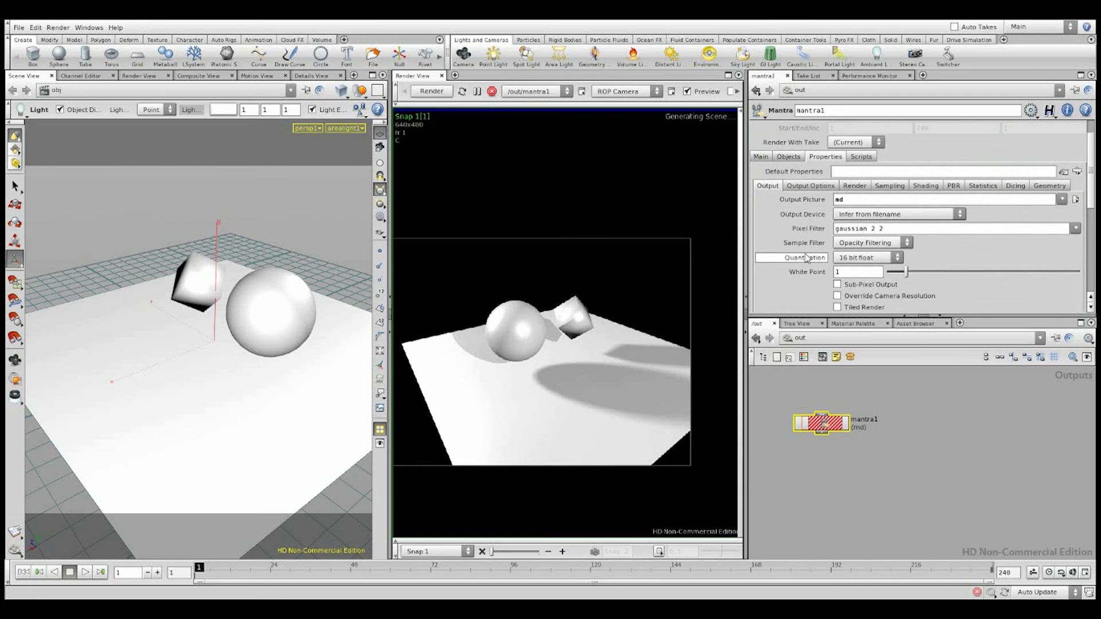
click(811, 187)
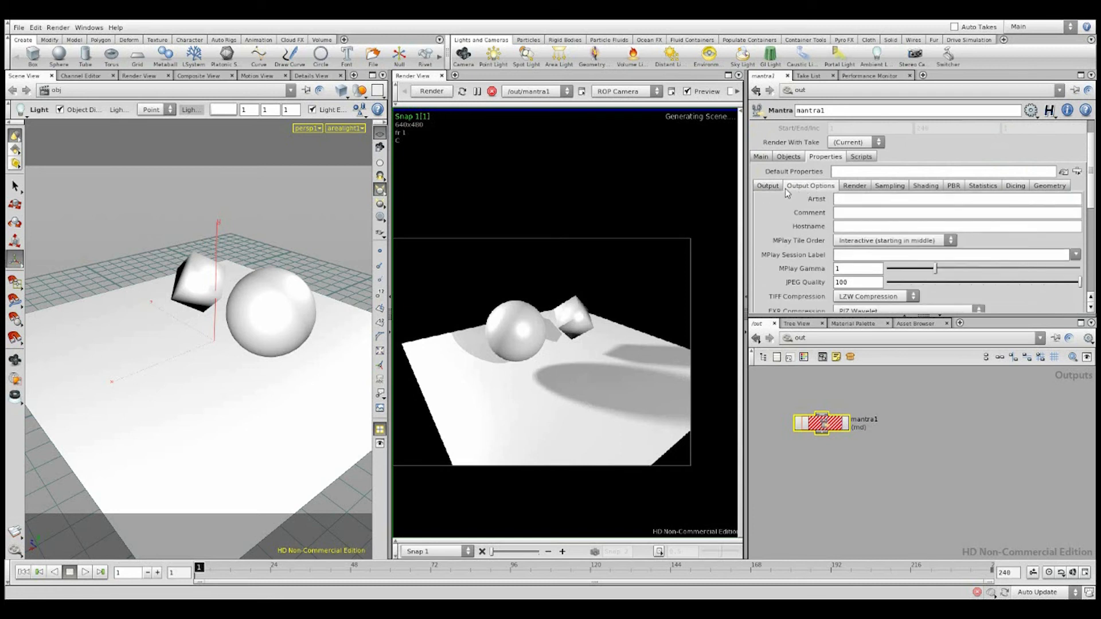
scroll(806, 210, down, 3)
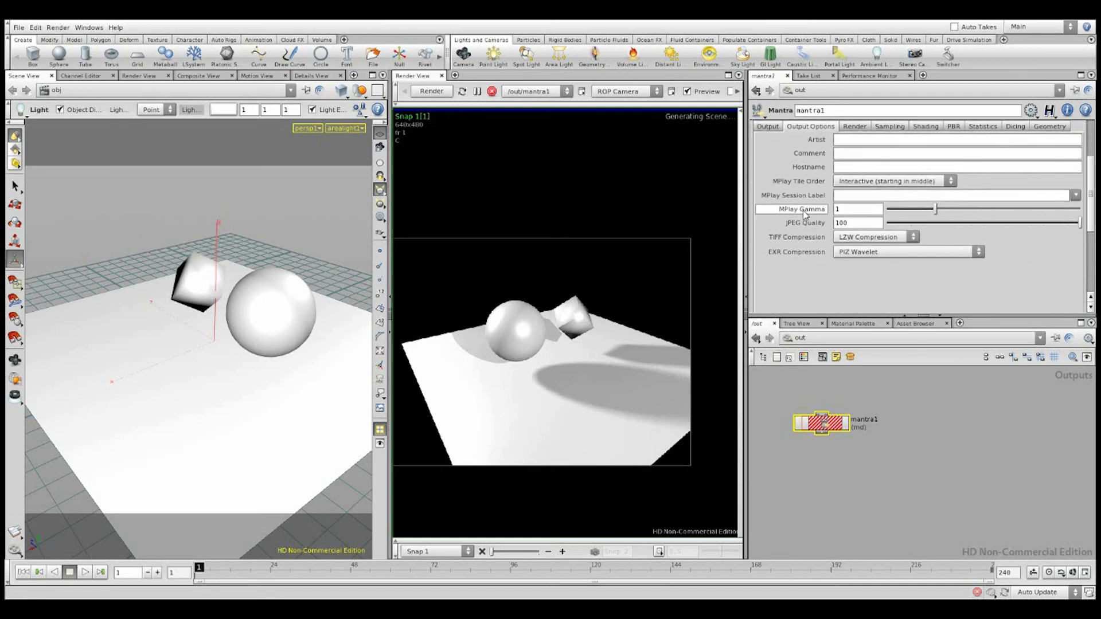
scroll(805, 213, up, 3)
Set mantra1's rendering engine to Micropolygon Rendering, start a new render and inspect the sphere and box up close
click(848, 187)
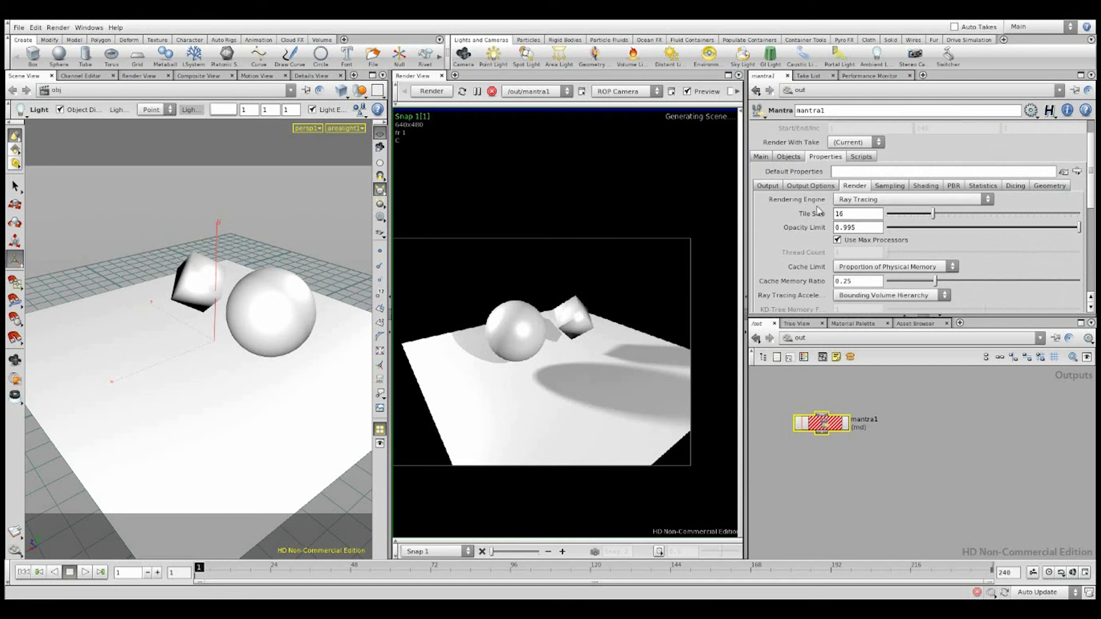
click(863, 201)
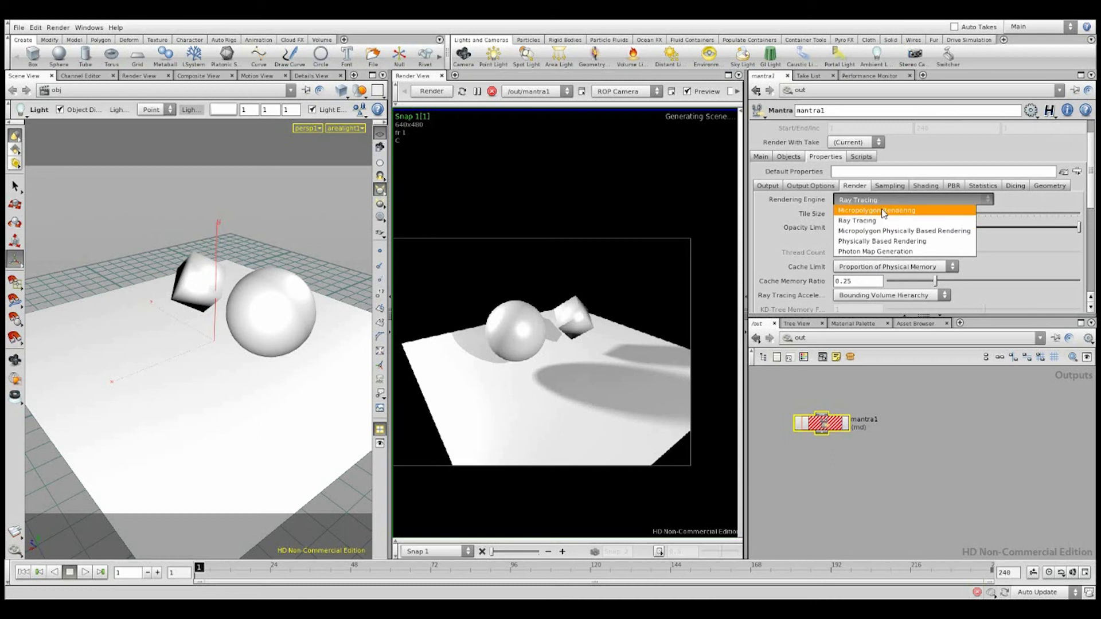
click(880, 211)
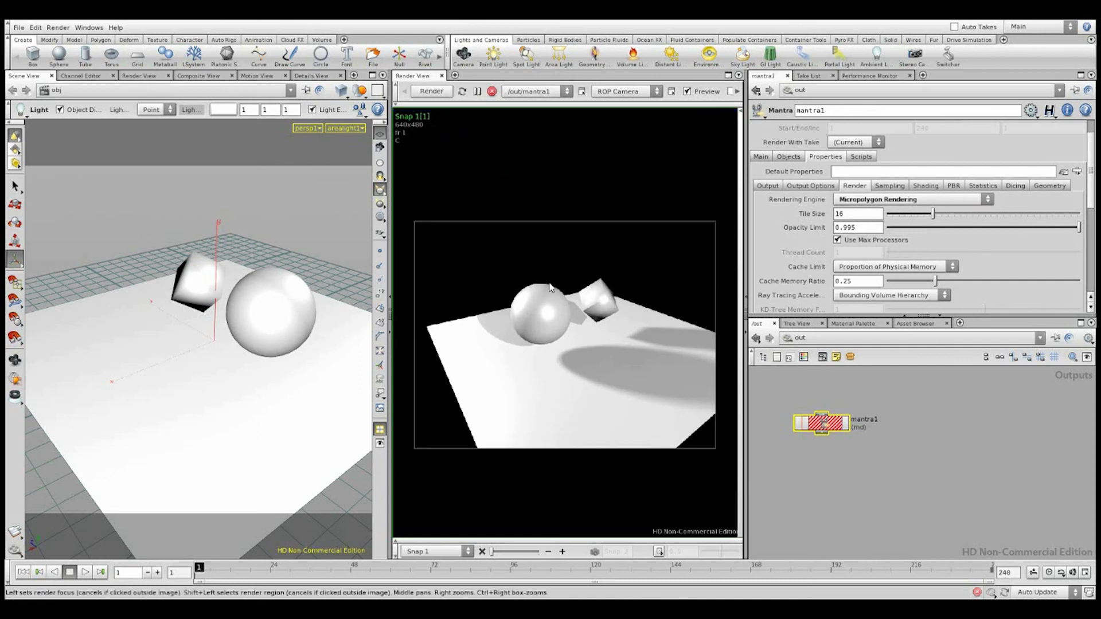
click(433, 93)
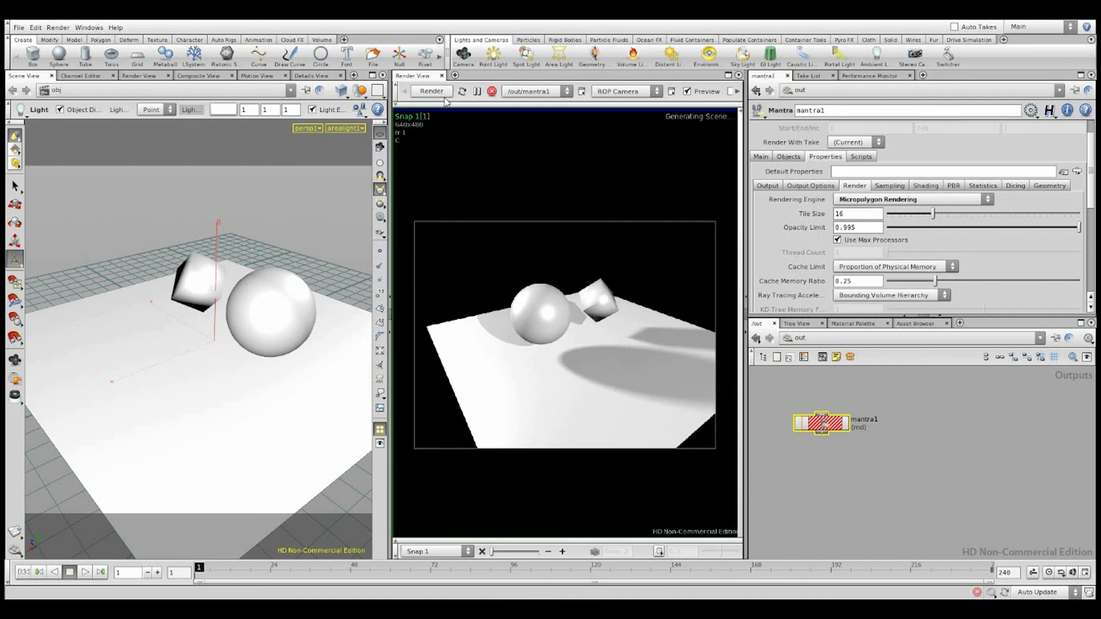
scroll(520, 284, up, 4)
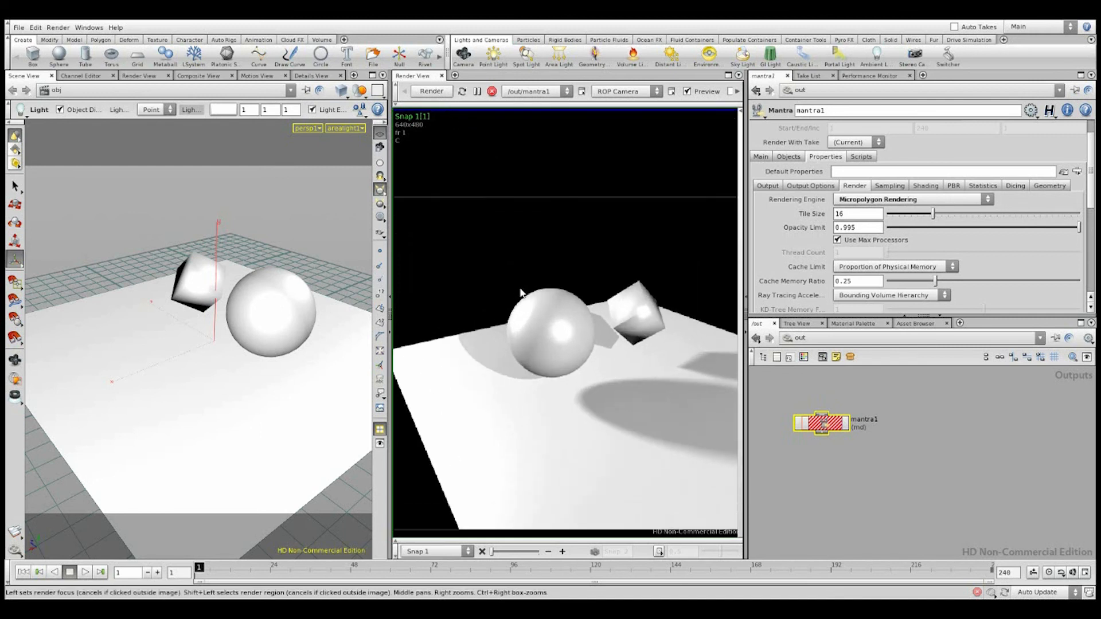
right_drag(520, 292, 540, 294)
click(546, 258)
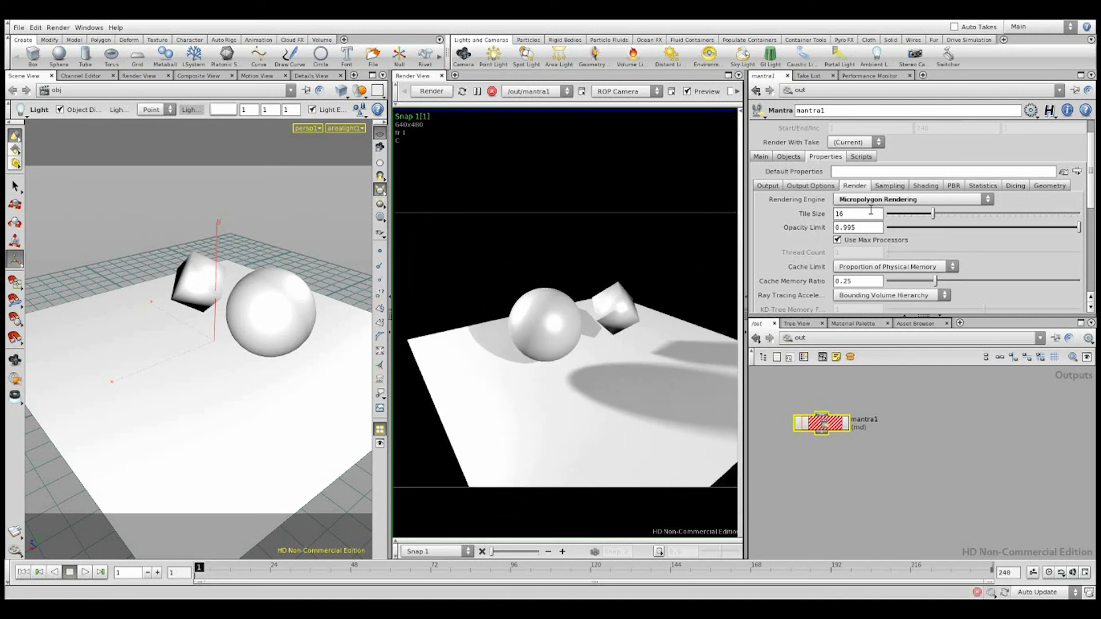
scroll(799, 185, up, 2)
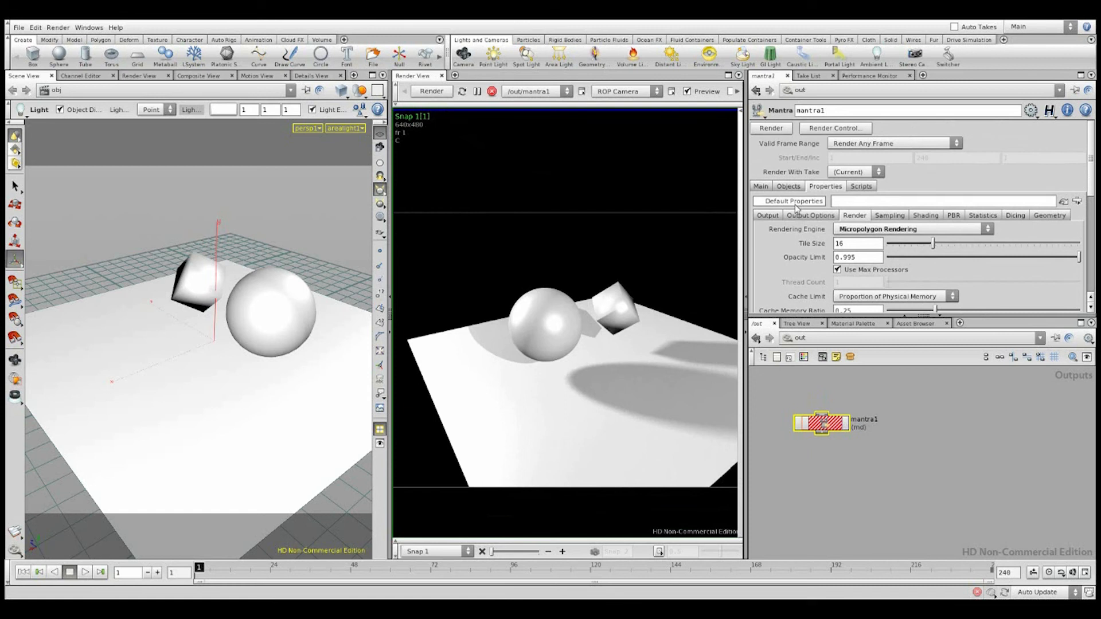
Widen the render view and set mantra1's rendering engine to Micropolygon Physically Based Rendering
middle_click(825, 422)
click(448, 94)
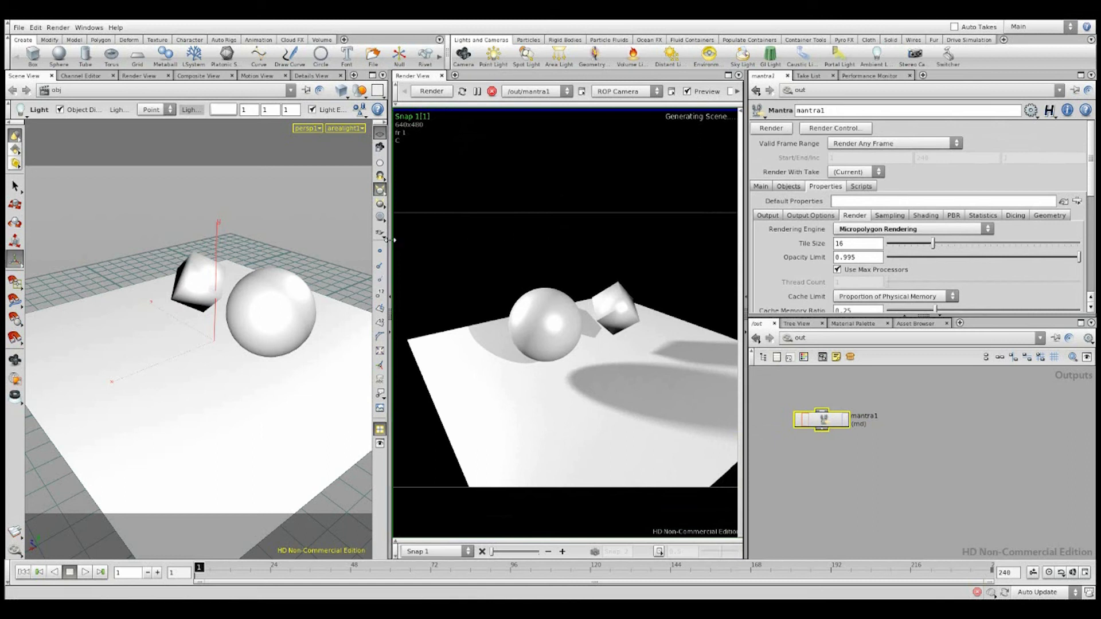
drag(391, 240, 319, 239)
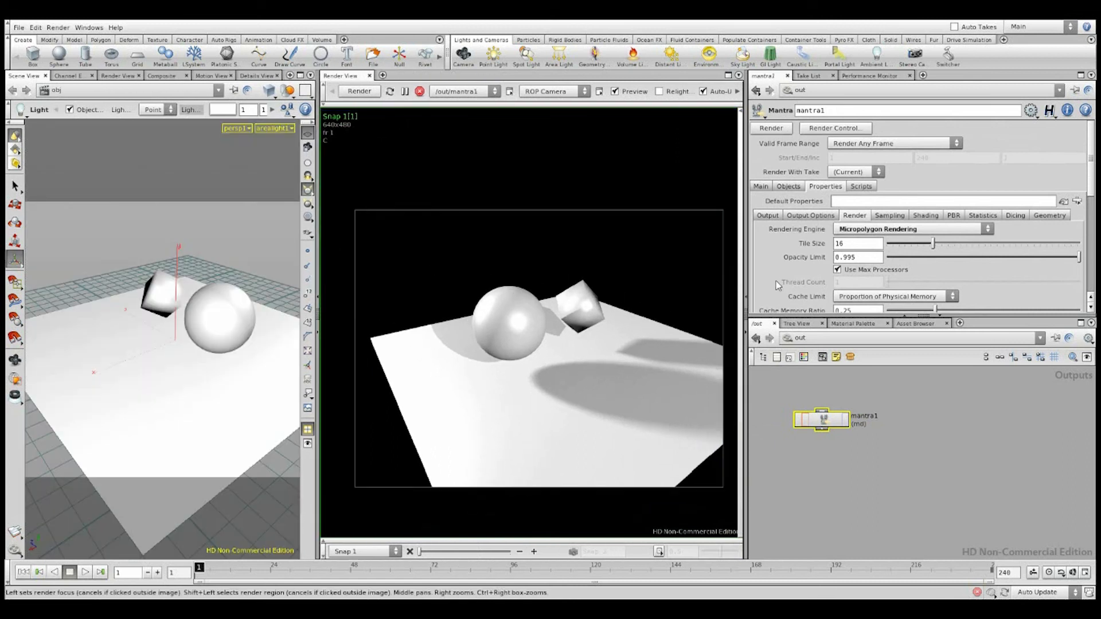
click(888, 231)
click(881, 258)
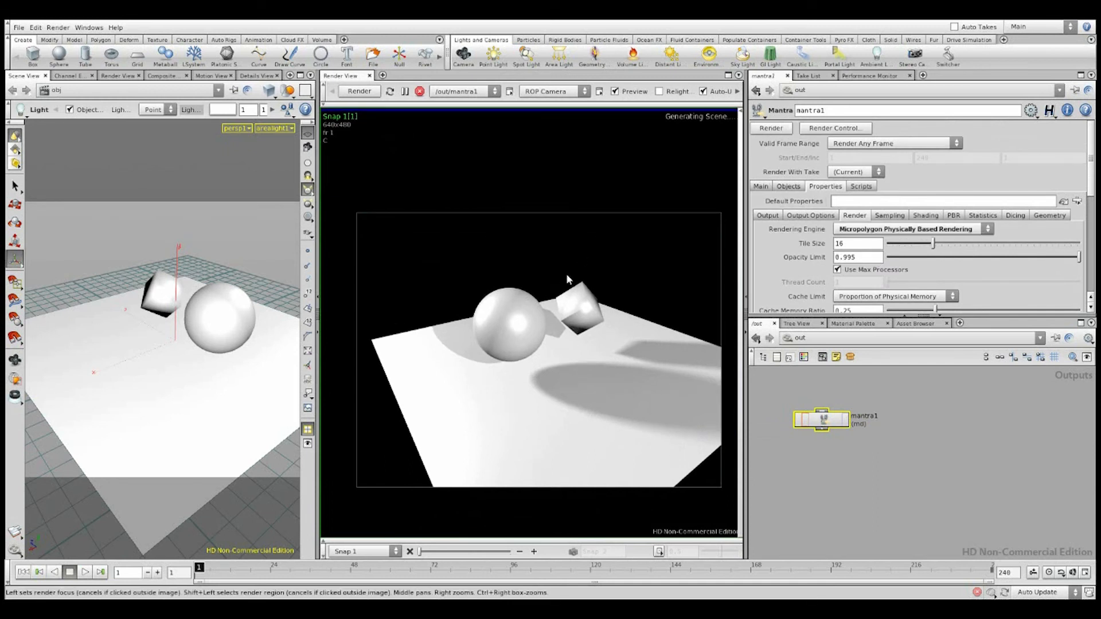
Set the render view's camera to /obj/cam1 and close the MPlay window
click(555, 92)
click(554, 116)
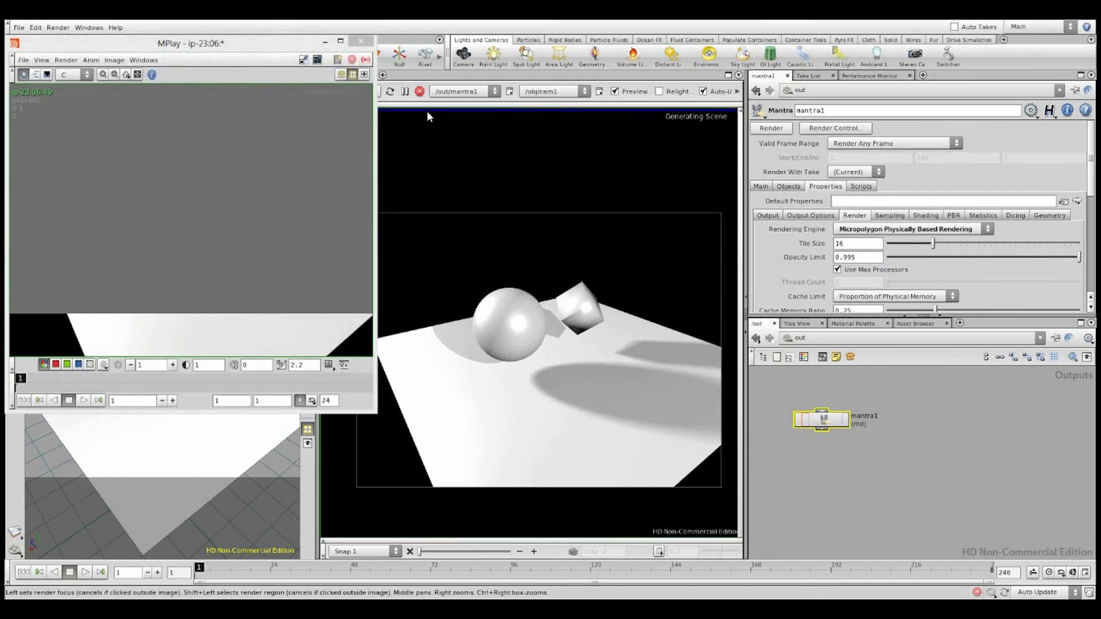
click(360, 42)
Set mantra1's output picture to mplay (interactive) and start a new preview render
click(761, 187)
click(789, 187)
click(825, 187)
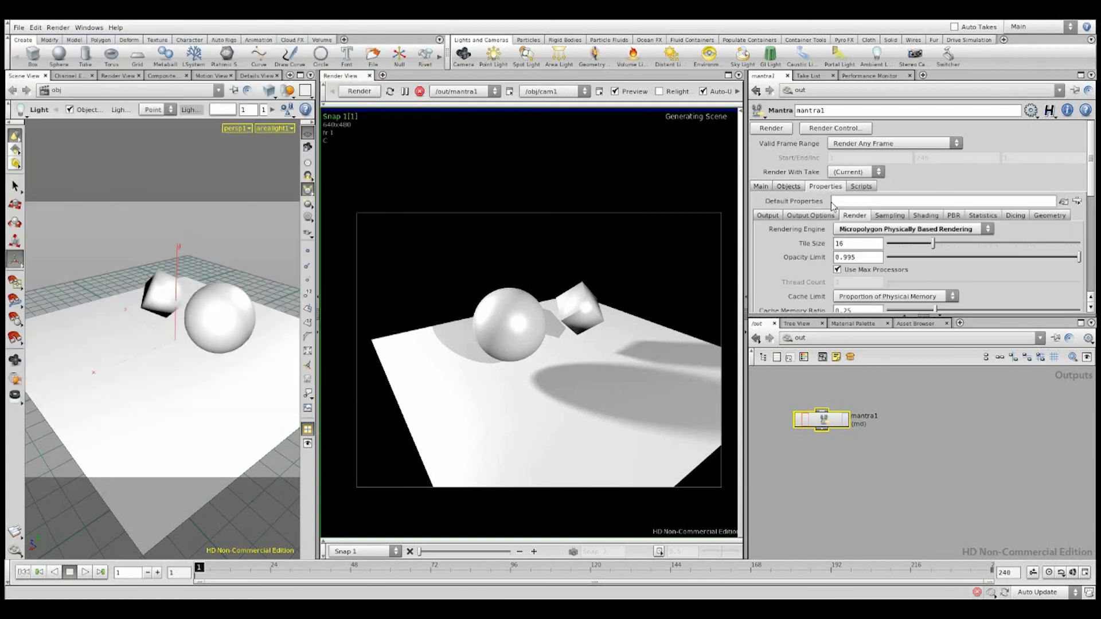
click(768, 215)
click(1060, 229)
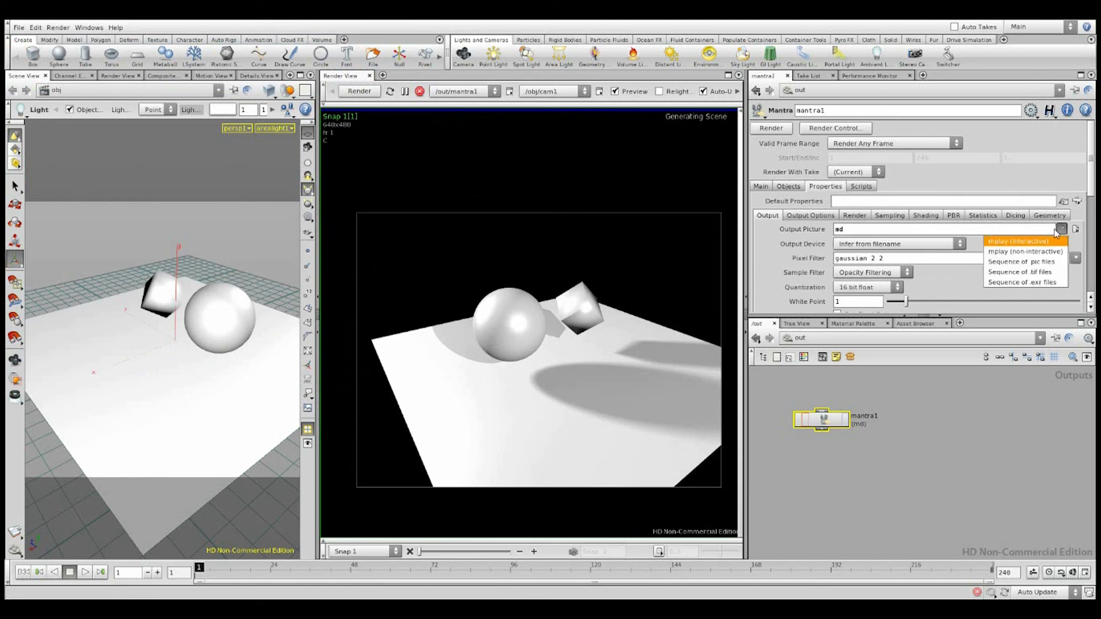
click(1009, 241)
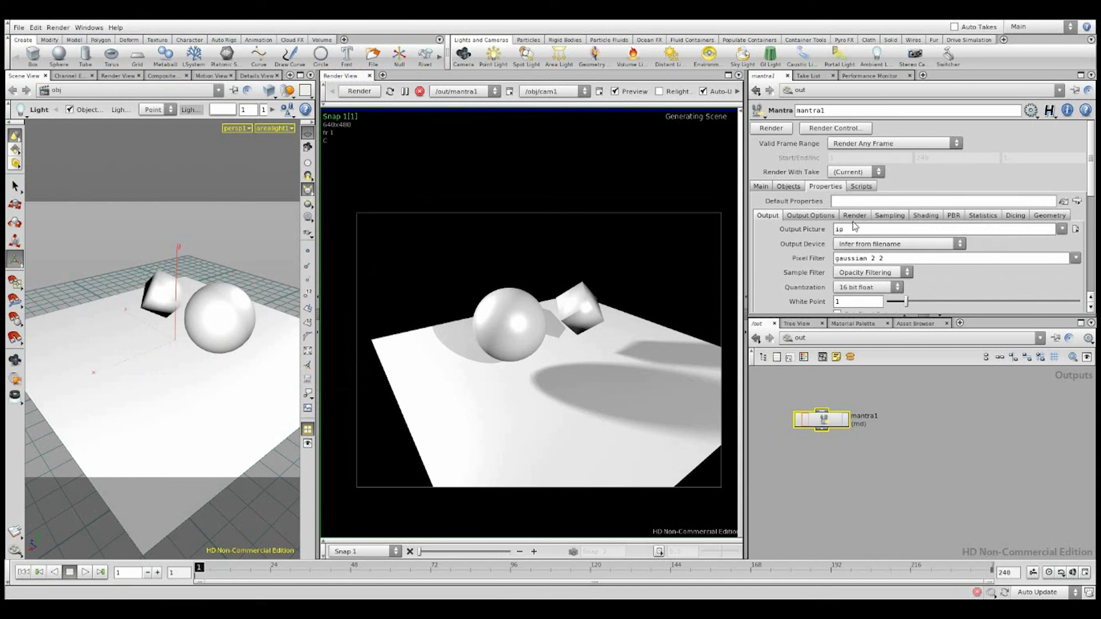
click(349, 90)
Compare the physically based active render with the Snap 1 snapshot and return to the active render
drag(442, 554, 503, 553)
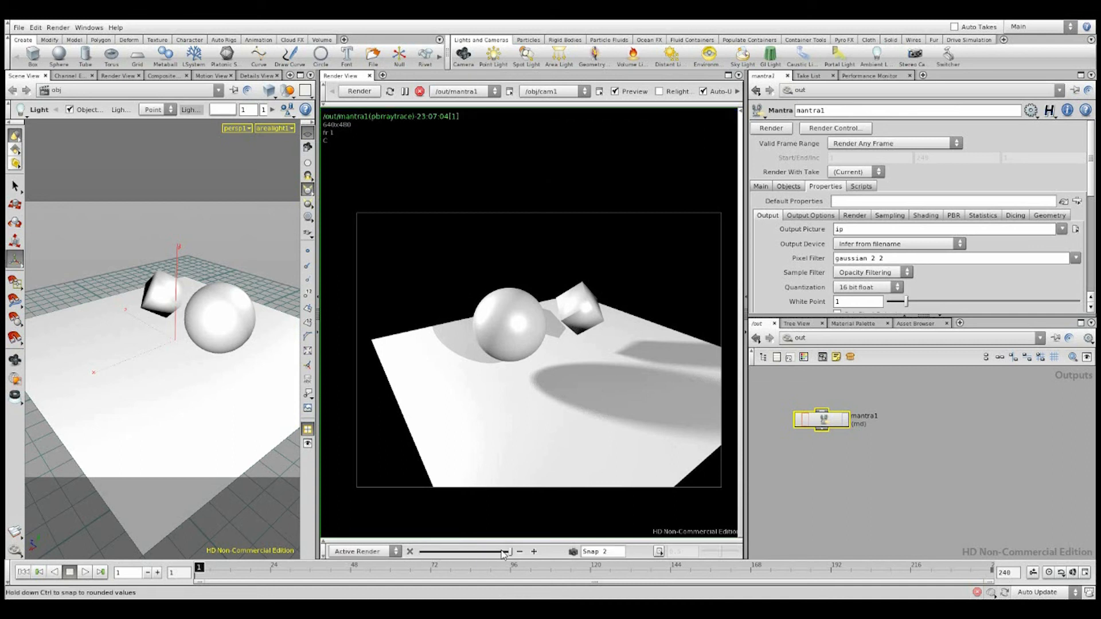
click(370, 553)
click(371, 557)
drag(510, 553, 427, 555)
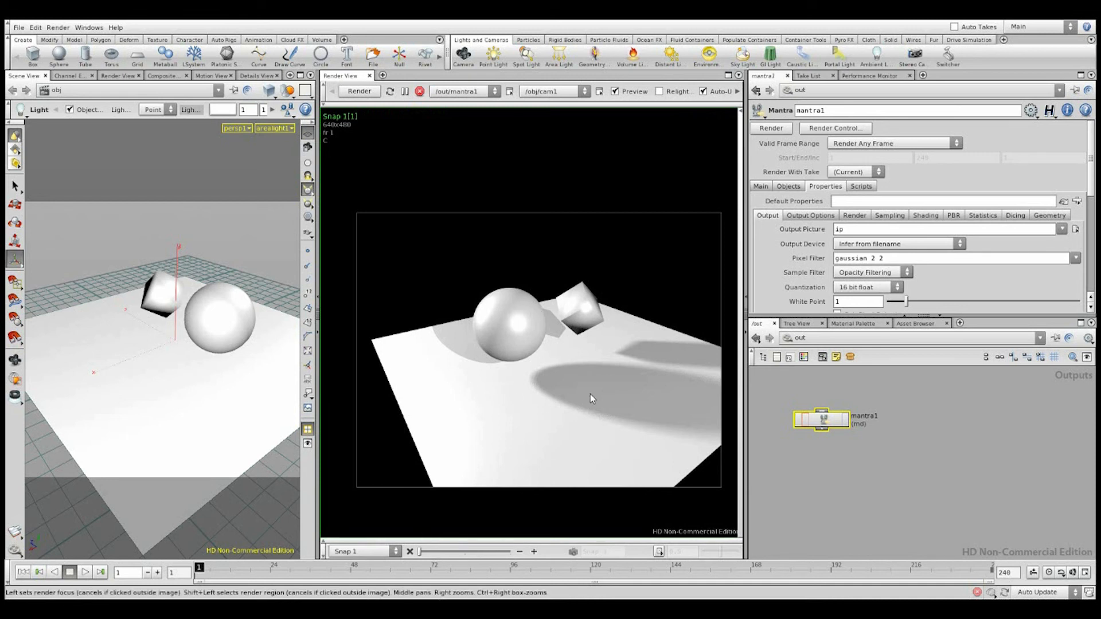
click(364, 552)
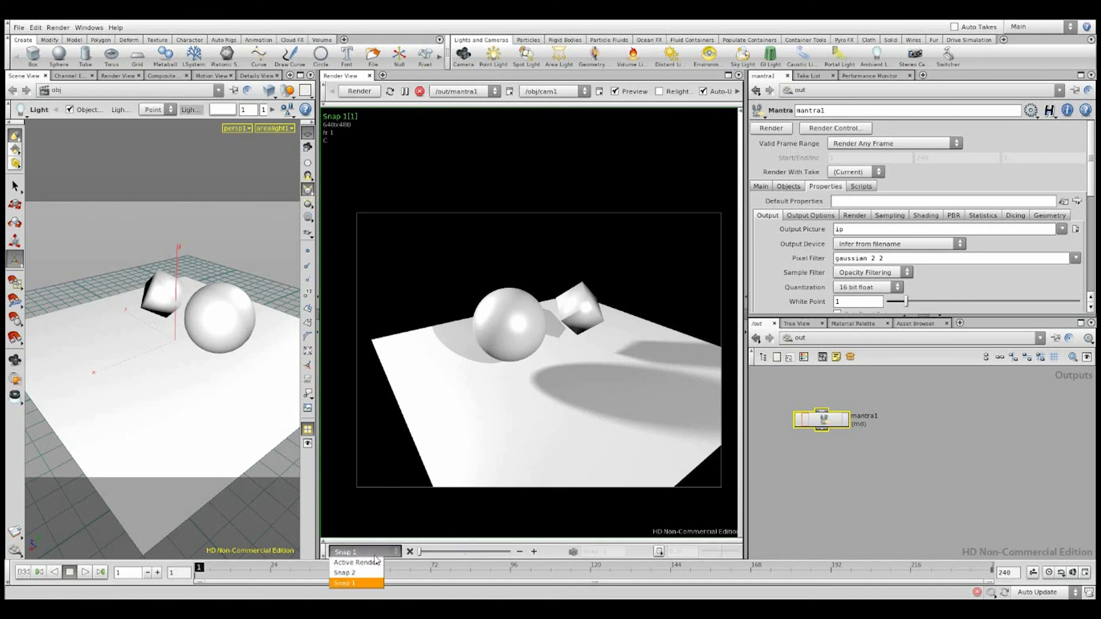
click(360, 563)
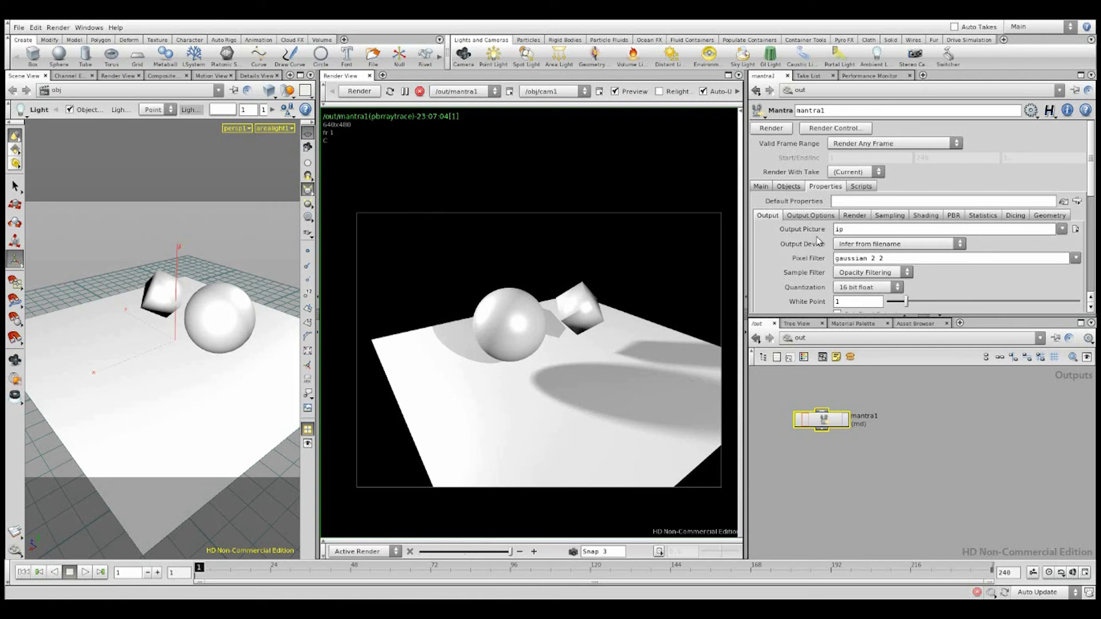
Preview the scene with mantra1's rendering engine set to Ray Tracing and with Micropolygon Rendering
click(854, 215)
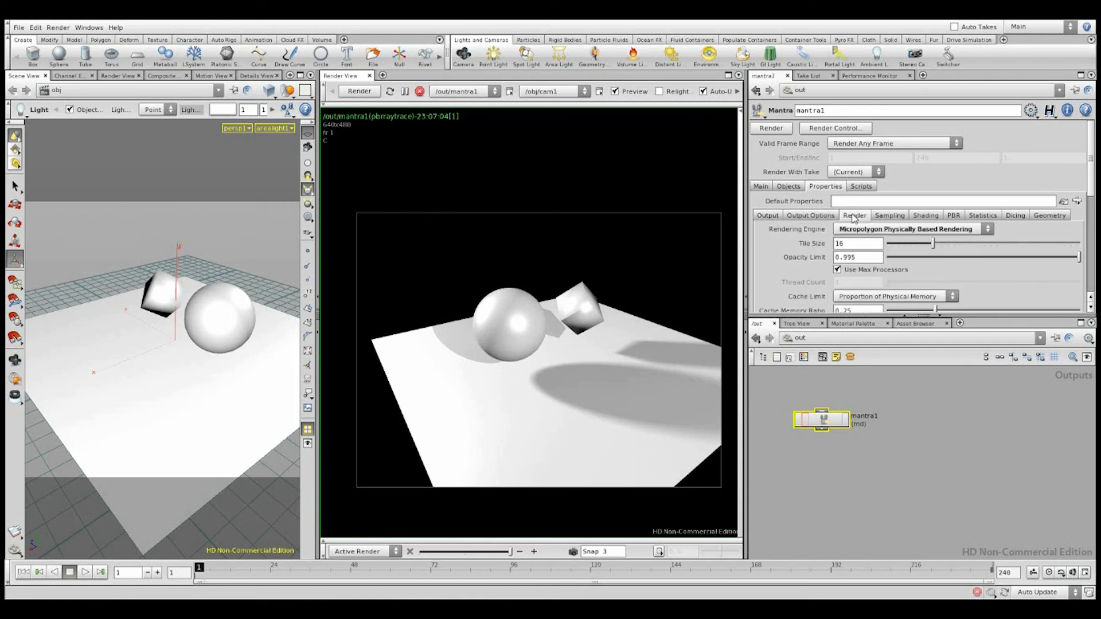
click(861, 229)
click(860, 242)
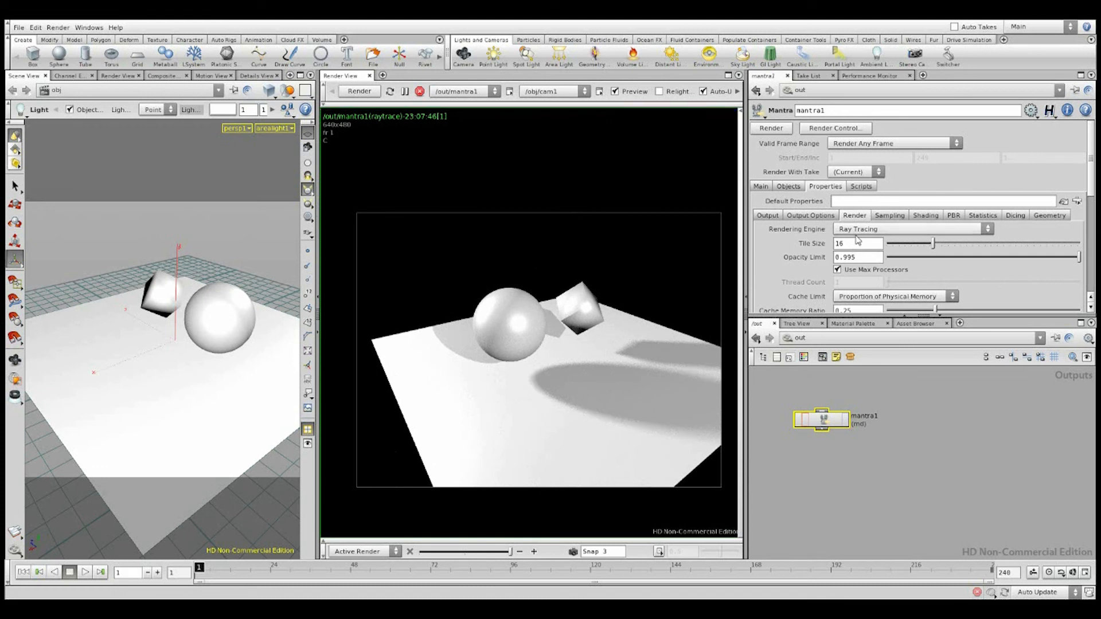
click(861, 229)
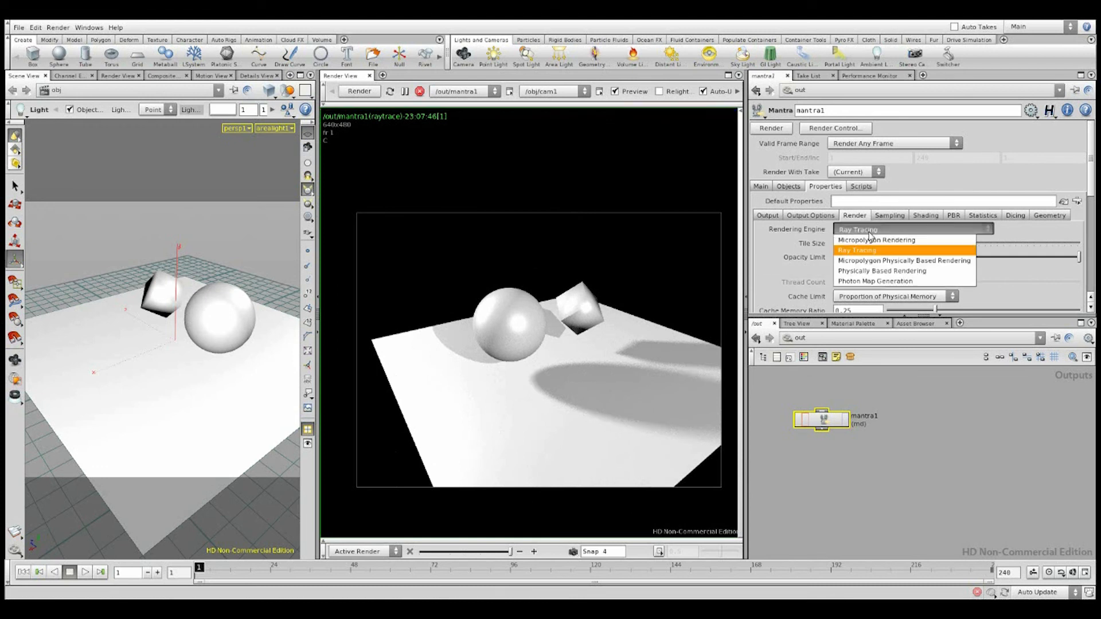
click(860, 235)
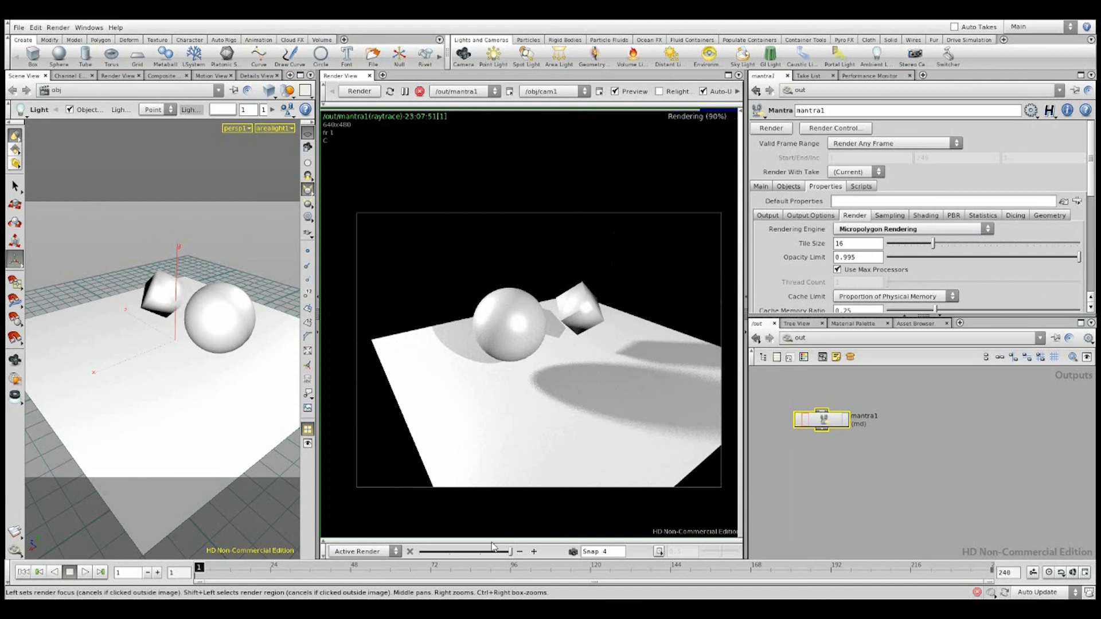
Delete all stored snapshots from the render view
drag(511, 555, 413, 555)
click(413, 554)
drag(504, 553, 420, 554)
click(414, 556)
drag(499, 554, 419, 553)
click(410, 554)
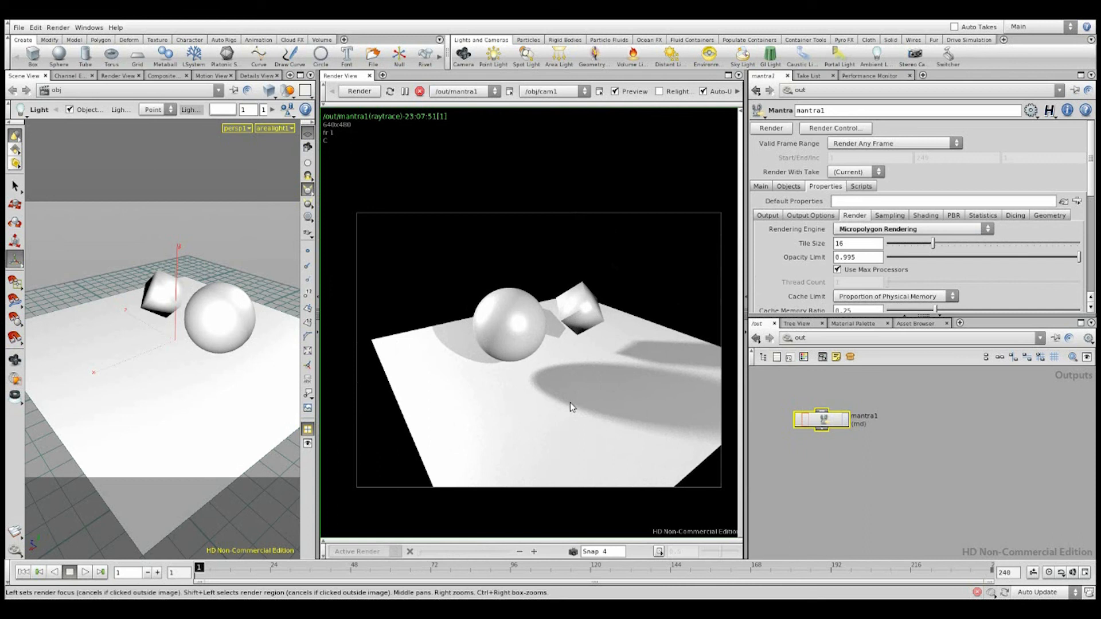
Preview the scene with the Micropolygon Physically Based Rendering and Physically Based Rendering engines
click(870, 230)
click(867, 257)
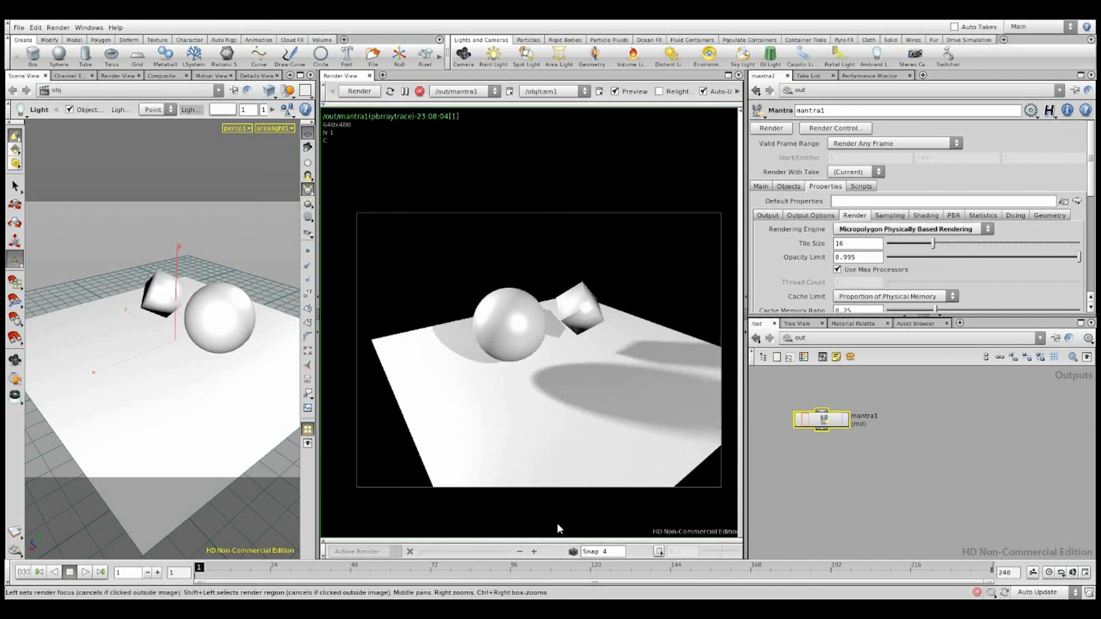
click(868, 232)
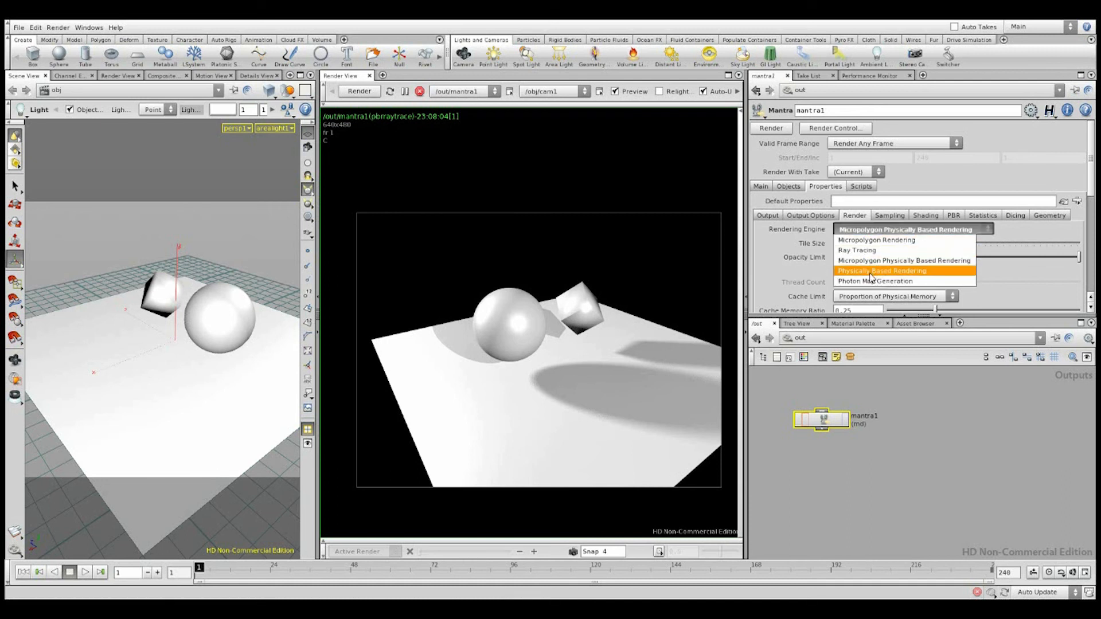
click(870, 274)
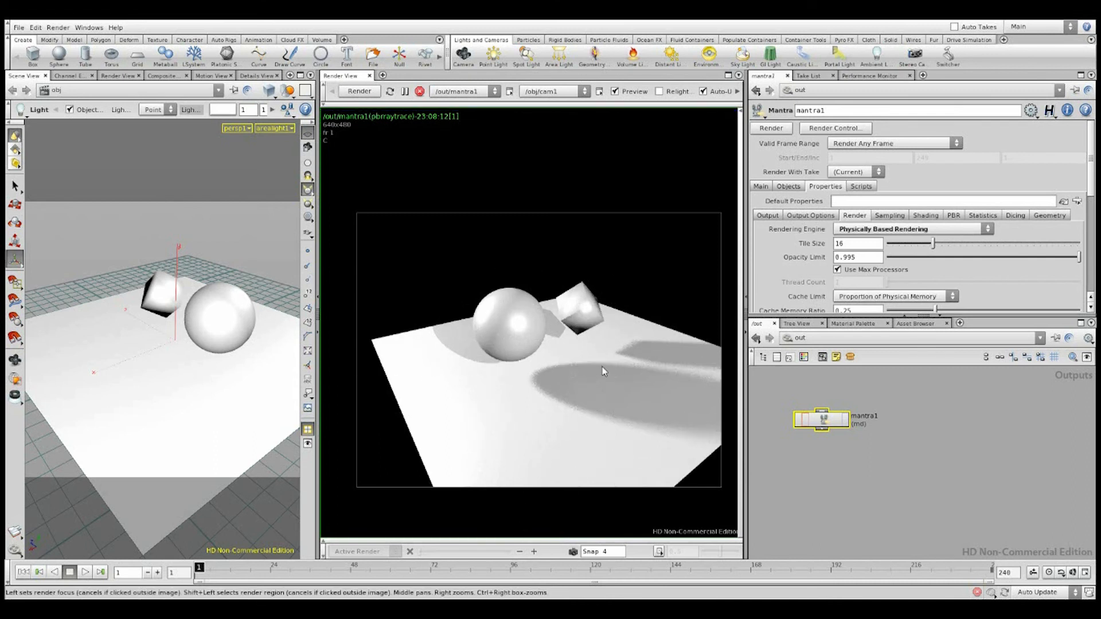
click(860, 231)
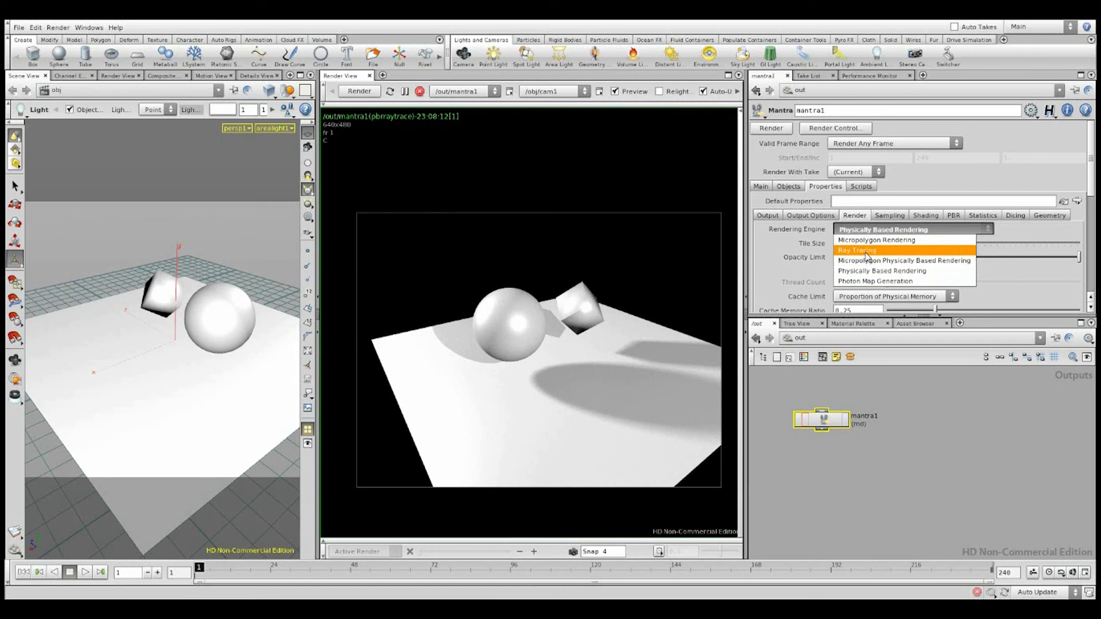
click(863, 274)
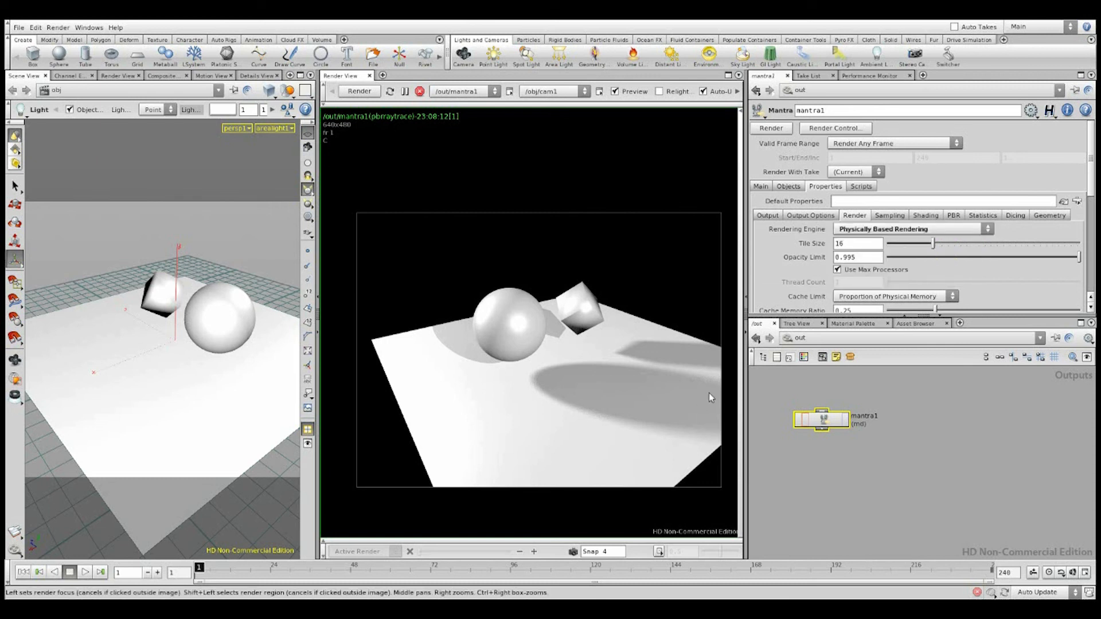
Preview mantra1 with the Ray Tracing engine and try Photon Map Generation
click(867, 232)
click(866, 250)
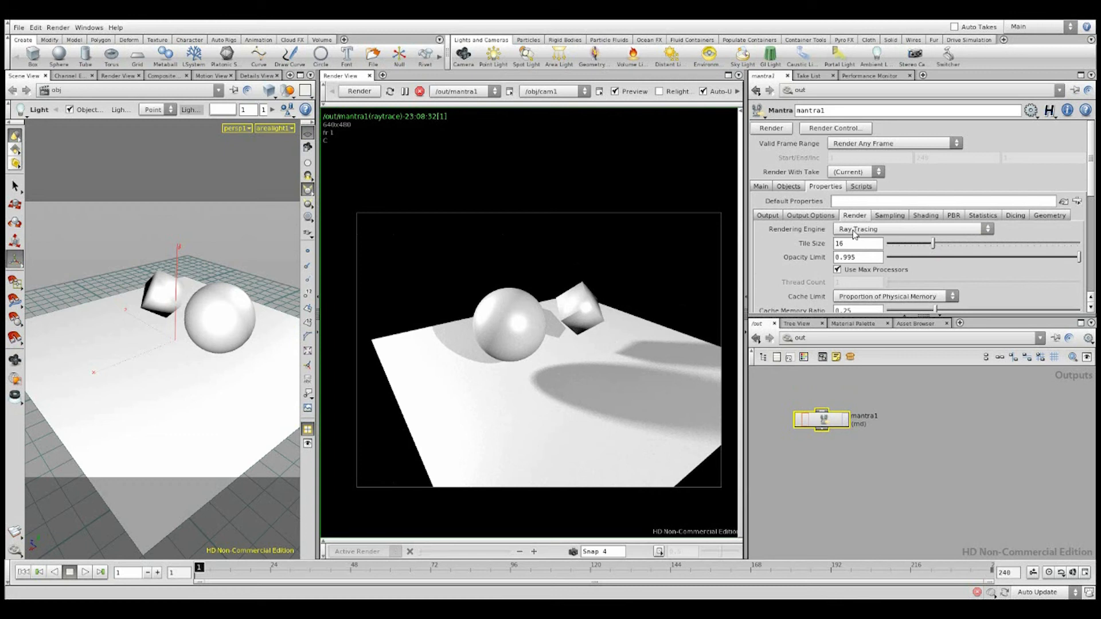
click(856, 231)
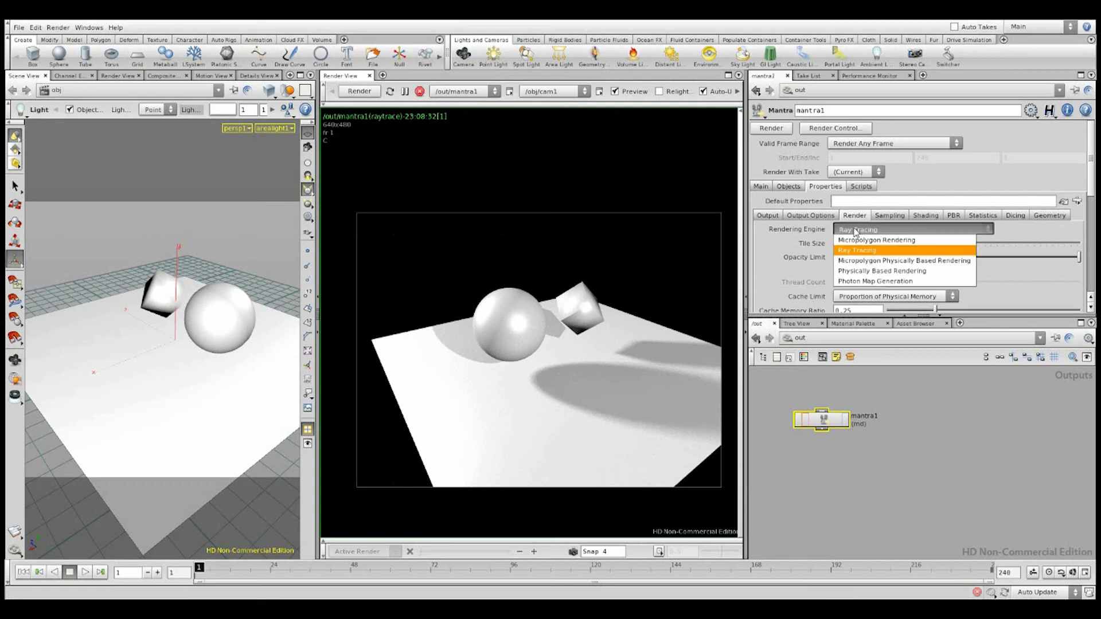
click(865, 282)
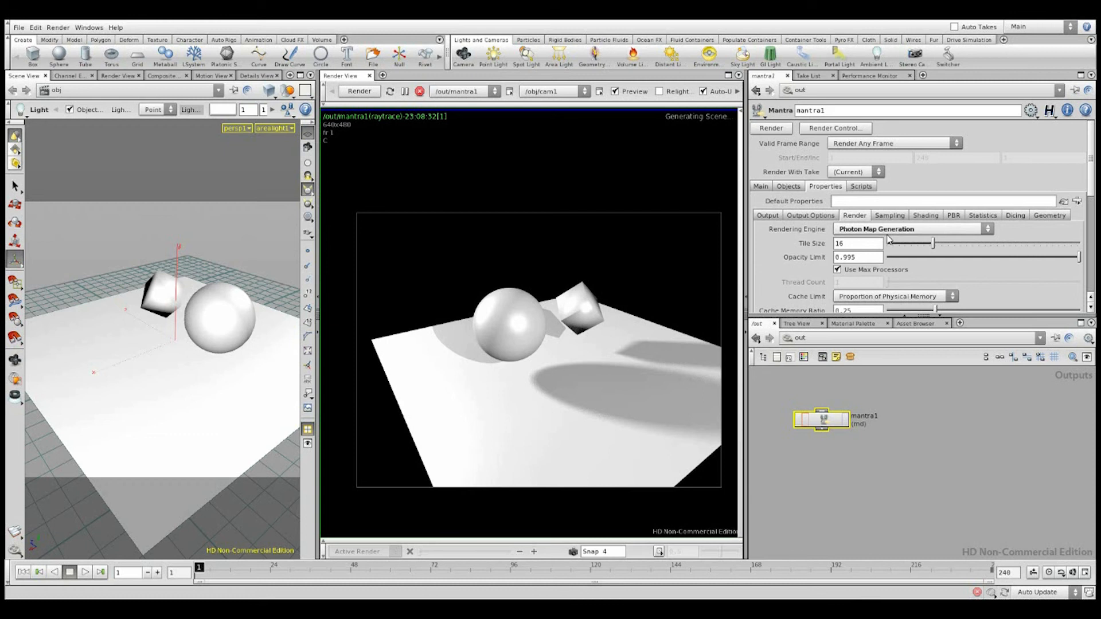
Set mantra1's rendering engine back to Ray Tracing and start a new preview render
click(912, 228)
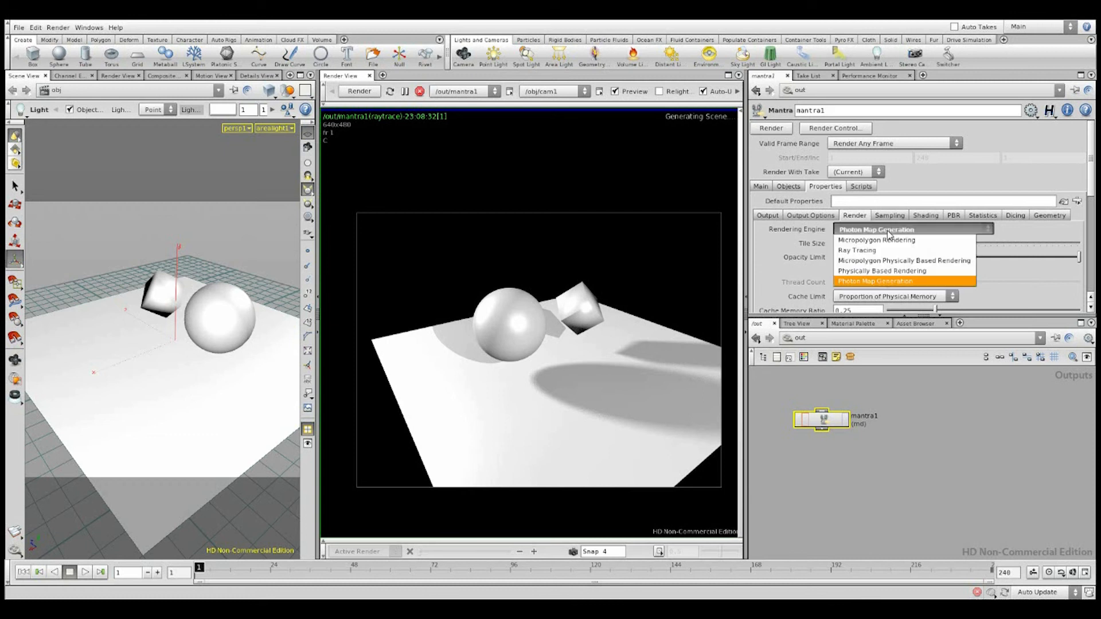
click(849, 250)
scroll(792, 238, down, 3)
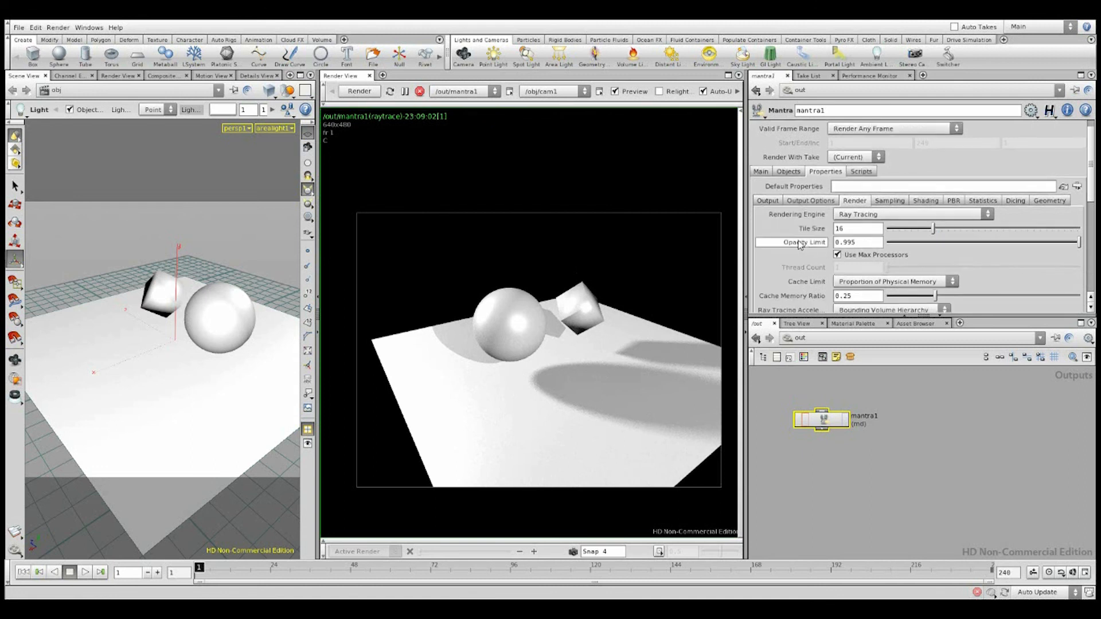
drag(850, 200, 817, 202)
click(360, 91)
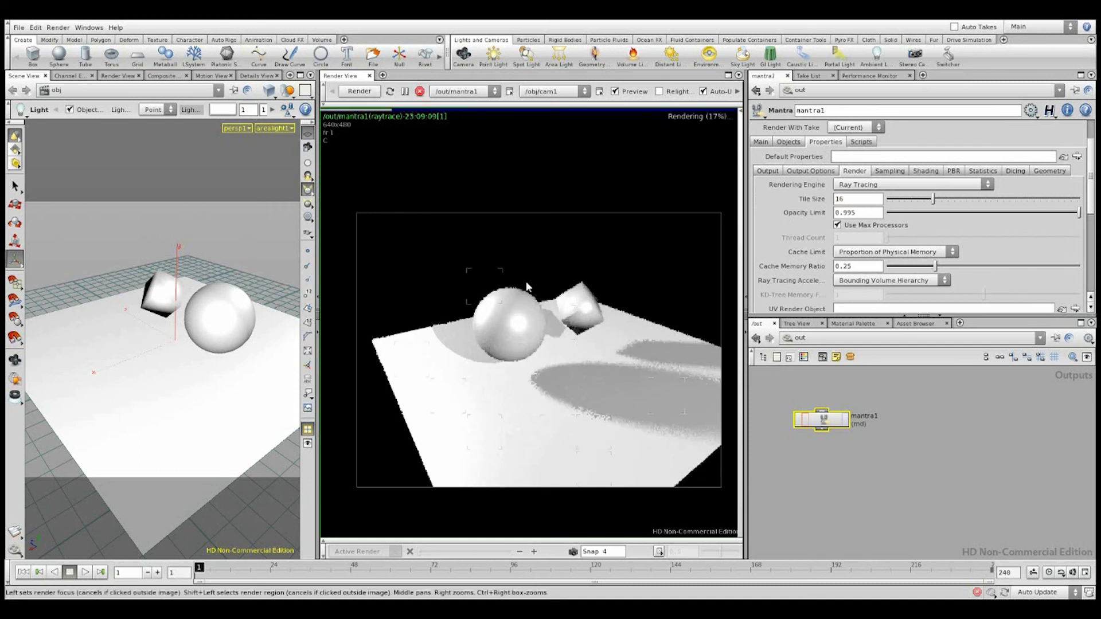
Preview the ray-traced render with mantra1's tile size set to 32 and to 64
drag(861, 195, 778, 201)
text(32)
key(Return)
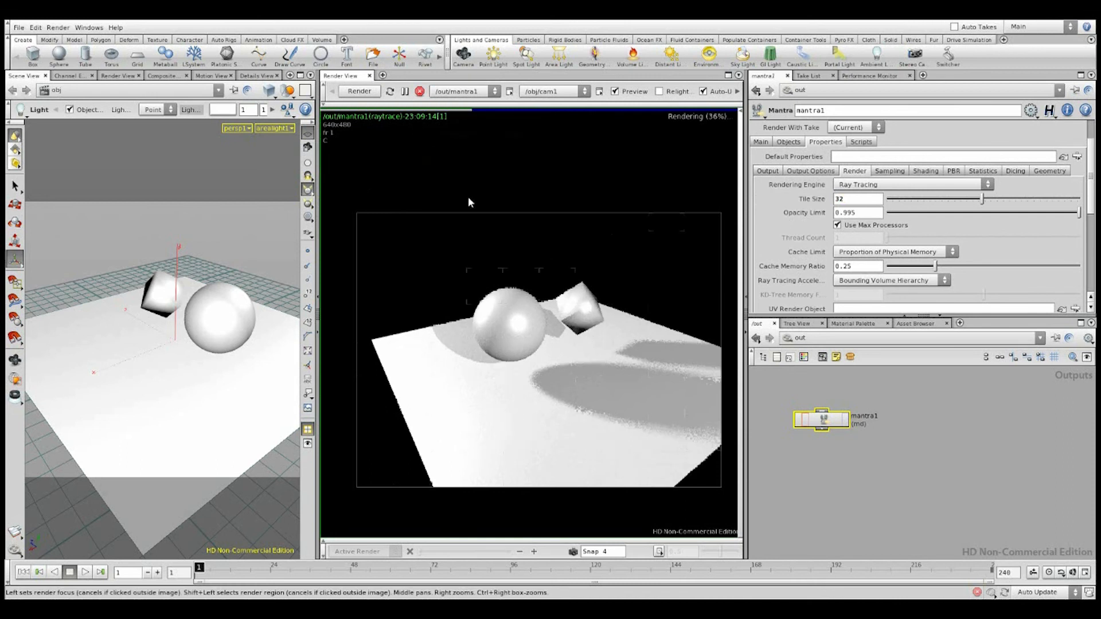
drag(852, 202, 777, 205)
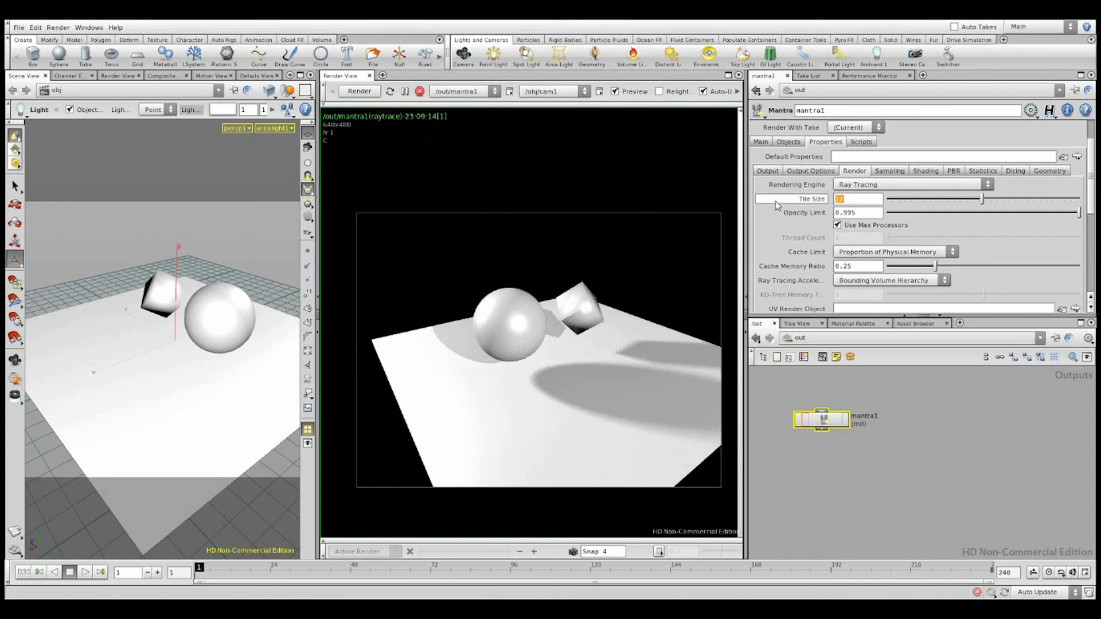
text(64)
key(Return)
Set mantra1's tile size back to 16
drag(850, 199, 752, 205)
click(861, 199)
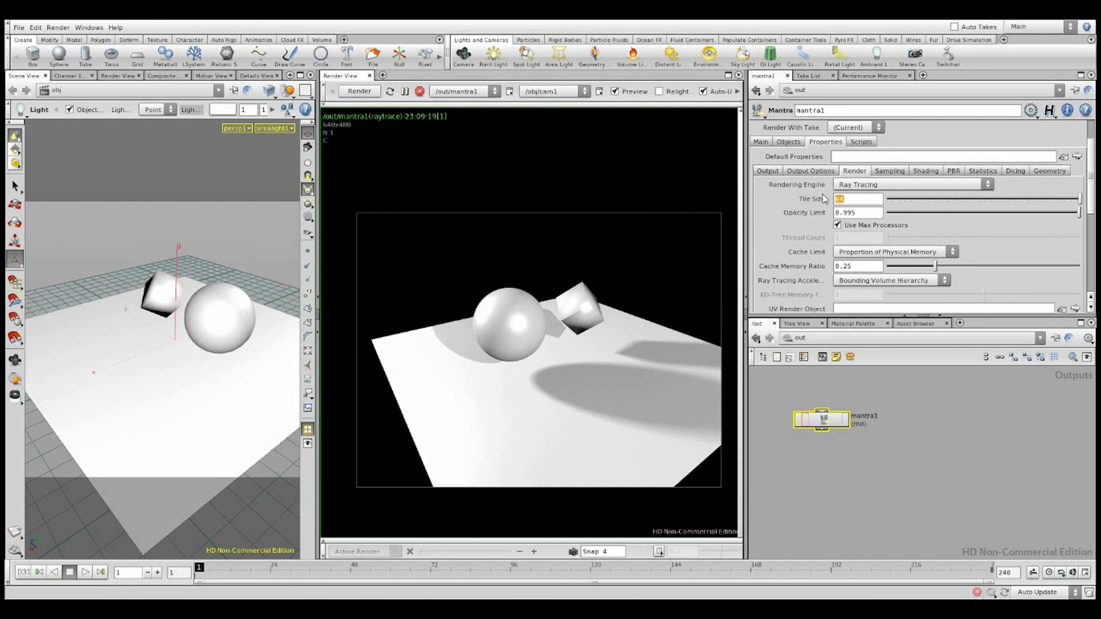
double_click(864, 196)
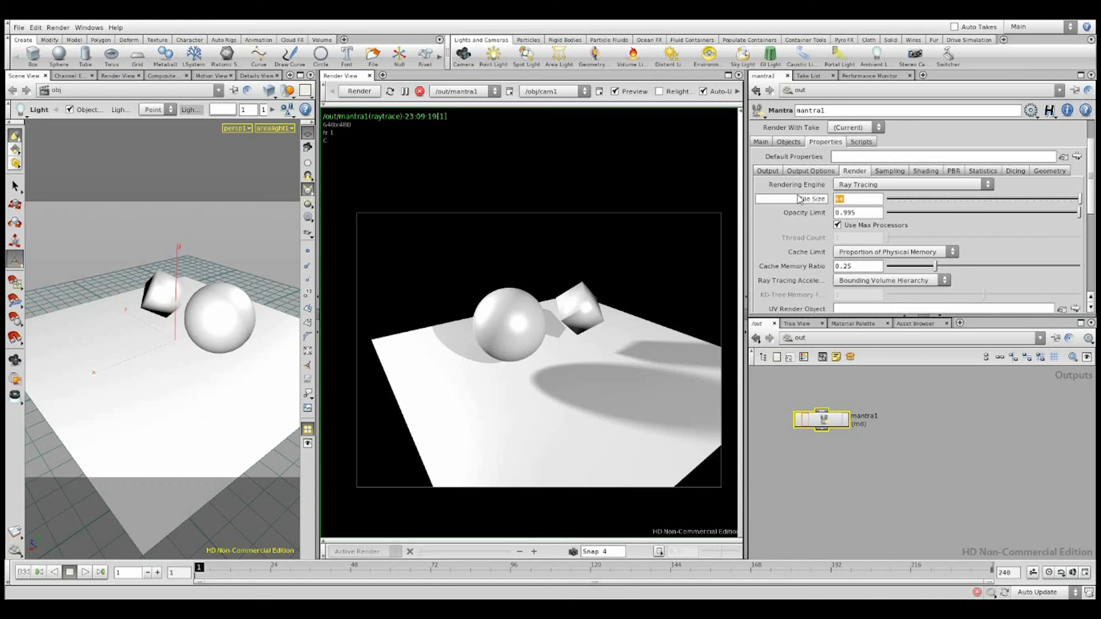
mouse_move(800, 199)
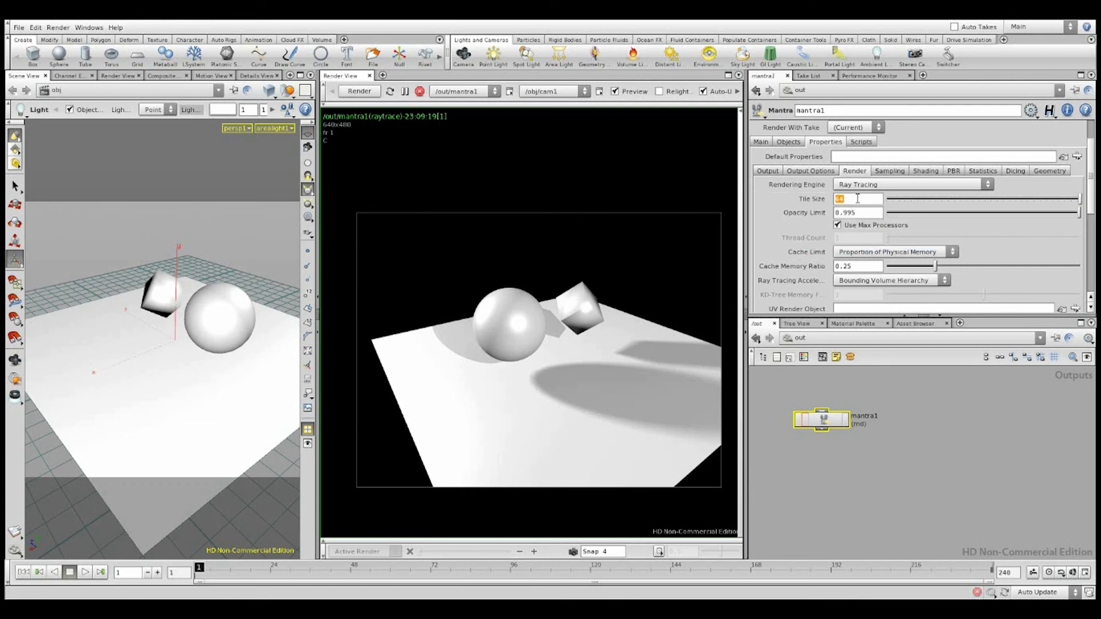
key(Return)
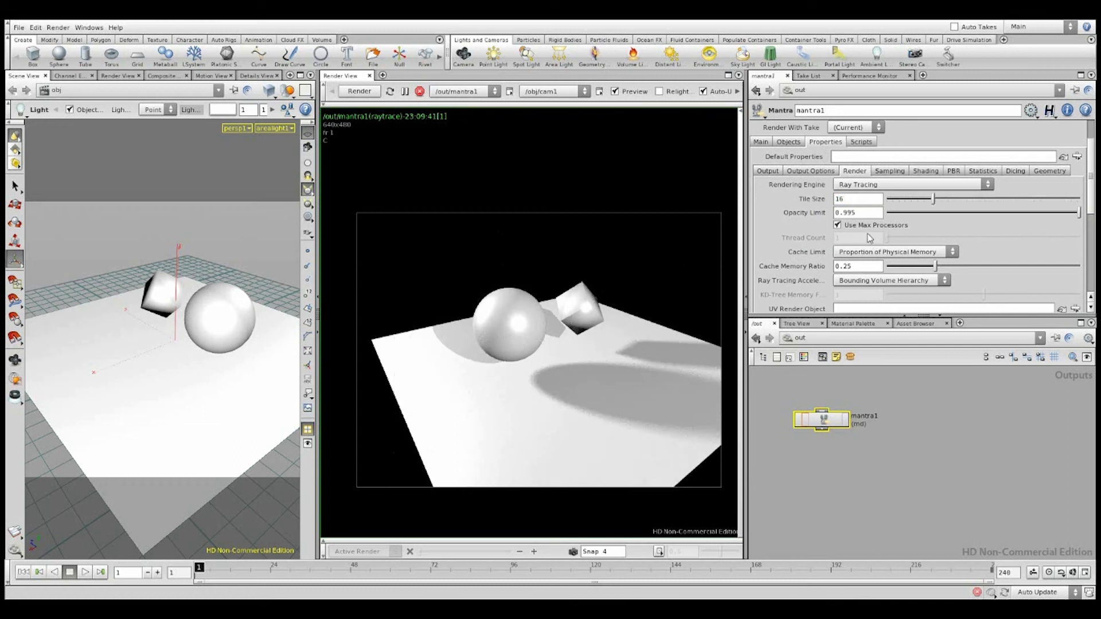
Preview the render with mantra1's Use Max Processors option turned off, and turn the option back on
click(838, 226)
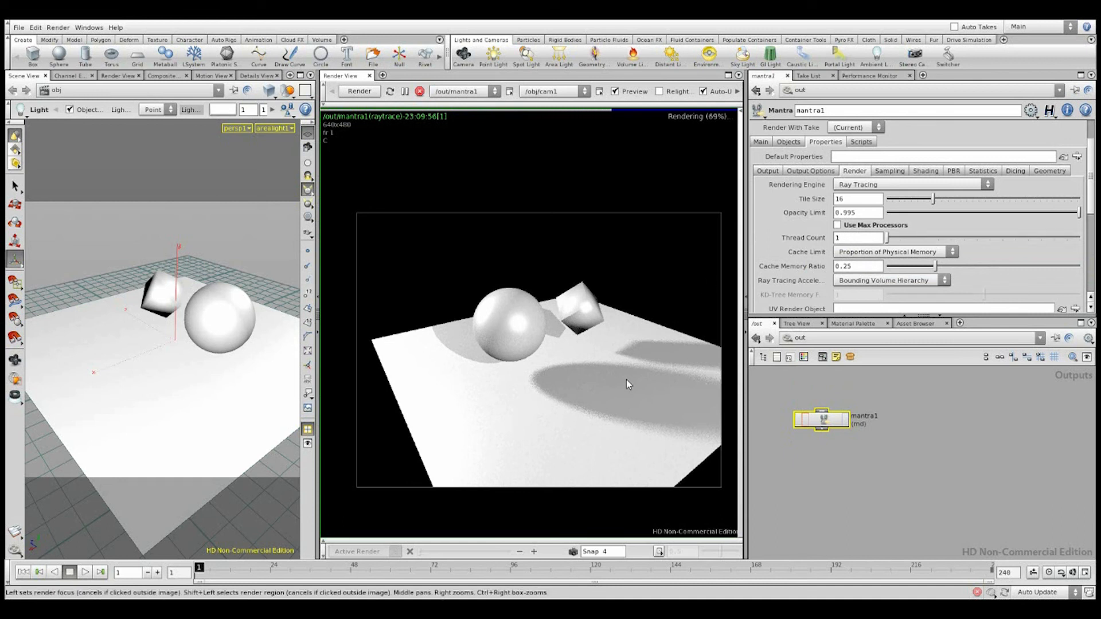
drag(843, 238, 793, 243)
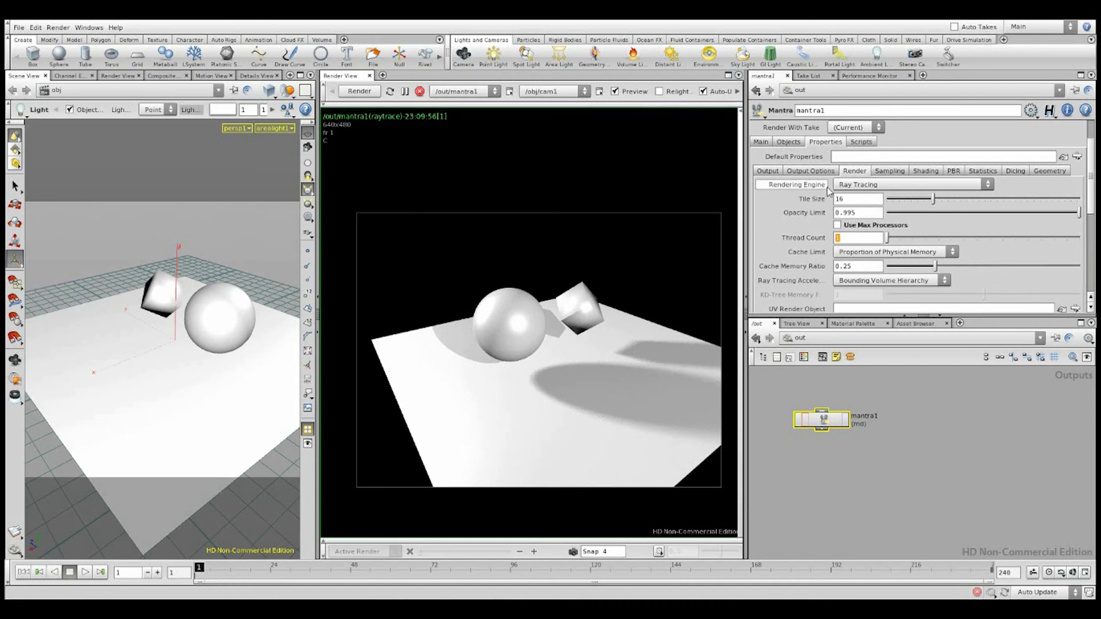
click(838, 225)
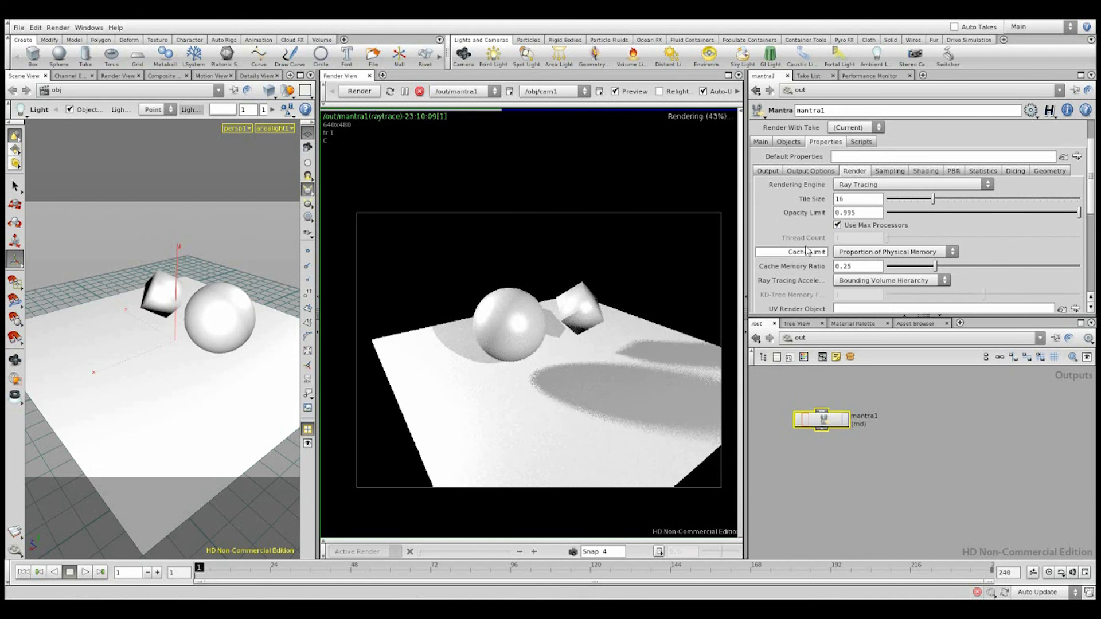
Examine mantra1's Cache Limit choices, Cache Memory Ratio and remaining render options, plus its sampling settings
scroll(814, 244, down, 1)
click(846, 240)
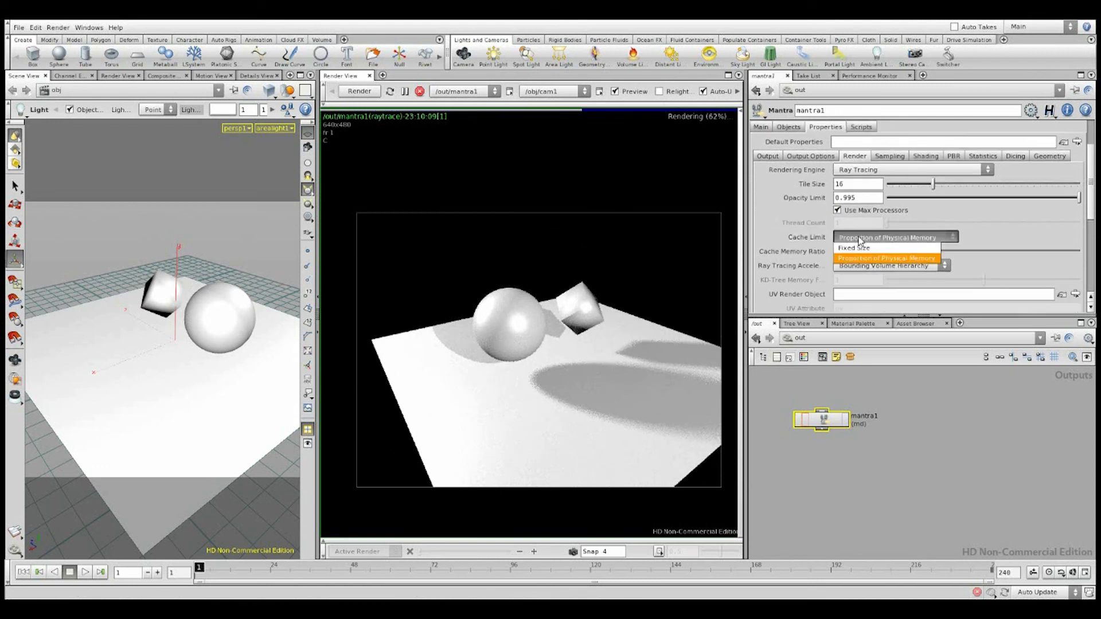
click(851, 257)
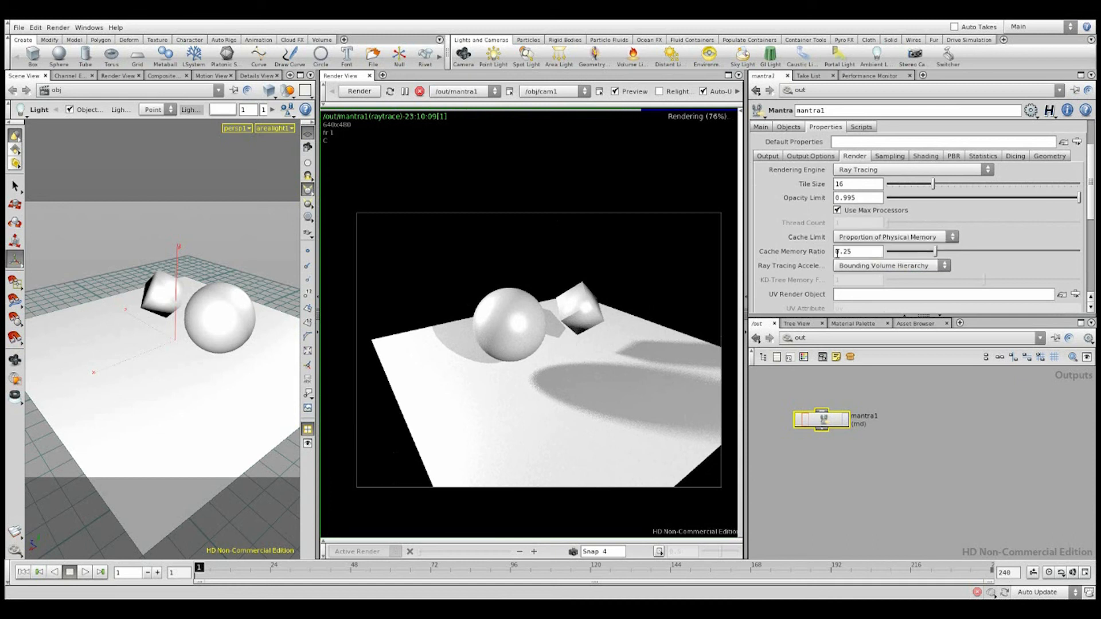
drag(855, 250, 805, 251)
scroll(807, 250, down, 5)
scroll(807, 240, up, 6)
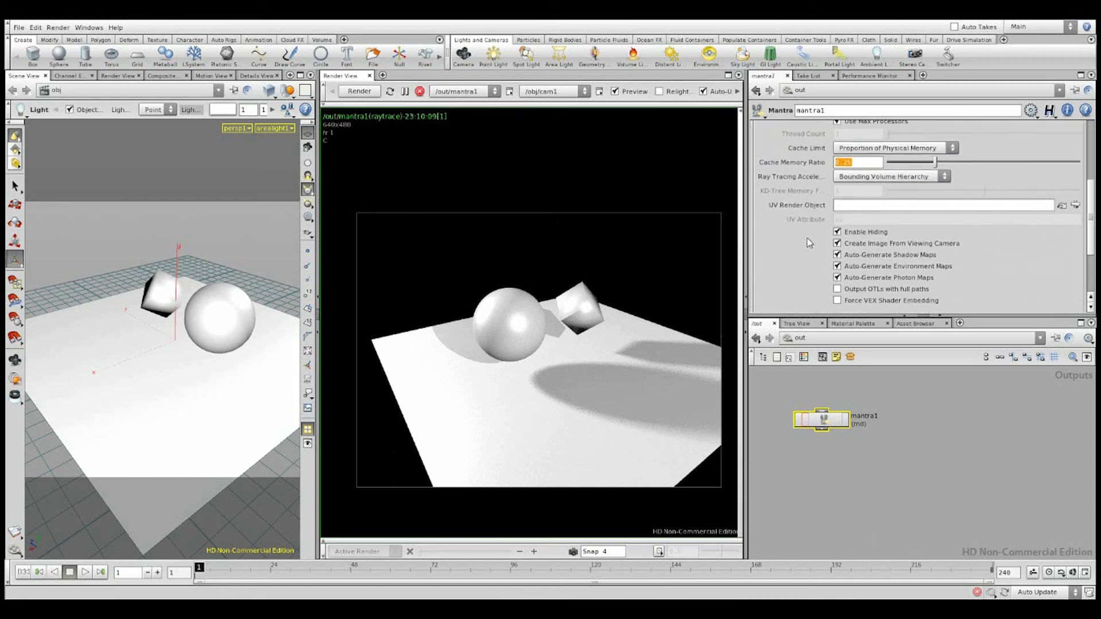
click(890, 171)
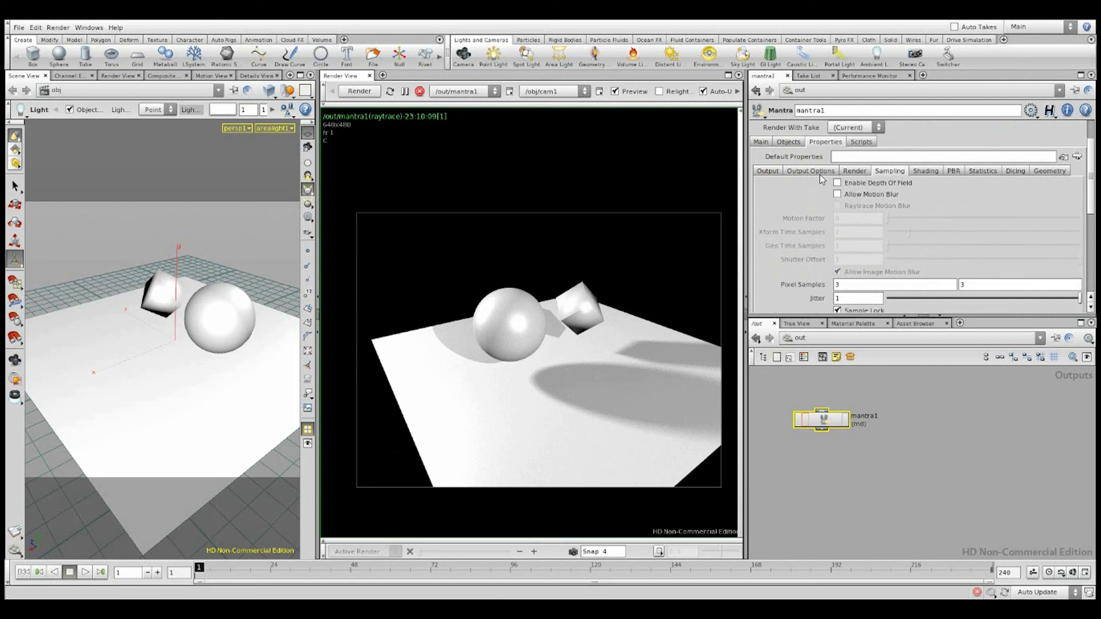
scroll(826, 195, down, 2)
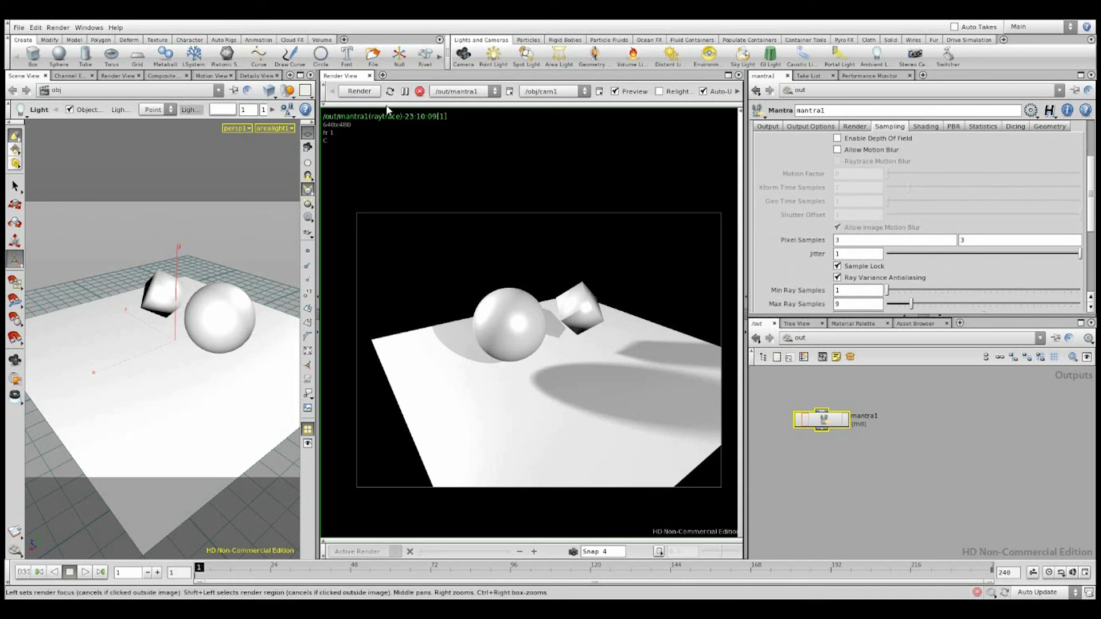
Assign the Glass gallery material to the sphere in the render view and resume the preview render
click(224, 308)
click(224, 308)
click(808, 358)
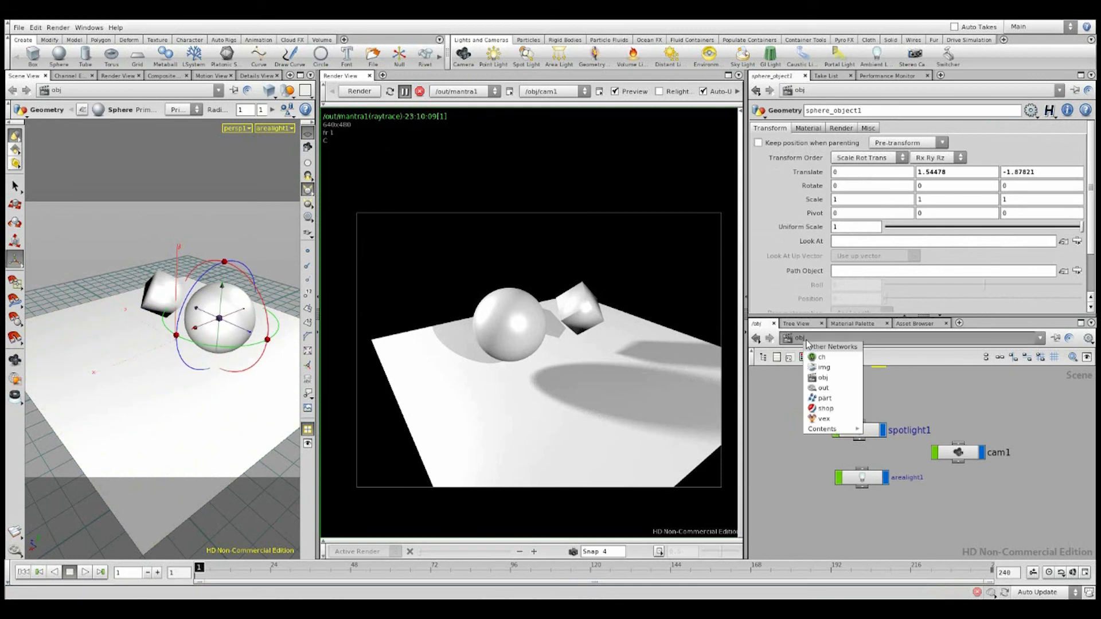
click(820, 412)
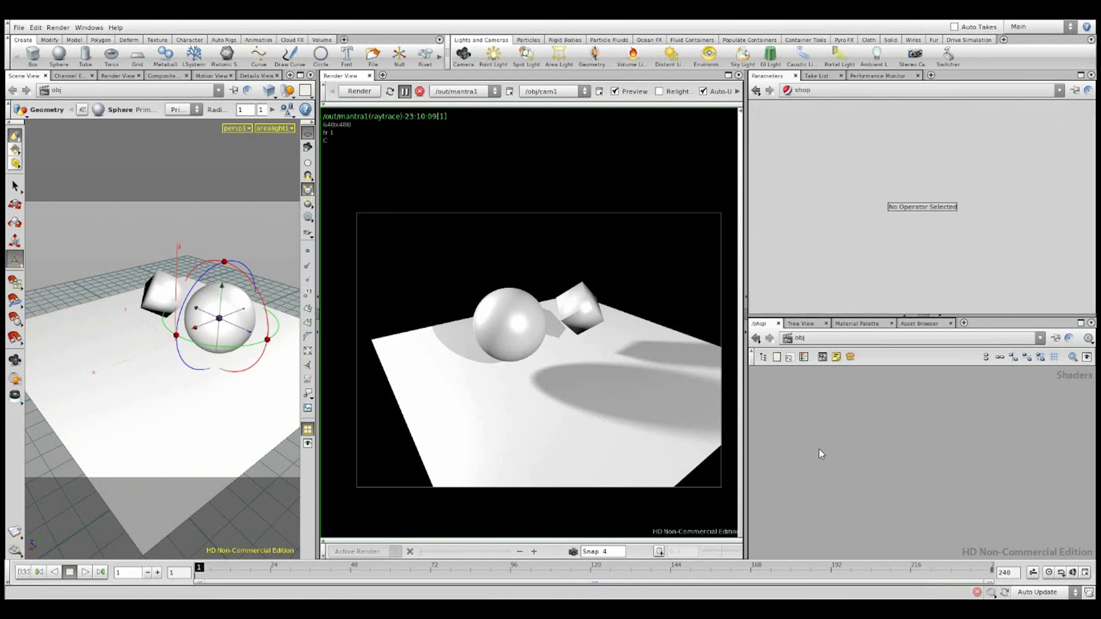
click(763, 357)
click(764, 409)
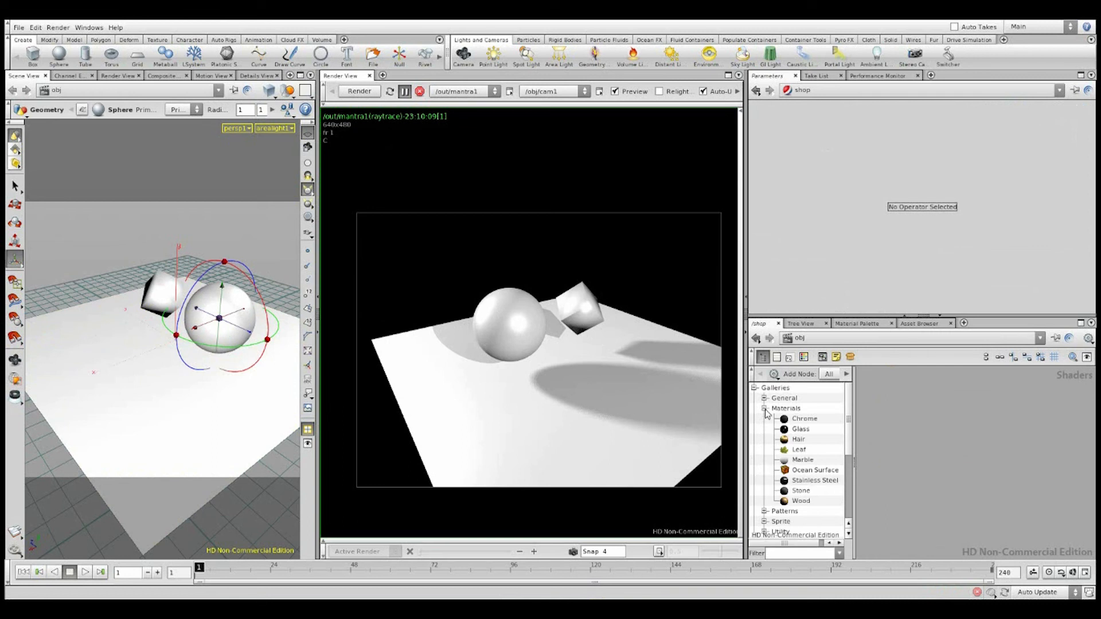
mouse_move(794, 433)
mouse_down()
mouse_move(924, 437)
mouse_move(528, 406)
mouse_move(400, 328)
mouse_move(543, 330)
mouse_move(520, 328)
mouse_move(524, 307)
mouse_move(507, 331)
mouse_up()
click(405, 91)
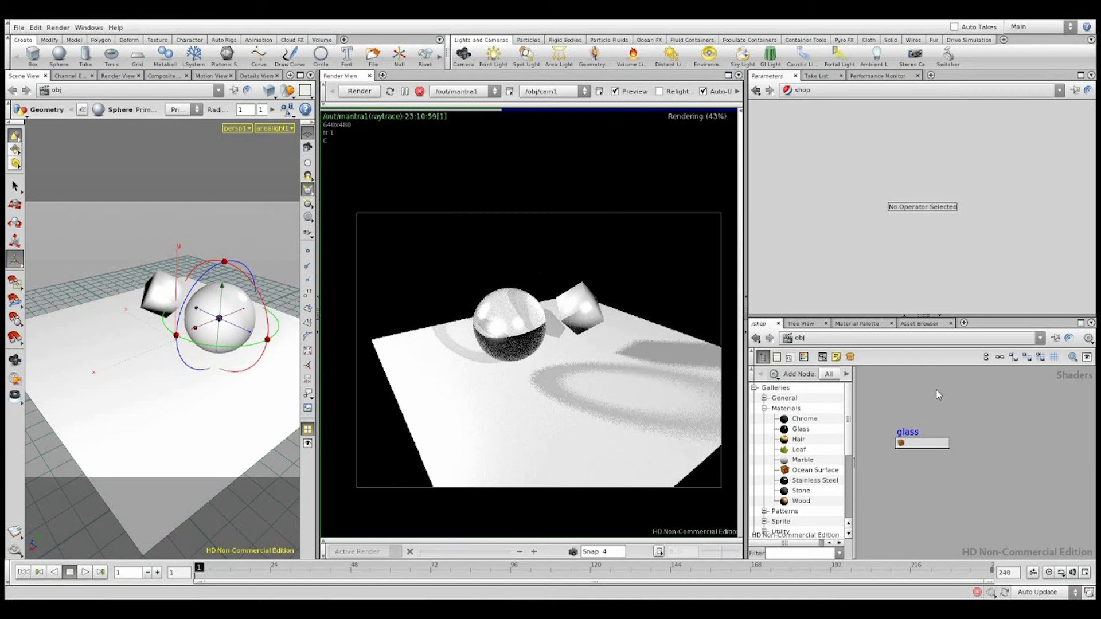
View the glass material's parameters and return to mantra1 in the output network
click(898, 445)
click(800, 340)
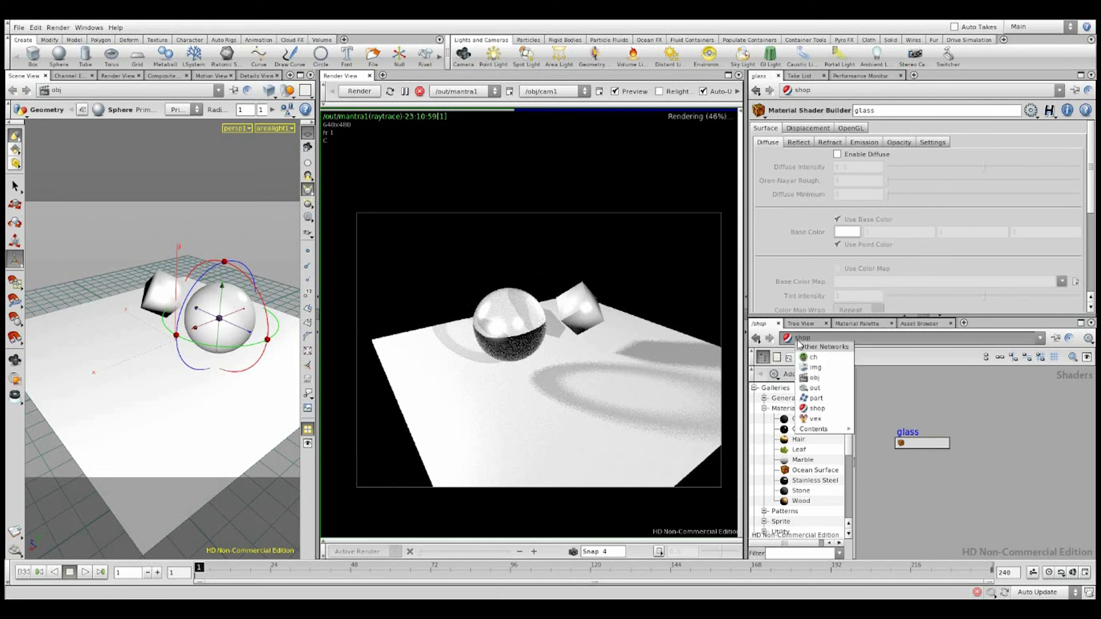
click(814, 388)
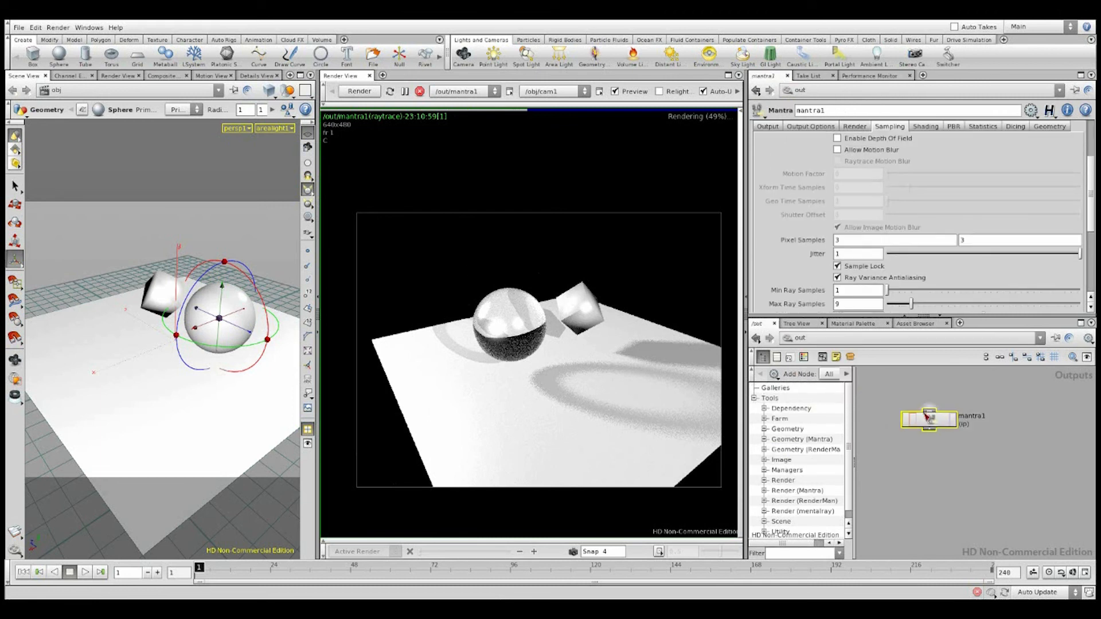
Look through cam1 and move the locked camera closer to the glass sphere and the box
scroll(520, 340, up, 3)
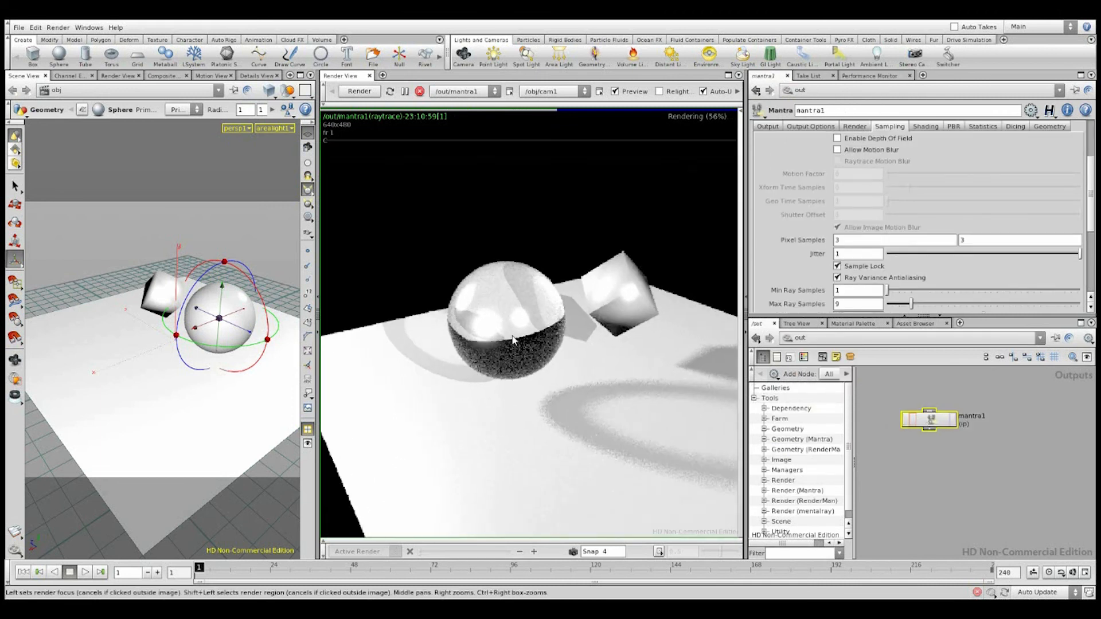
click(275, 128)
click(281, 179)
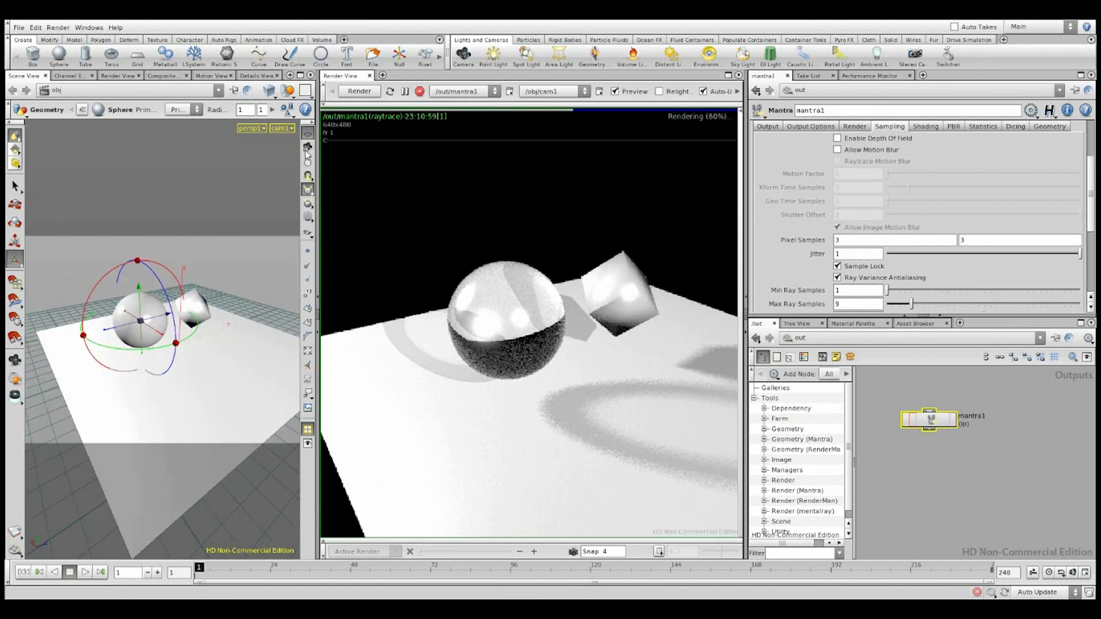
alt+right_drag(227, 238, 214, 329)
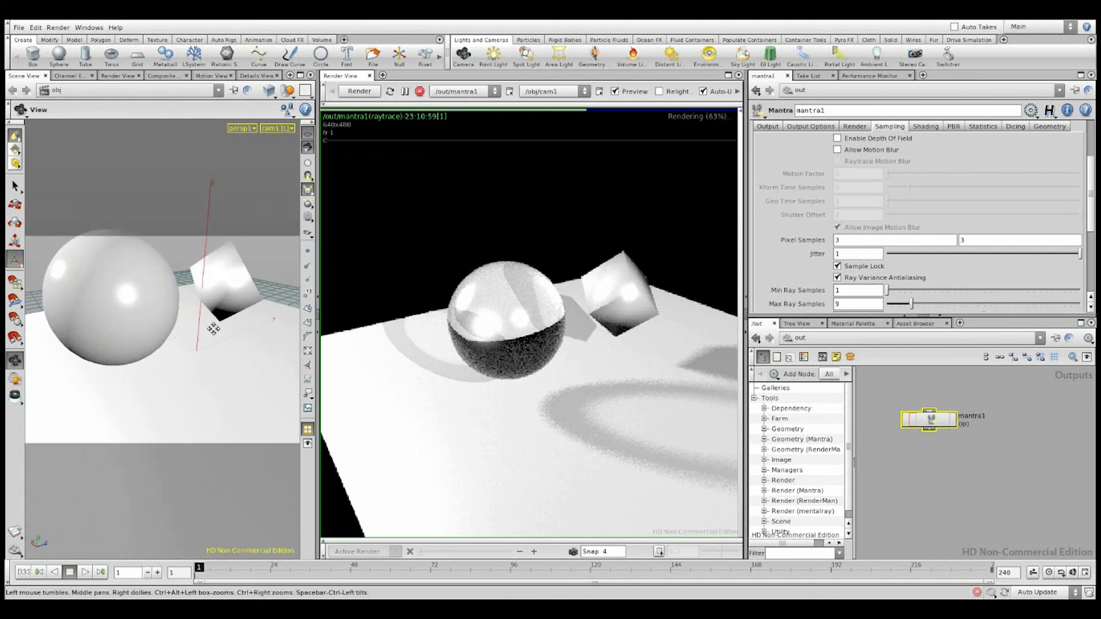
alt+middle_drag(214, 330, 247, 386)
alt+drag(247, 386, 229, 374)
alt+right_drag(229, 374, 217, 373)
alt+middle_drag(216, 374, 207, 384)
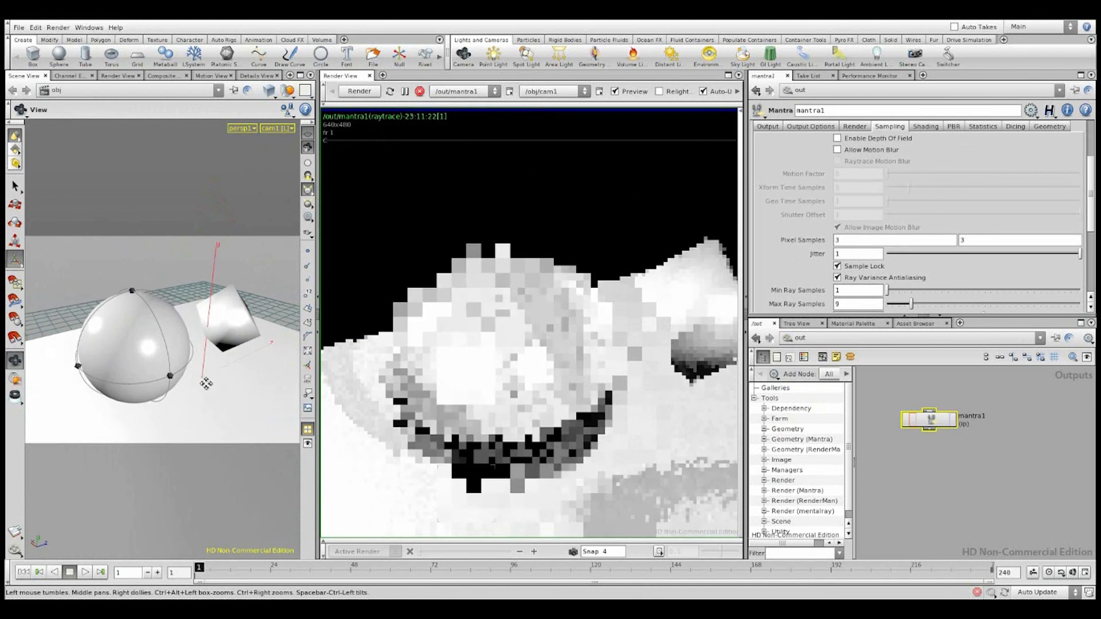
Restrict the preview render to a region covering the glass sphere's edge near the box
click(911, 449)
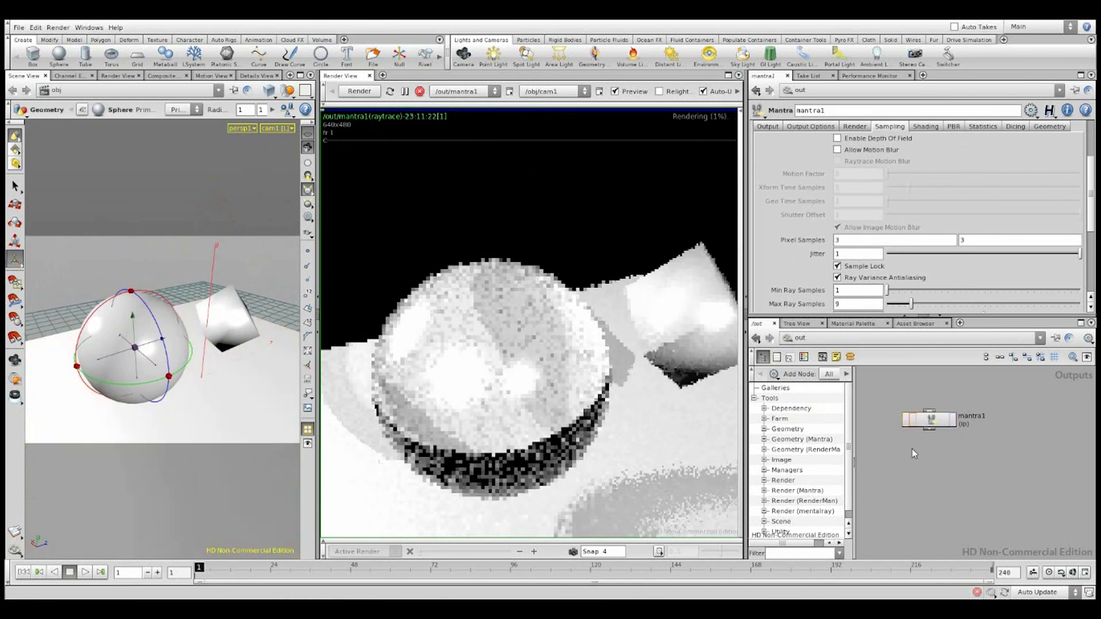
scroll(600, 363, down, 3)
middle_drag(644, 366, 599, 320)
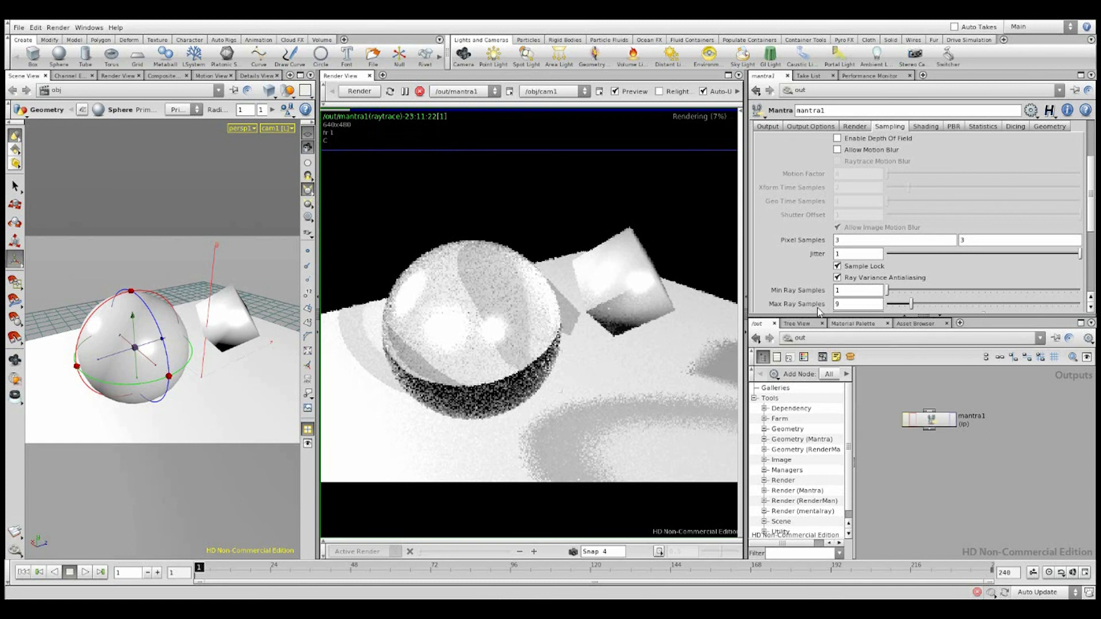
scroll(803, 252, up, 3)
click(931, 420)
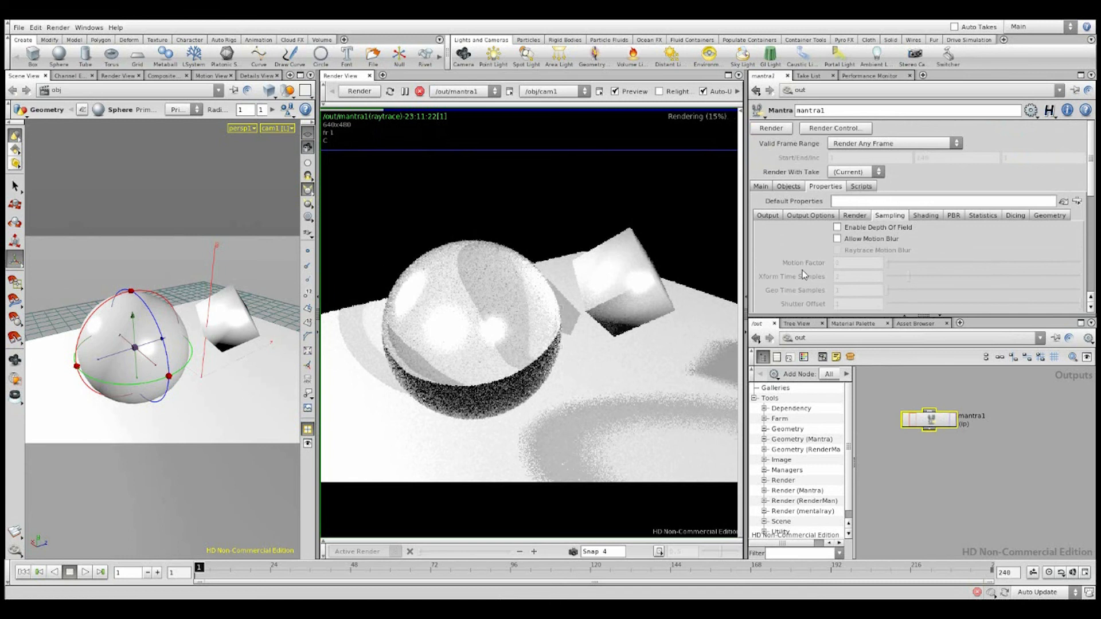
scroll(817, 259, down, 3)
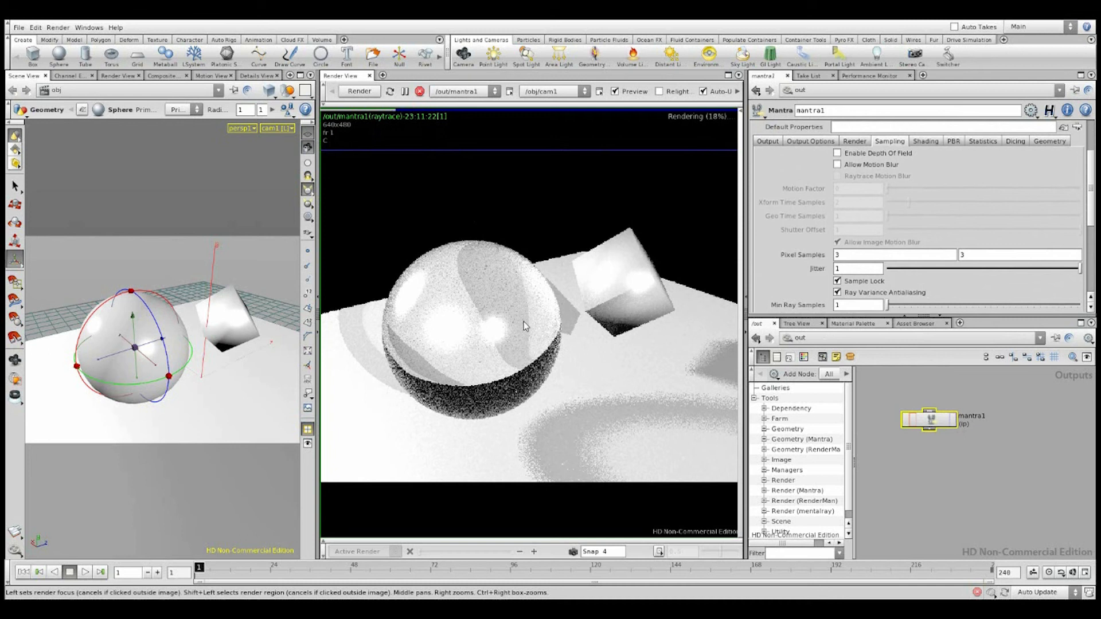
shift+drag(551, 345, 580, 378)
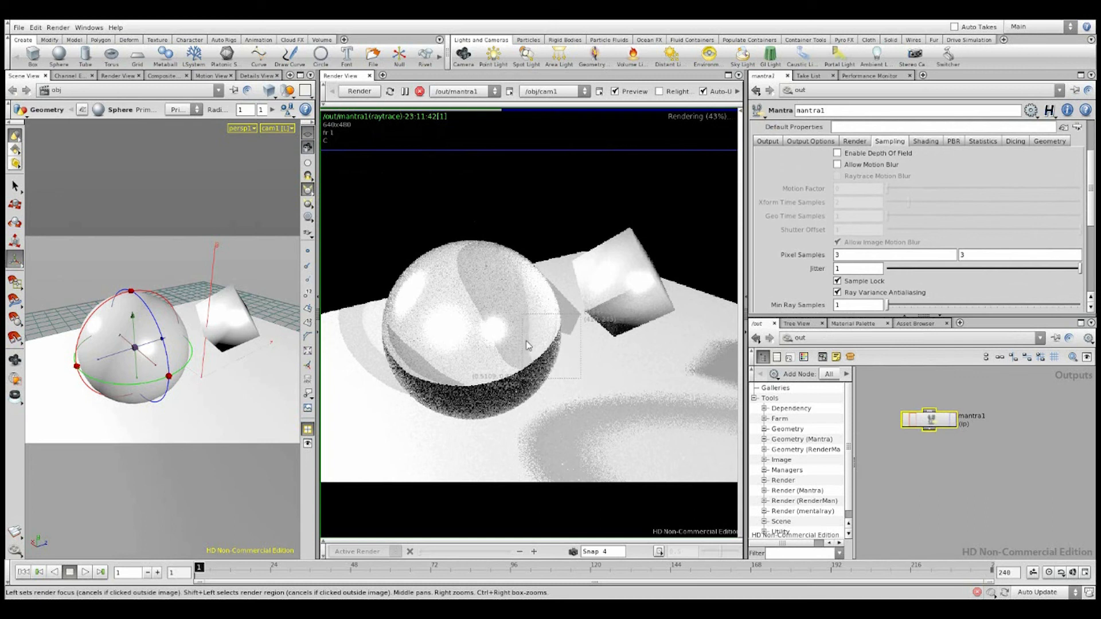
scroll(557, 367, up, 3)
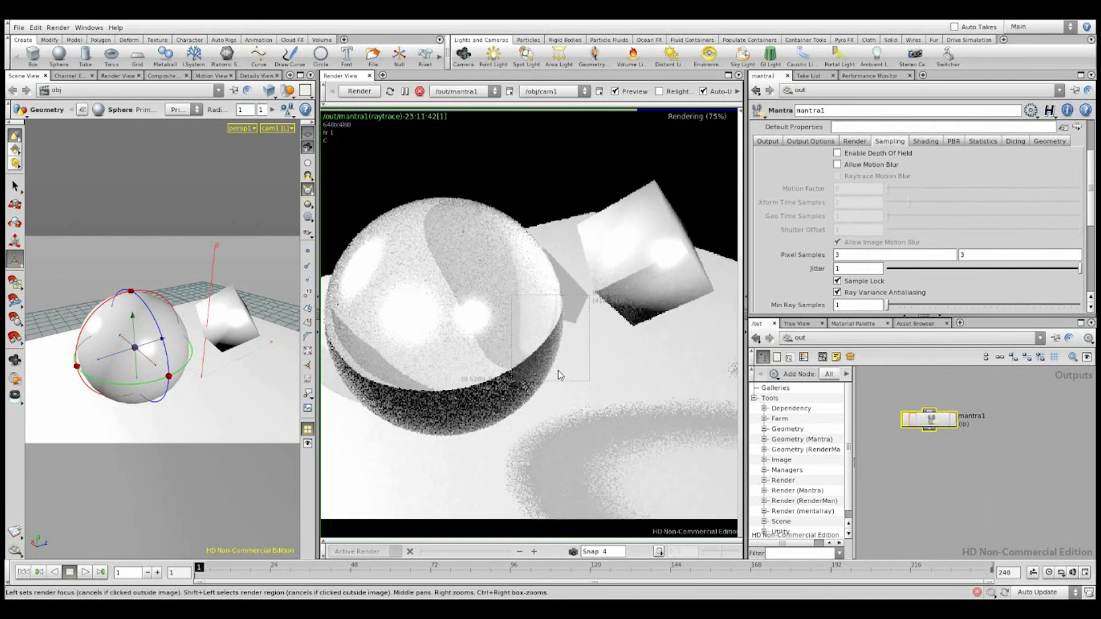
middle_drag(576, 345, 597, 377)
shift+drag(460, 284, 604, 431)
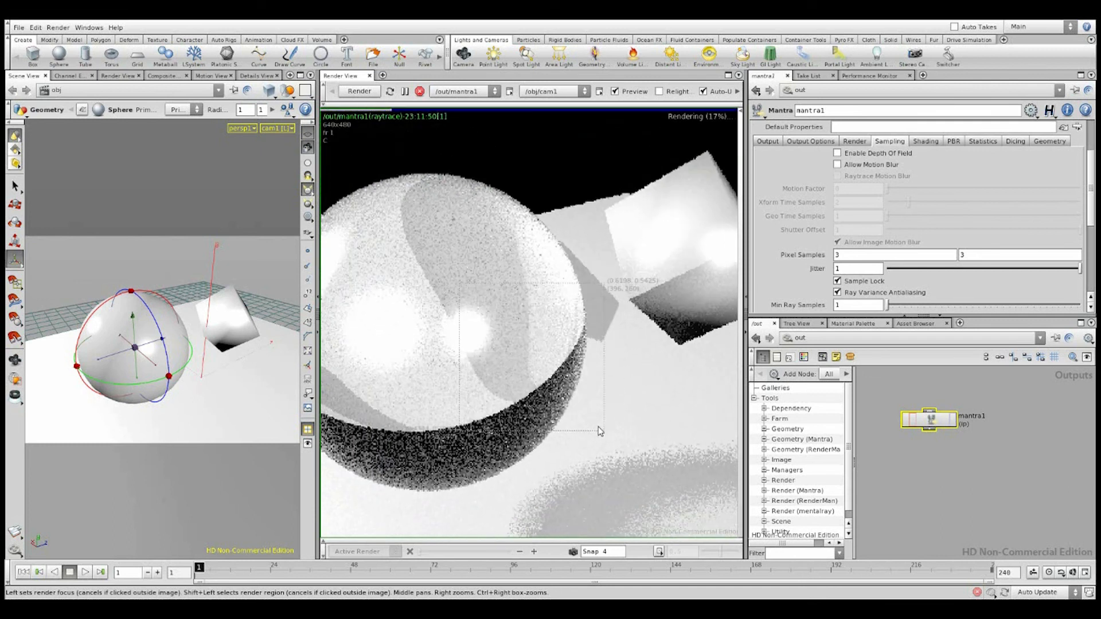
Set mantra1's tile size to 64 and its Cache Memory Ratio to 1
scroll(819, 184, up, 3)
click(806, 216)
click(848, 217)
scroll(792, 235, down, 2)
drag(850, 215, 779, 219)
text(64)
key(Return)
drag(857, 282, 781, 278)
text(1)
key(Return)
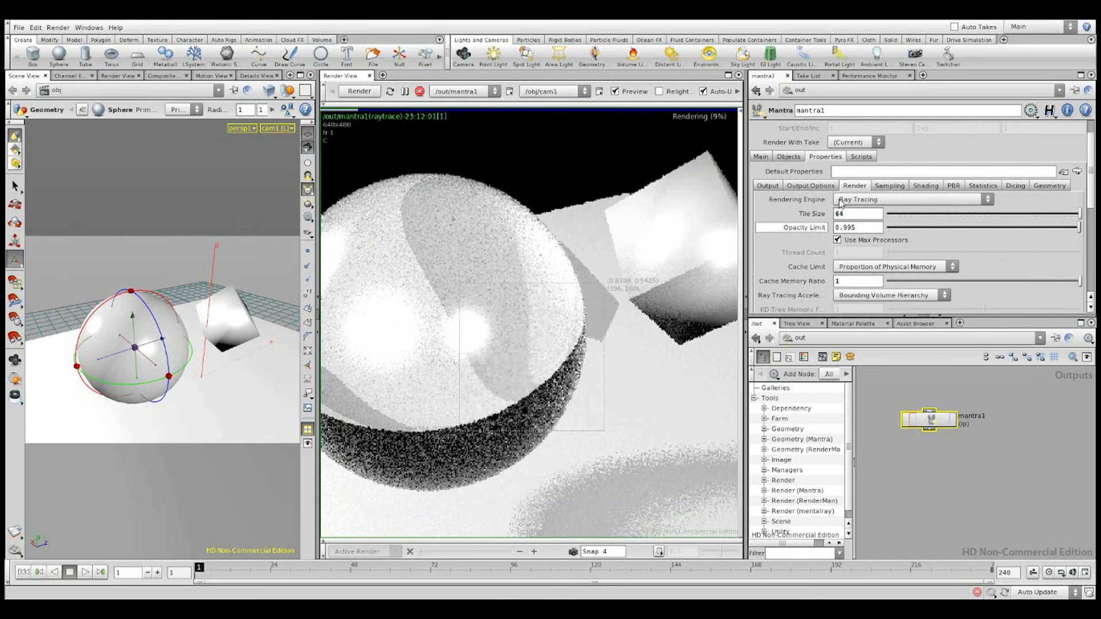
Bring up mantra1's pixel and ray sampling settings and save a snapshot of the region render
click(889, 185)
scroll(819, 226, down, 1)
scroll(819, 224, down, 2)
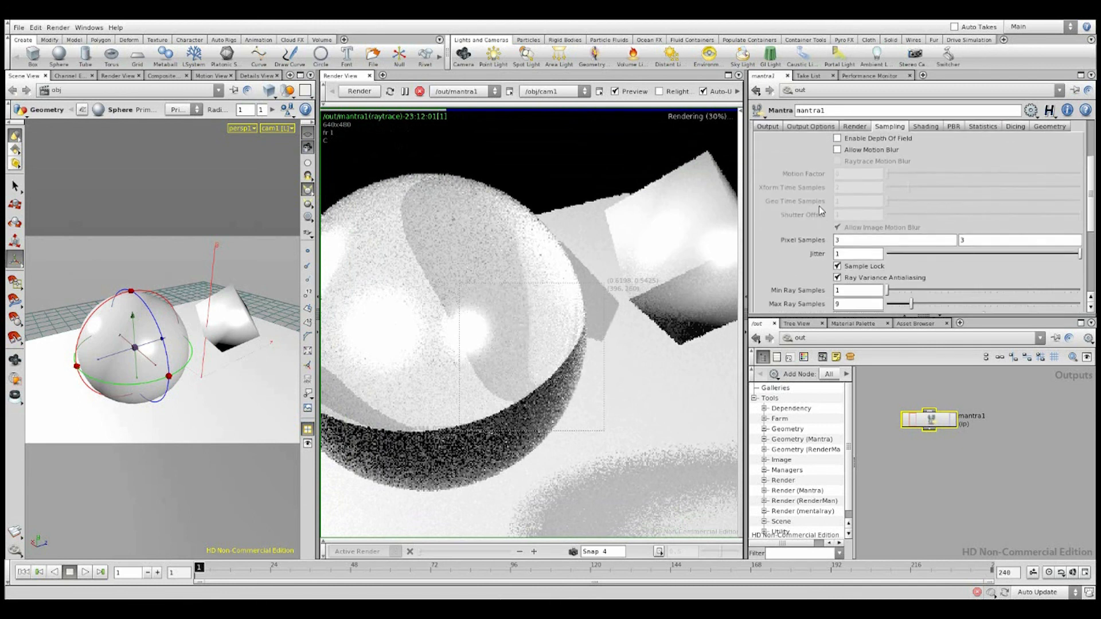
scroll(803, 241, down, 1)
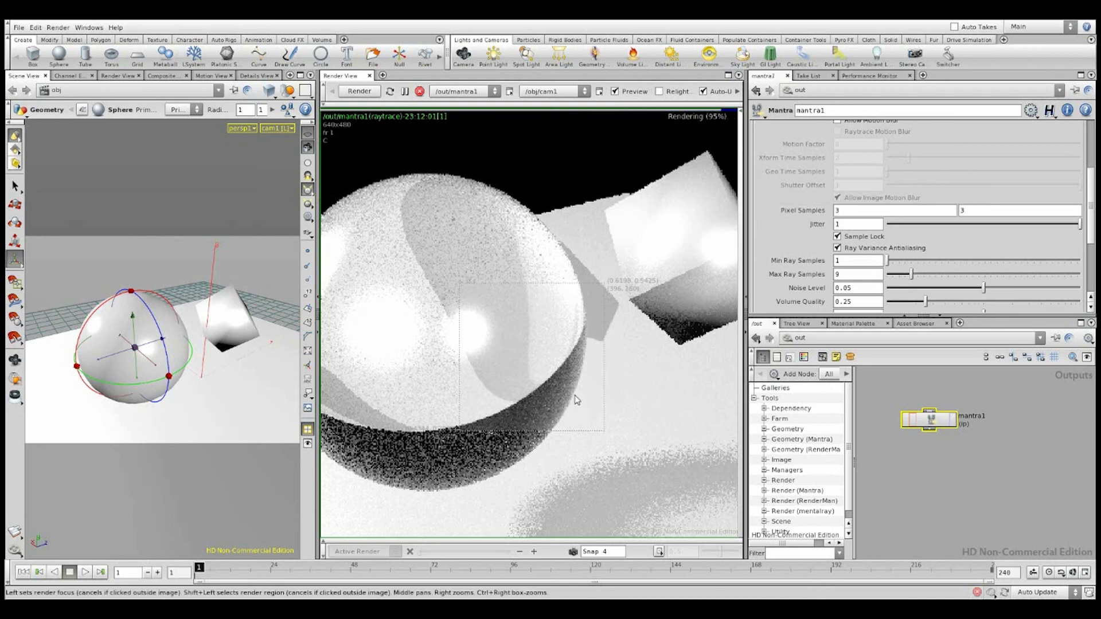
click(573, 551)
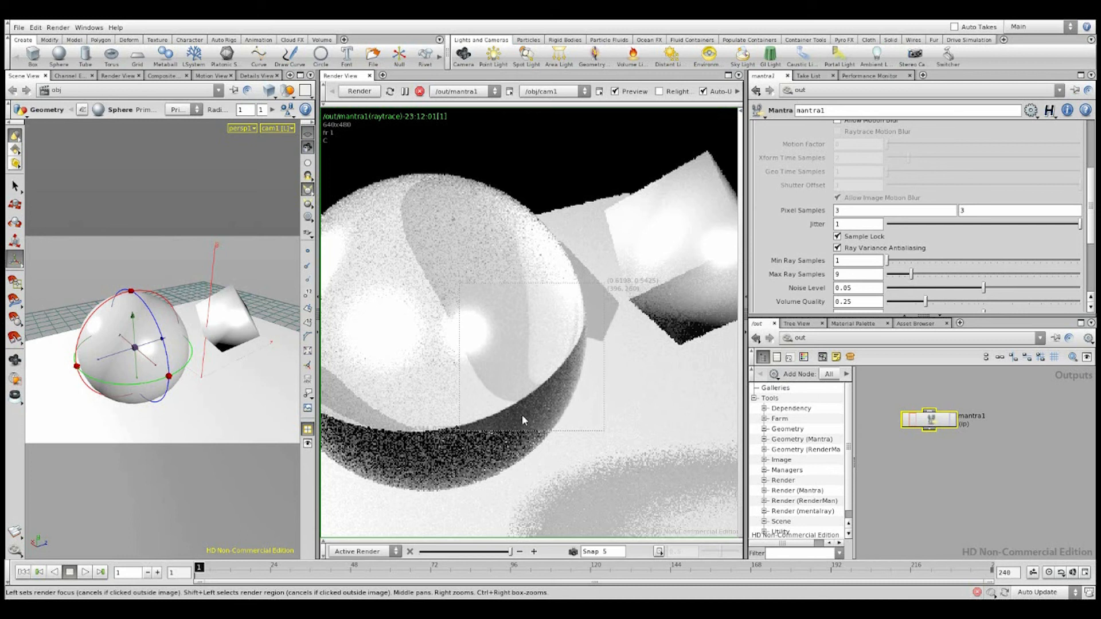
Set mantra1's Pixel Samples to 6 by 6 and compare the new render with the saved snapshot
middle_drag(802, 210, 826, 210)
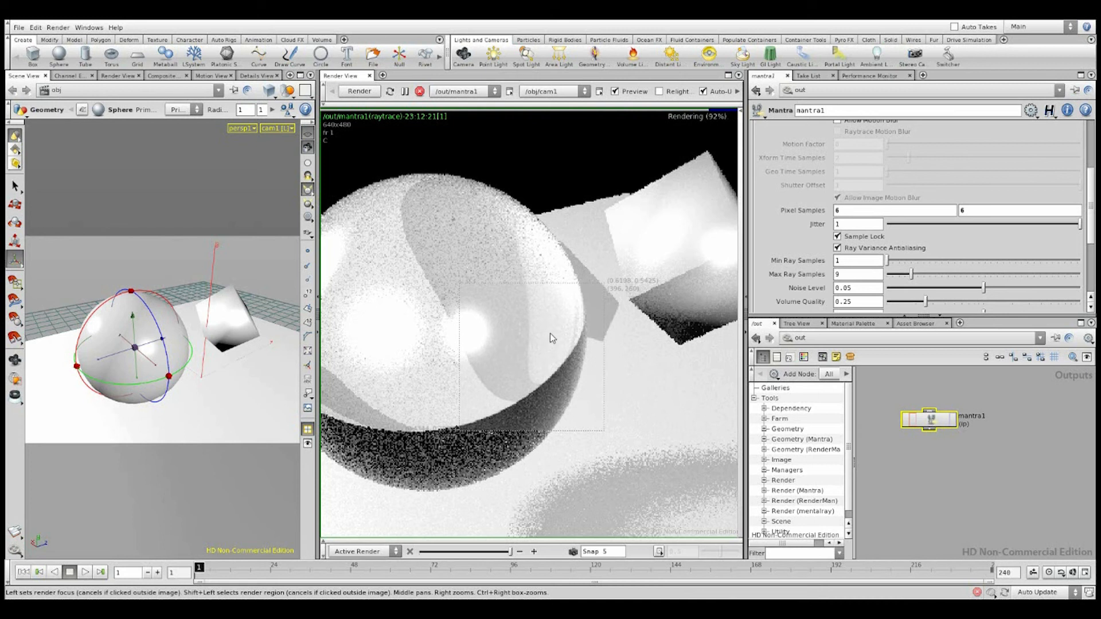
scroll(552, 329, down, 6)
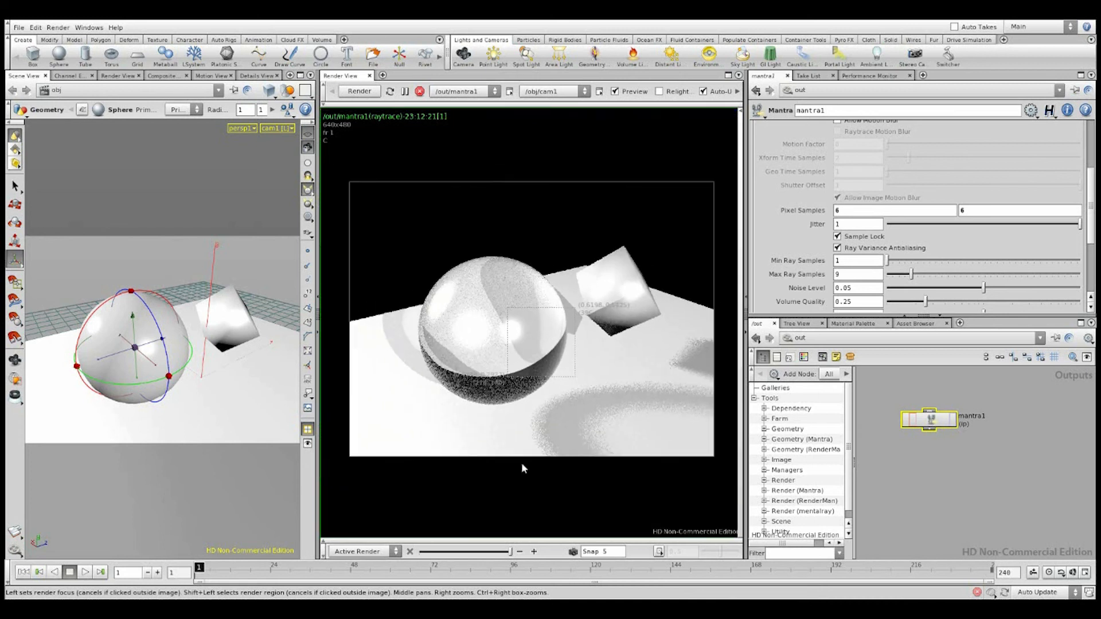
drag(465, 552, 501, 536)
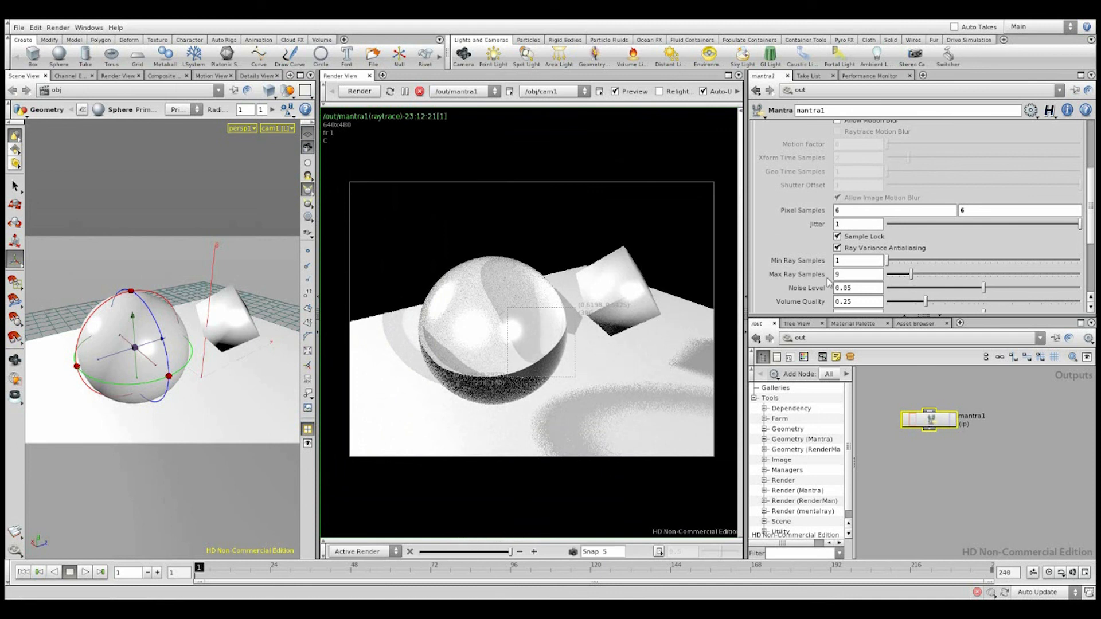
Try adjusting Pixel Samples and compare the active render with the Snap 5 snapshot around the glass sphere
middle_drag(811, 212, 893, 211)
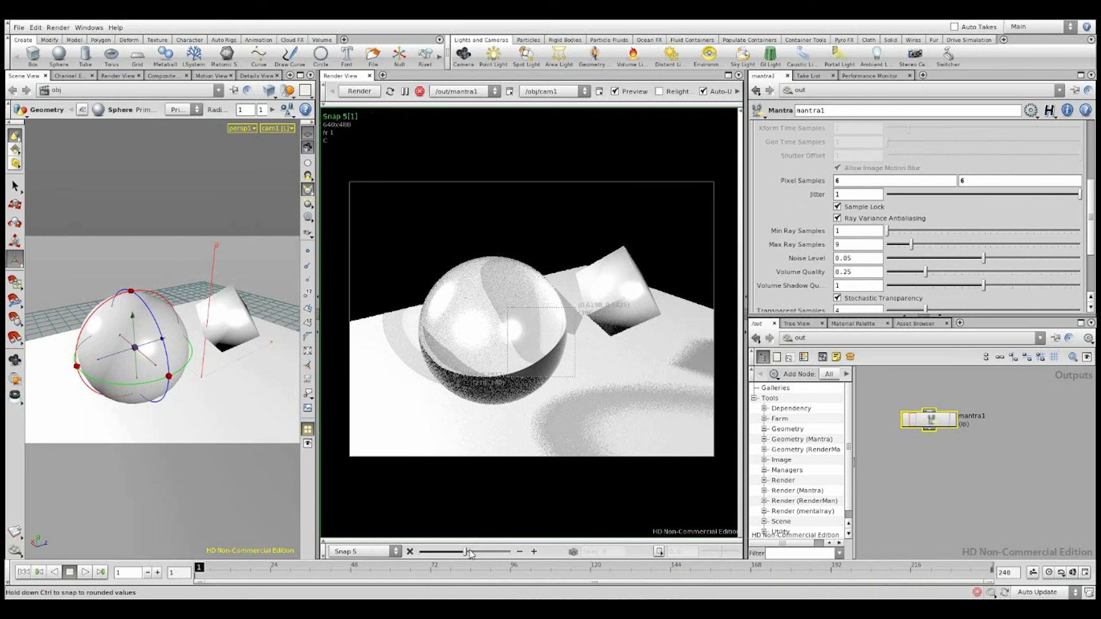
drag(490, 553, 499, 556)
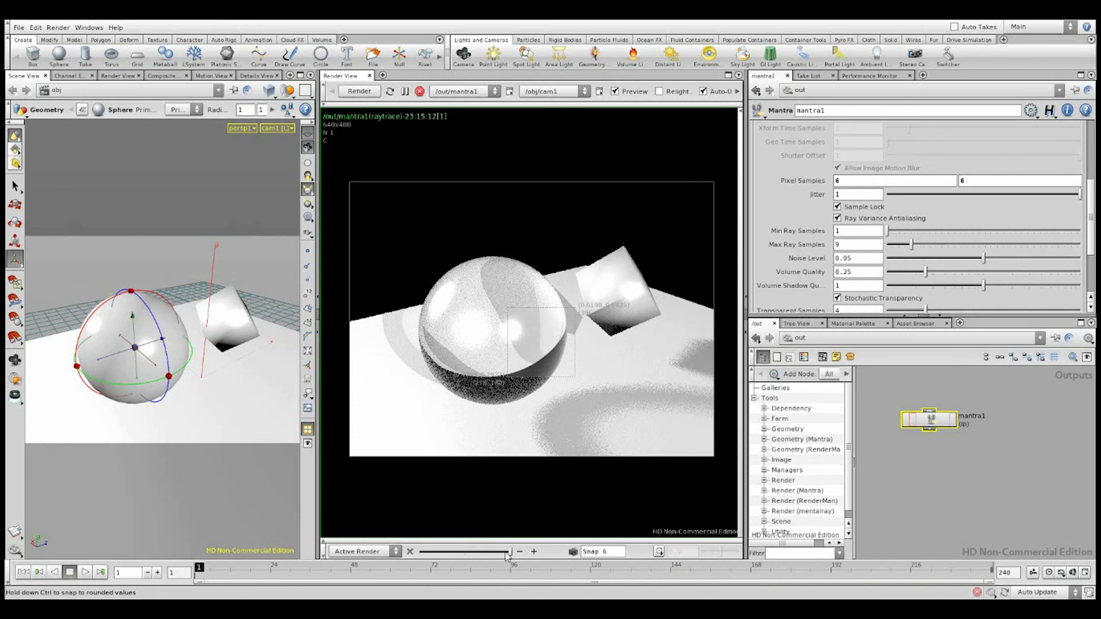
click(492, 553)
scroll(569, 400, up, 4)
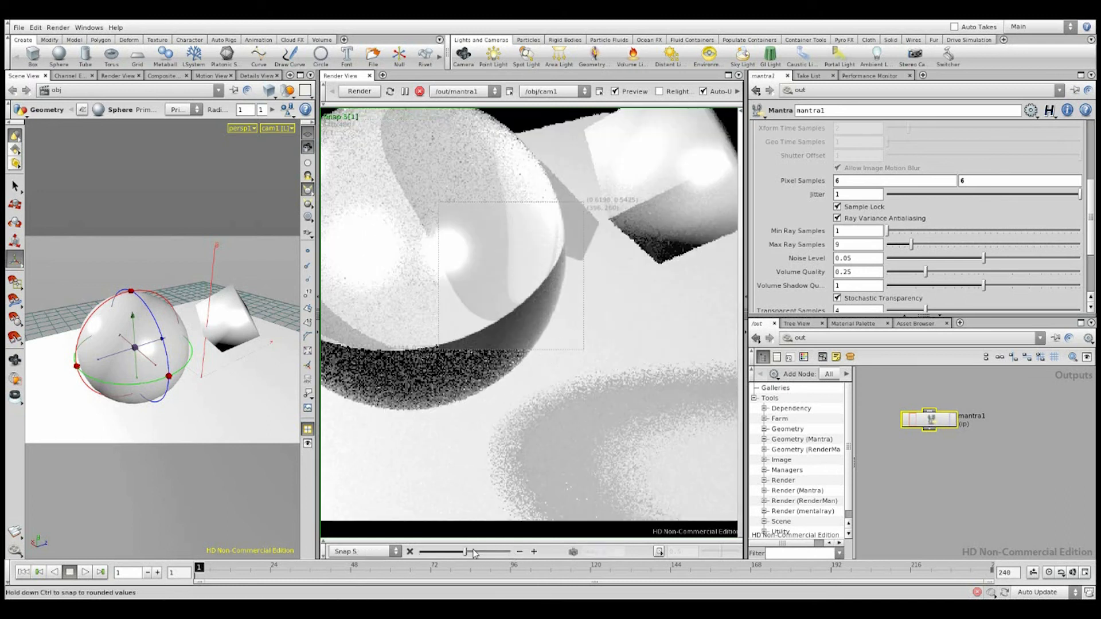
Compare the Snap 5 snapshot with the active render across the whole image and up close around the sphere
click(518, 551)
mouse_move(492, 546)
mouse_down()
mouse_move(477, 548)
mouse_move(520, 549)
mouse_move(483, 547)
mouse_up()
scroll(514, 362, down, 5)
middle_drag(515, 355, 544, 397)
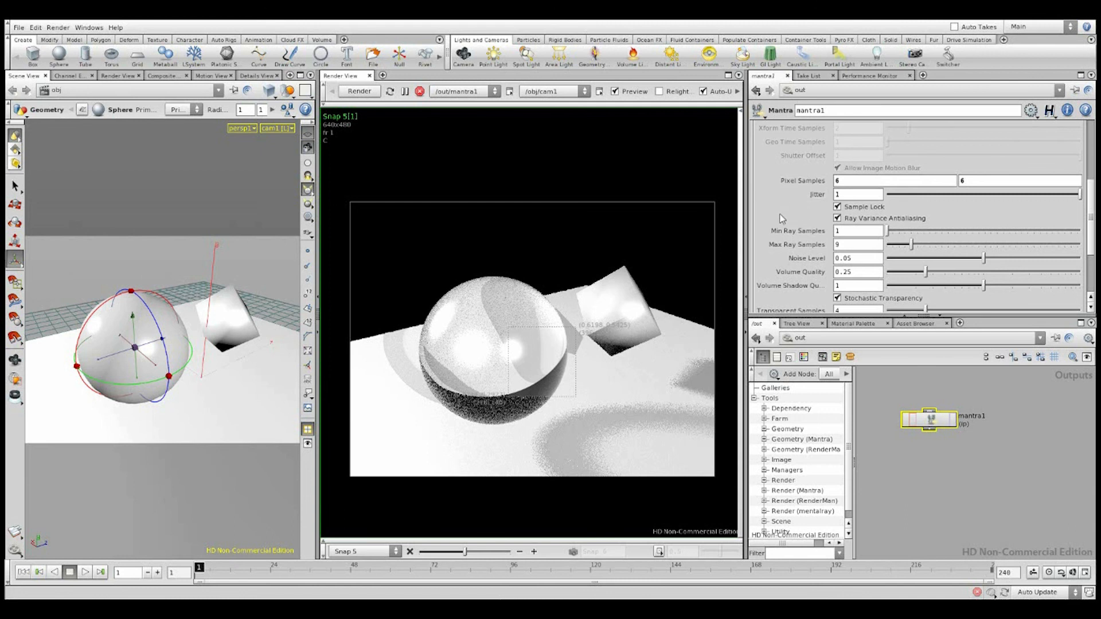
scroll(570, 343, up, 3)
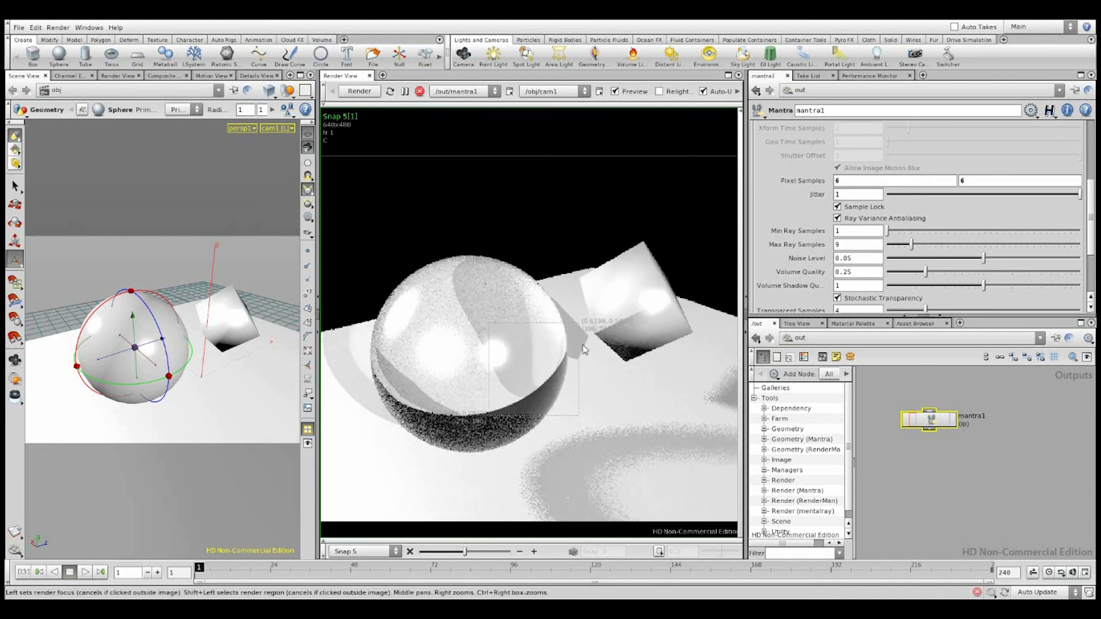
scroll(588, 345, down, 3)
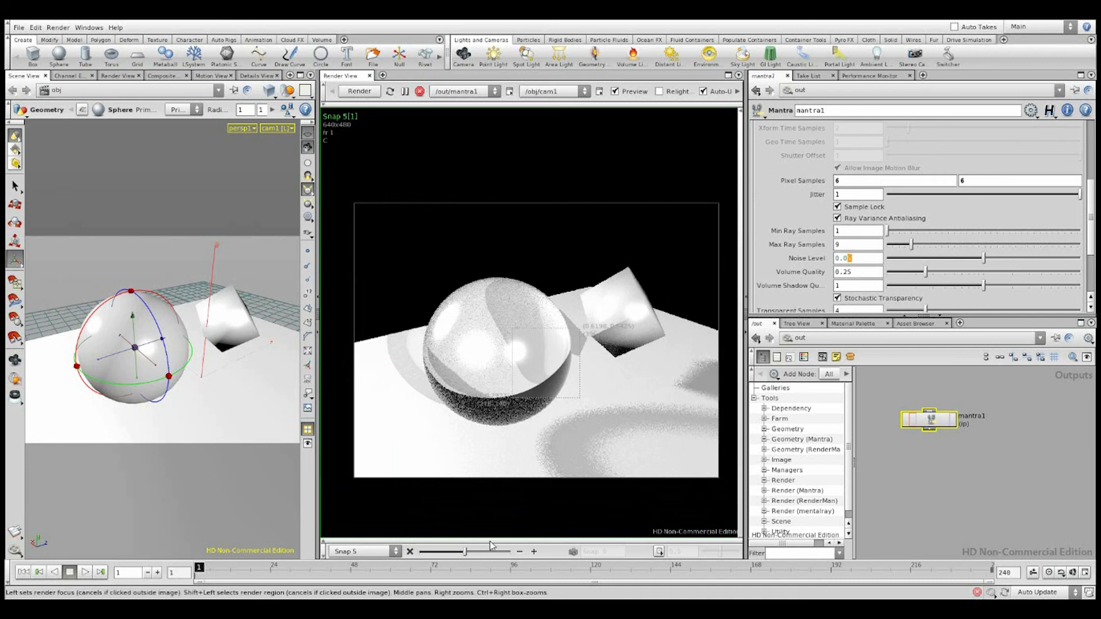
drag(479, 552, 512, 552)
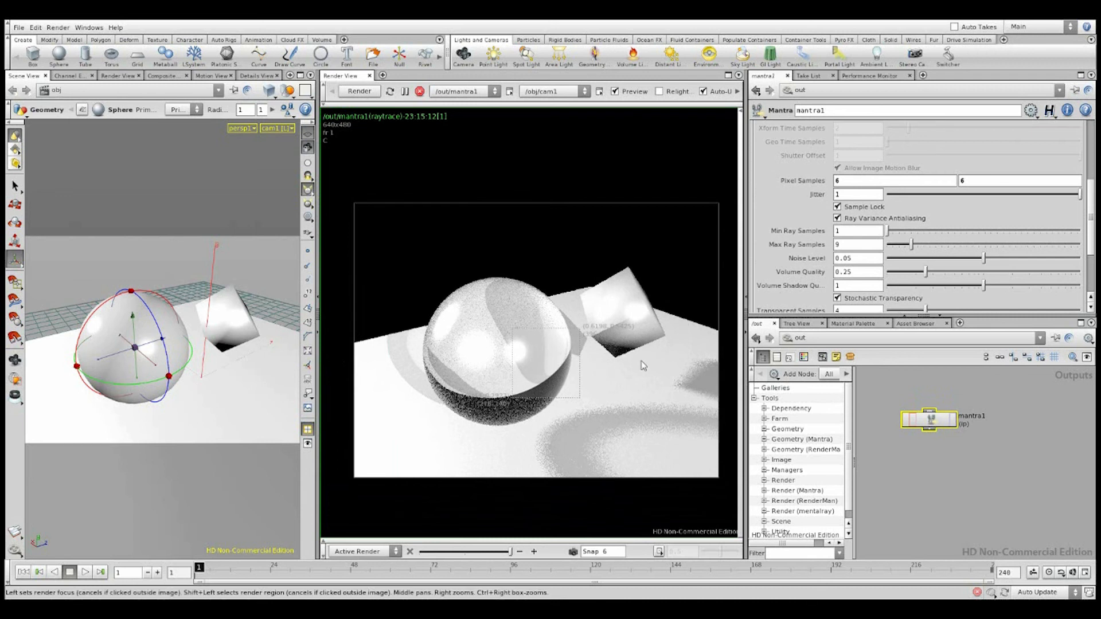
Save a snapshot of the active render, and set mantra1's Noise Level to 0.01
click(853, 262)
drag(852, 262, 847, 261)
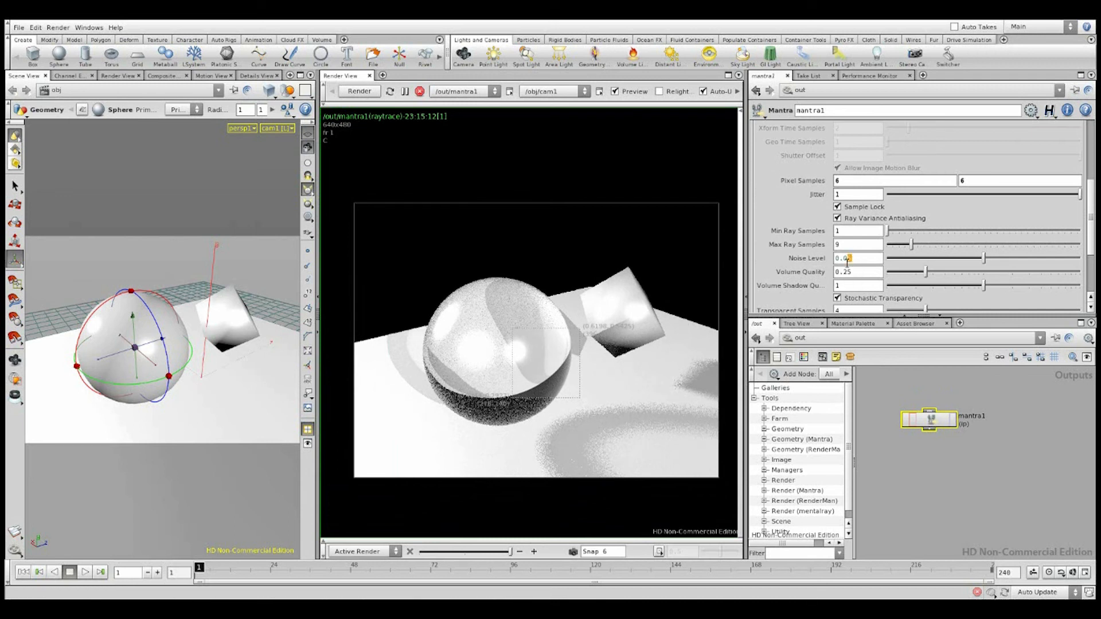
click(574, 552)
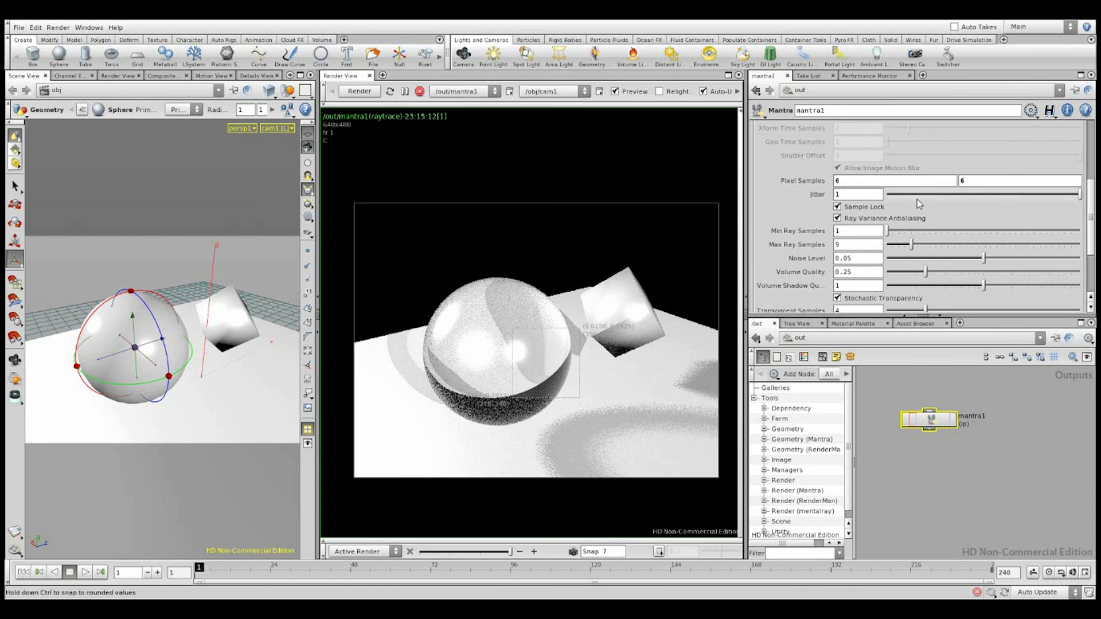
drag(848, 259, 855, 258)
text(1)
key(Return)
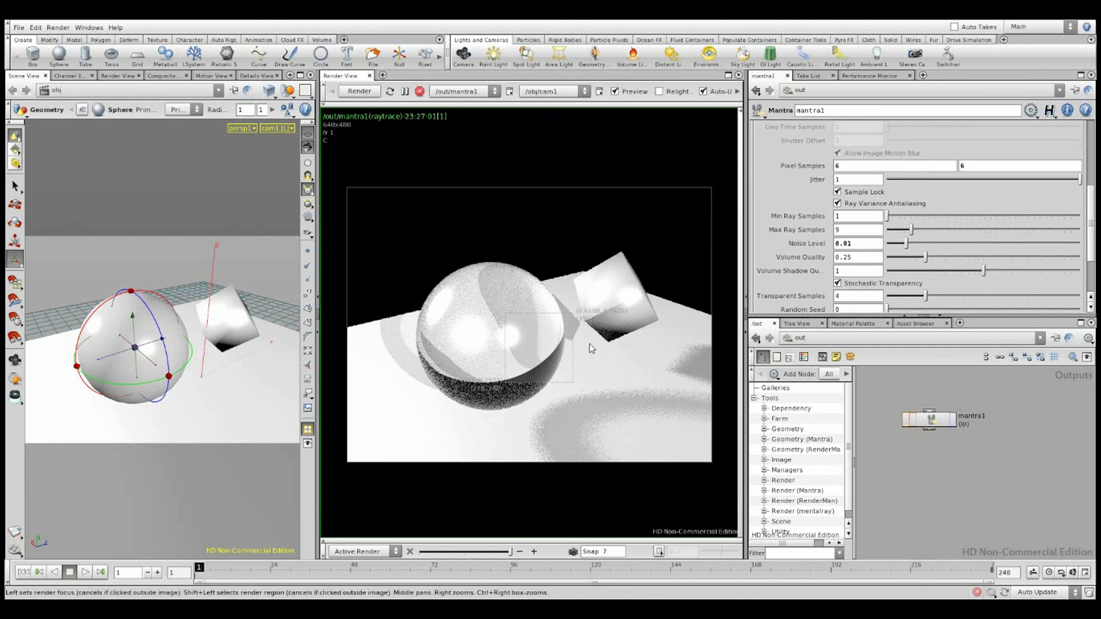
Compare the render made with the lower noise level against the Snap 5 snapshot
click(852, 244)
drag(511, 554, 478, 554)
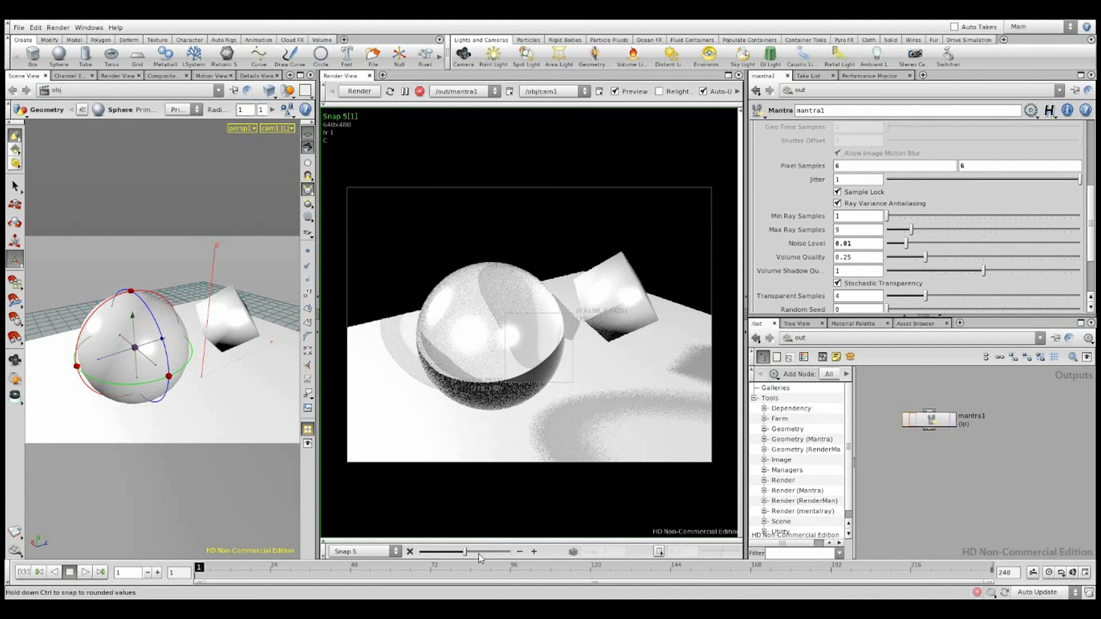
drag(479, 554, 502, 559)
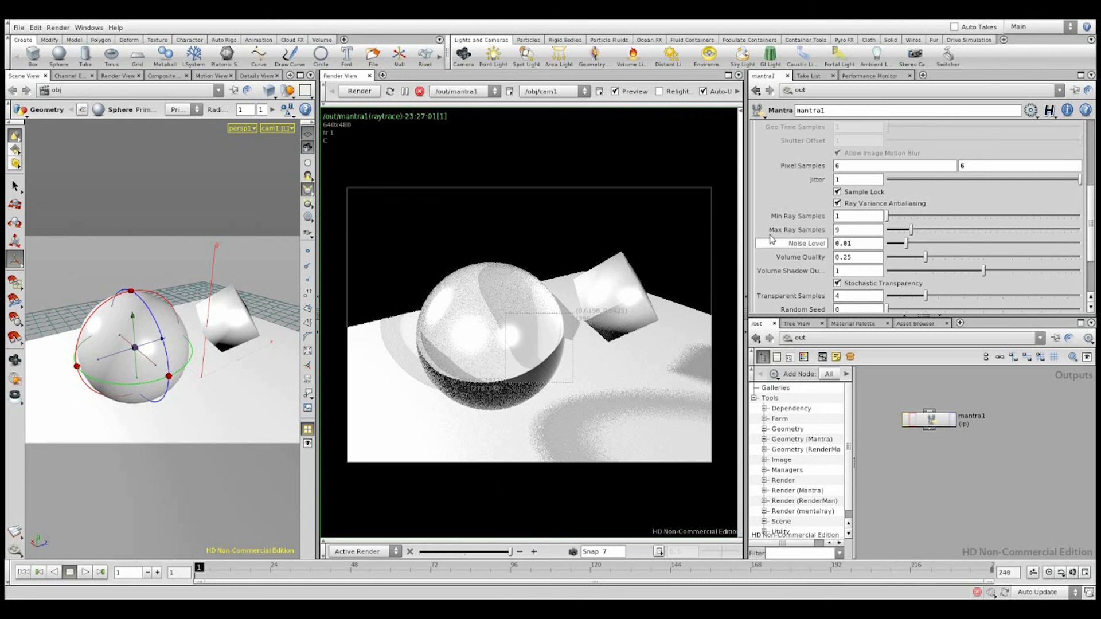
Set mantra1's render command to the Verbose output preset, mantra -V 1
scroll(793, 239, up, 3)
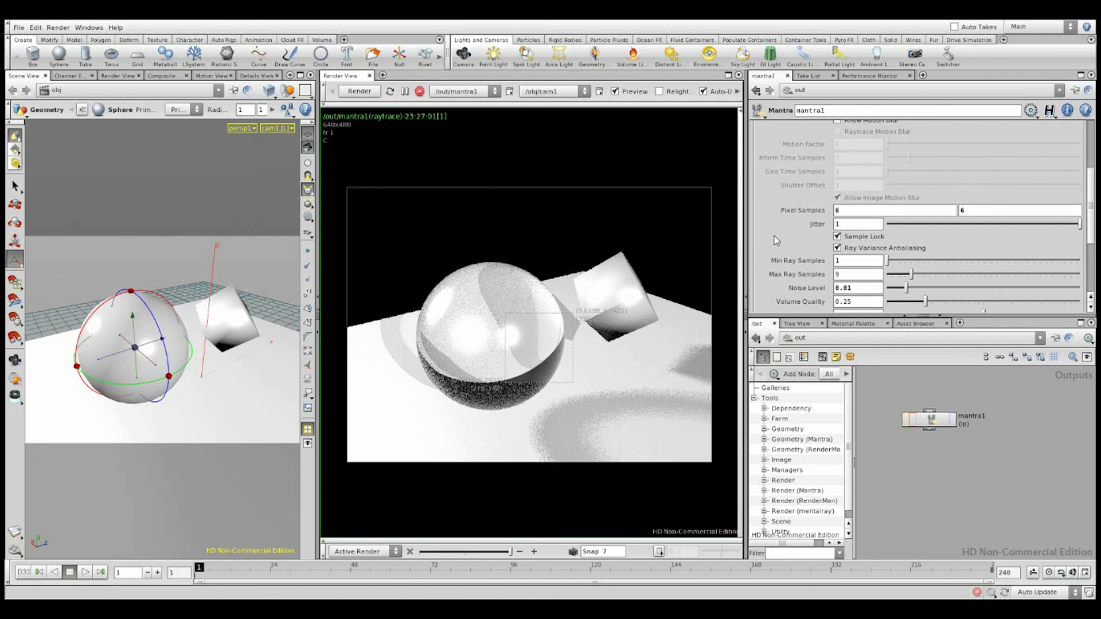
scroll(775, 244, up, 5)
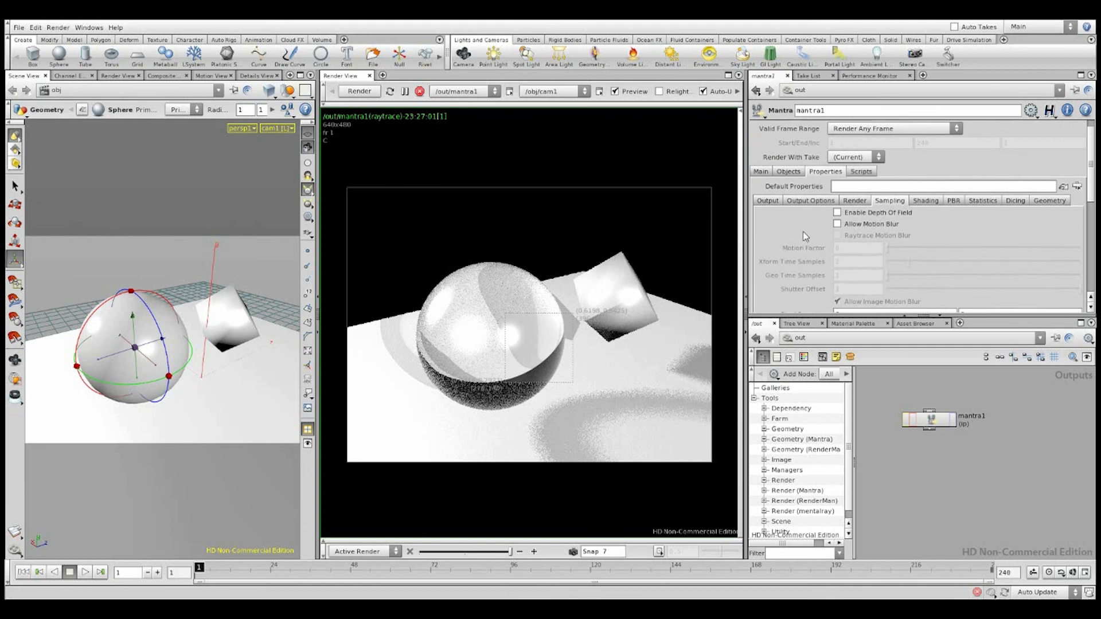
click(762, 172)
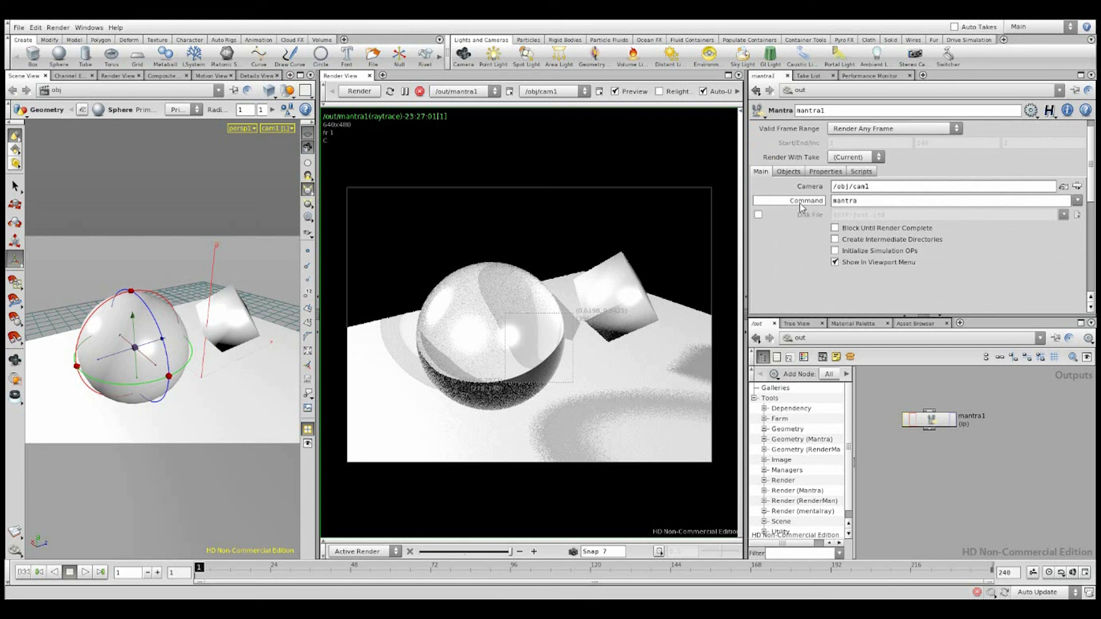
click(864, 202)
click(1077, 201)
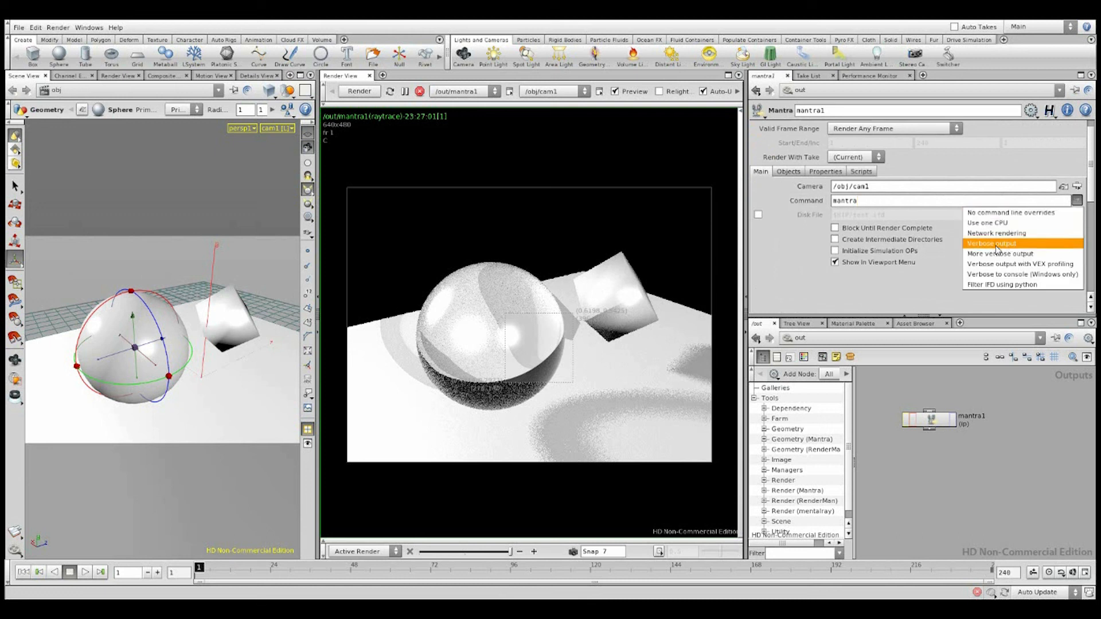
click(995, 245)
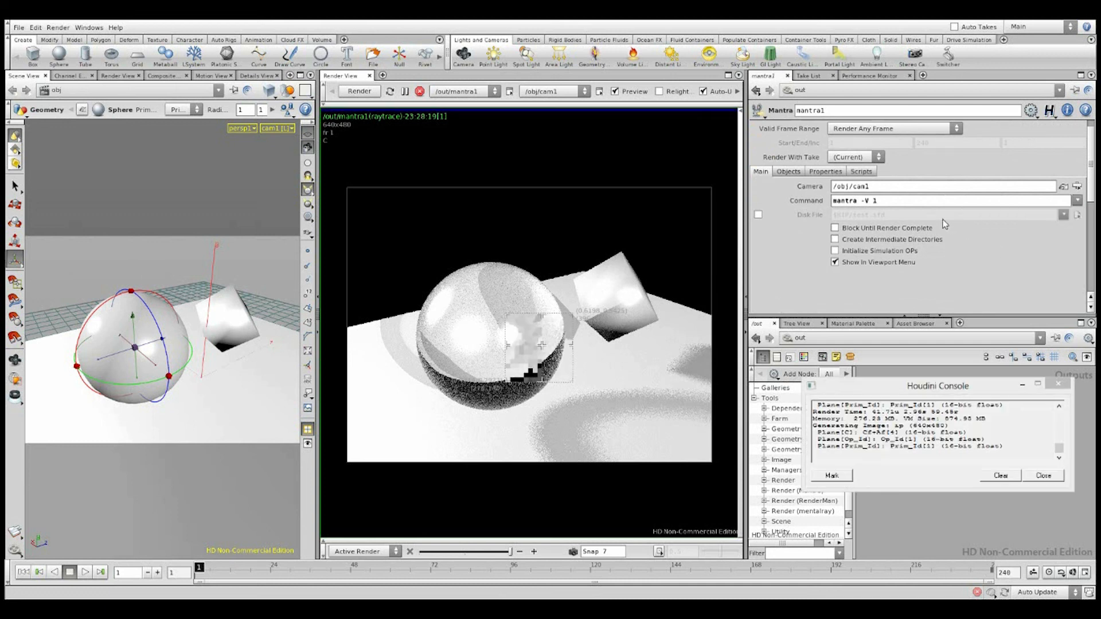
Reposition the Houdini Console over the network area and clear its output
drag(927, 392, 853, 382)
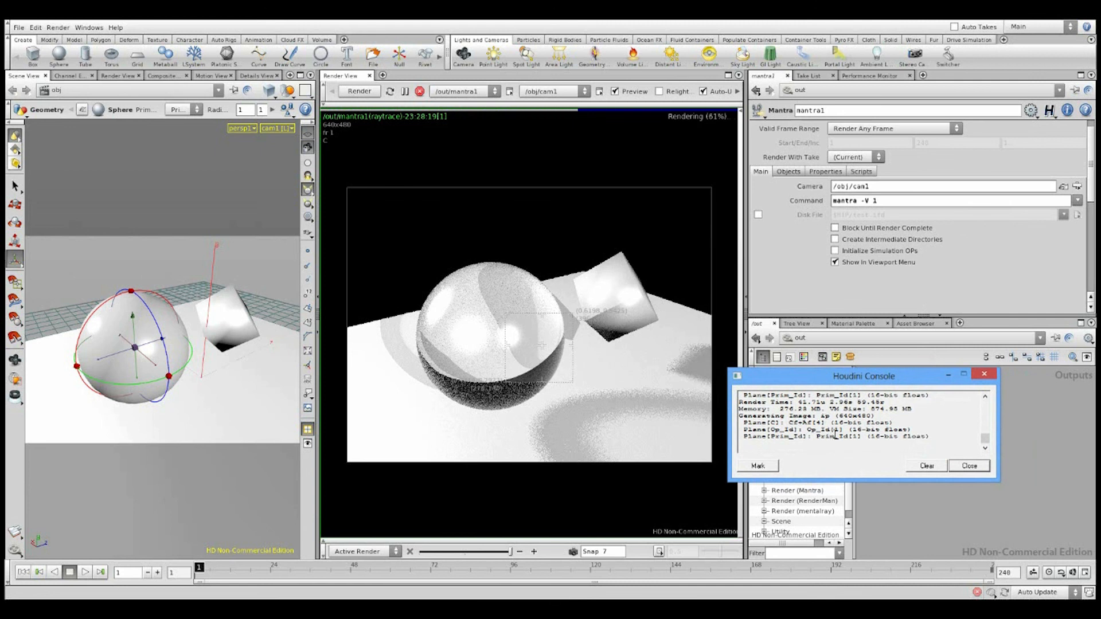
click(928, 465)
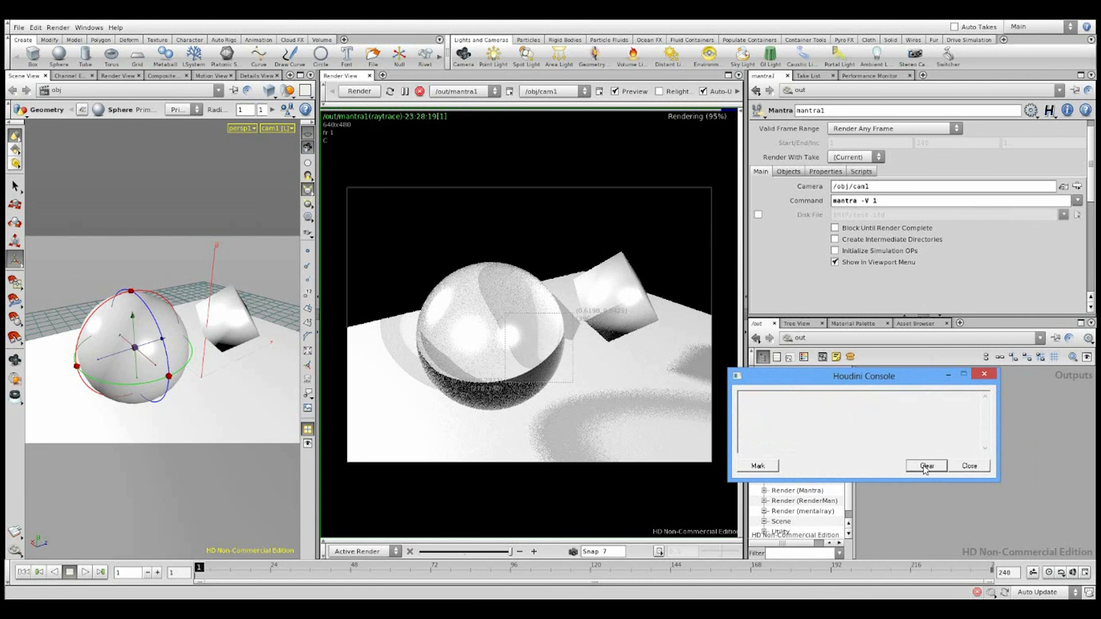
drag(885, 379, 900, 380)
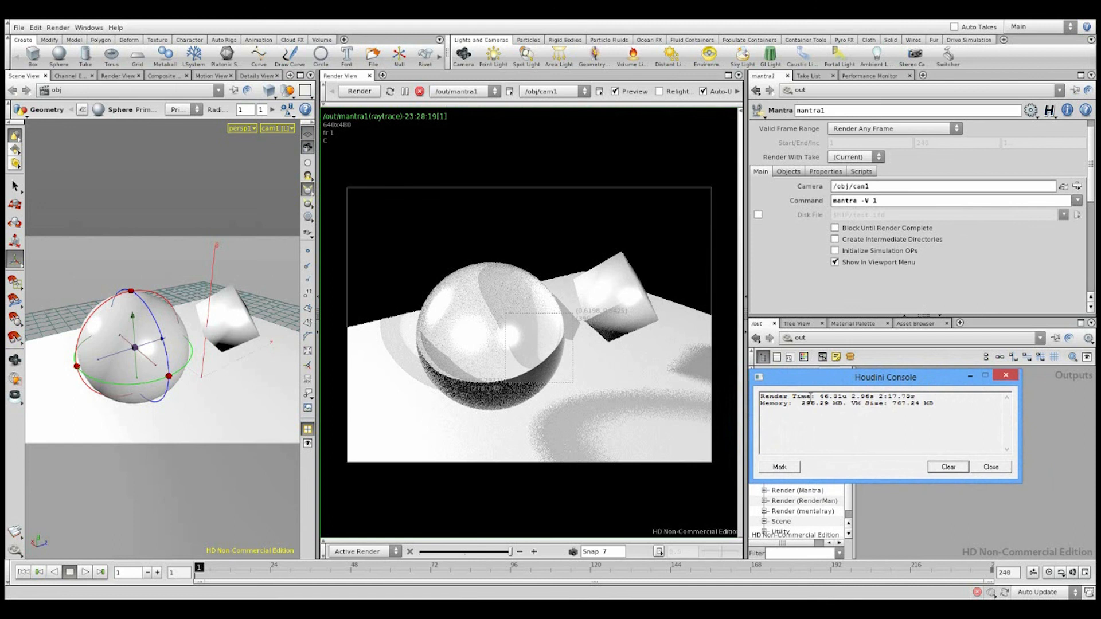
Examine the separate time figures in the console's Render Time line and the memory line
drag(822, 396, 877, 396)
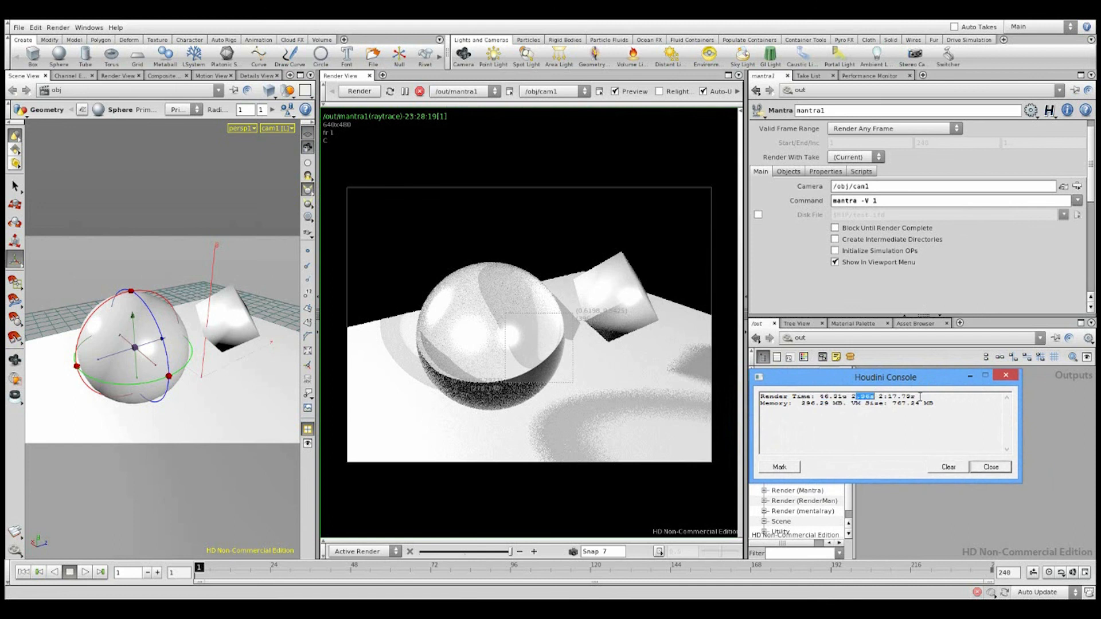
drag(767, 401, 966, 401)
drag(834, 397, 848, 396)
click(853, 396)
double_click(822, 397)
click(855, 396)
drag(853, 397, 878, 396)
click(881, 396)
drag(853, 396, 875, 396)
click(855, 403)
click(871, 397)
Render mantra1 again with a cleared console and examine the new render time
click(360, 91)
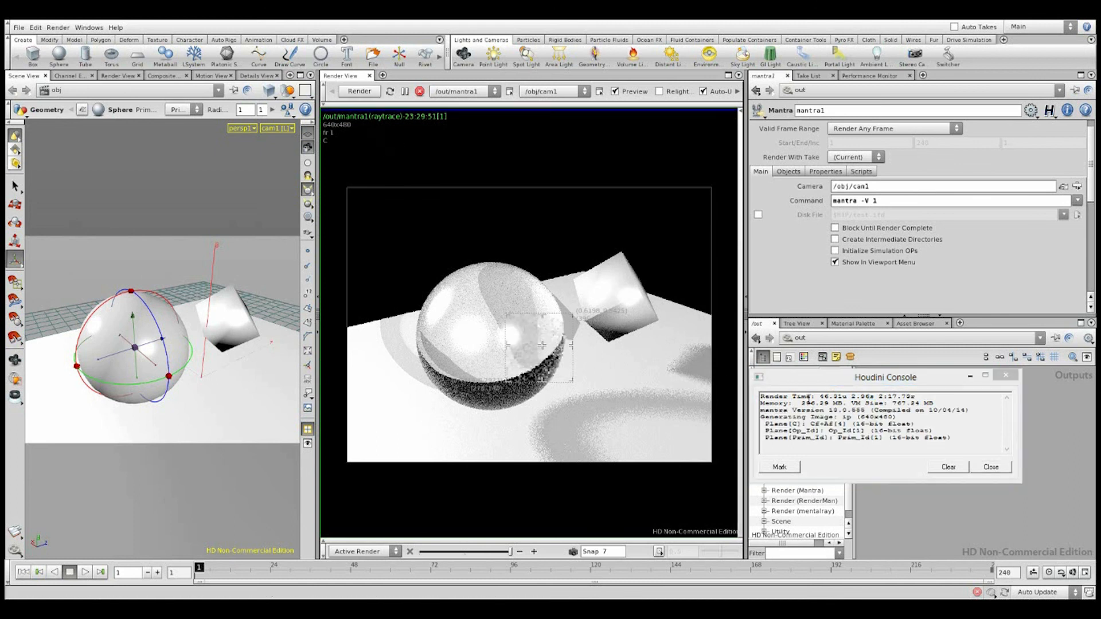
click(949, 467)
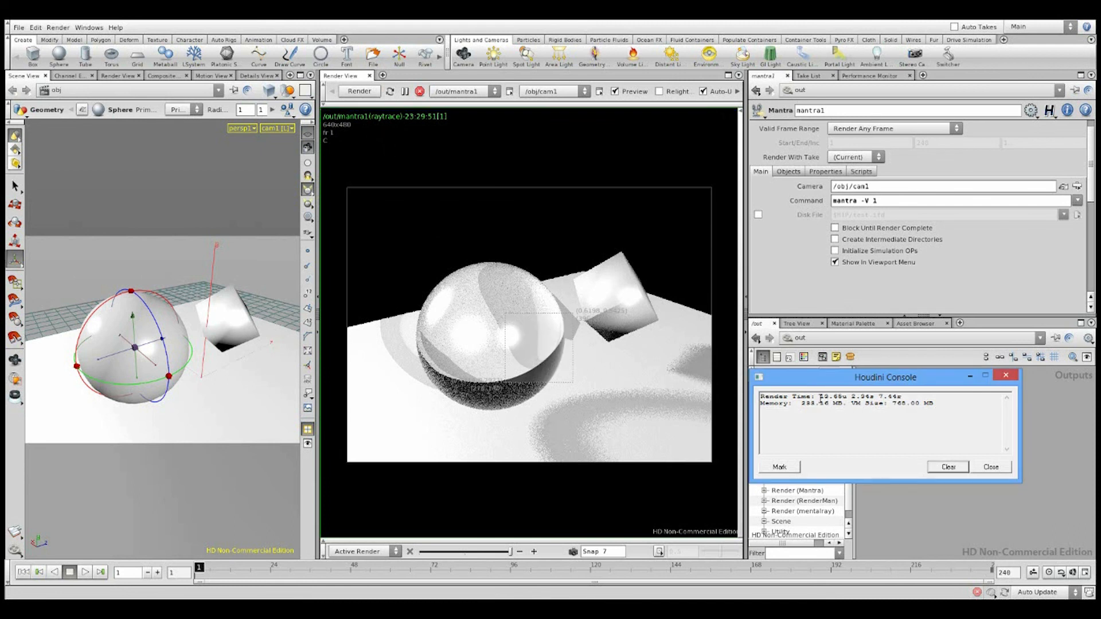
drag(820, 396, 840, 402)
click(831, 396)
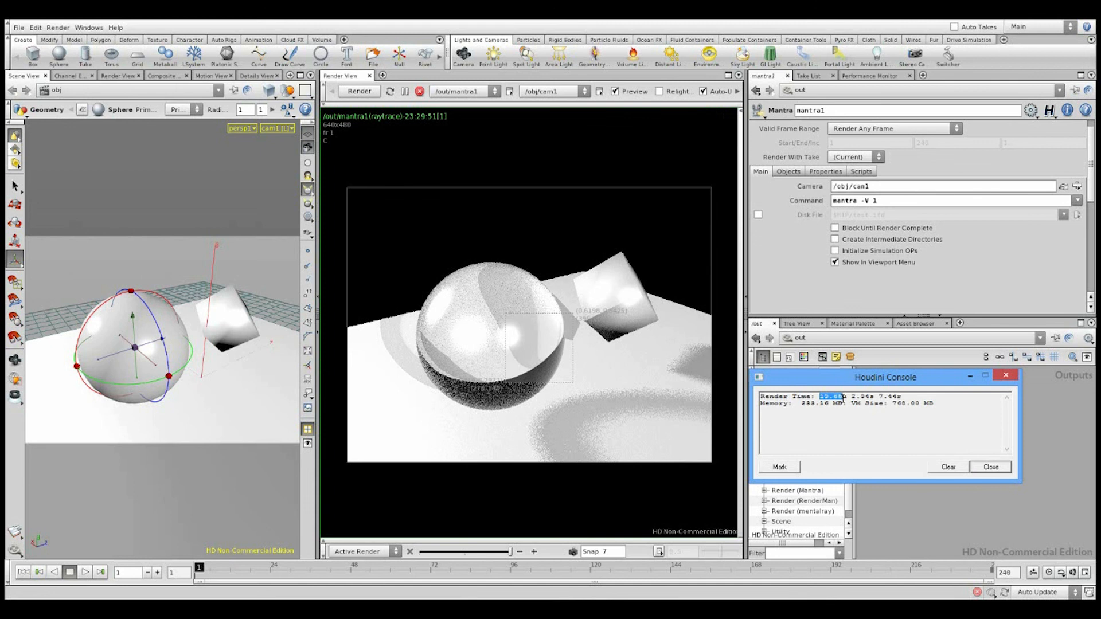
click(896, 418)
Move the console over the render view, set mantra1's Noise Level to 0.05 and check the resulting render time
drag(826, 379, 522, 425)
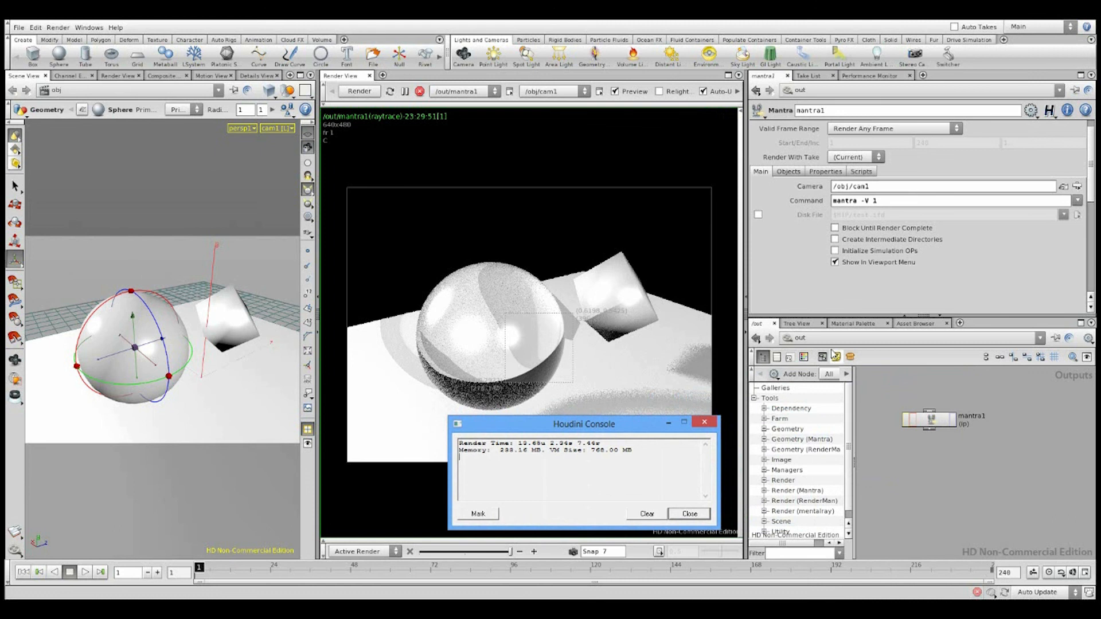
click(825, 171)
scroll(826, 224, down, 2)
scroll(823, 225, down, 3)
click(849, 288)
text(5)
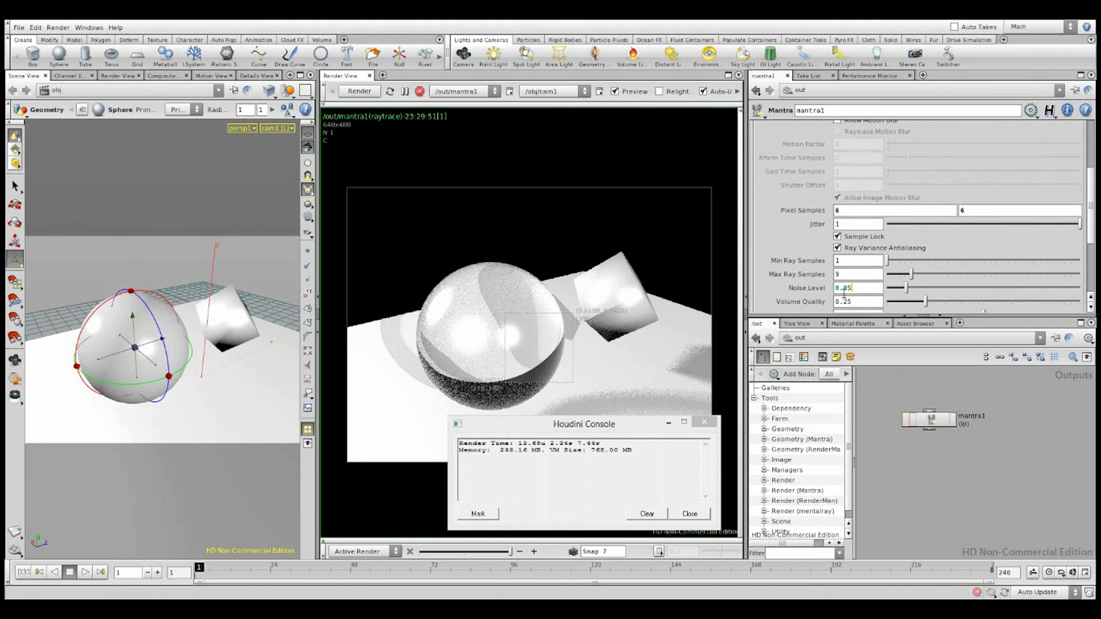
key(Return)
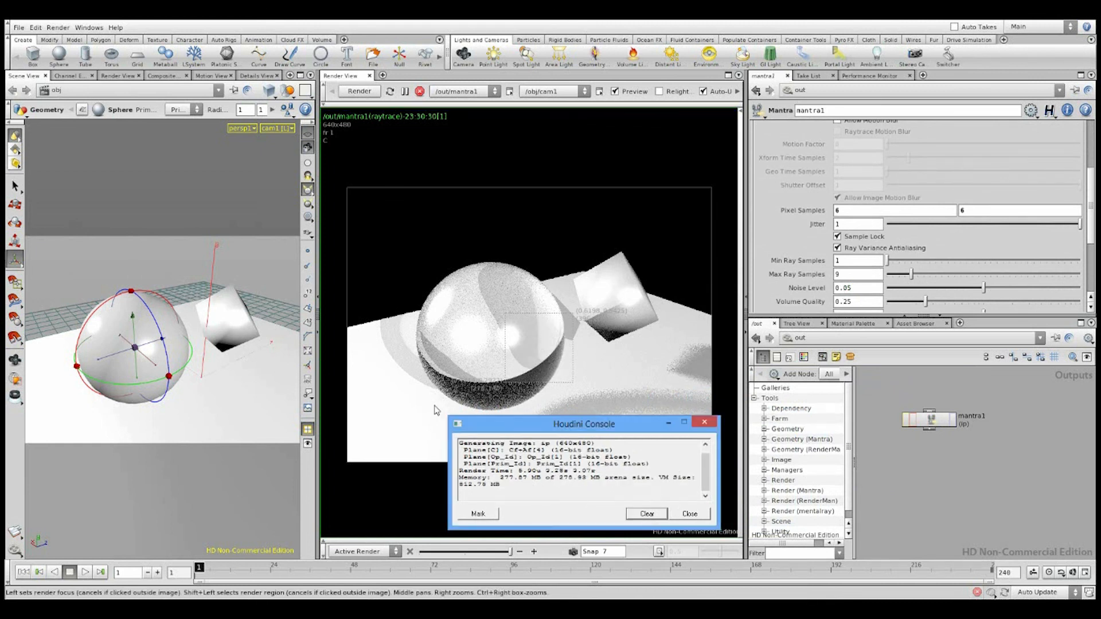
mouse_move(518, 471)
mouse_down()
mouse_move(551, 476)
mouse_move(538, 472)
mouse_up()
click(545, 472)
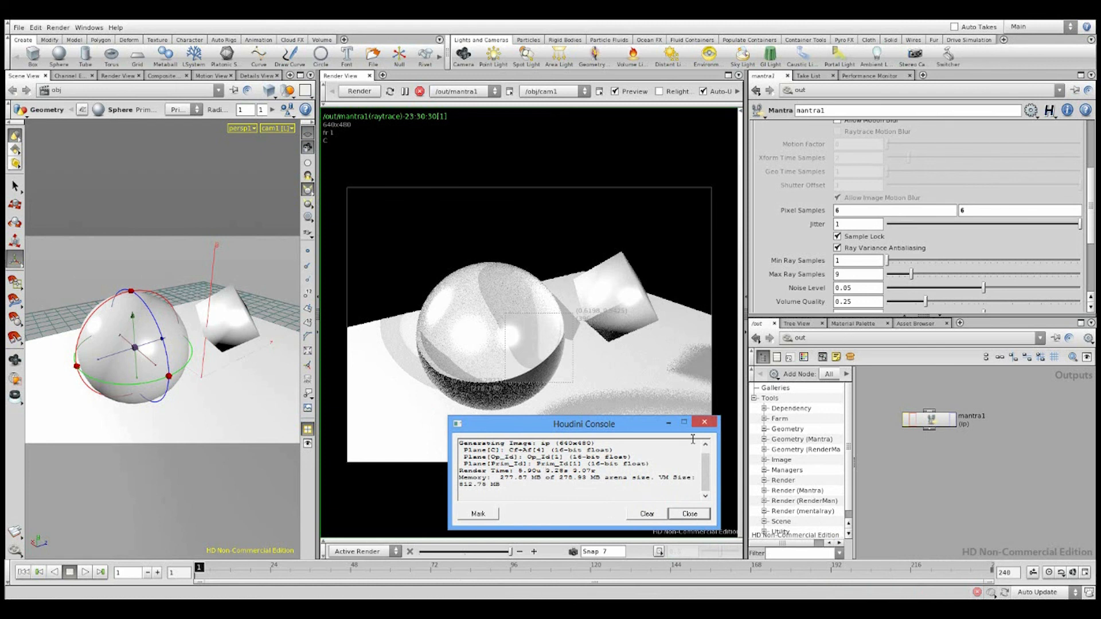
Minimize the Houdini Console and read the help for mantra1's Volume Quality parameter
click(669, 423)
click(766, 288)
scroll(771, 293, down, 1)
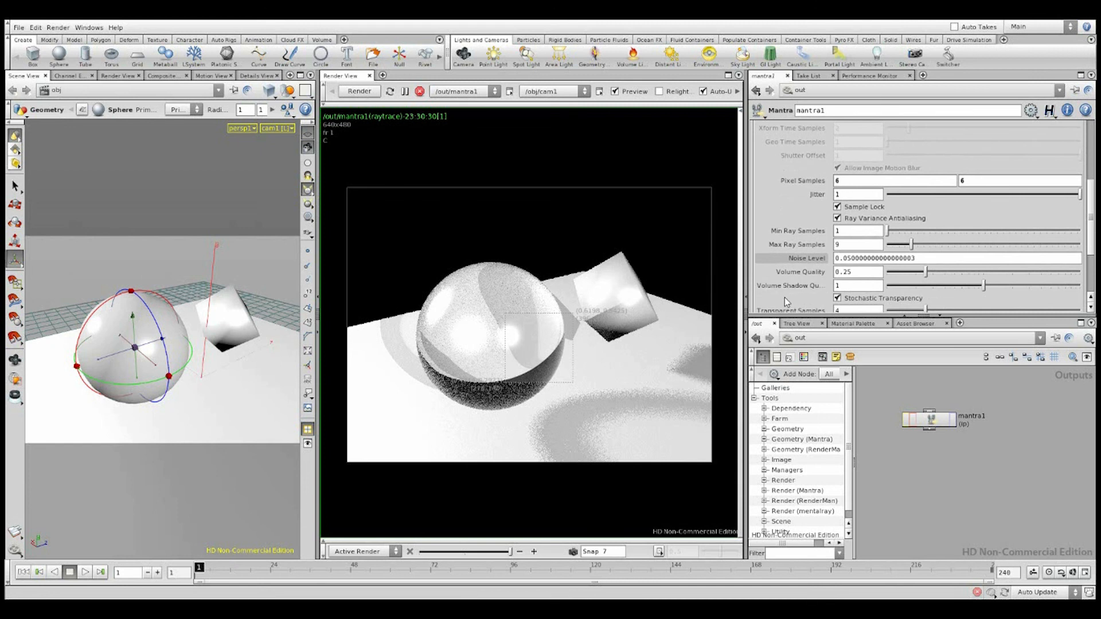
click(803, 260)
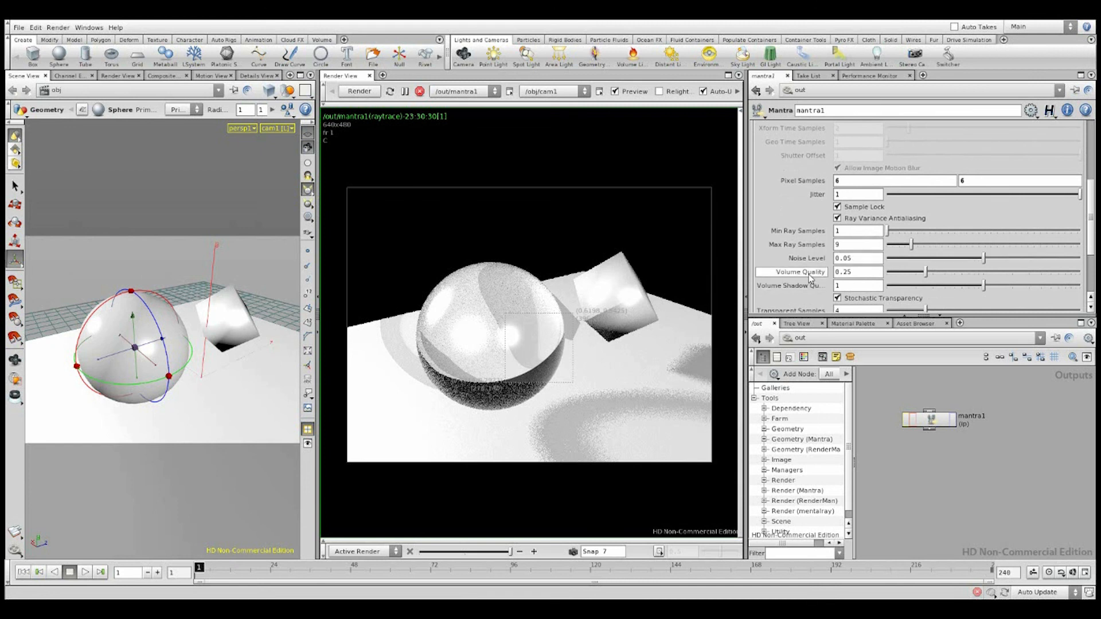
click(870, 272)
mouse_move(816, 275)
mouse_move(816, 276)
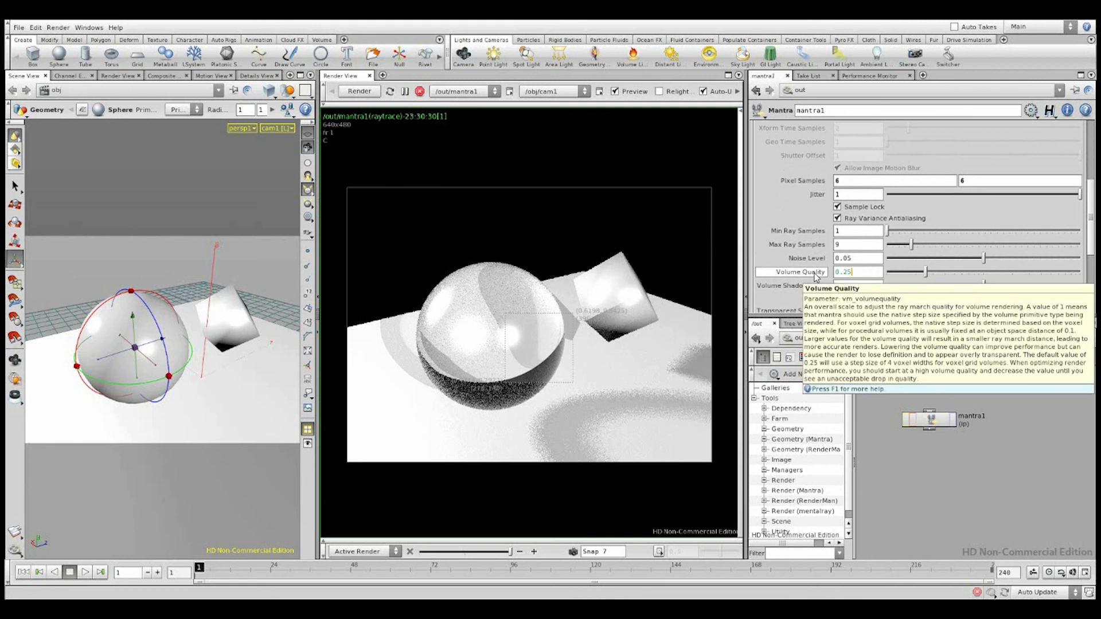
scroll(803, 294, down, 1)
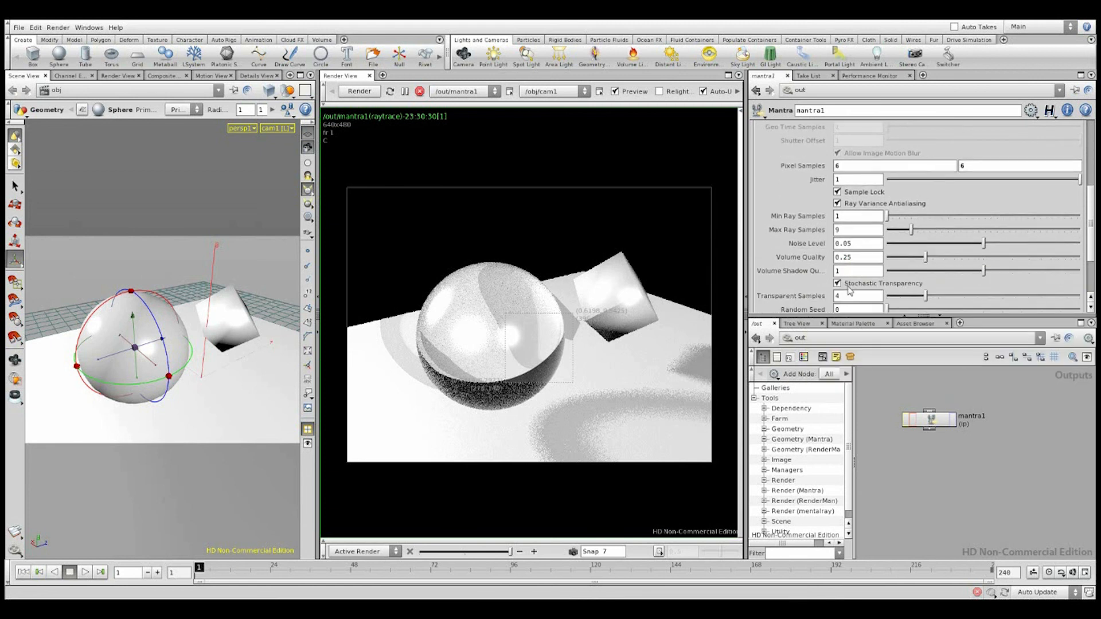
scroll(800, 281, down, 3)
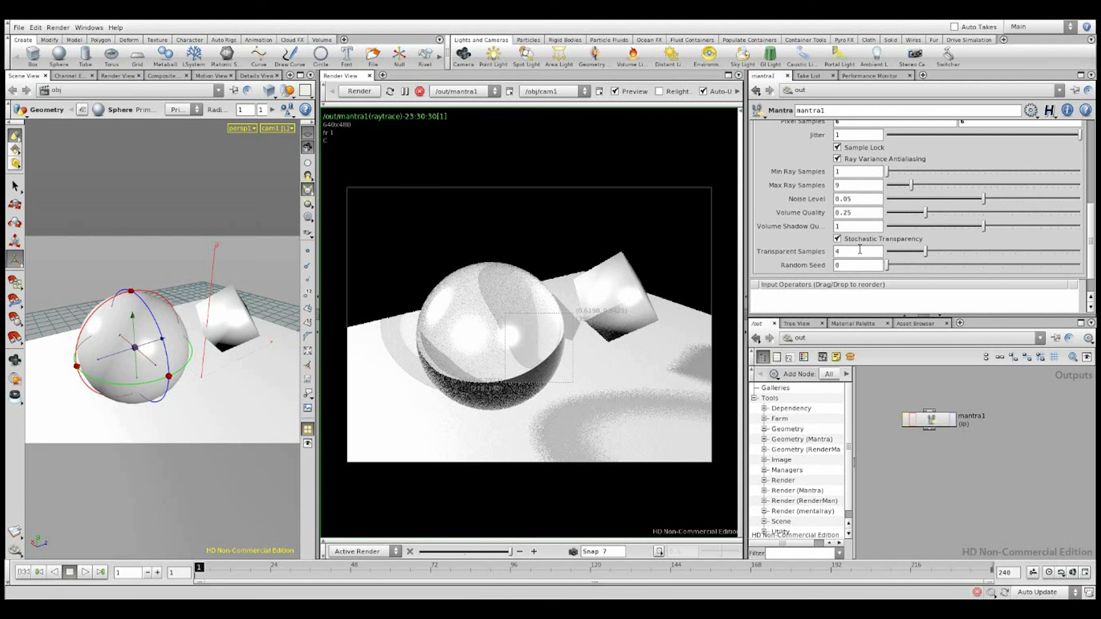
Try mantra1's Transparent Samples at 1 and 5 with the render region widened to the whole image
drag(906, 252, 888, 254)
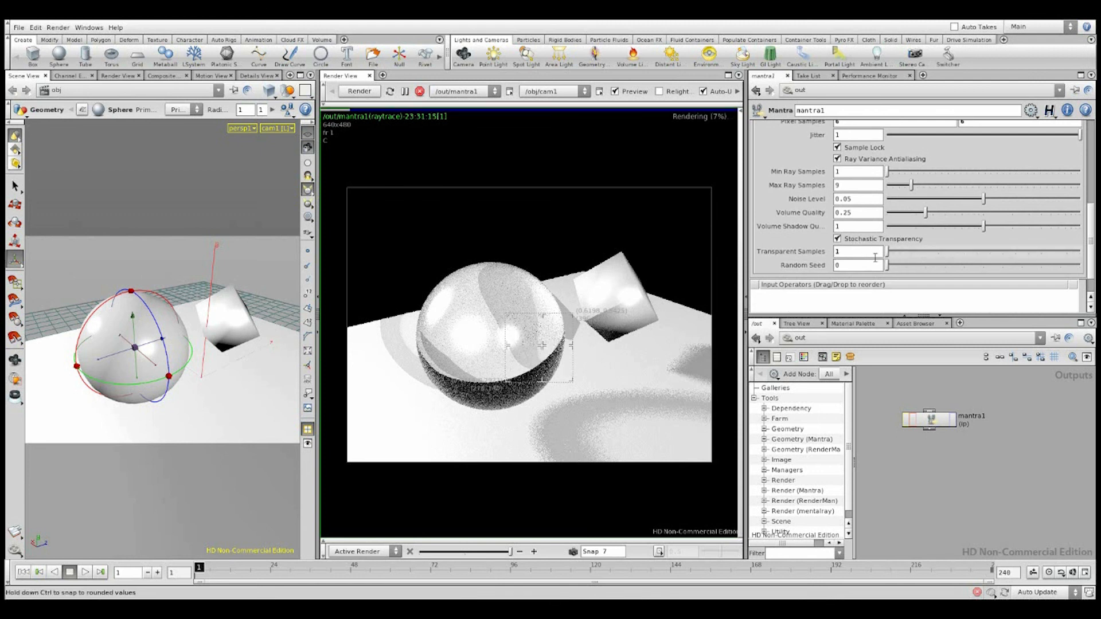
scroll(421, 262, down, 1)
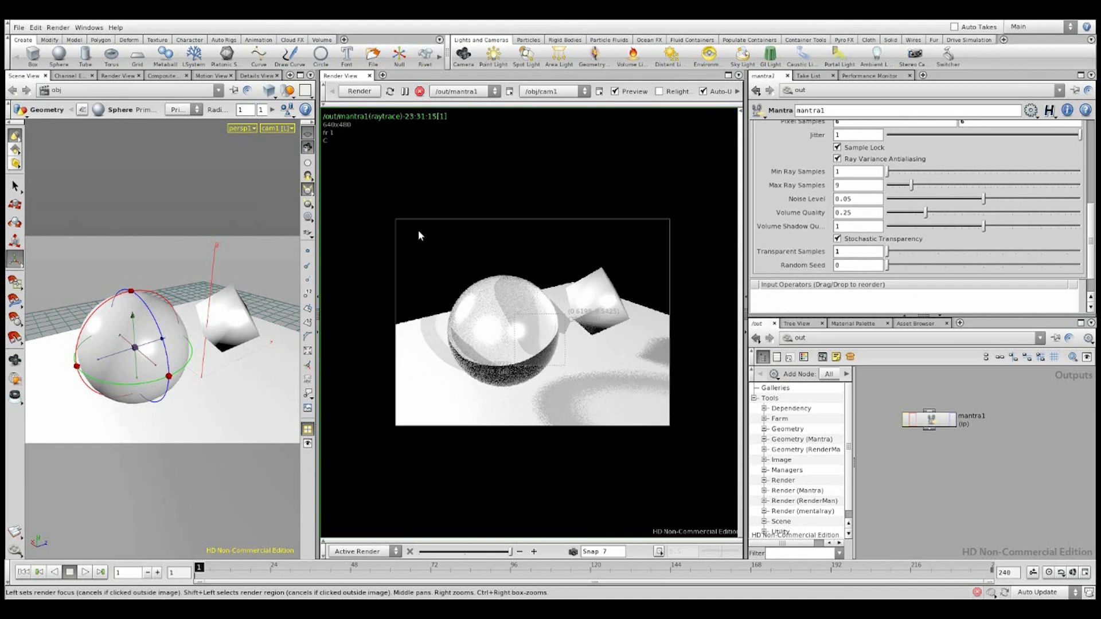
click(387, 216)
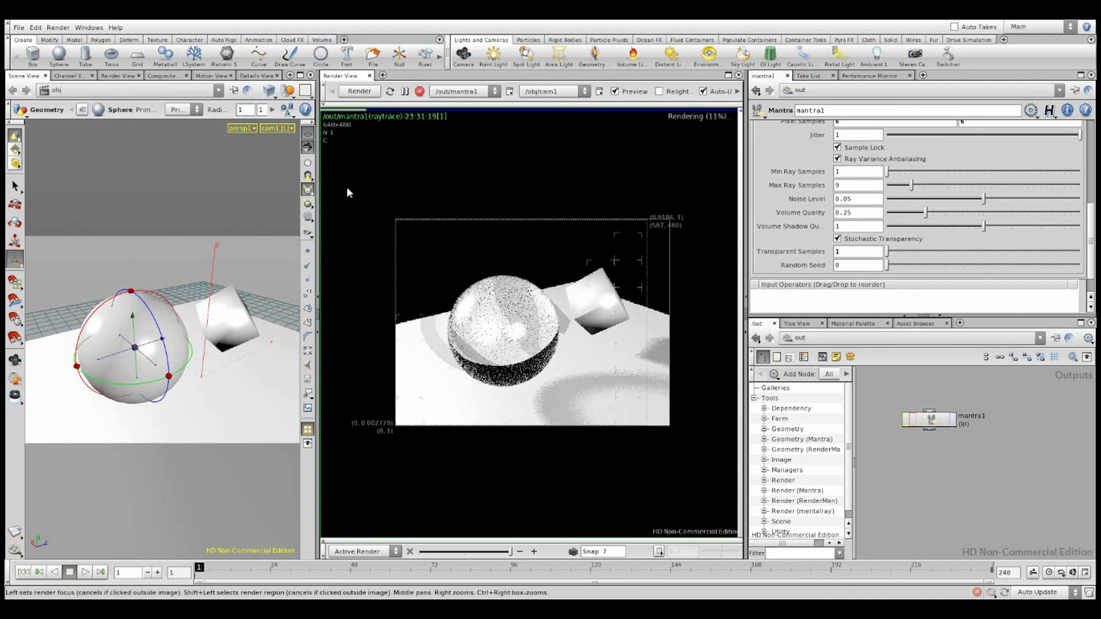
click(712, 461)
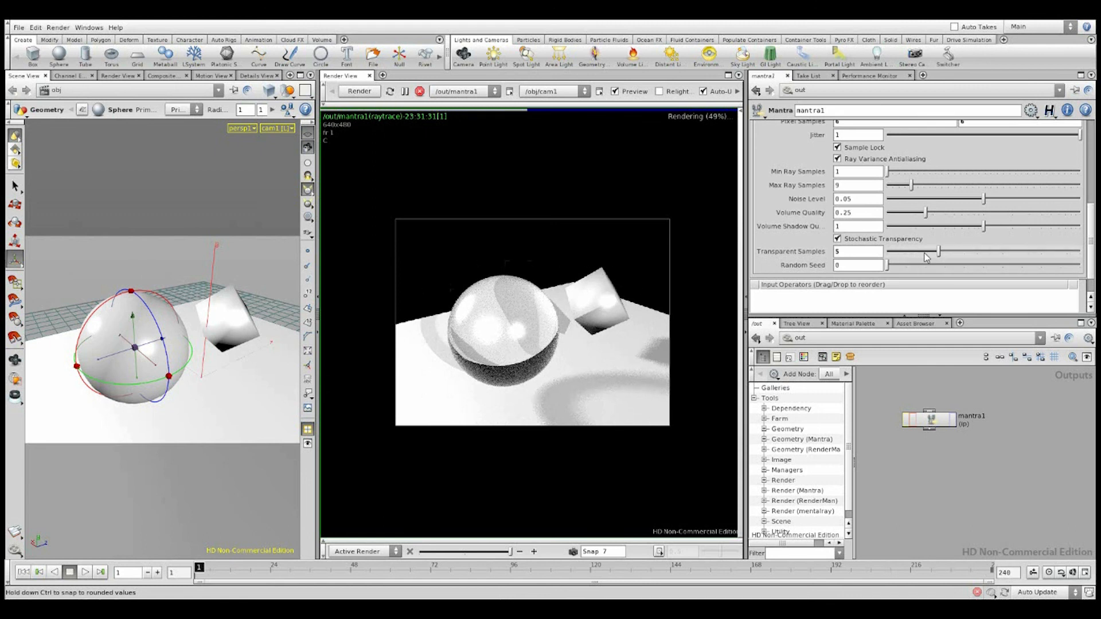
Revert mantra1's Pixel Samples to the default of 3 by 3
scroll(841, 222, up, 5)
scroll(837, 220, down, 3)
right_click(819, 240)
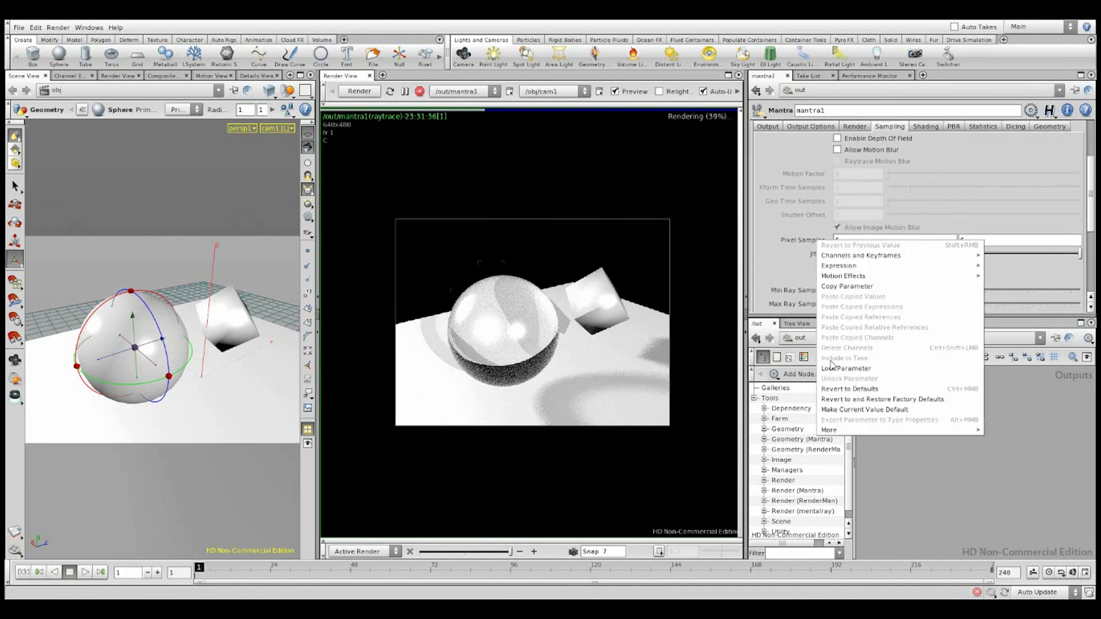
click(843, 389)
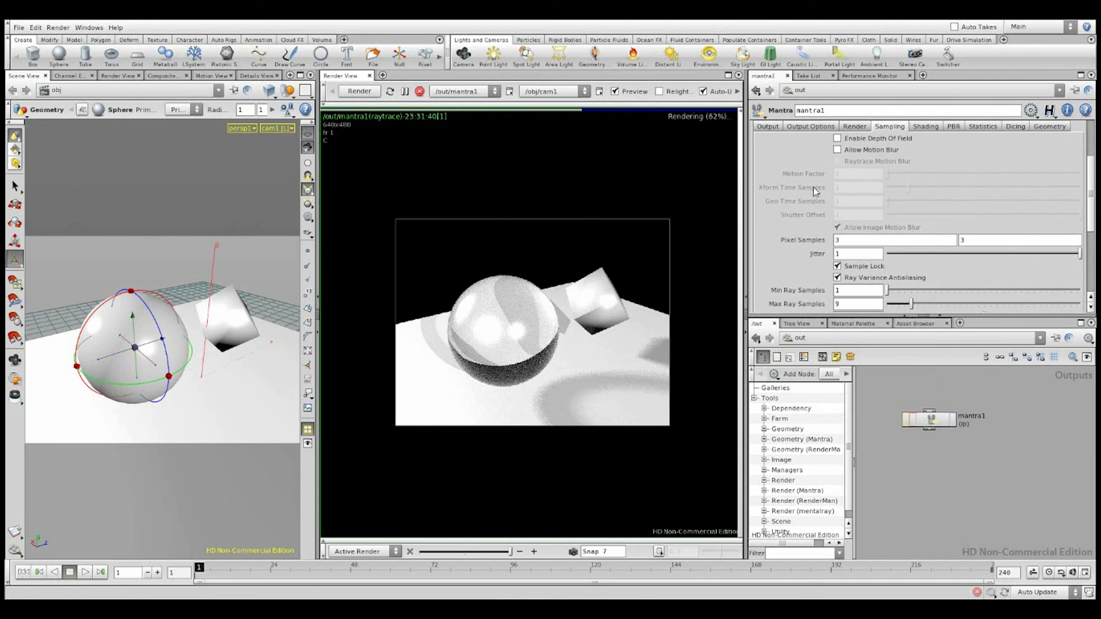
Try Enable Depth Of Field in mantra1's sampling settings and switch it off again
click(837, 139)
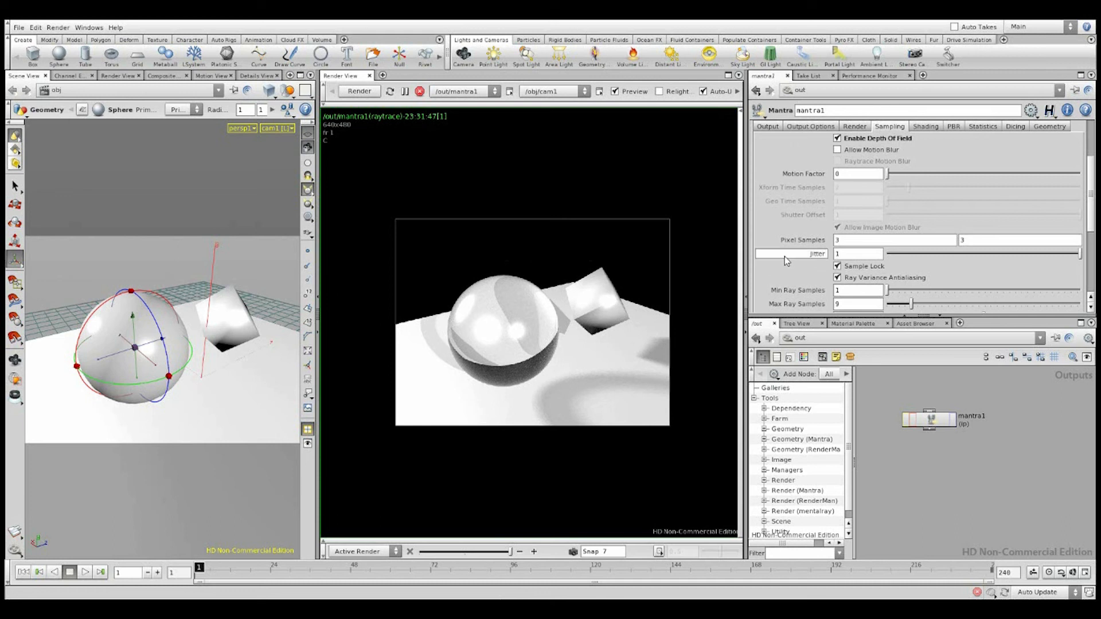
mouse_move(786, 261)
mouse_move(837, 142)
click(837, 138)
Enable Allow Motion Blur on mantra1 and pause the render updates
click(837, 150)
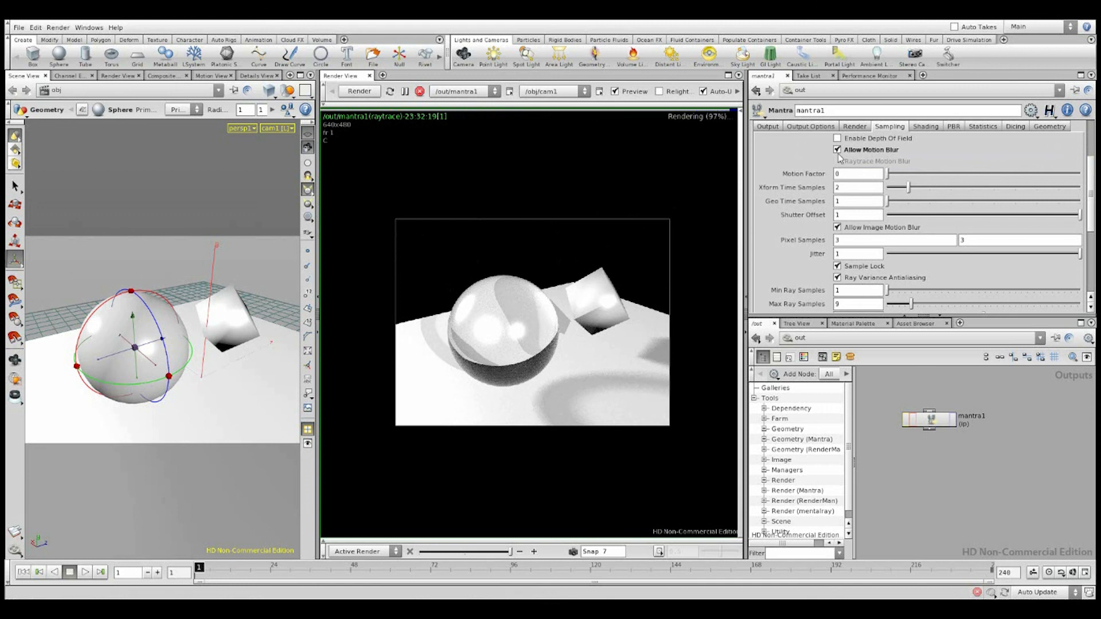
click(405, 91)
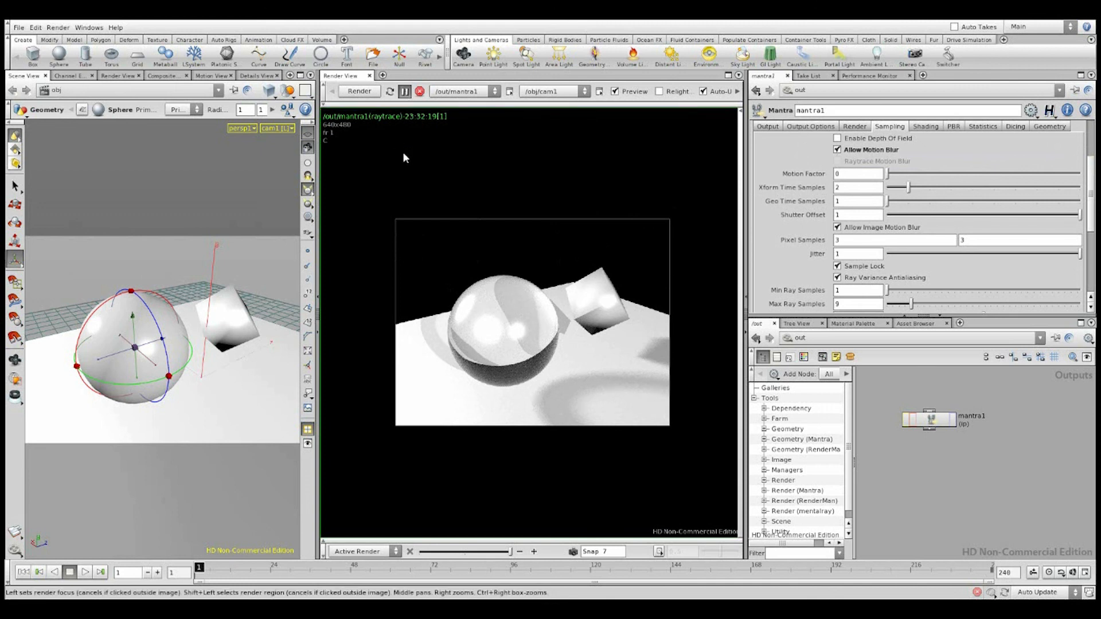
Move the sphere object away from the box to about Z -2.98 and keyframe its translation at frame 1
click(798, 338)
click(818, 375)
scroll(907, 451, down, 4)
middle_drag(906, 417, 901, 444)
drag(934, 438, 932, 439)
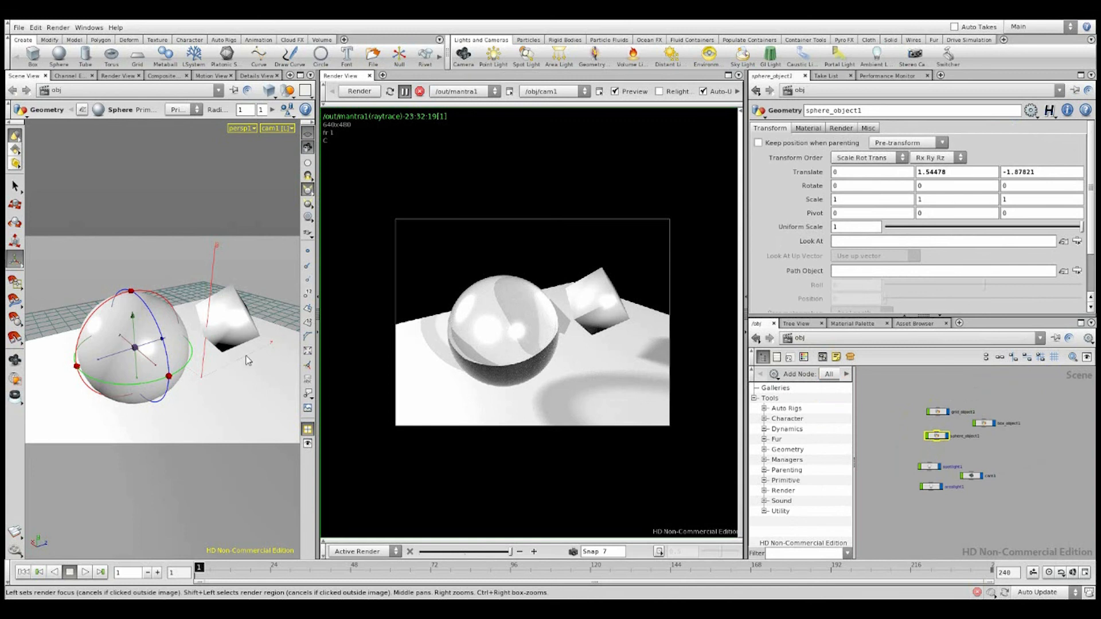
drag(154, 344, 93, 365)
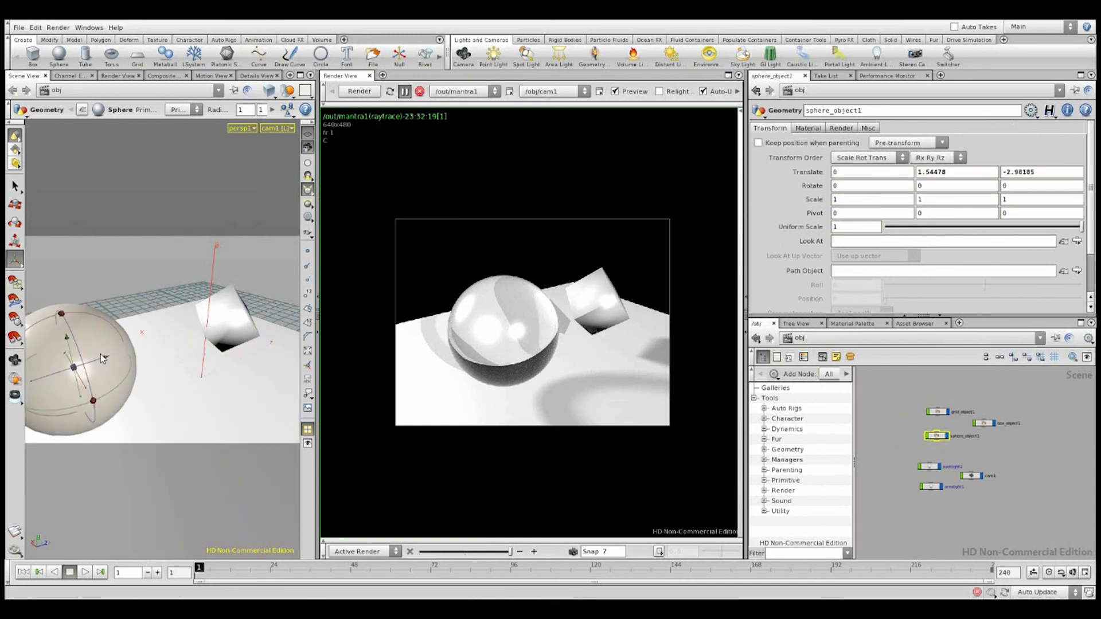
right_click(789, 174)
mouse_move(815, 194)
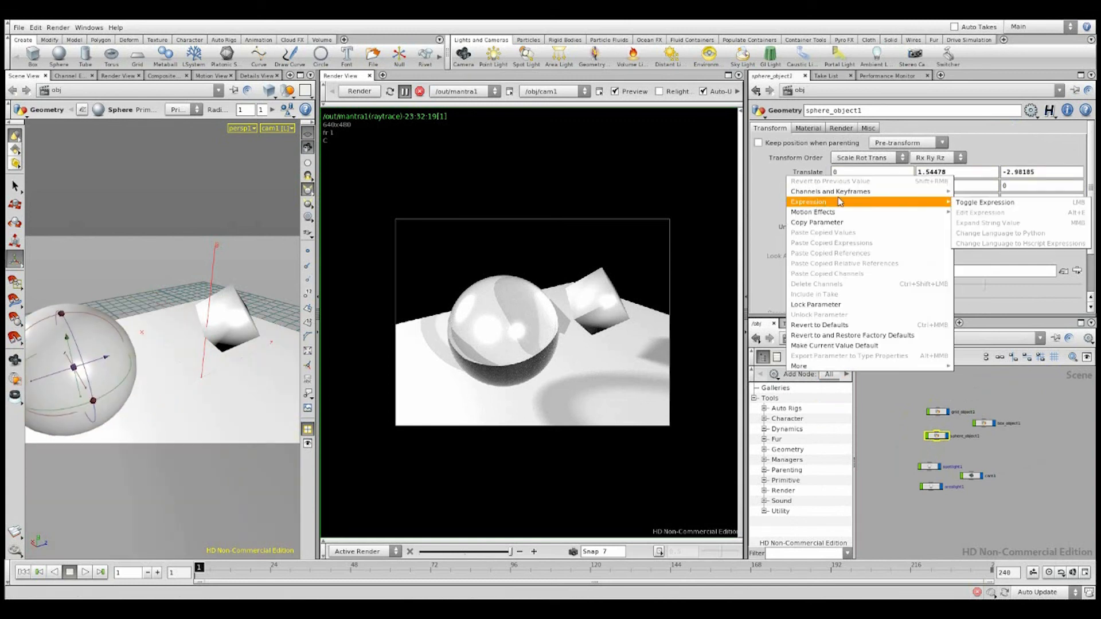
click(986, 205)
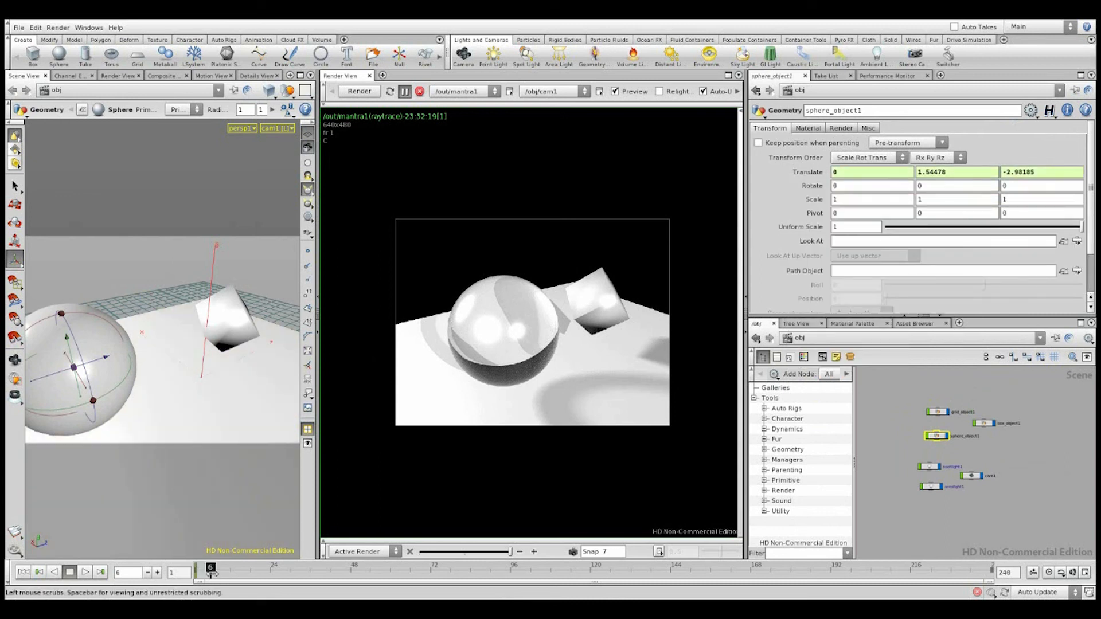
Move the sphere to about Z 0.18 at frame 6 and commit the change as a translation keyframe
drag(108, 360, 242, 344)
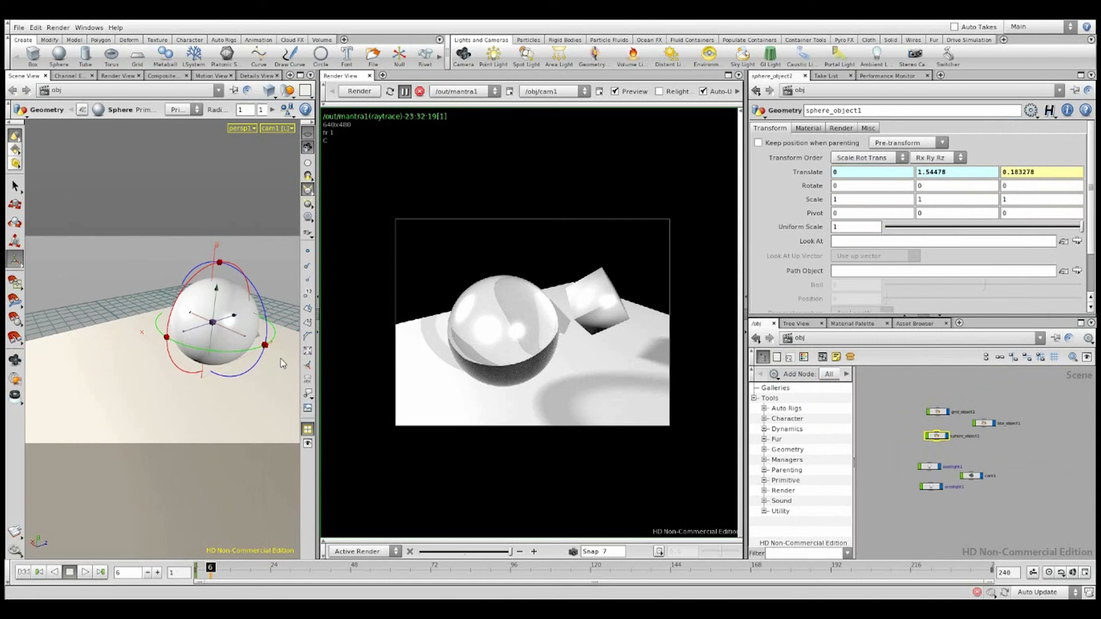
right_click(805, 173)
mouse_move(838, 190)
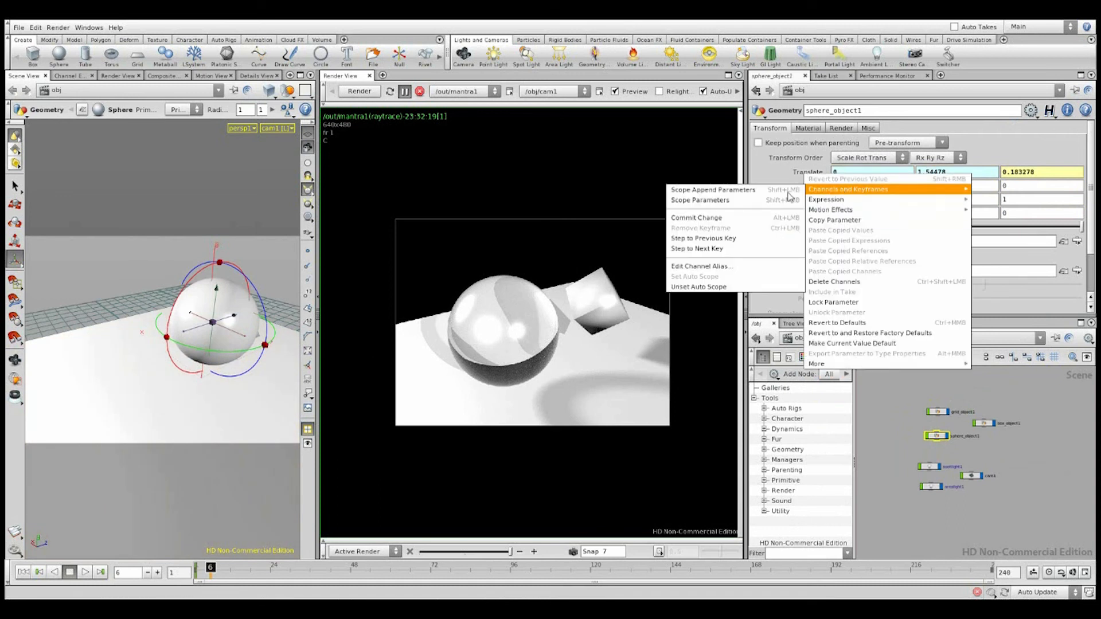
click(729, 218)
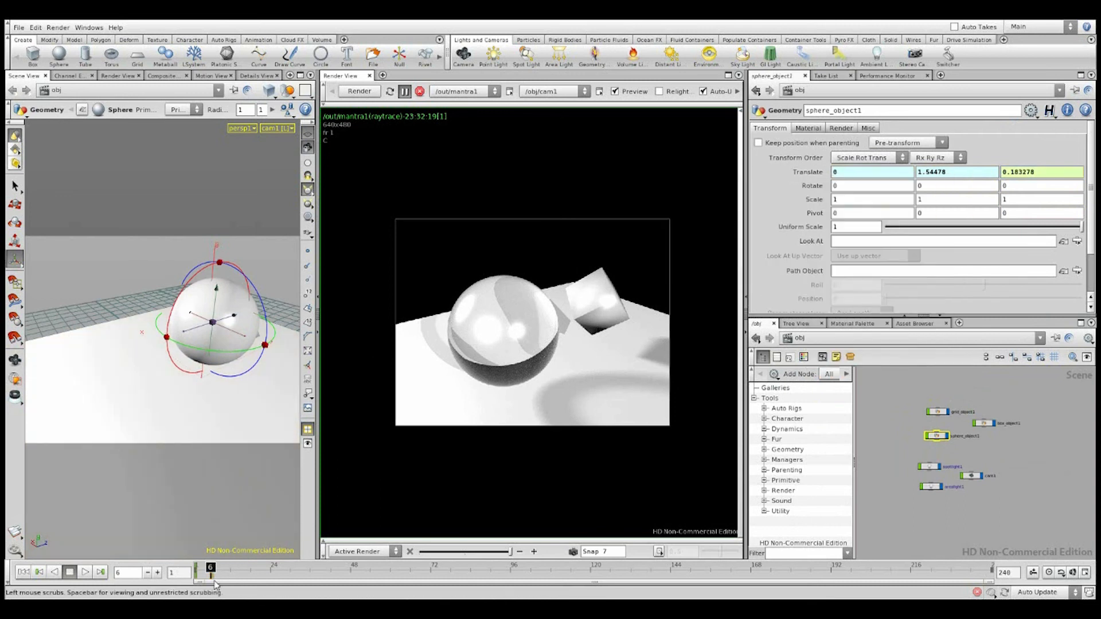
Shorten the timeline to end at frame 17 and resume rendering with mantra1's parameters open at frame 4
mouse_move(992, 583)
mouse_down()
mouse_move(246, 572)
mouse_move(382, 571)
mouse_move(290, 572)
mouse_move(334, 575)
mouse_up()
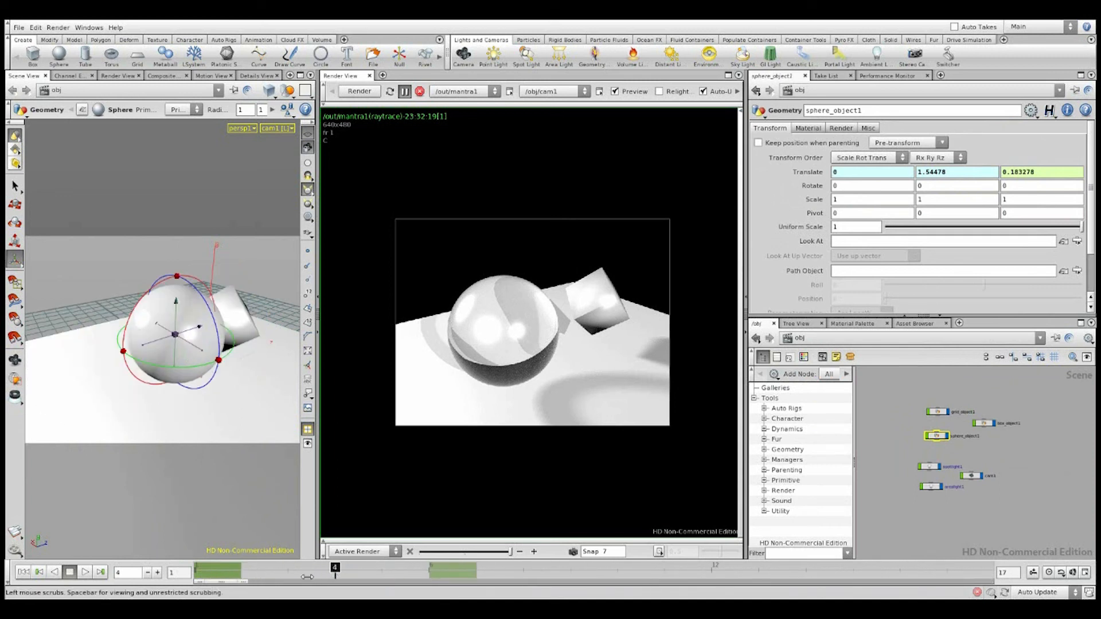
click(866, 337)
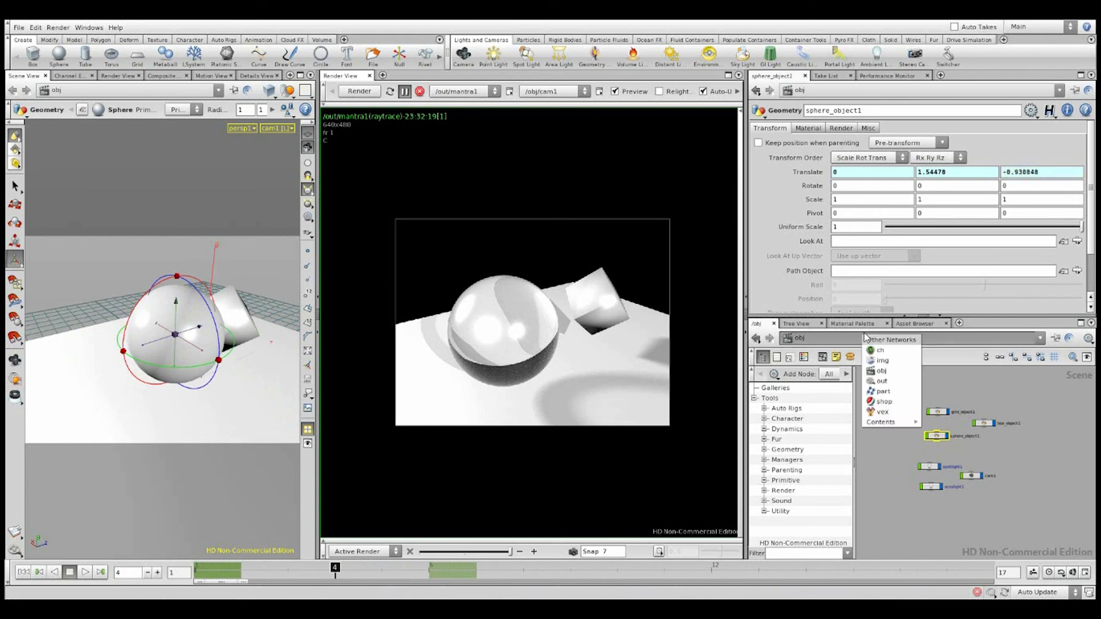
click(882, 381)
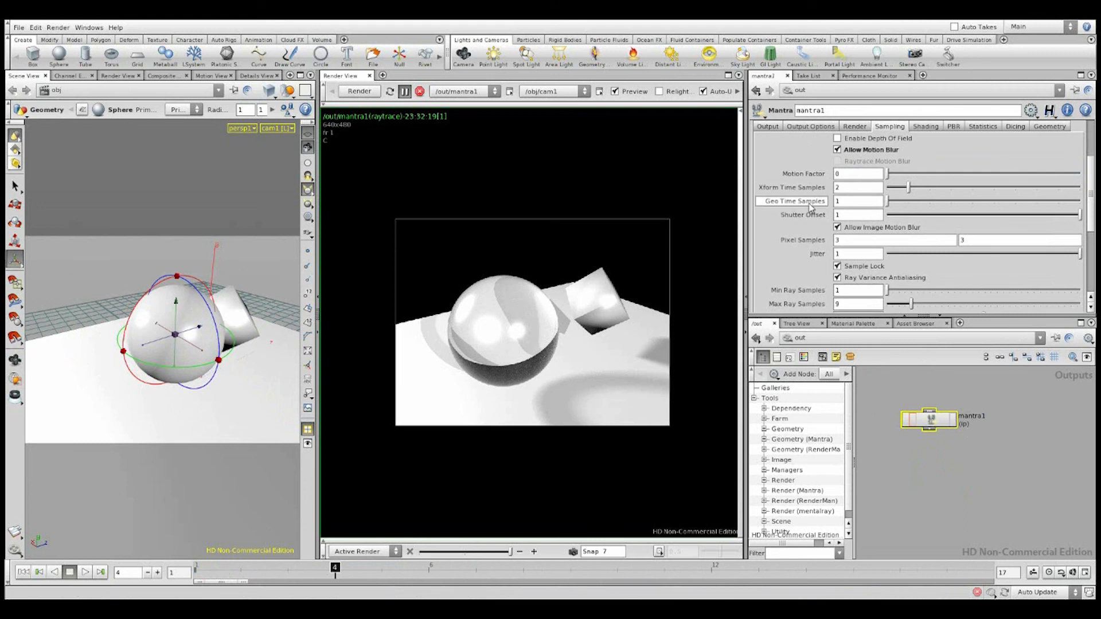
click(405, 92)
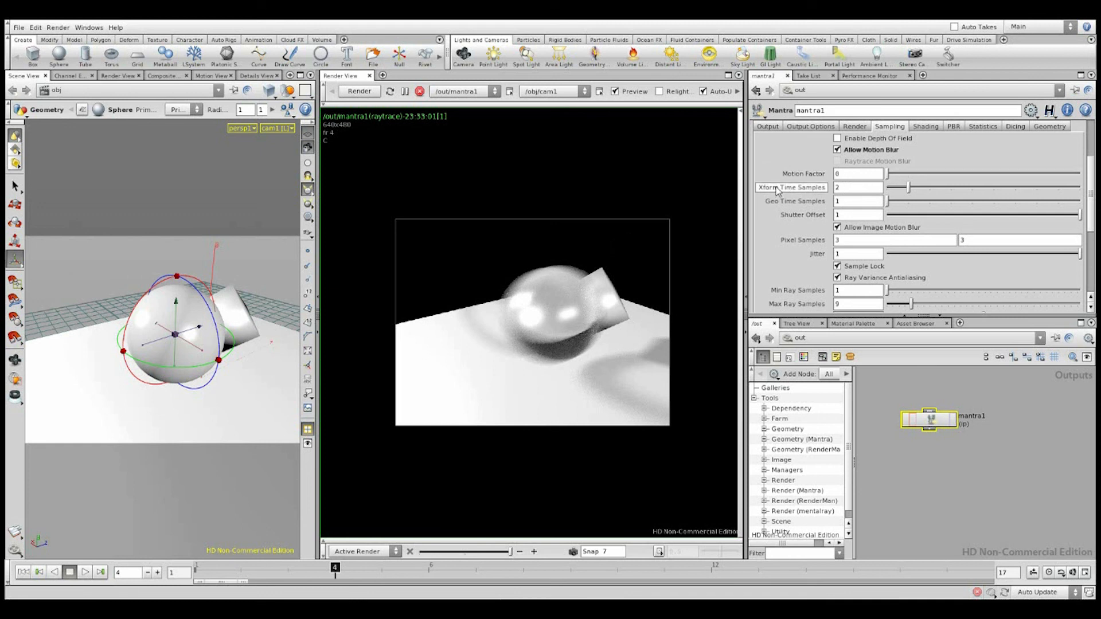
Try mantra1's Xform Time Samples at 3 and 6, restore it to 2, and compare the render with a snapshot
drag(910, 189, 928, 192)
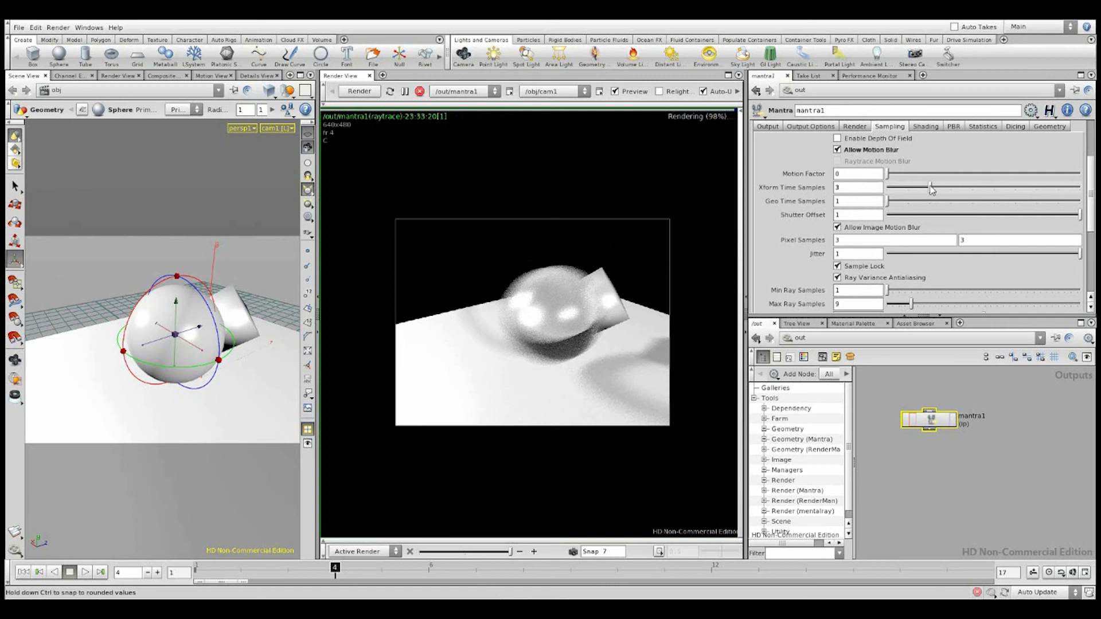
drag(932, 190, 997, 189)
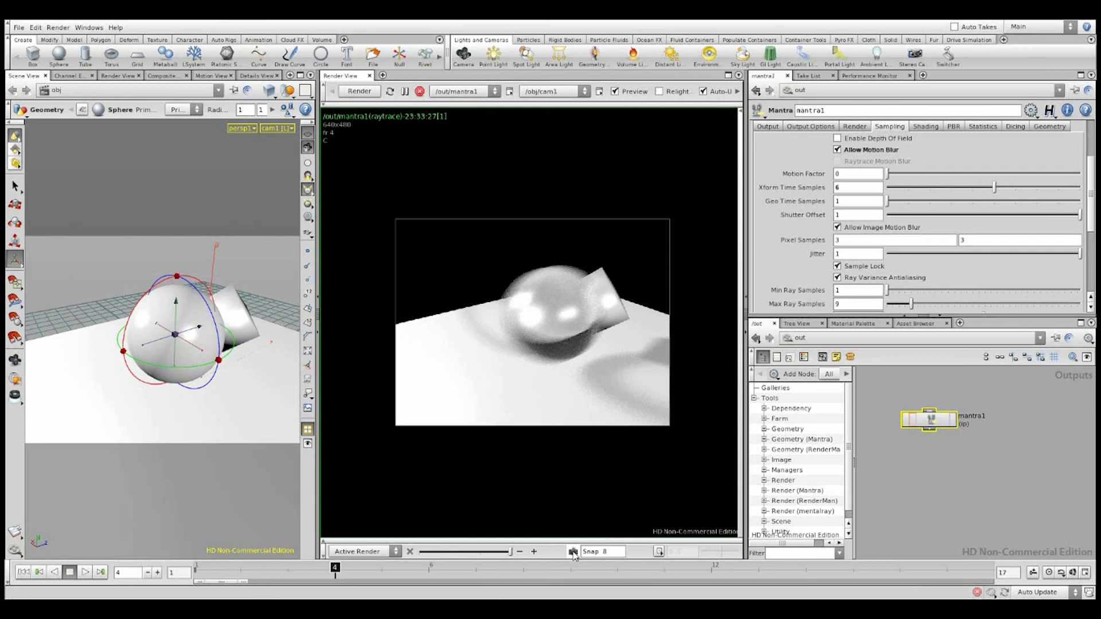
drag(995, 188, 909, 188)
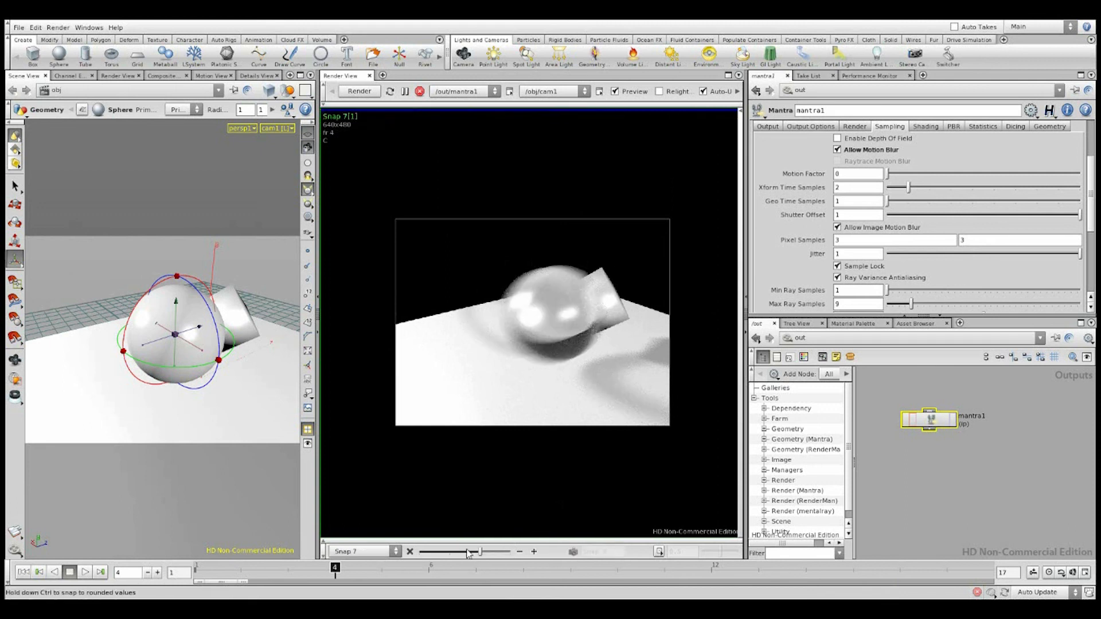
drag(501, 543, 546, 540)
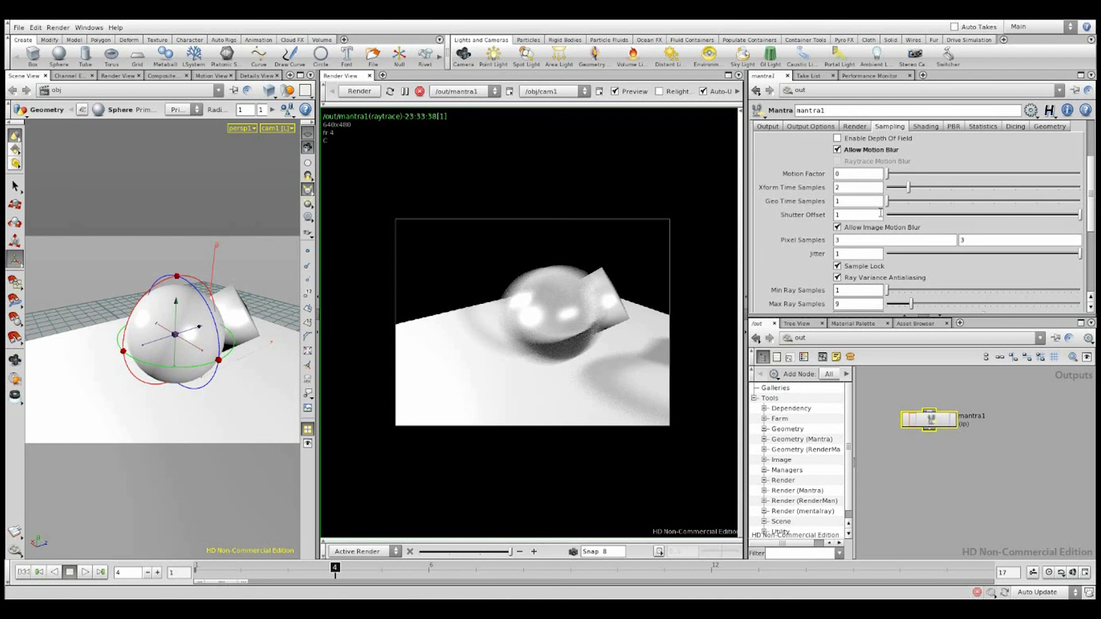
Test mantra1's Geo Time Samples at 2 and 5, settle on 2, and read the parameter's help
click(909, 203)
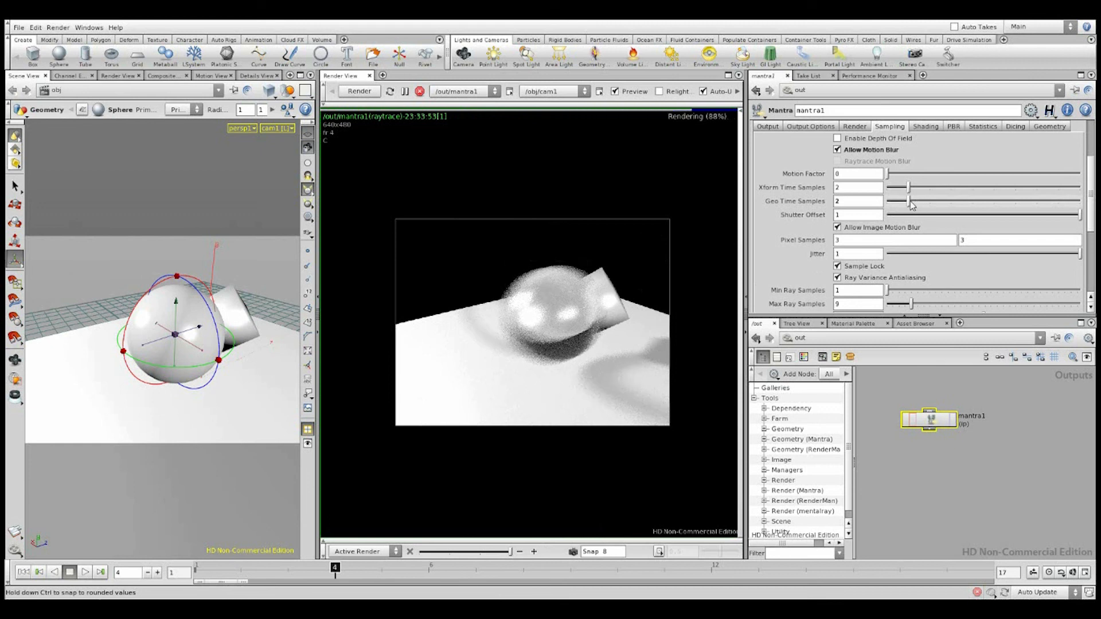
drag(929, 205, 973, 202)
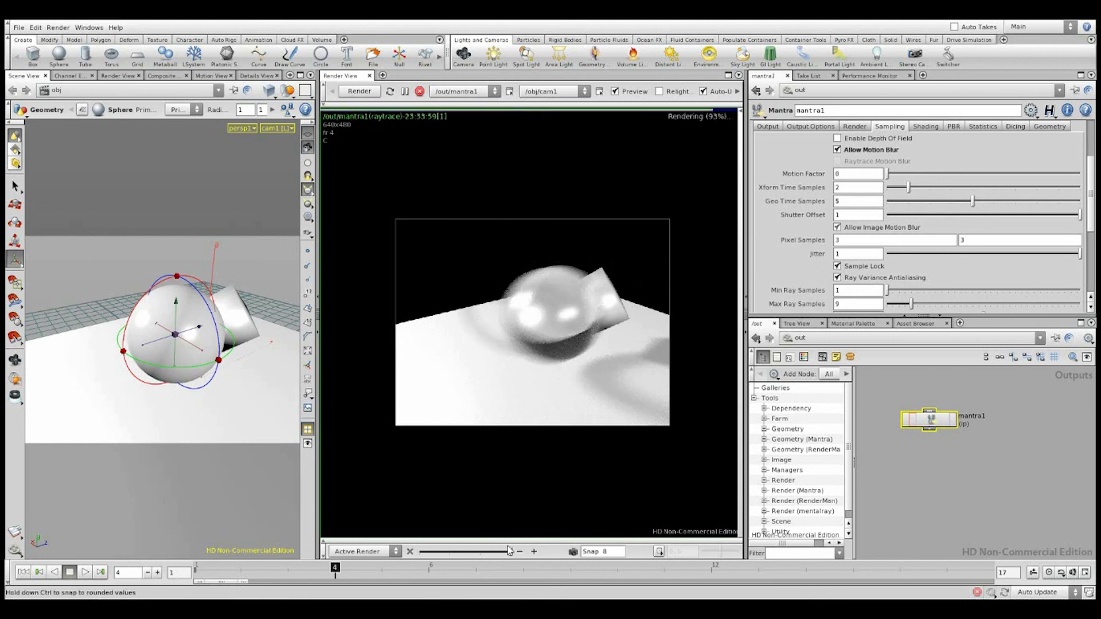
drag(974, 200, 908, 201)
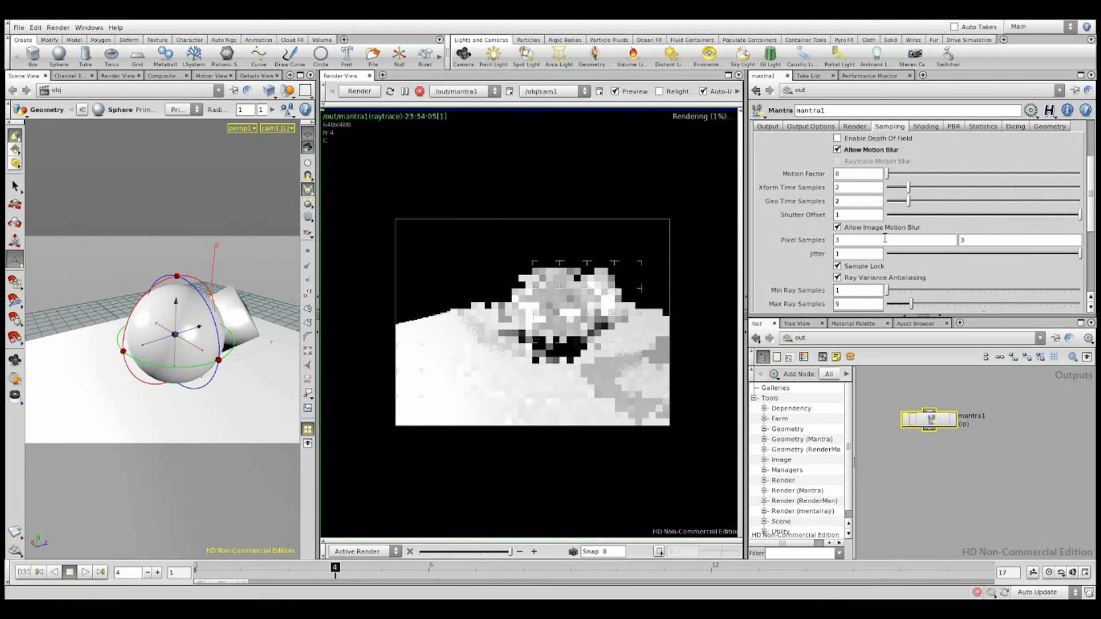
mouse_move(799, 200)
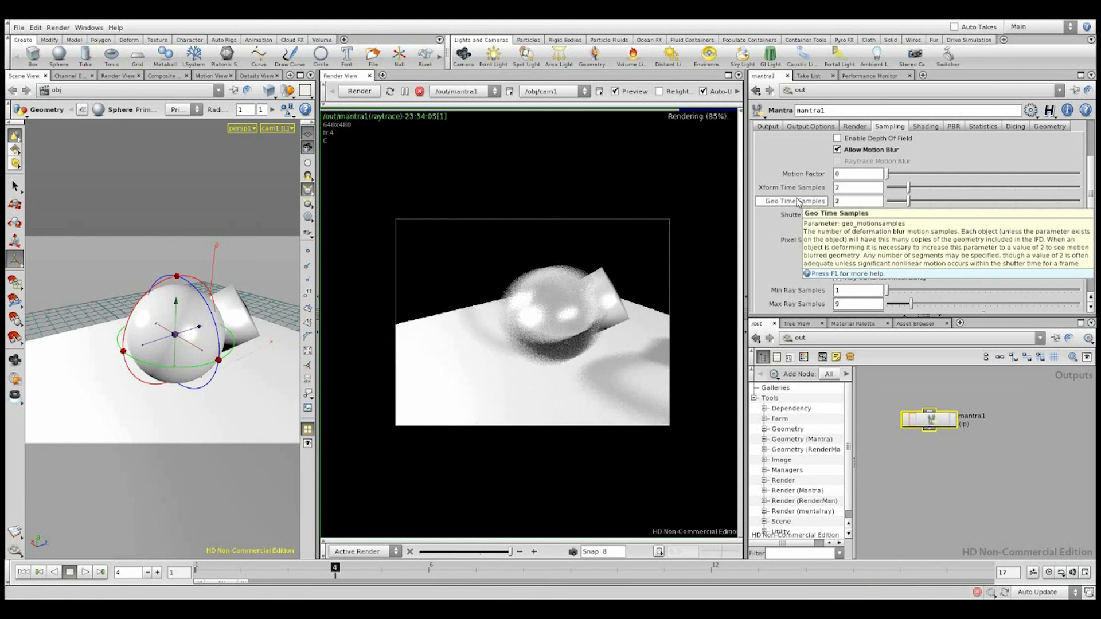
Set mantra1's Motion Factor to 0.729 and check the resulting render
drag(888, 174, 1029, 177)
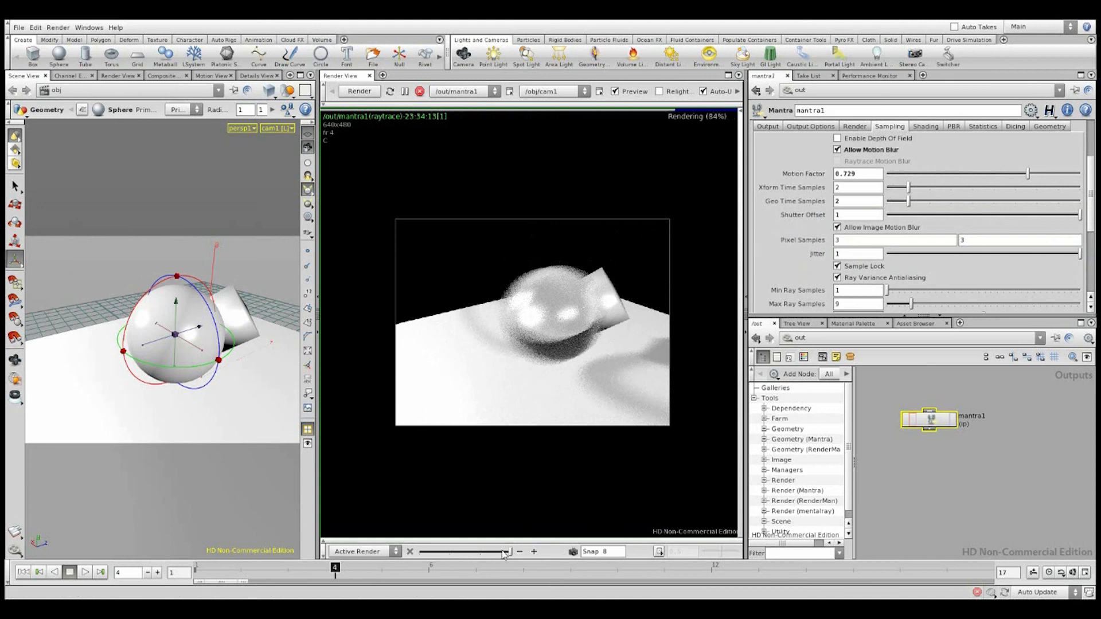
mouse_move(511, 555)
mouse_down()
mouse_move(483, 554)
mouse_move(511, 552)
mouse_up()
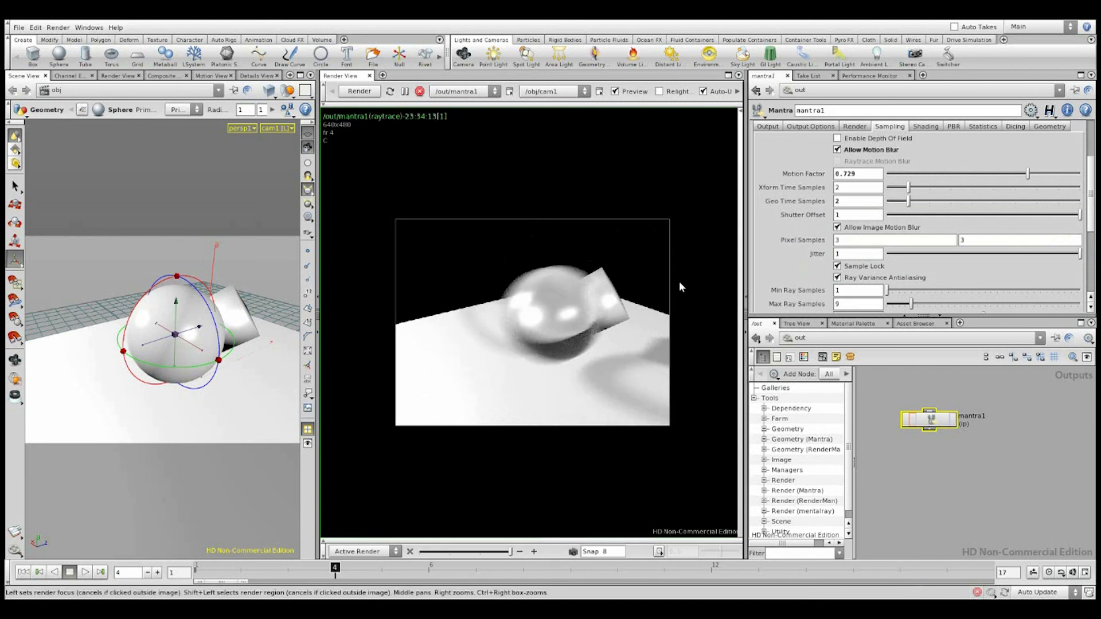
Compare mantra1's Shutter Offset at -1 and 1, taking a snapshot of the -1 render
drag(938, 217, 873, 220)
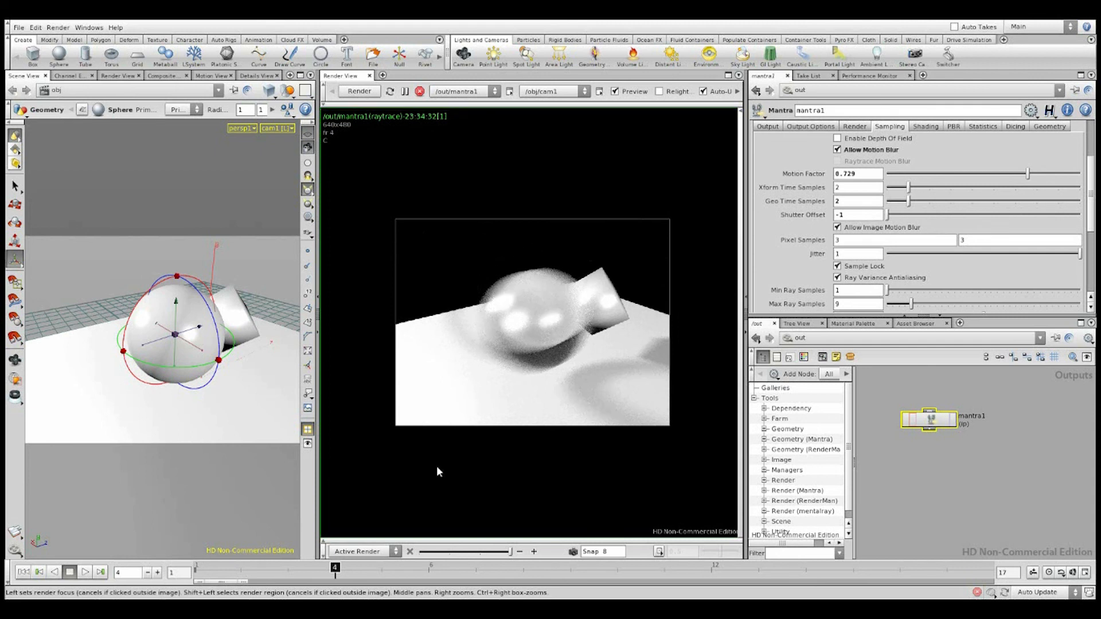
click(535, 552)
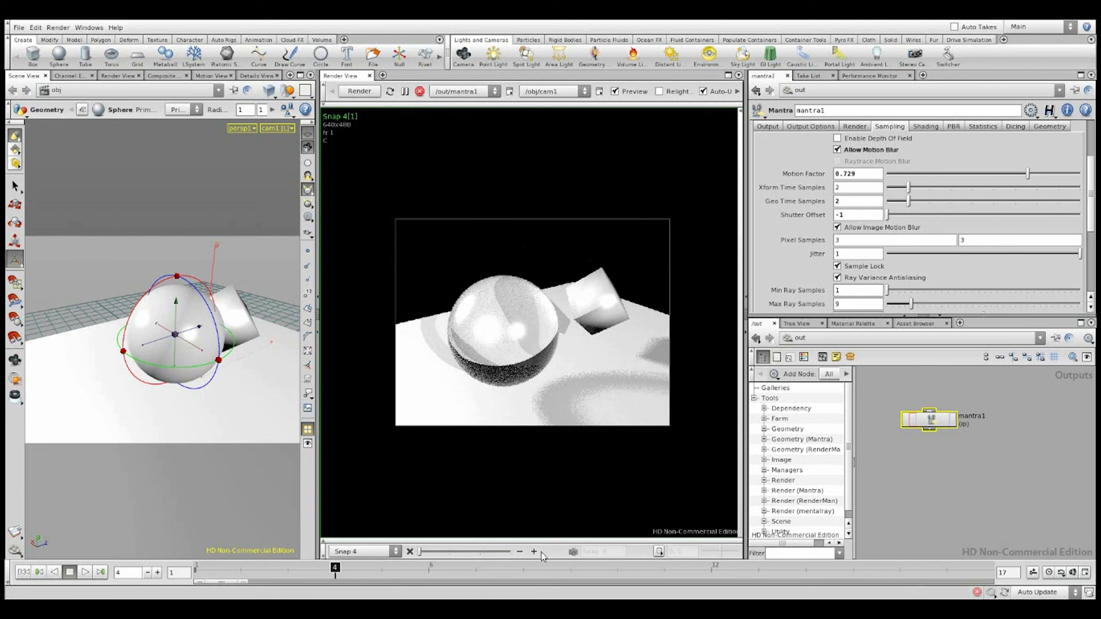
drag(423, 553, 510, 553)
click(580, 554)
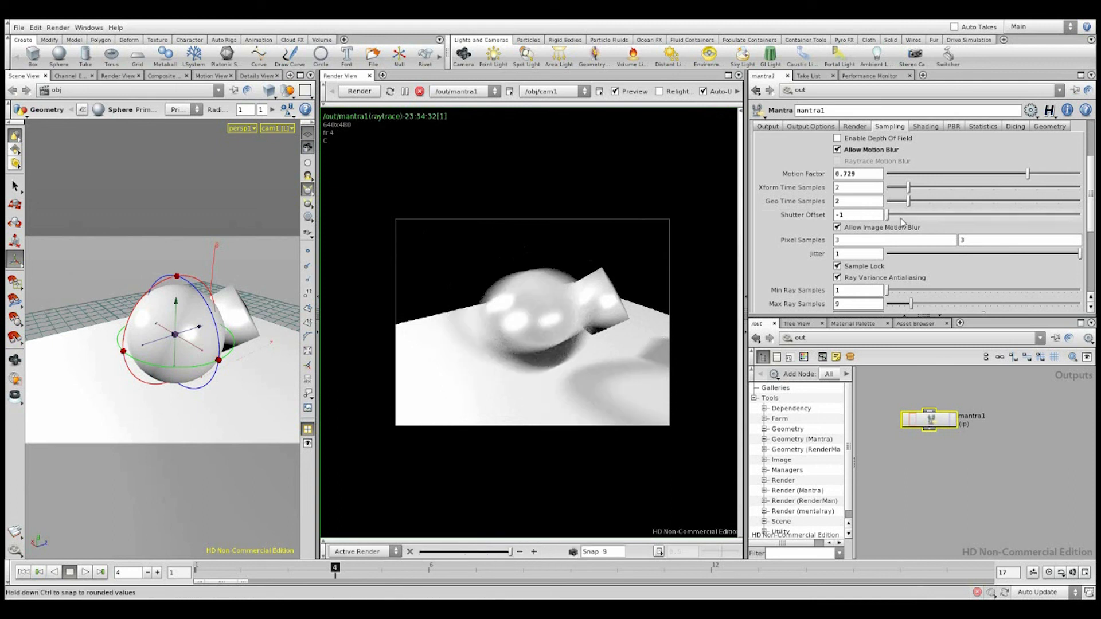
drag(889, 217, 1080, 214)
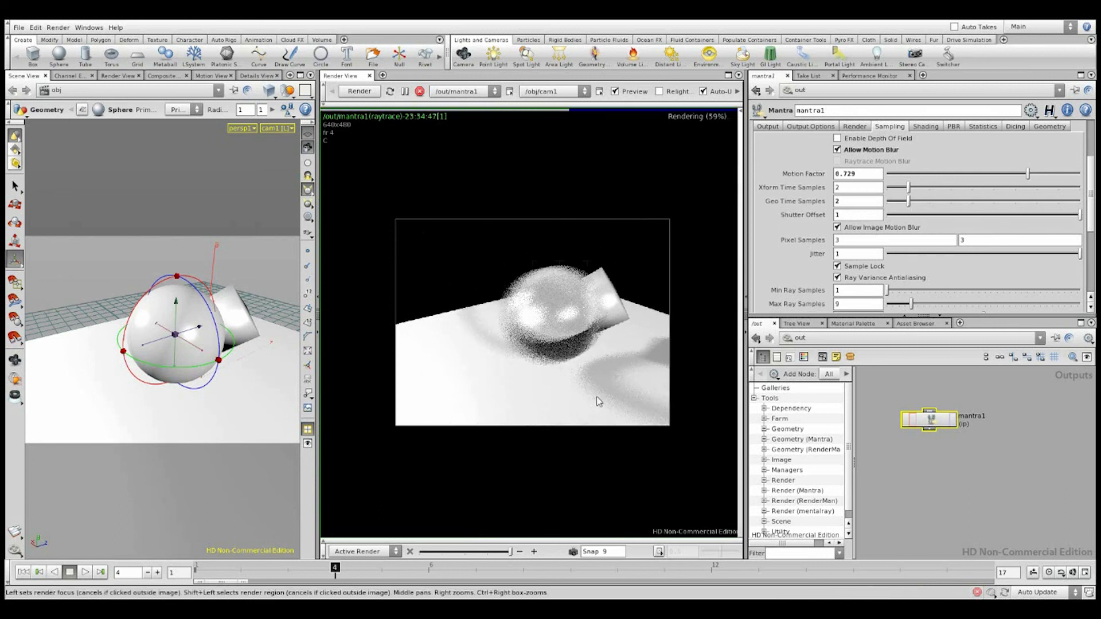
mouse_move(512, 557)
mouse_down()
mouse_move(497, 553)
mouse_move(524, 553)
mouse_move(492, 554)
mouse_move(519, 552)
mouse_up()
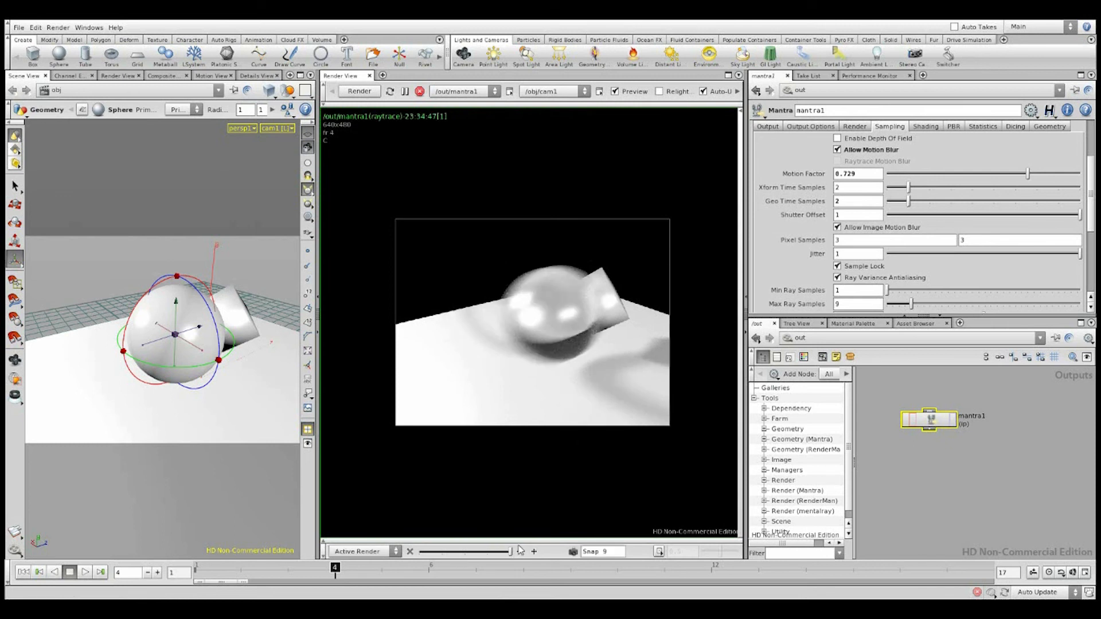
Turn off Allow Motion Blur on mantra1 and open its shading properties to view the ray limits
scroll(799, 235, down, 5)
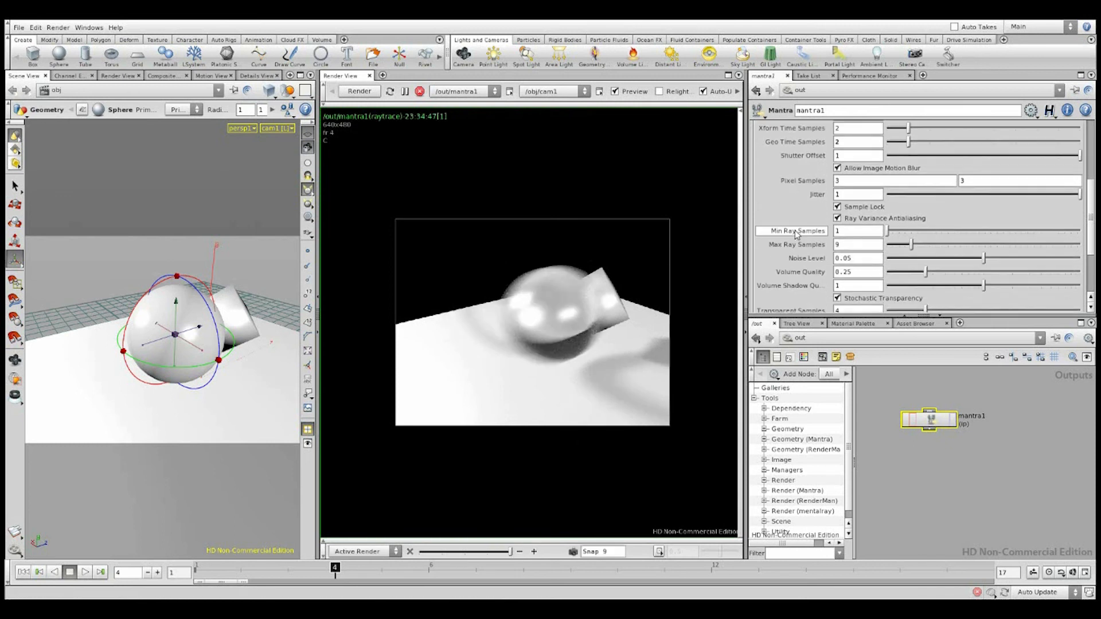
scroll(822, 206, up, 5)
click(837, 240)
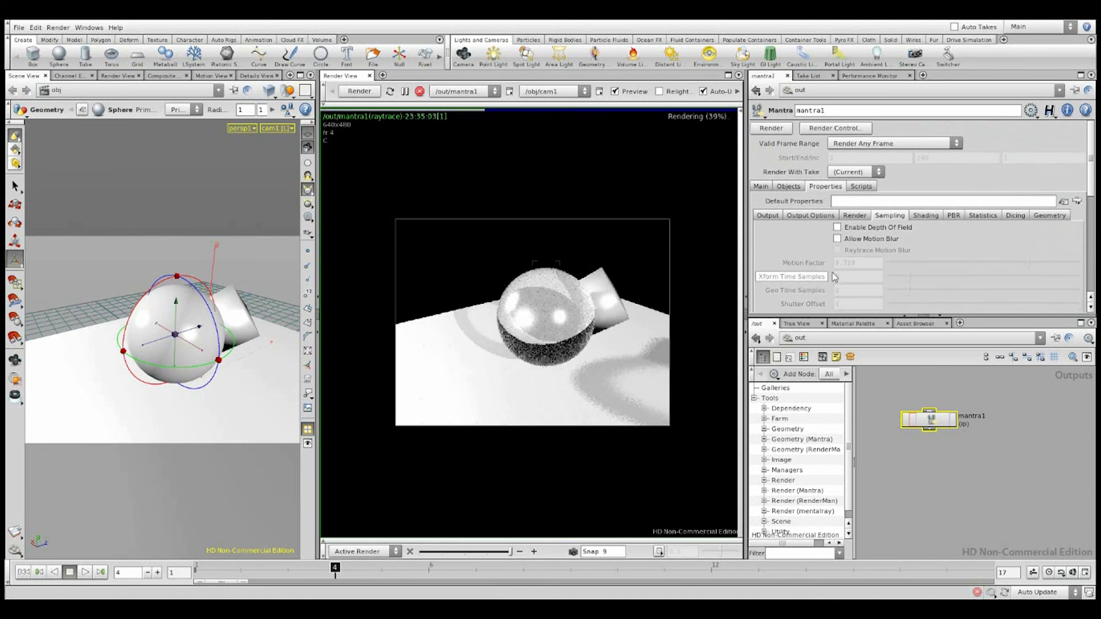
click(928, 216)
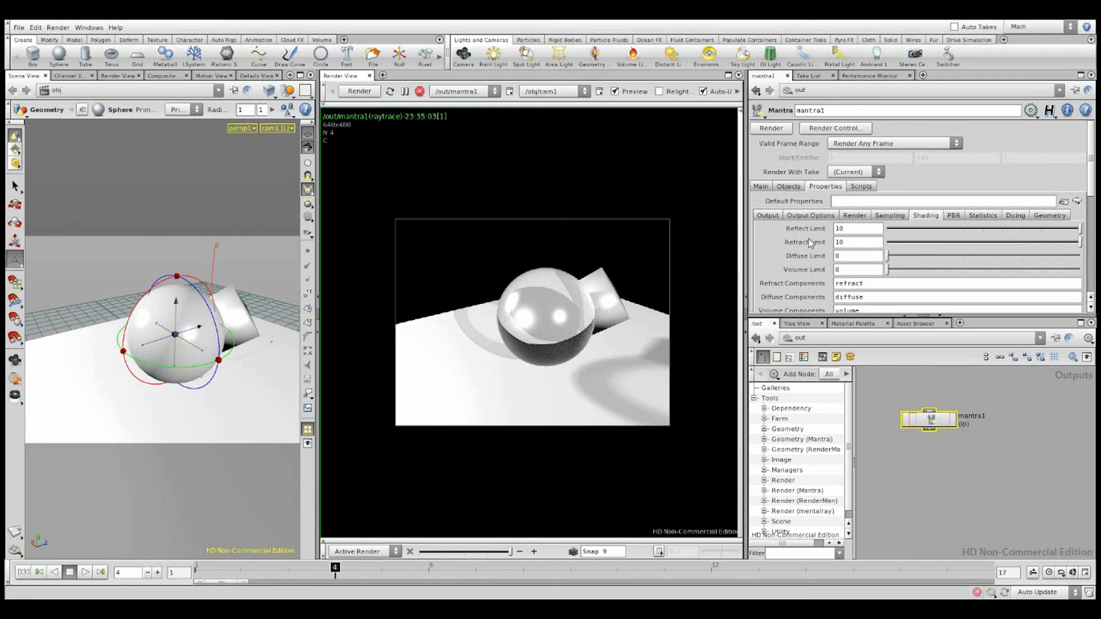
scroll(811, 241, down, 3)
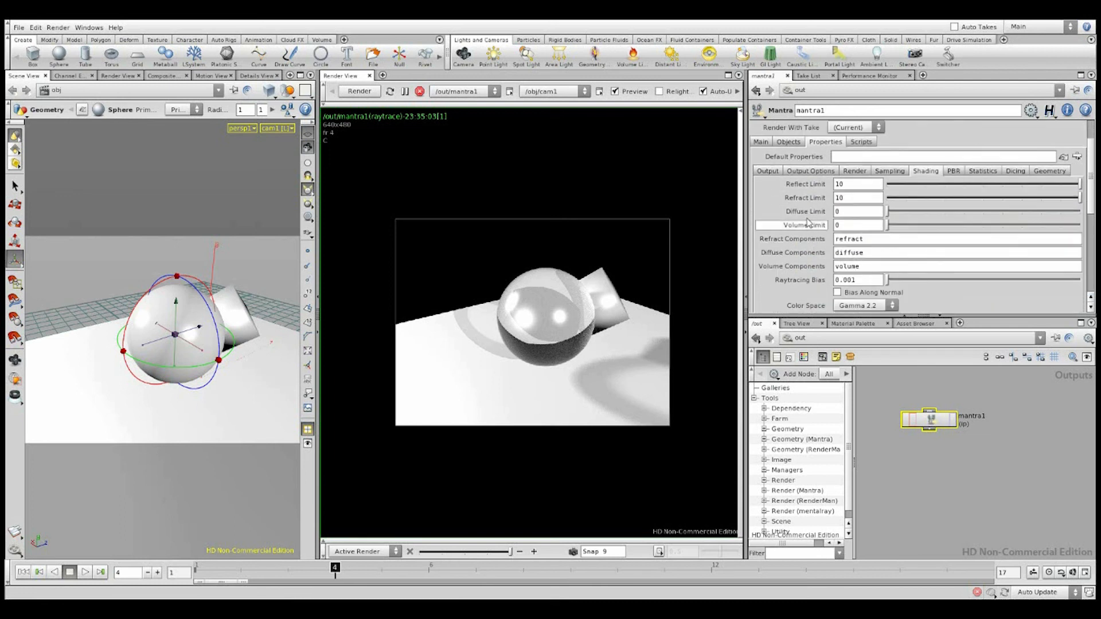
Set mantra1's shading Color Space to Linear and compare the resulting render with the Gamma 2.2 one
scroll(809, 235, down, 3)
click(849, 263)
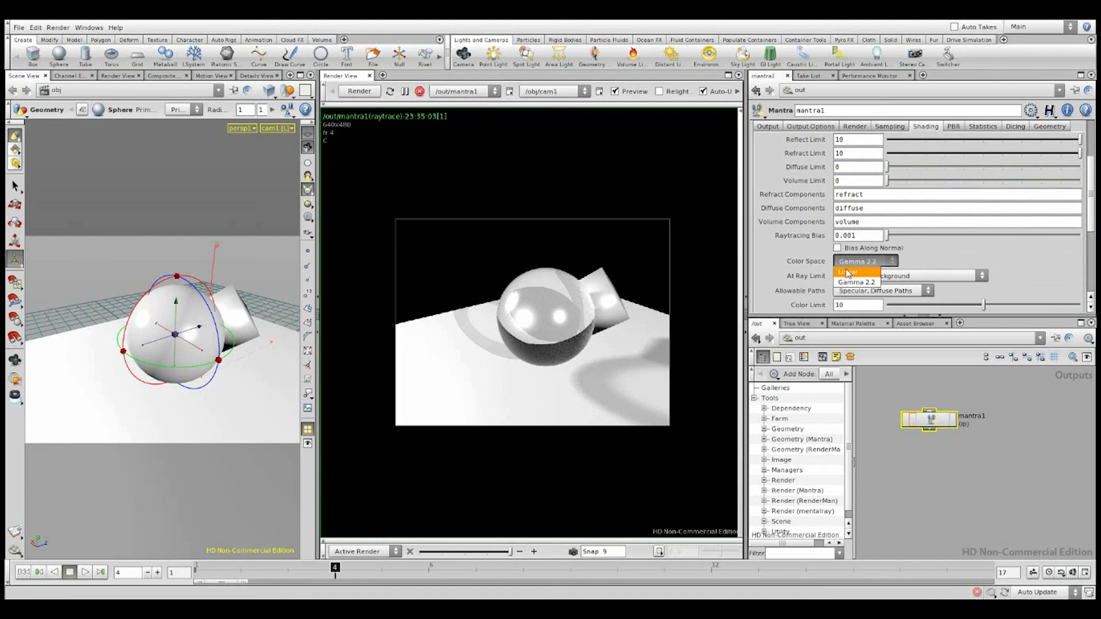
click(848, 272)
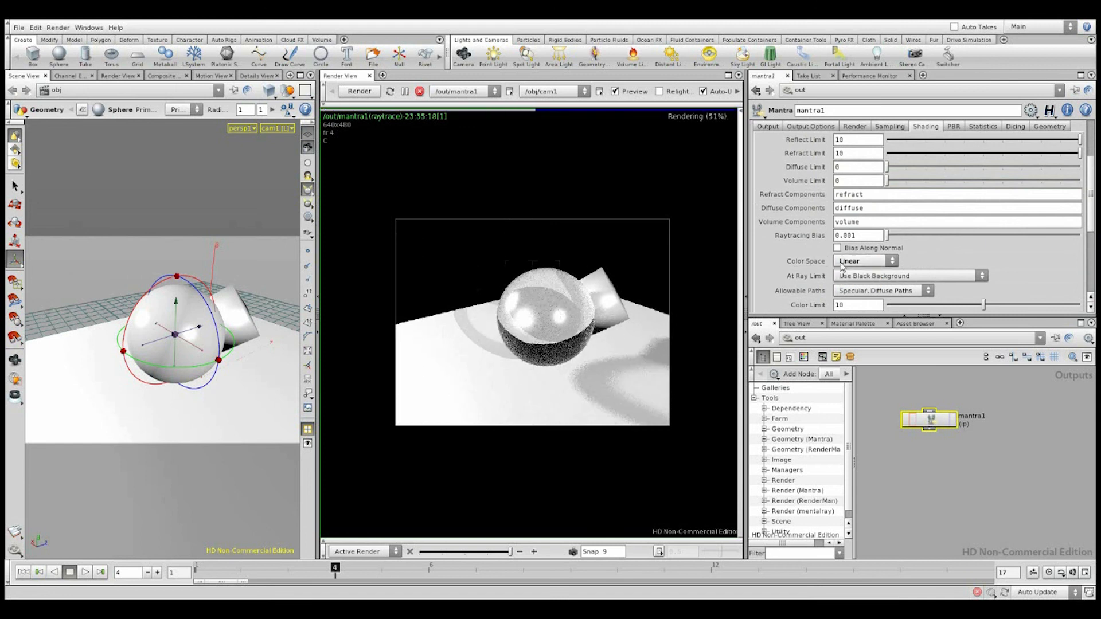
click(849, 262)
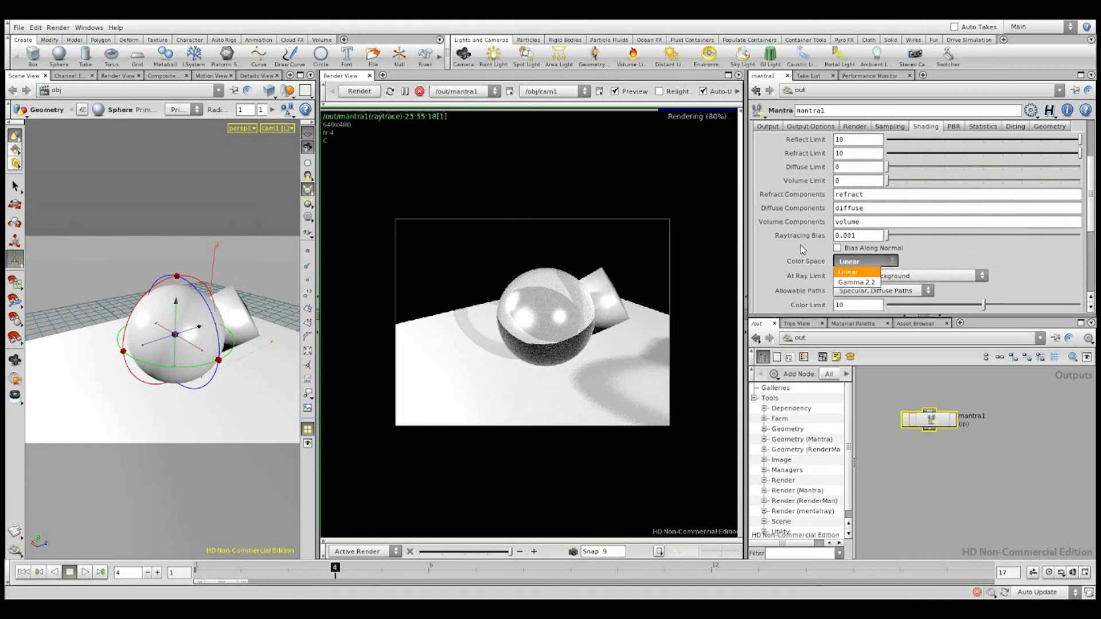
click(848, 272)
click(851, 263)
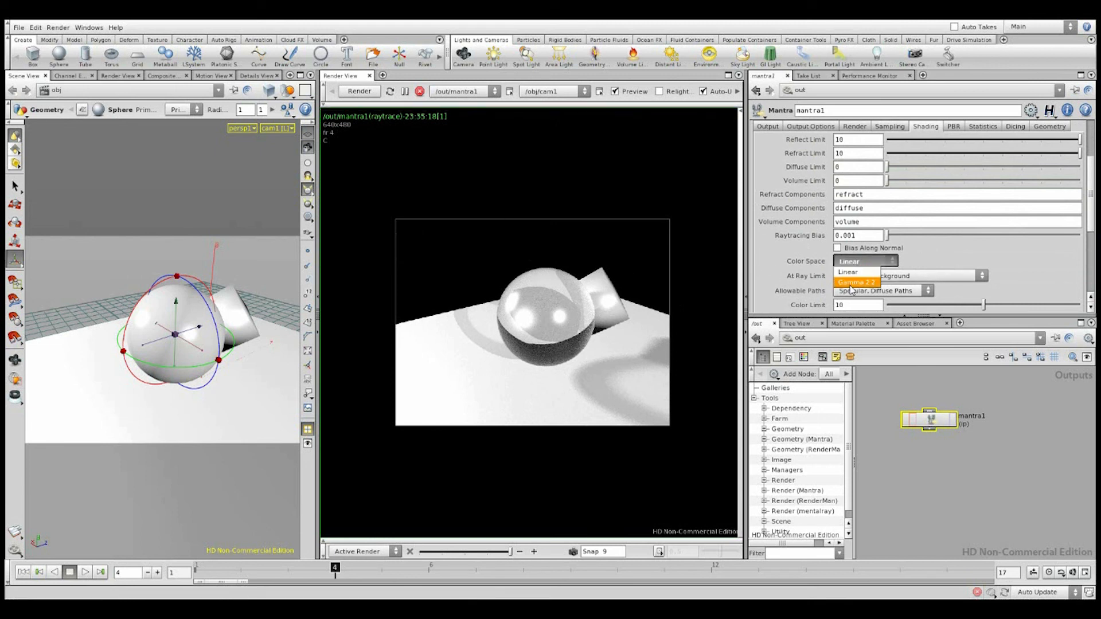
click(858, 273)
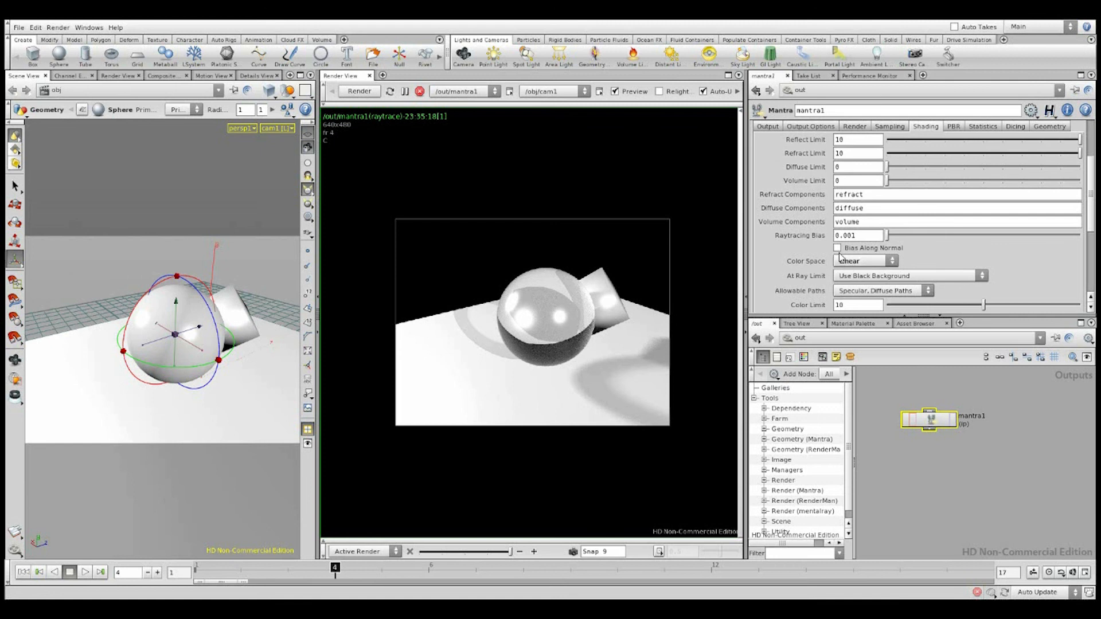
Look through mantra1's PBR, Statistics and Dicing properties and read the help for Shading Quality Multiplier
click(954, 127)
click(978, 127)
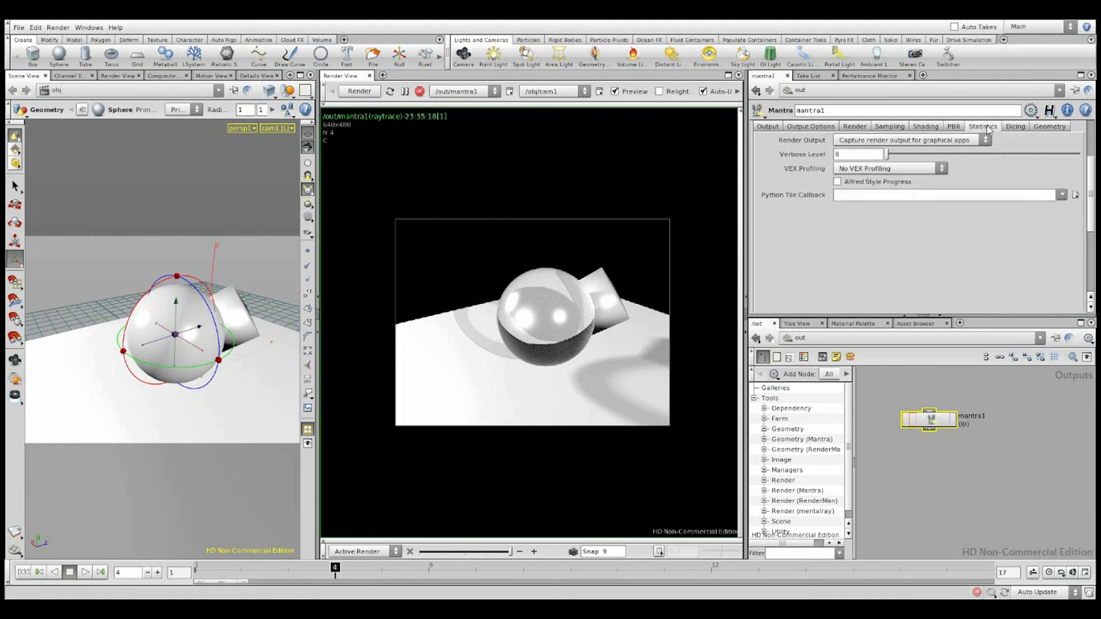
click(1018, 127)
scroll(974, 172, up, 2)
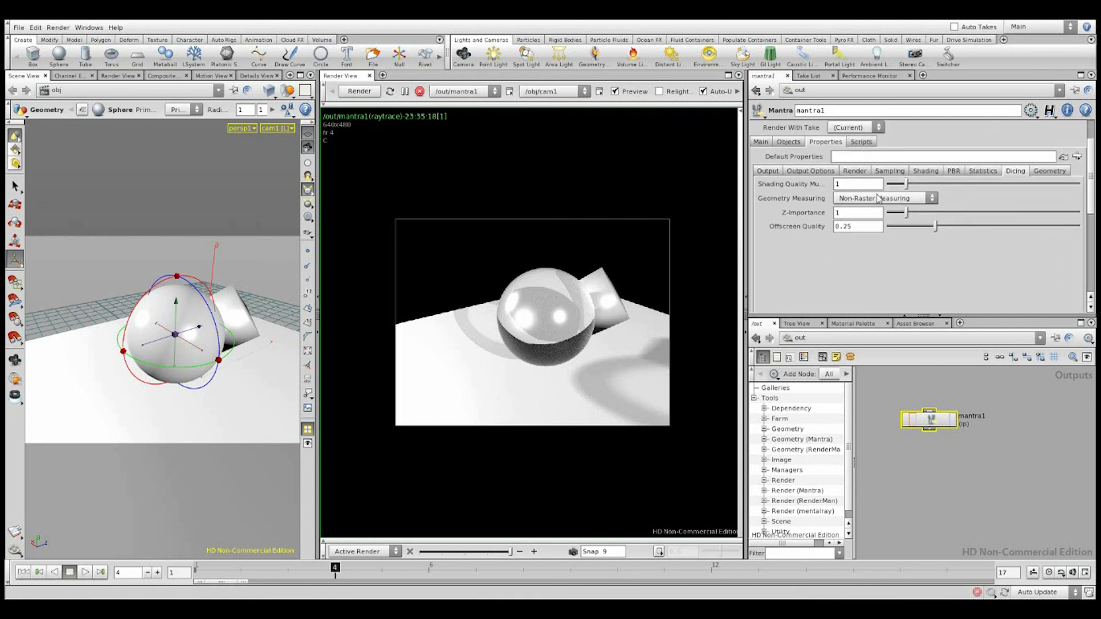
mouse_move(805, 190)
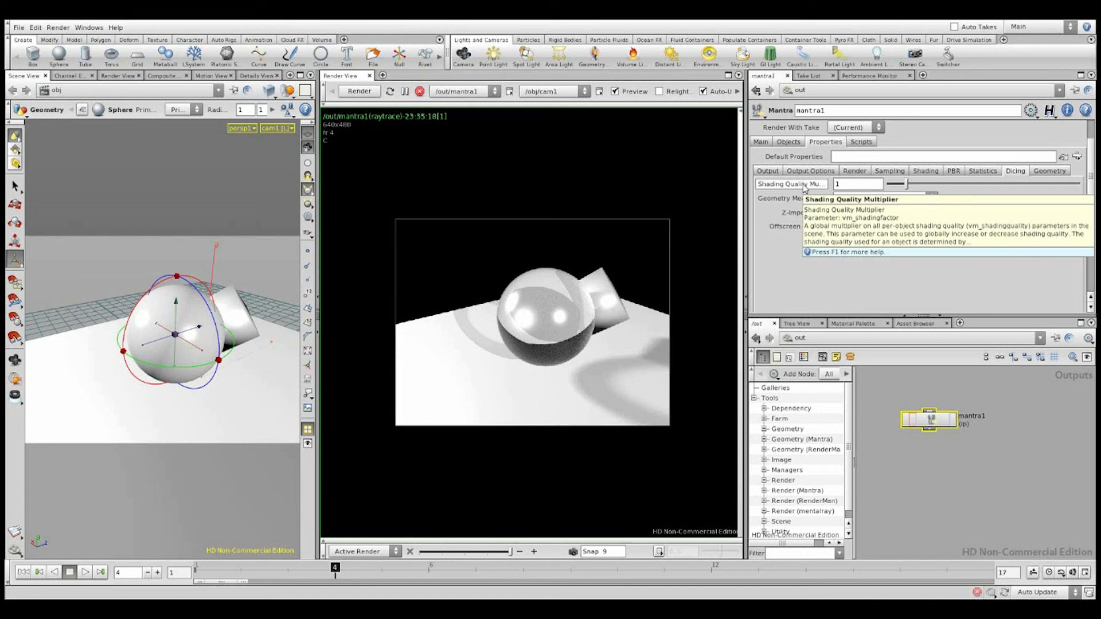
Test mantra1's Shading Quality Multiplier at 0.26 and 3 in a closer render view, and return it to 1
drag(907, 184, 892, 184)
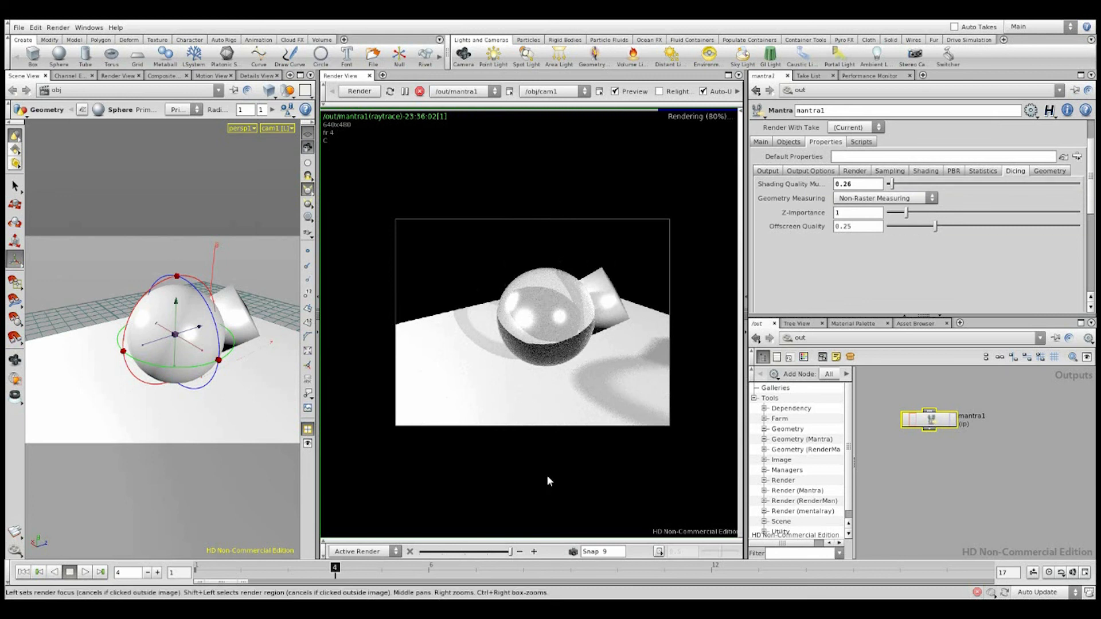
scroll(578, 285, up, 2)
scroll(577, 308, up, 1)
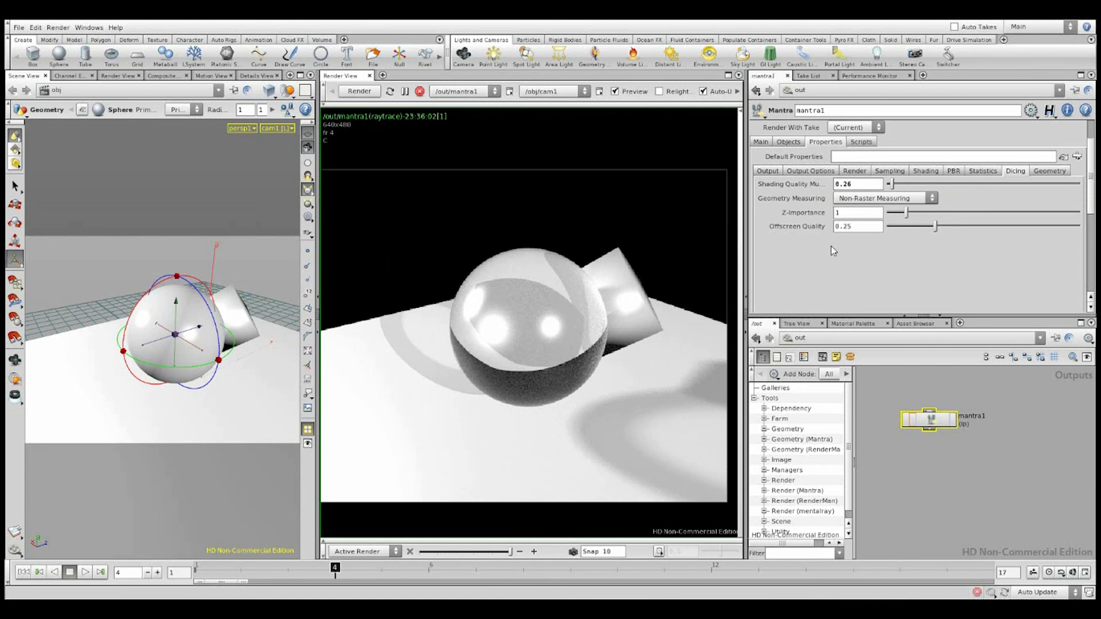
click(864, 185)
text(3)
key(Return)
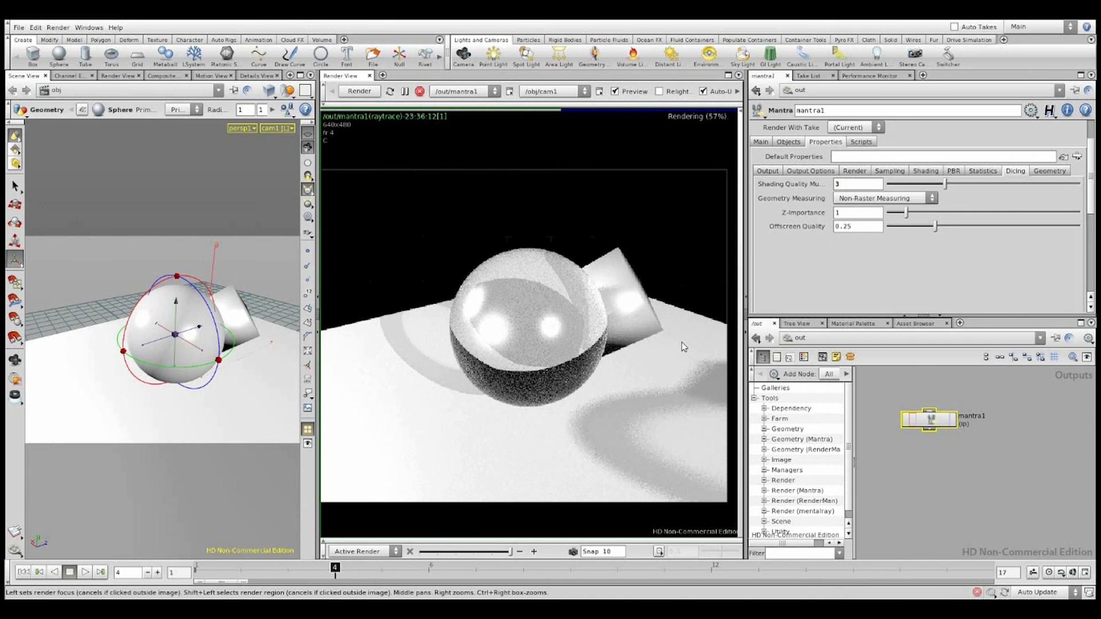
mouse_move(509, 559)
mouse_down()
mouse_move(492, 559)
mouse_move(509, 559)
mouse_up()
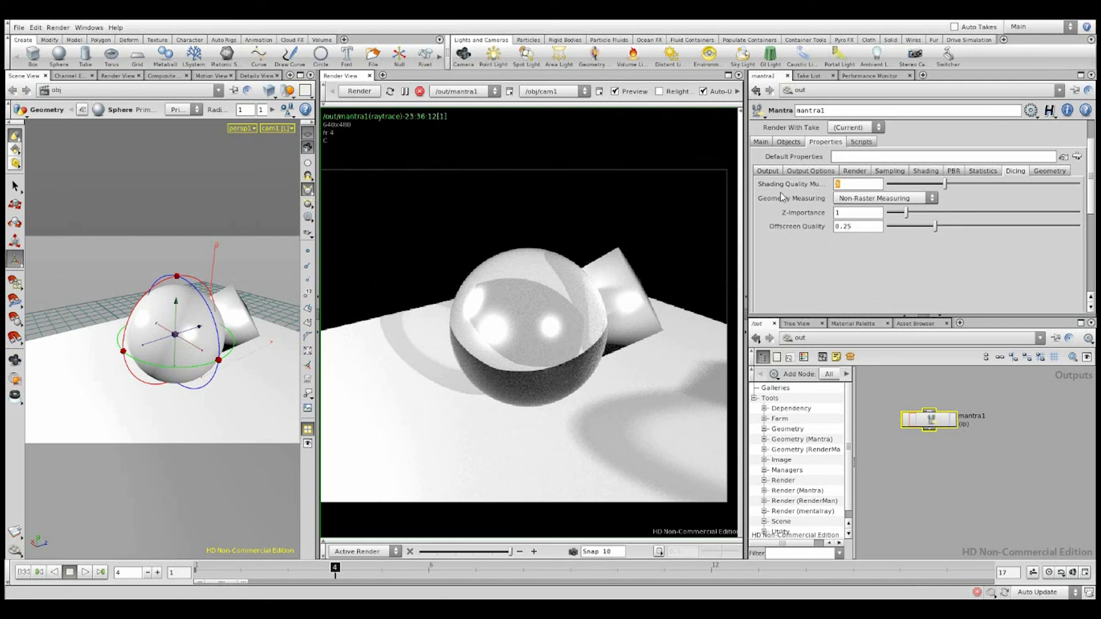
text(1)
key(Return)
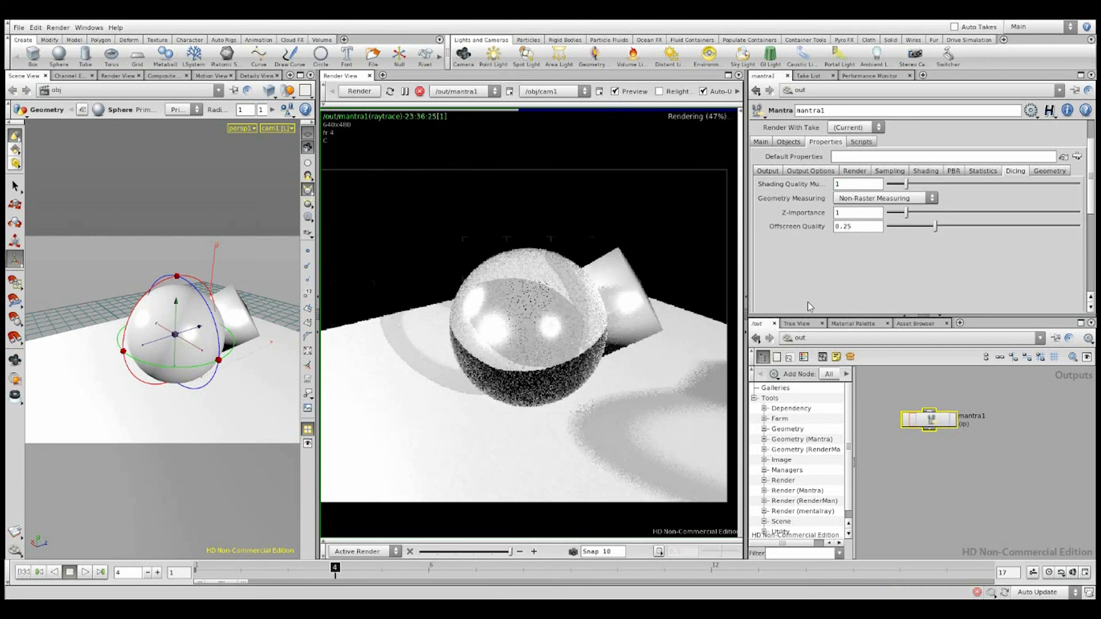
Review mantra1's Geometry and Scripts properties and the Valid Frame Range options, keeping Render Any Frame
click(1048, 171)
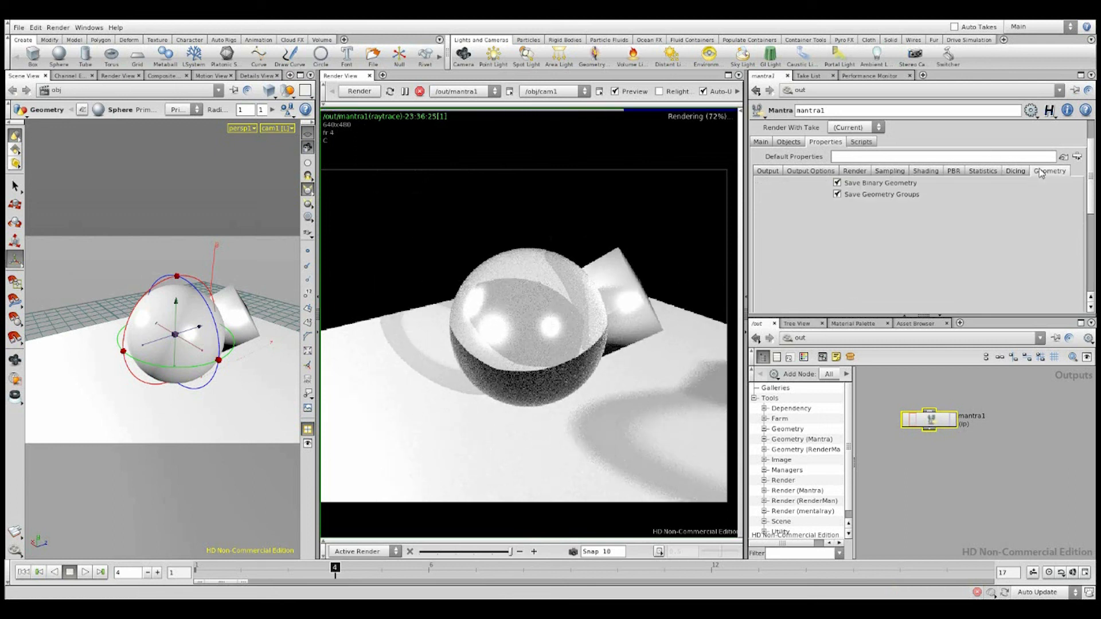
click(861, 142)
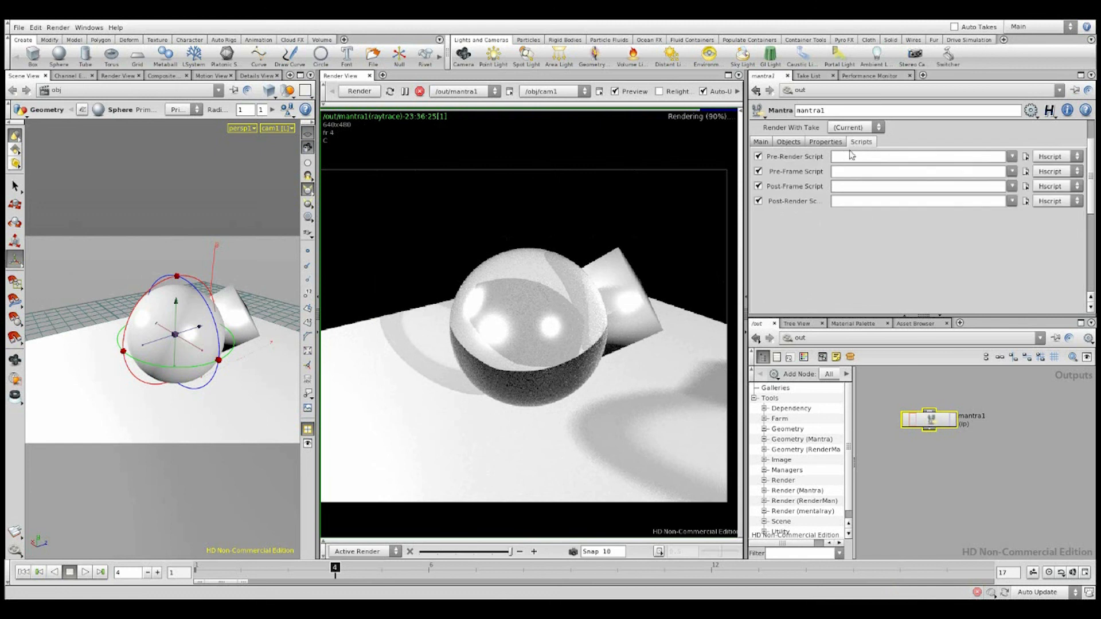
scroll(820, 172, up, 2)
click(821, 188)
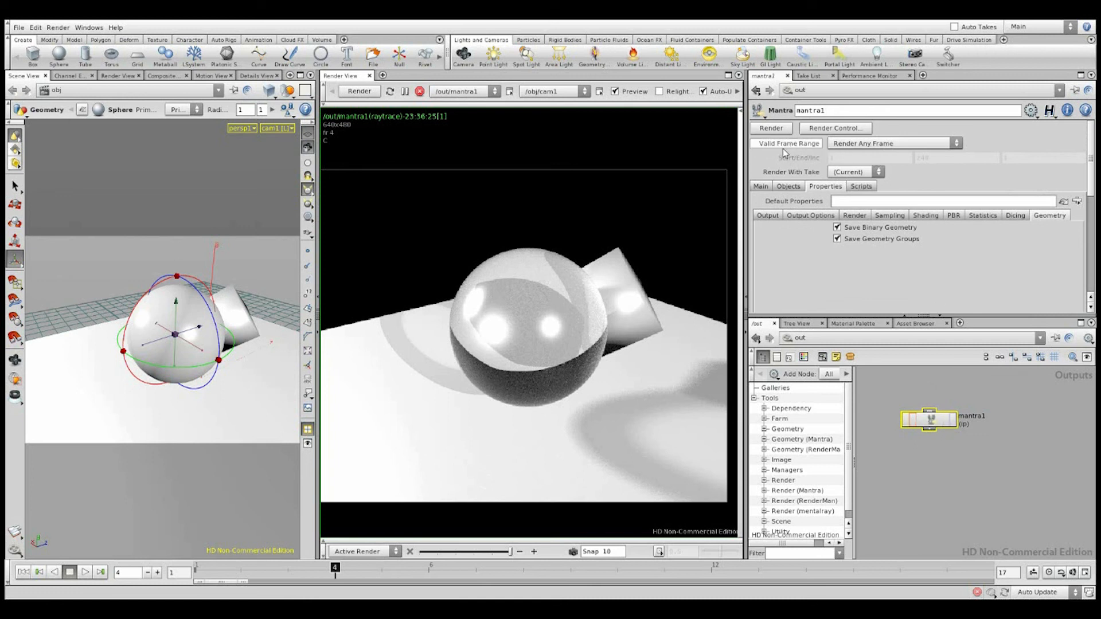
click(868, 142)
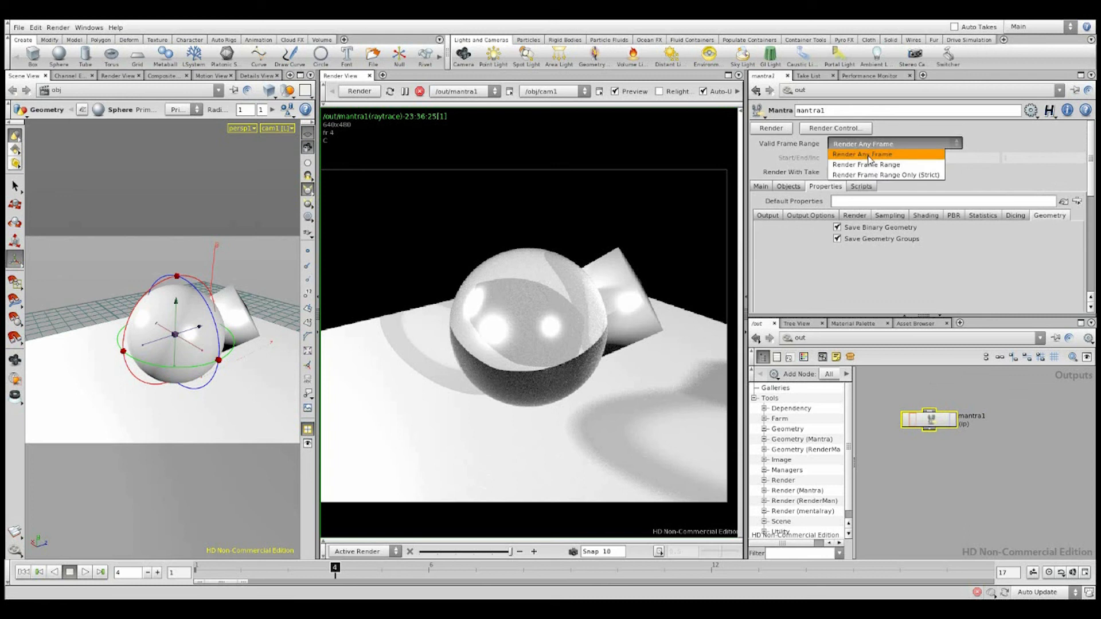
click(869, 156)
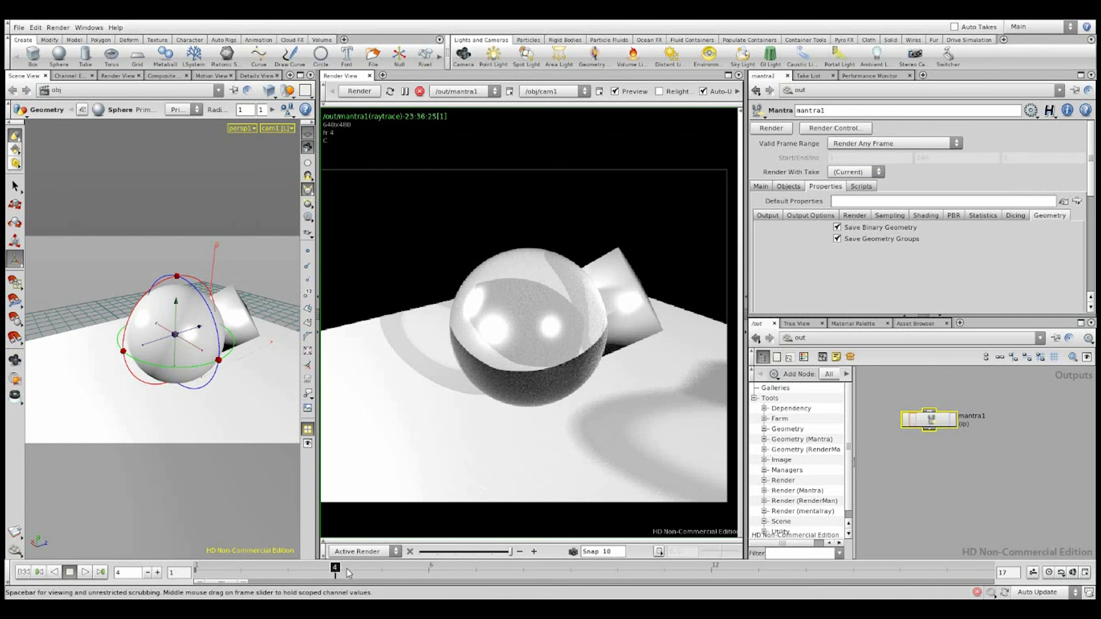
key(F9)
key(F9)
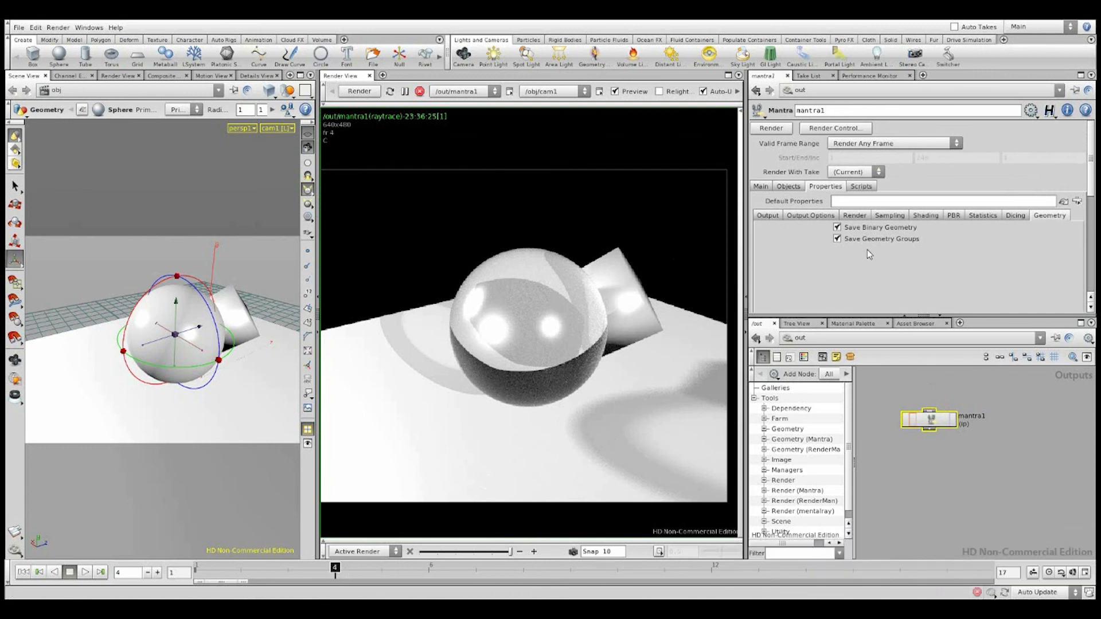
Try Render Frame Range on mantra1, inspect and cancel the render control overrides, and restore Render Any Frame
click(843, 144)
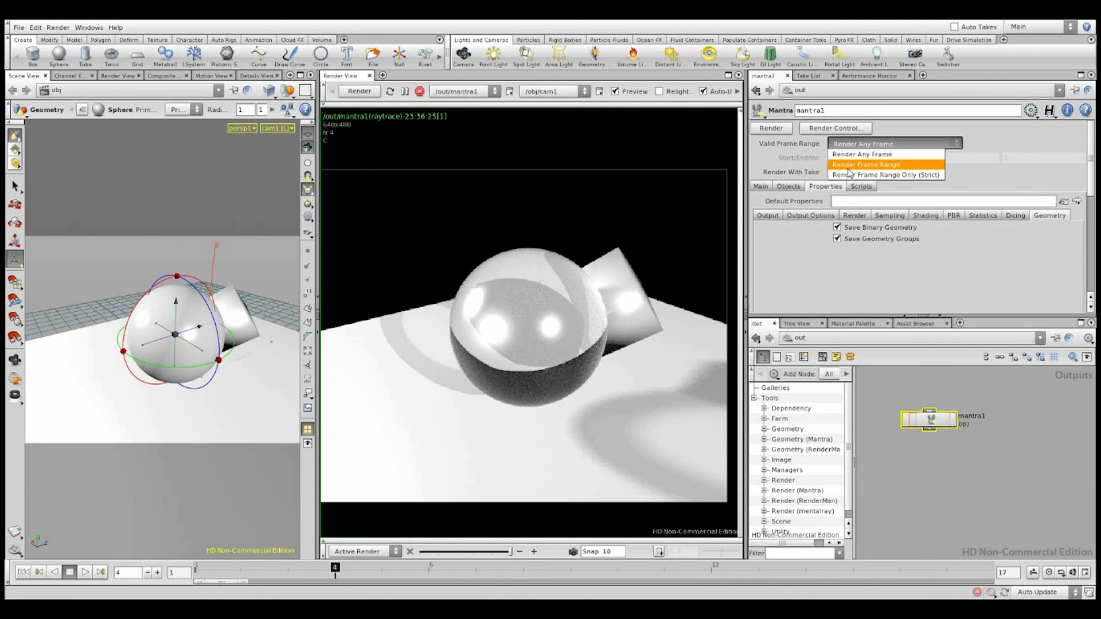
click(850, 165)
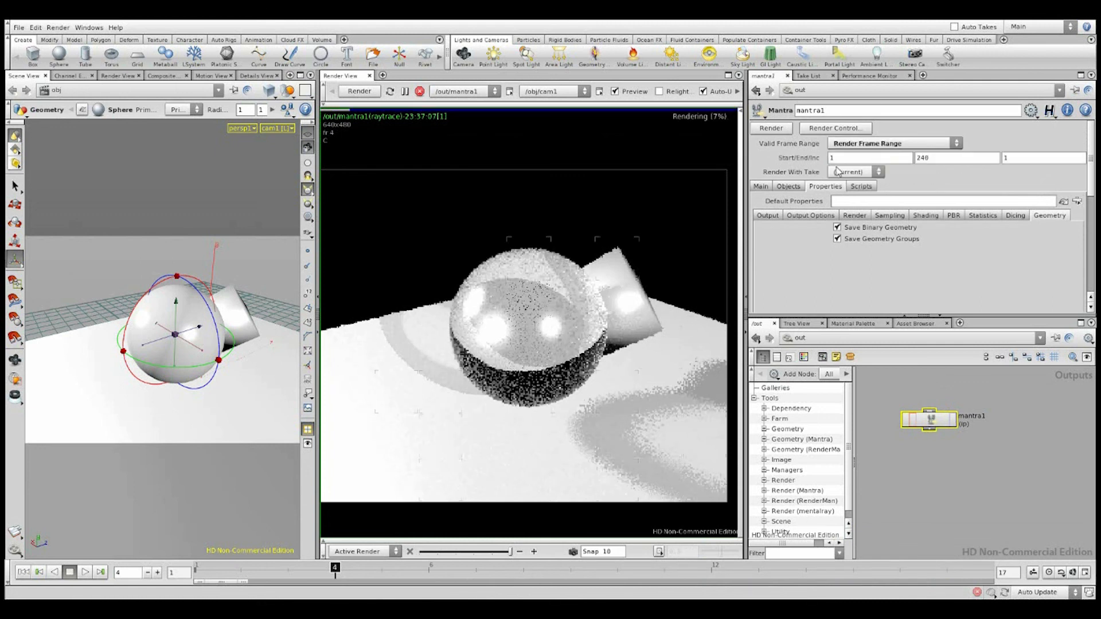
double_click(953, 160)
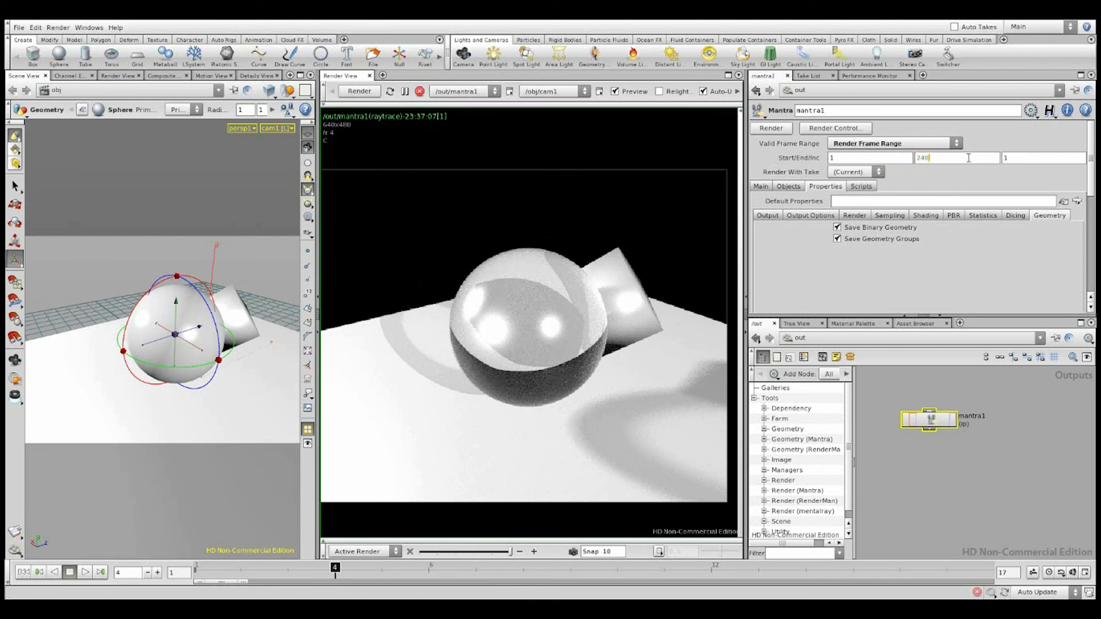
click(838, 129)
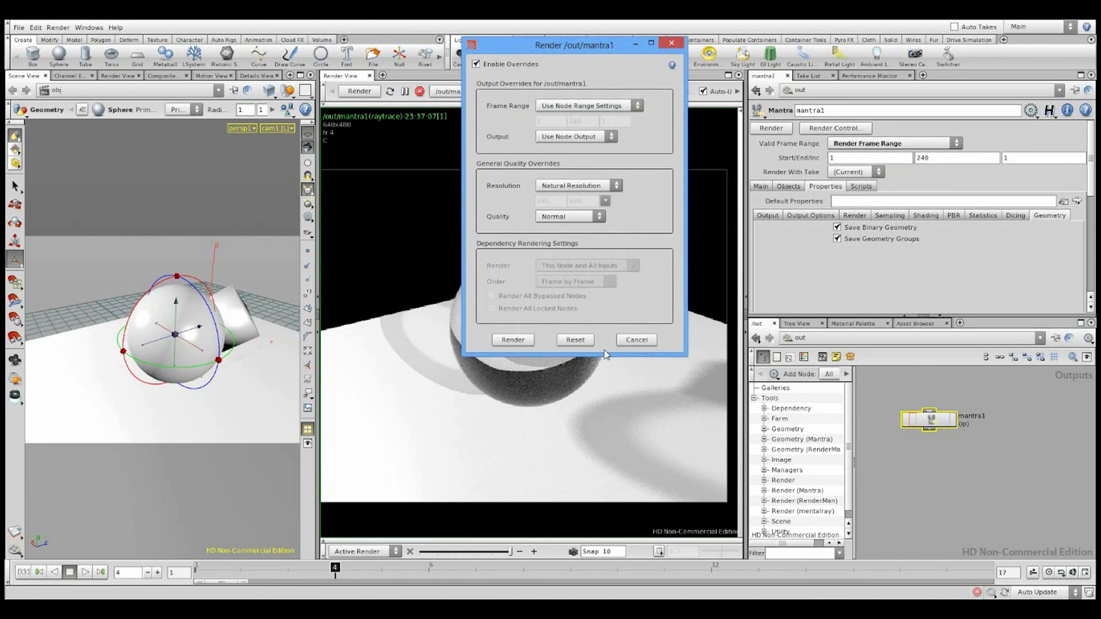
click(636, 341)
click(857, 143)
click(858, 148)
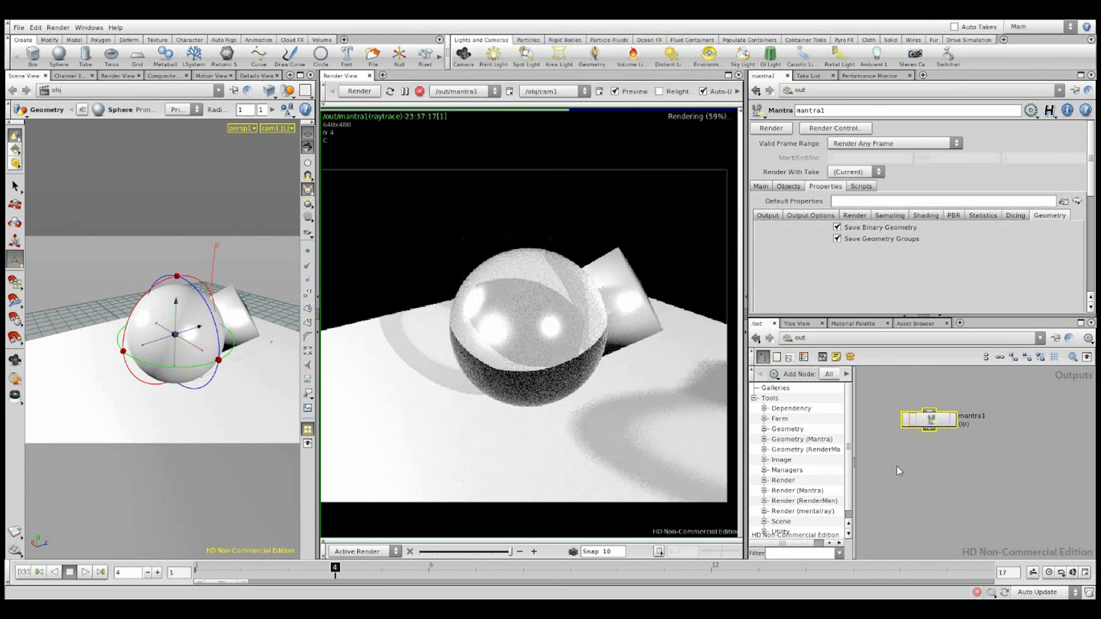
Review the mantra1 node's output and main settings, ending on its object settings
click(806, 339)
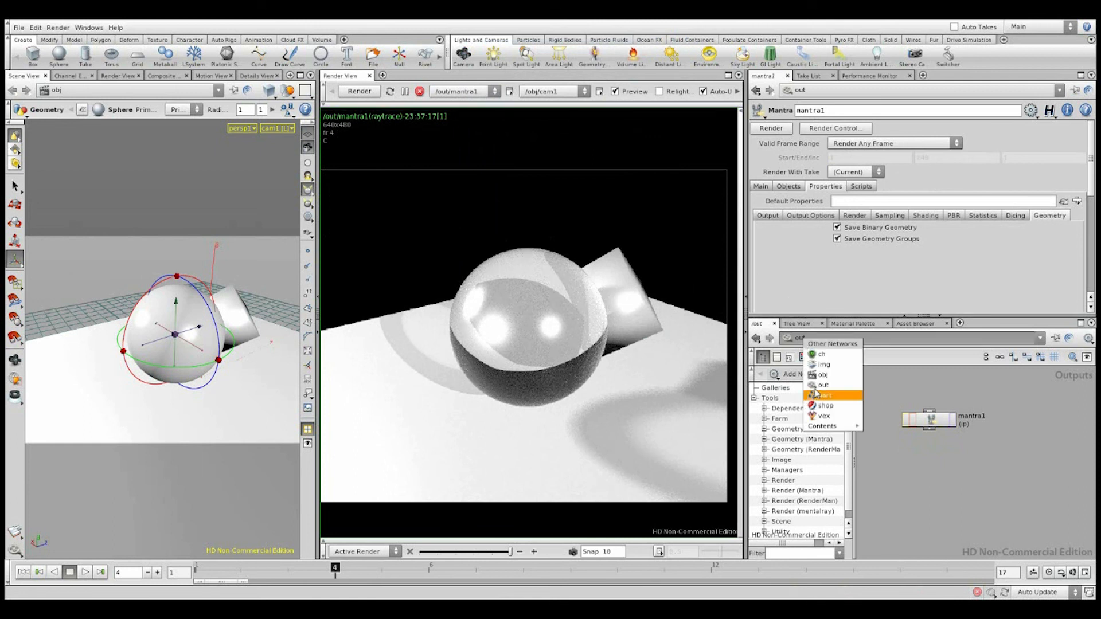
click(798, 254)
click(805, 216)
click(769, 216)
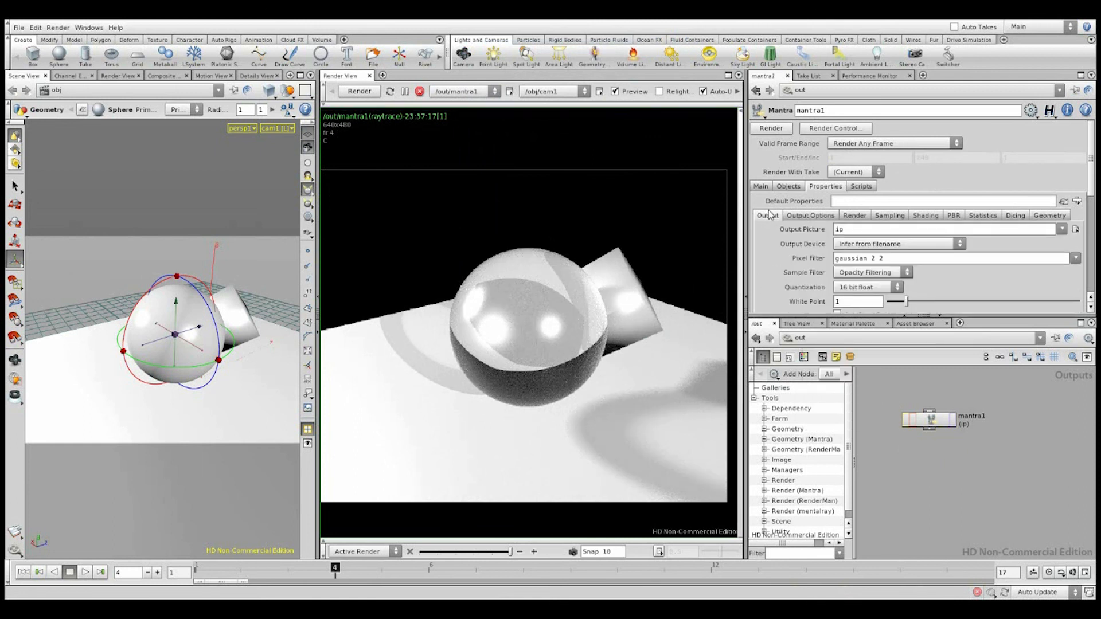
click(795, 189)
click(761, 187)
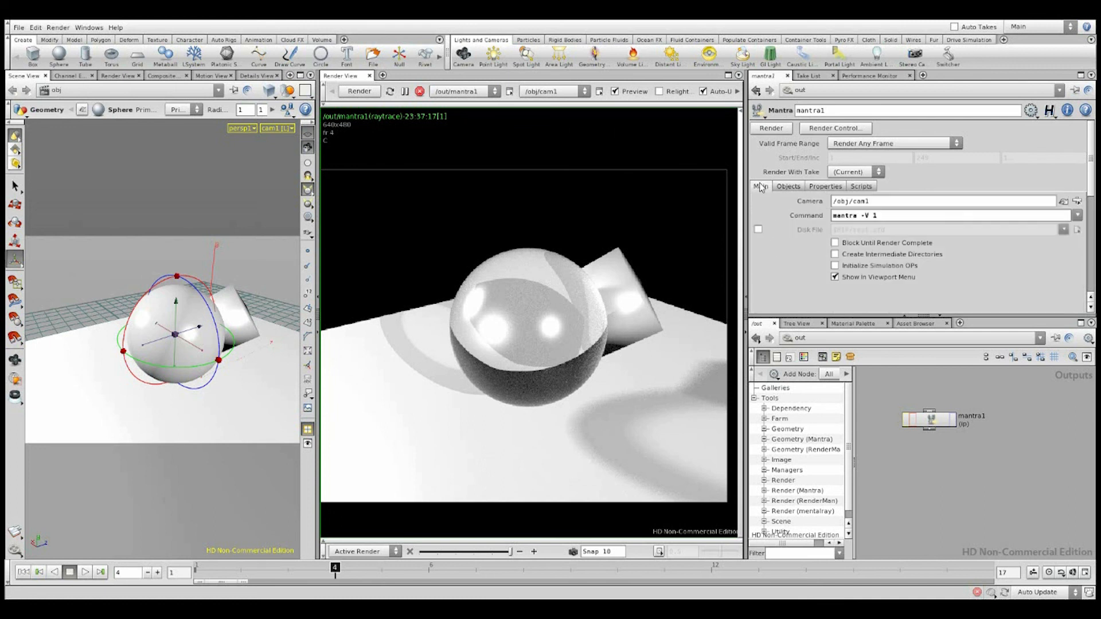
click(789, 187)
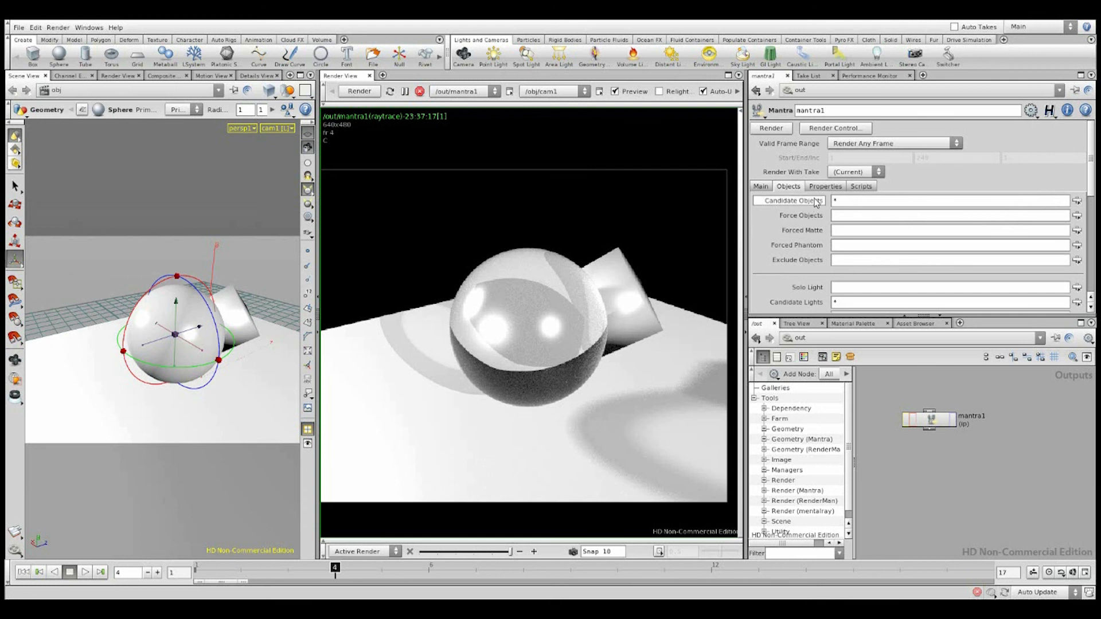
Limit the mantra1 node's candidate objects to sphere_object1
click(1078, 201)
drag(908, 44, 181, 125)
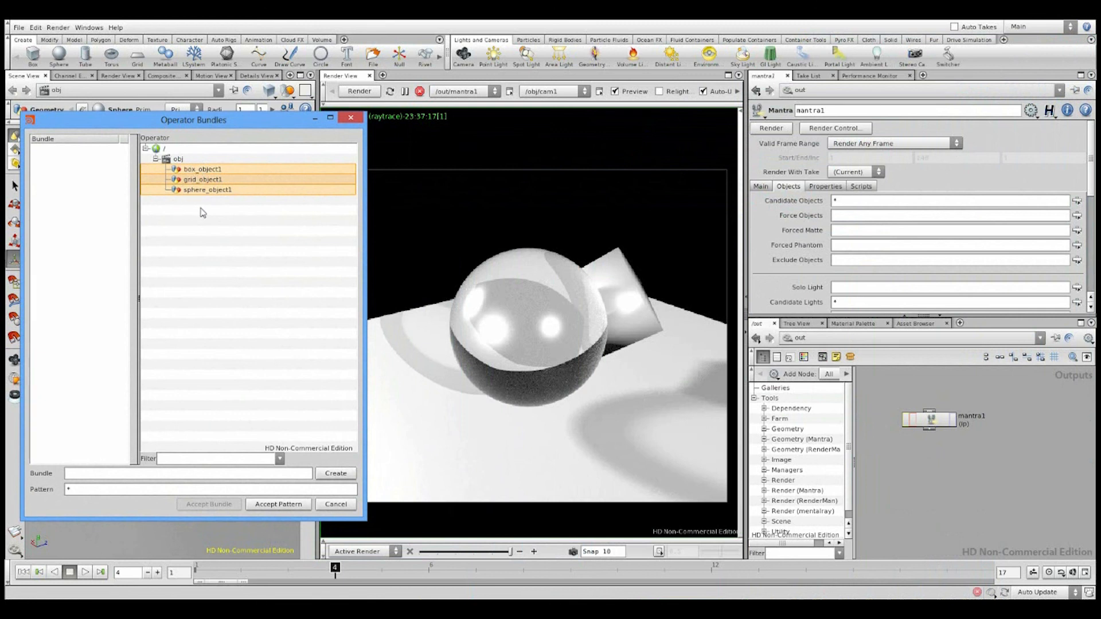
drag(210, 119, 275, 305)
drag(278, 360, 242, 397)
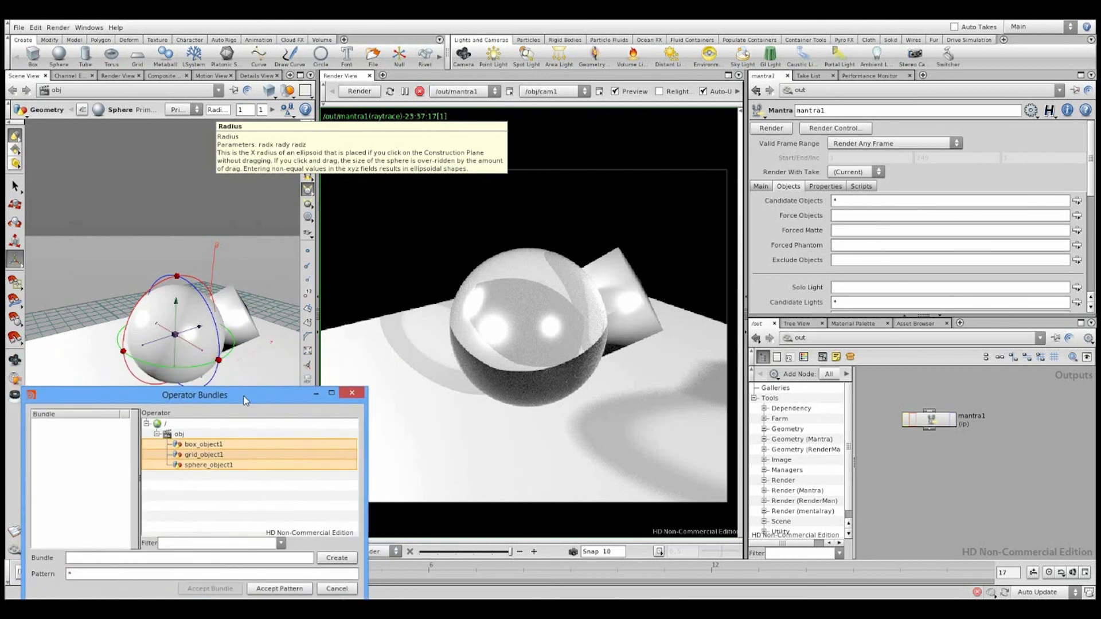
click(208, 465)
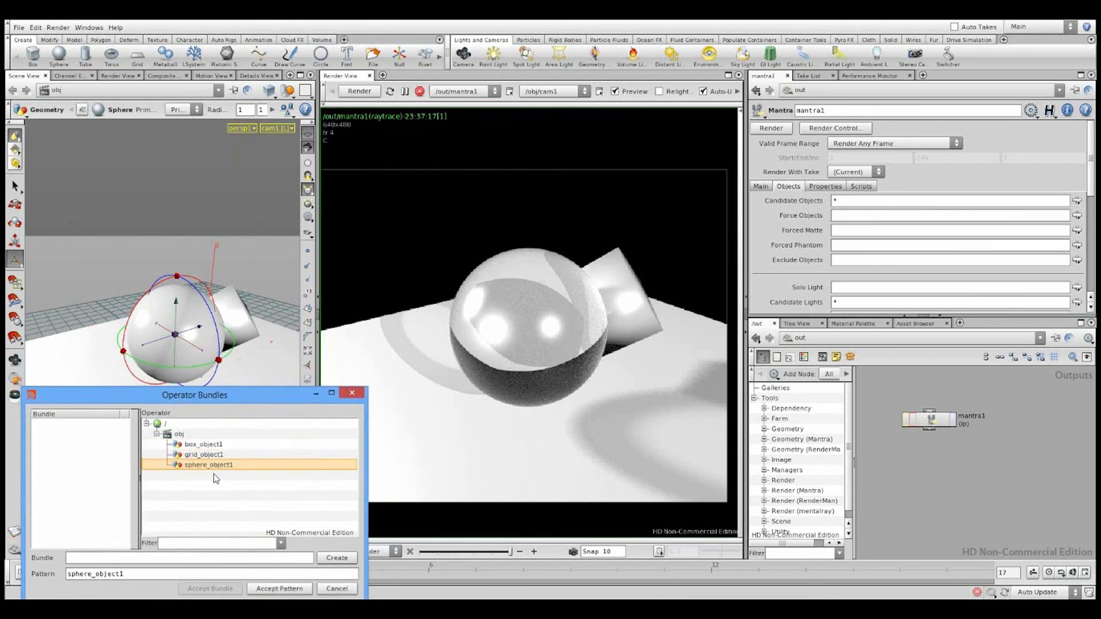
click(281, 589)
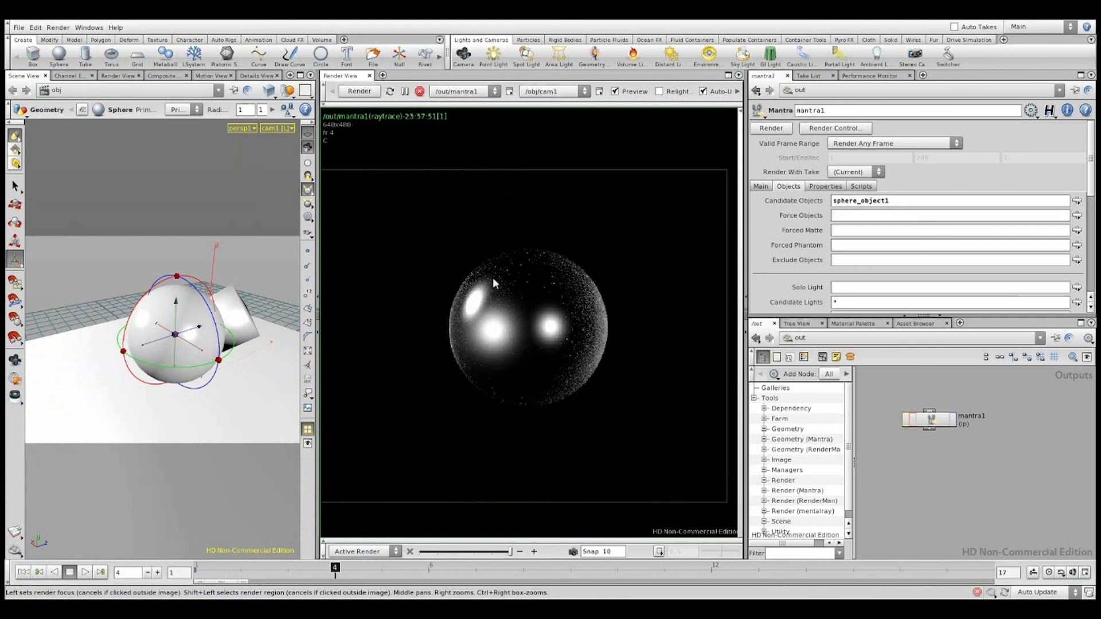
Replace the candidate objects with box_object1 only
click(1078, 200)
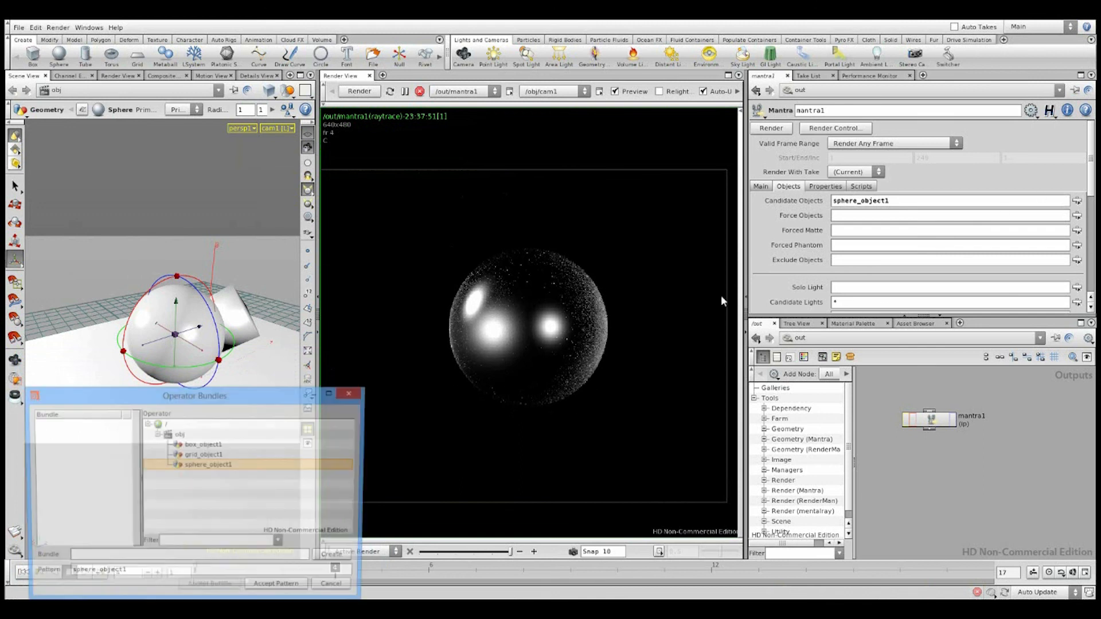
click(207, 455)
click(204, 445)
click(279, 589)
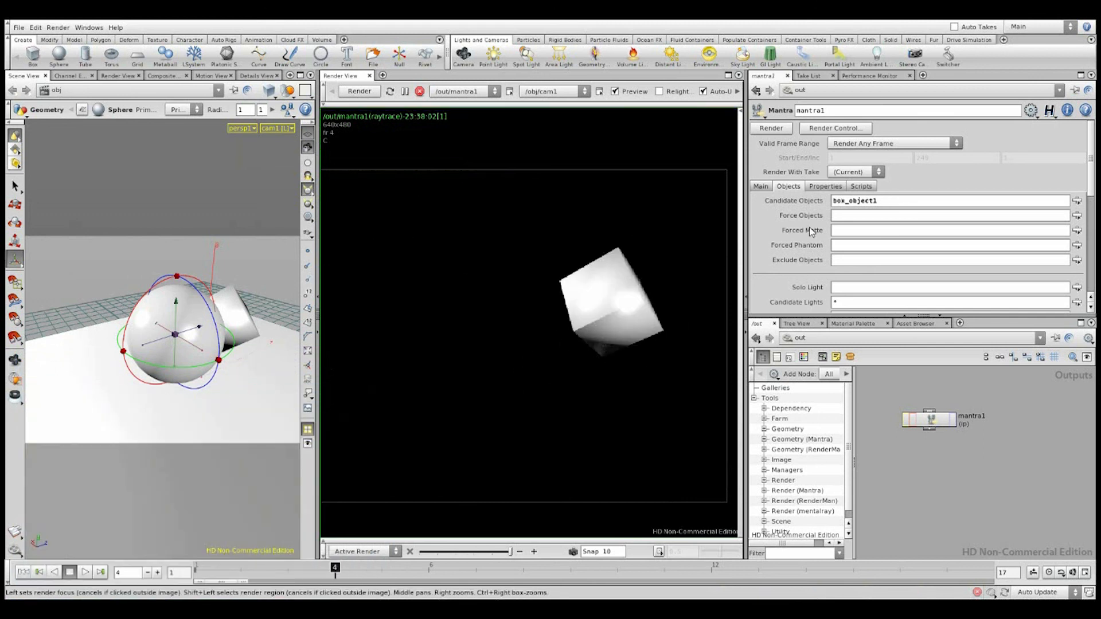
Set the candidate objects to grid_object1, sphere_object1 and box_object1
click(1078, 200)
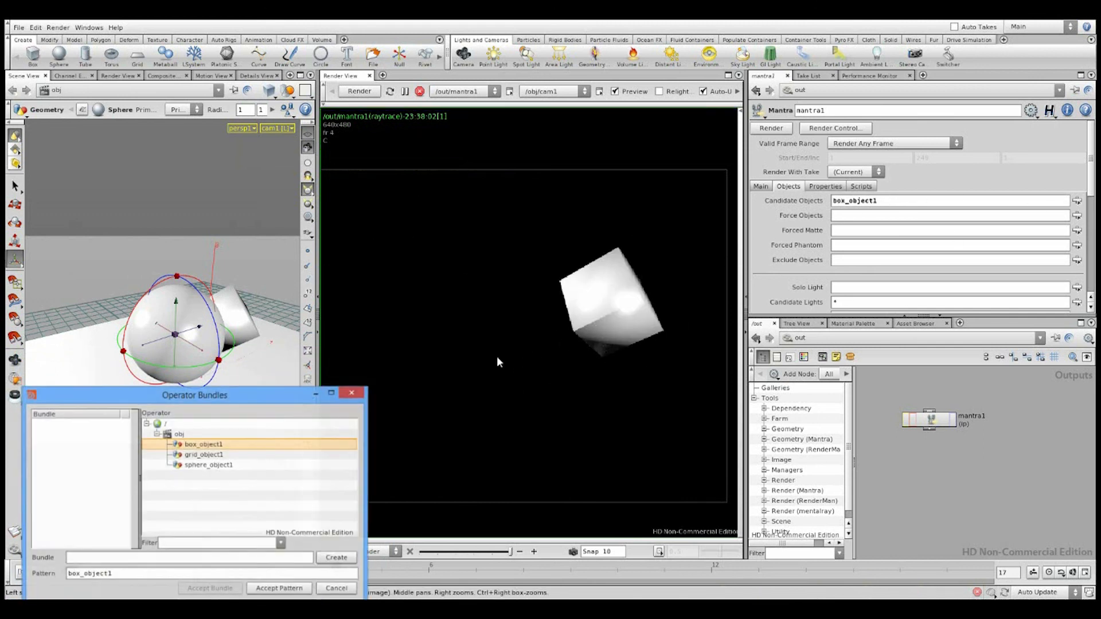
shift+click(228, 466)
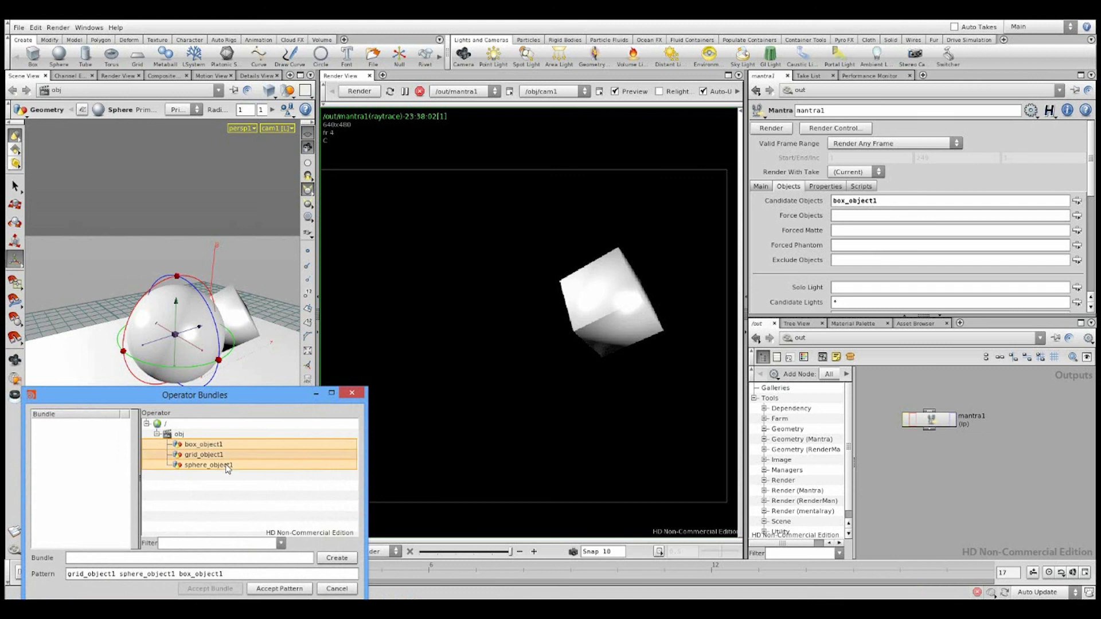
click(270, 588)
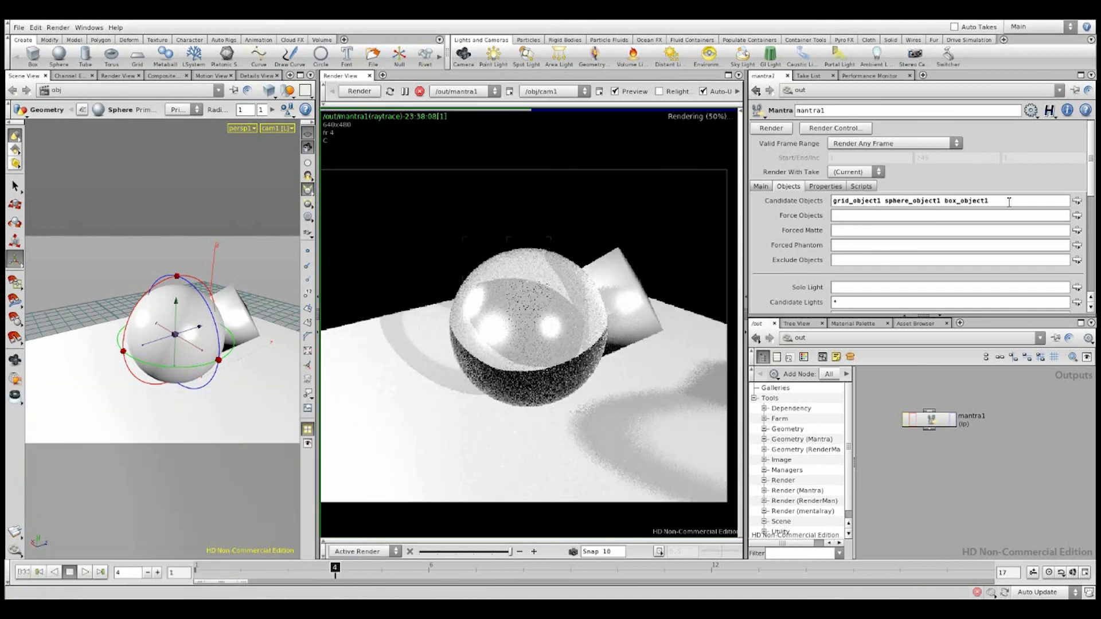
Replace the candidate objects list with the pattern start "* ^" and copy the sphere object's name from the obj network
drag(1014, 197, 829, 200)
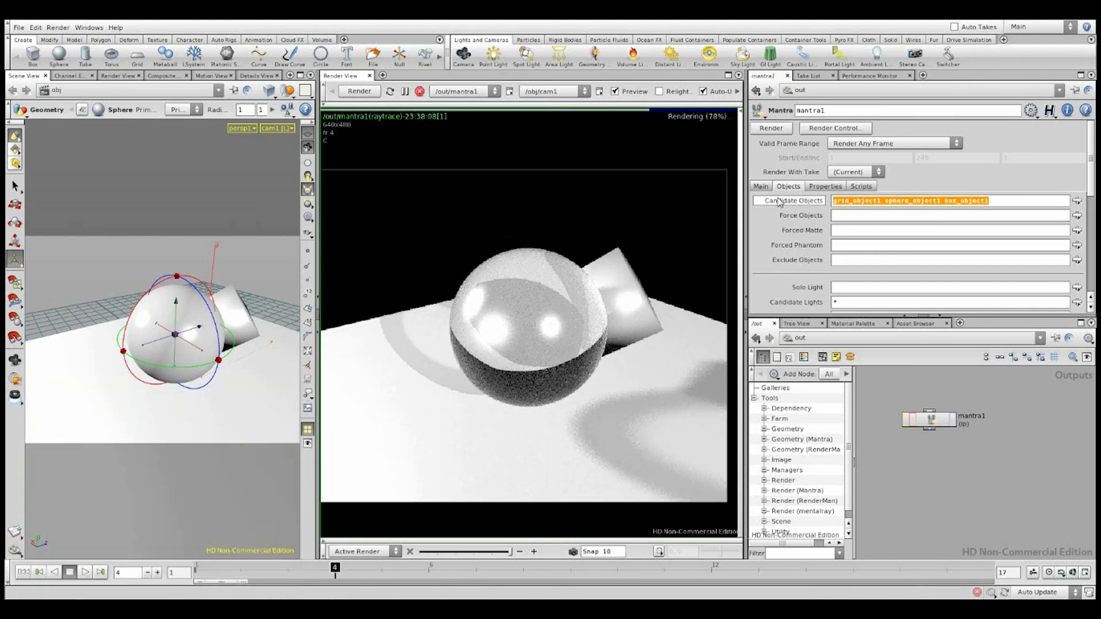
text(*)
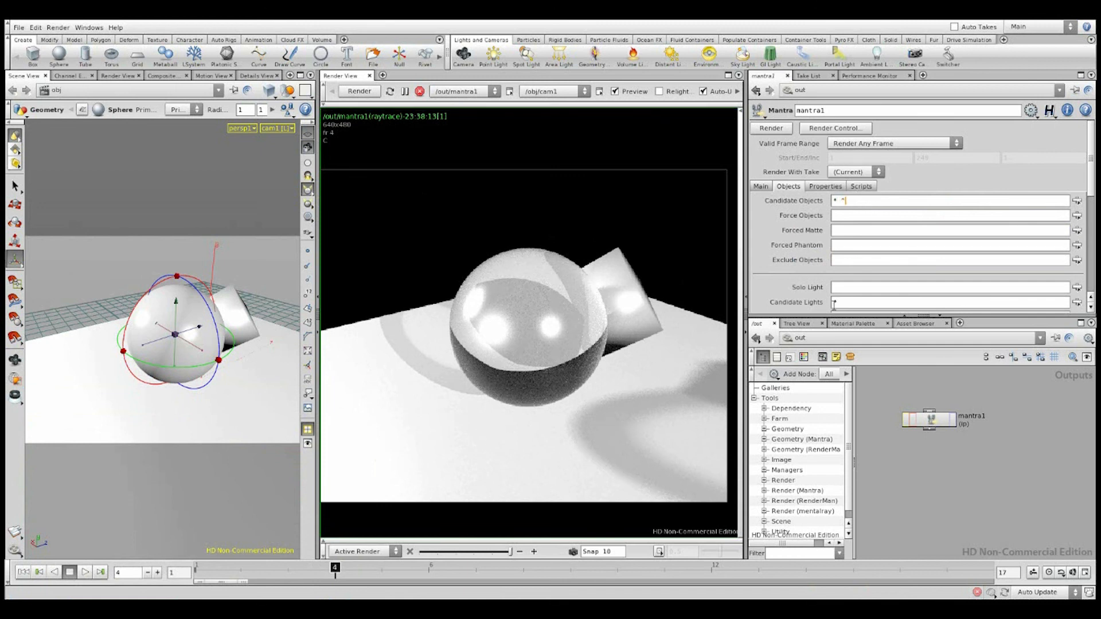
click(821, 338)
click(840, 371)
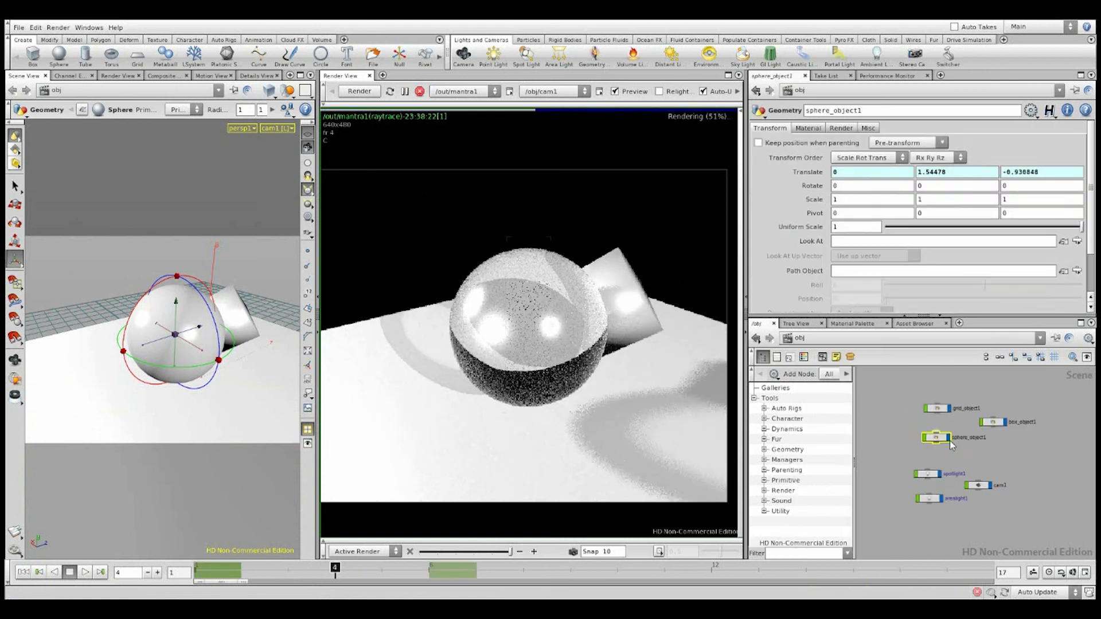
scroll(950, 439, up, 3)
click(965, 439)
drag(1011, 439, 875, 440)
key(ctrl+c)
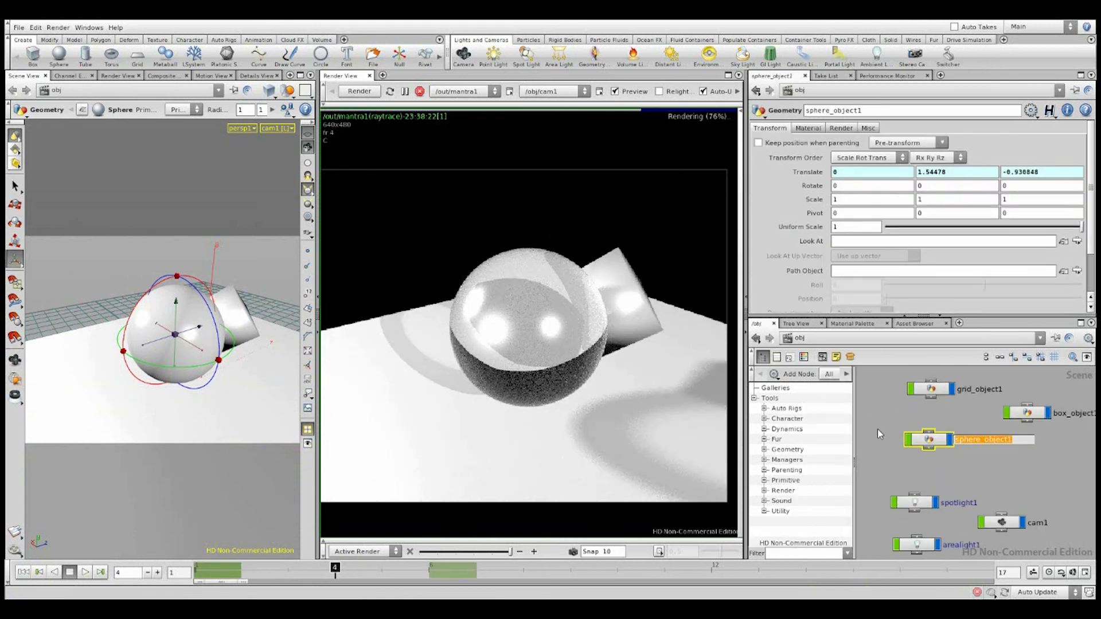
Return to the out network and complete the candidate objects pattern as "* ^sphere_object1"
click(849, 335)
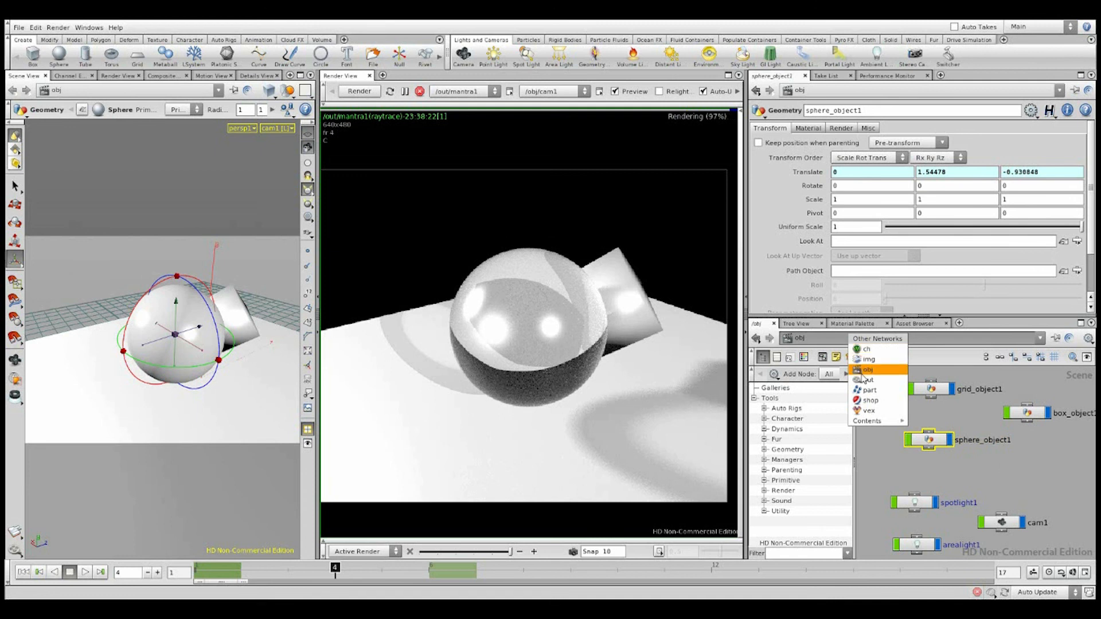
click(861, 374)
click(852, 343)
click(865, 381)
click(868, 347)
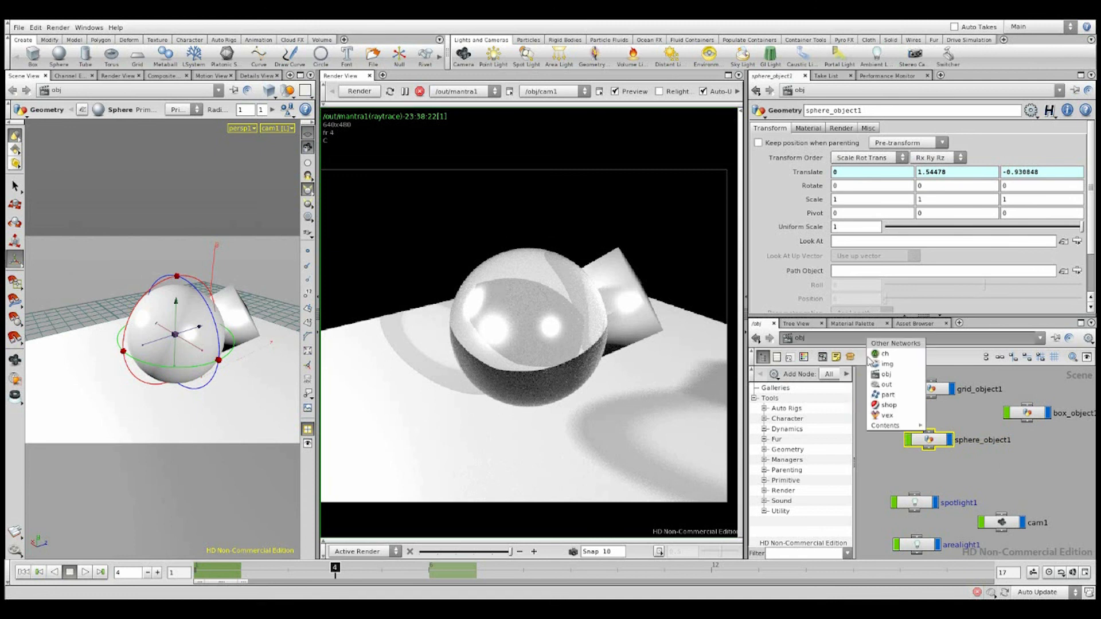
click(869, 391)
key(ctrl+v)
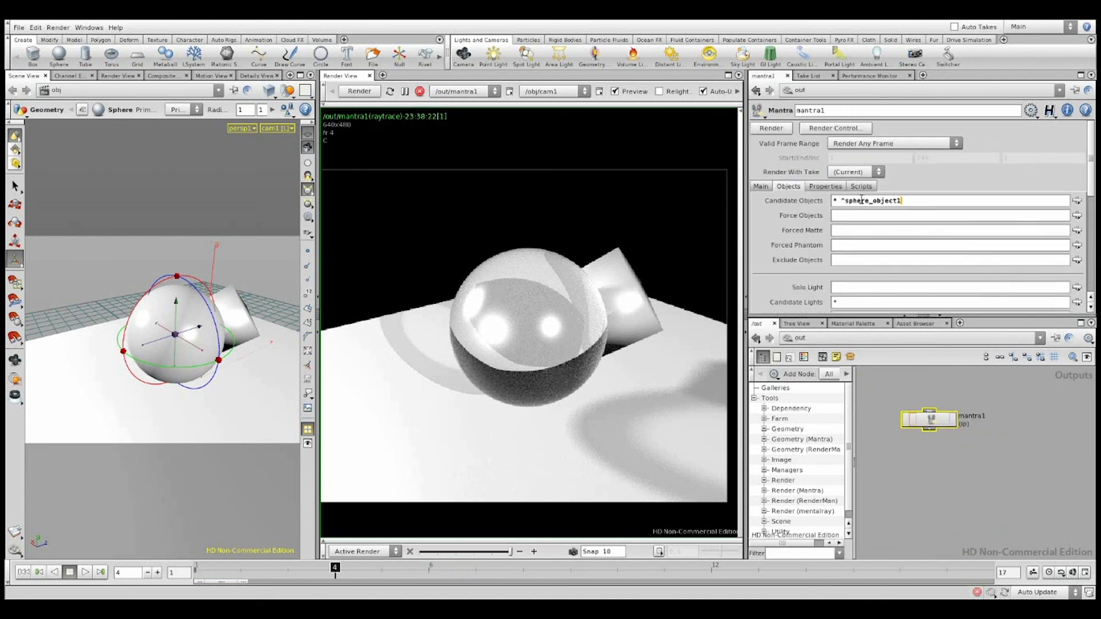
key(Return)
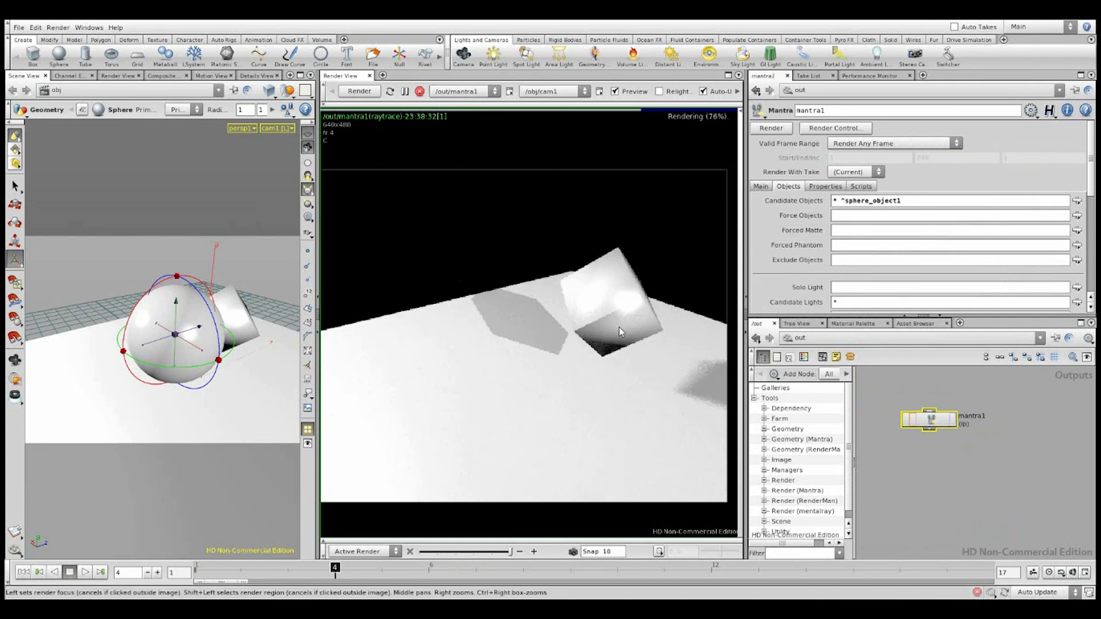
Remove the sphere exclusion from the candidate objects pattern, leaving only "*"
right_drag(614, 322, 581, 323)
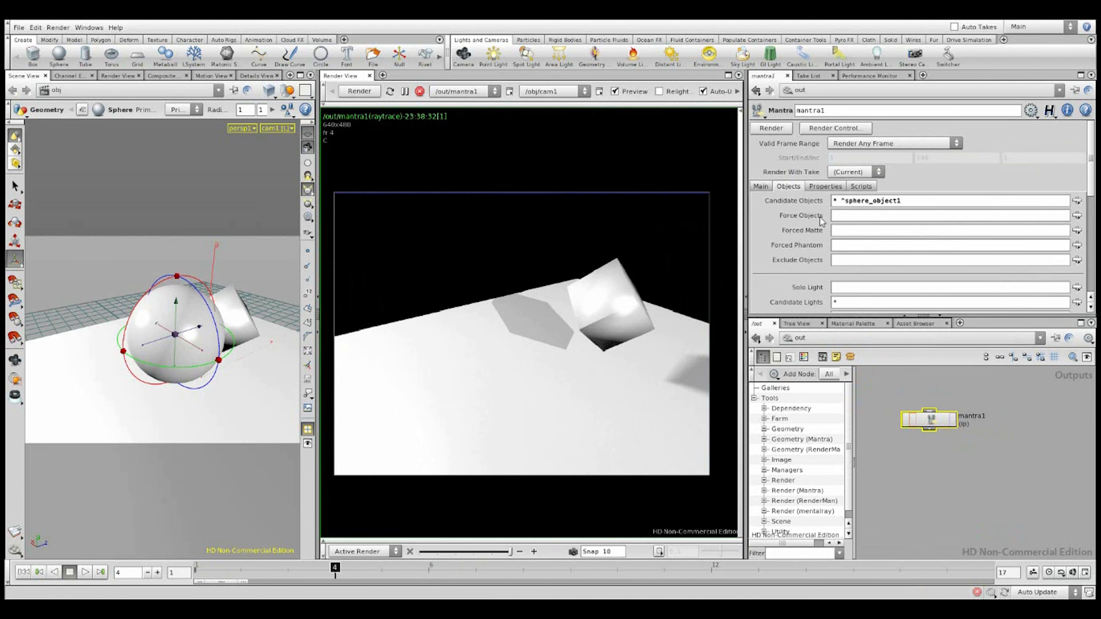
drag(839, 200, 973, 202)
key(BackSpace)
key(Return)
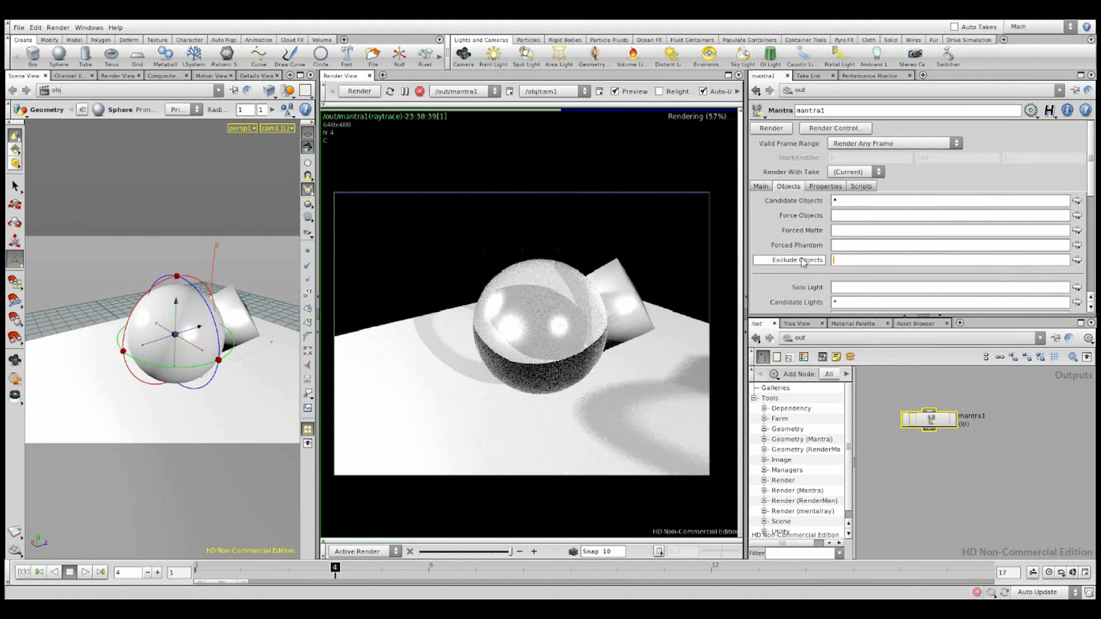
Render the scene again and set the mantra1 node's excluded objects to sphere_object1
click(1077, 260)
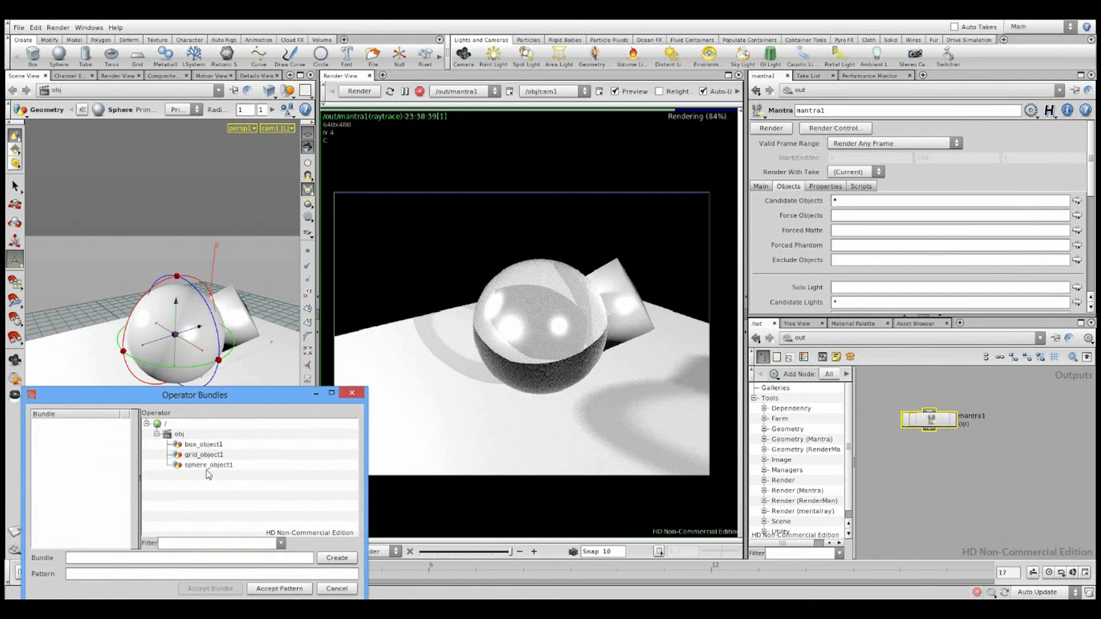
click(352, 393)
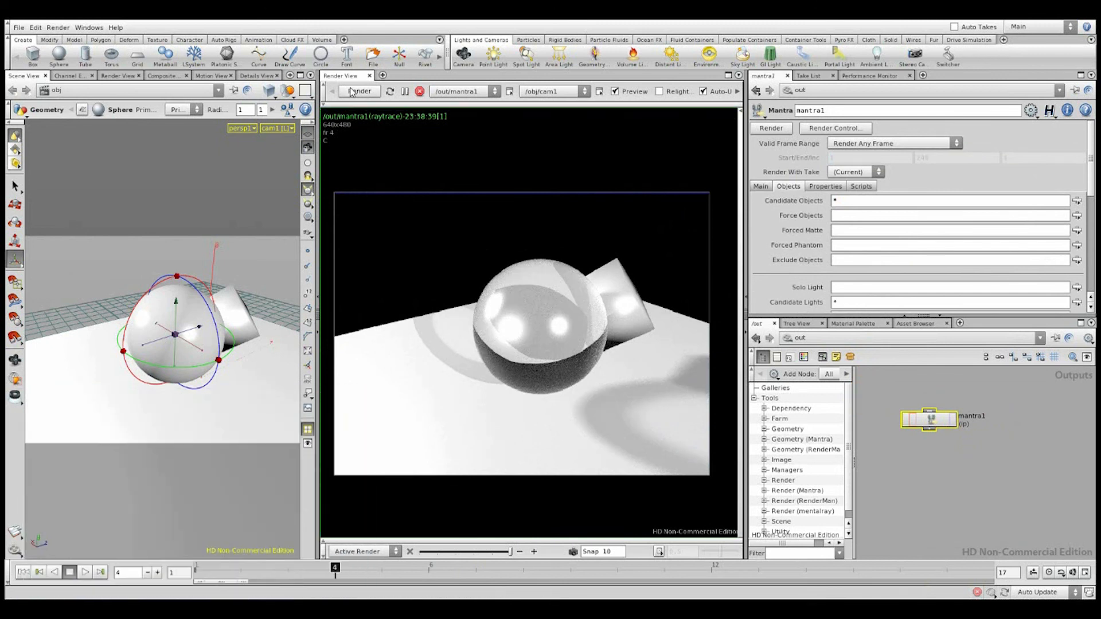
click(361, 93)
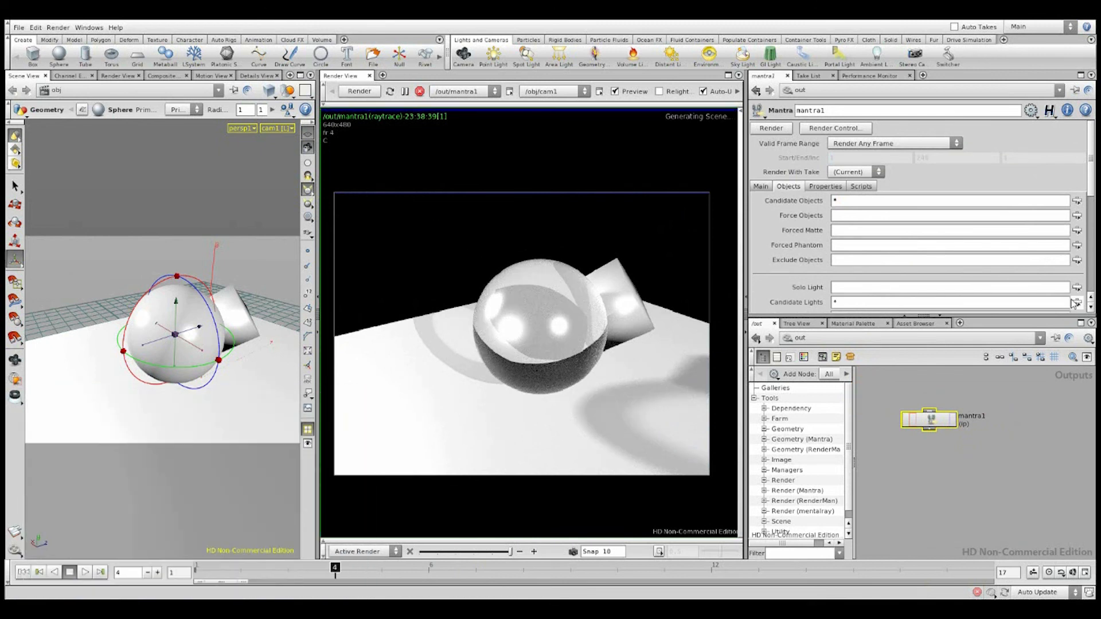
click(1077, 261)
click(208, 465)
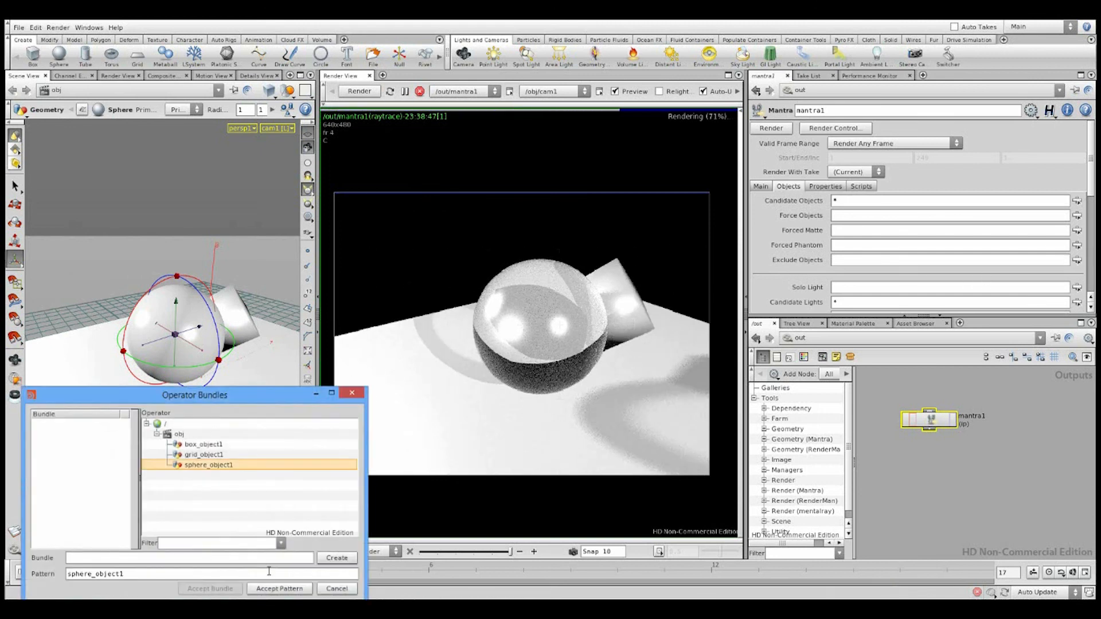
click(280, 589)
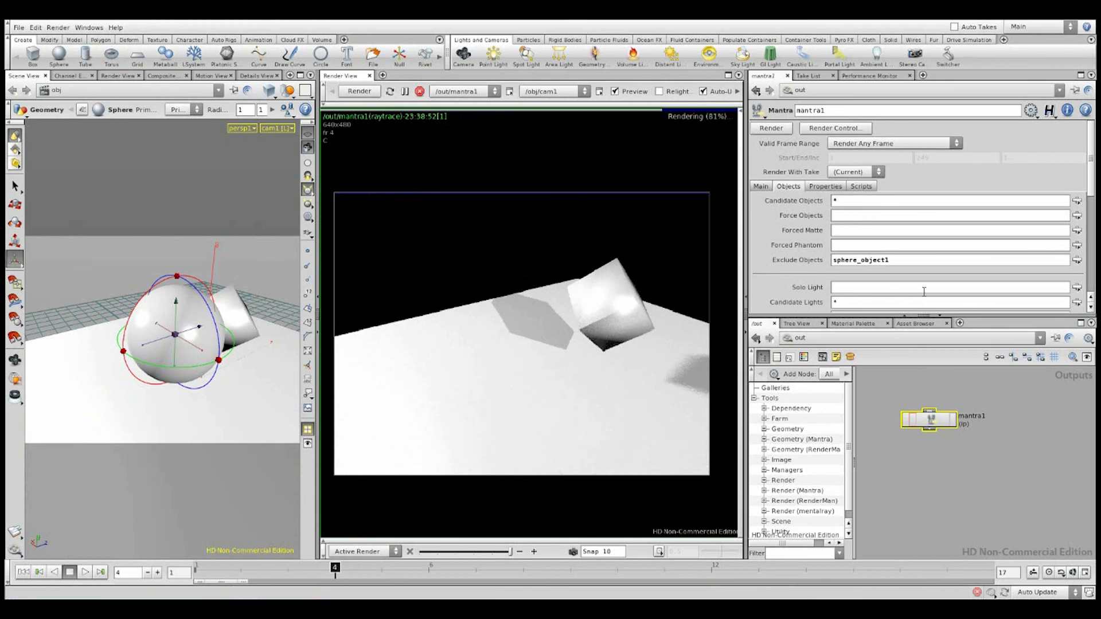
Change the excluded objects to box_object1
click(1077, 261)
click(203, 444)
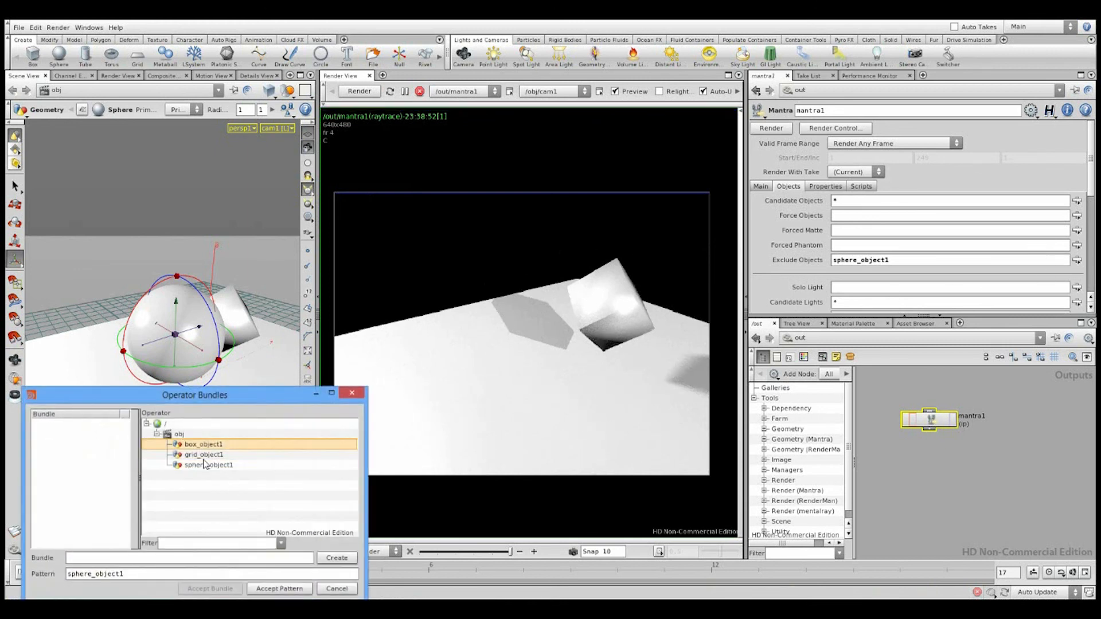
click(274, 591)
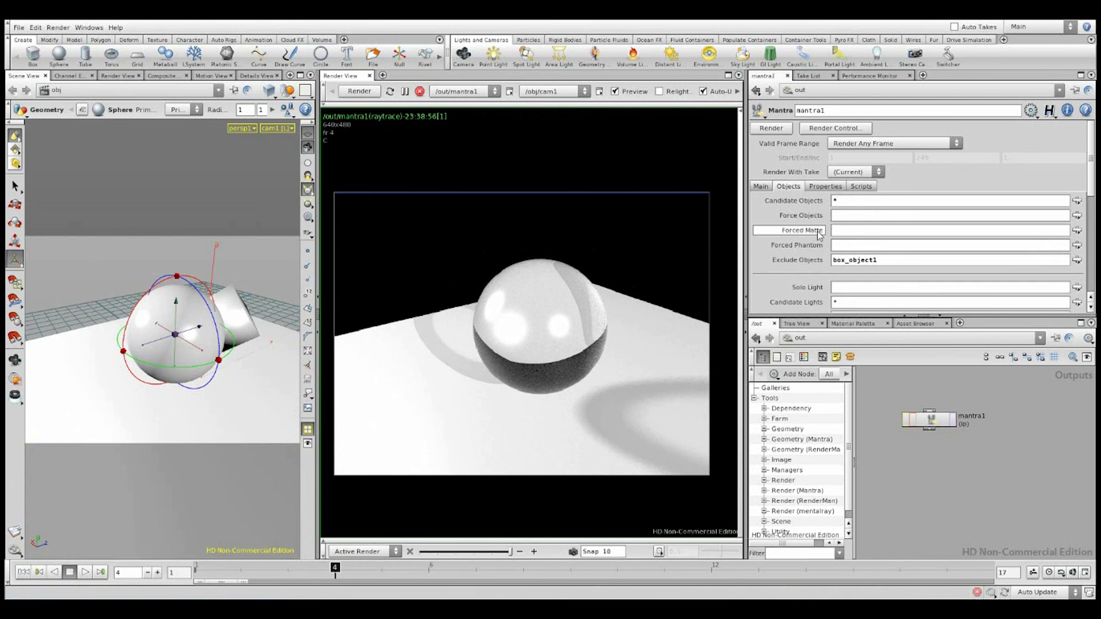
Set spotlight1 as the mantra1 node's solo light
scroll(813, 230, down, 3)
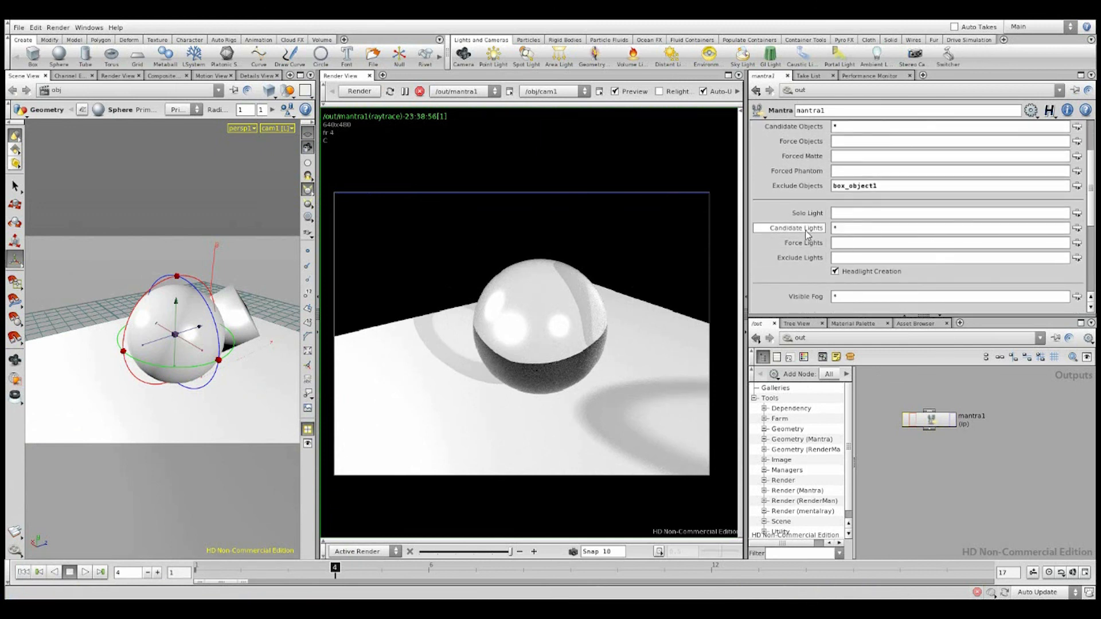
click(1077, 214)
click(200, 455)
click(277, 590)
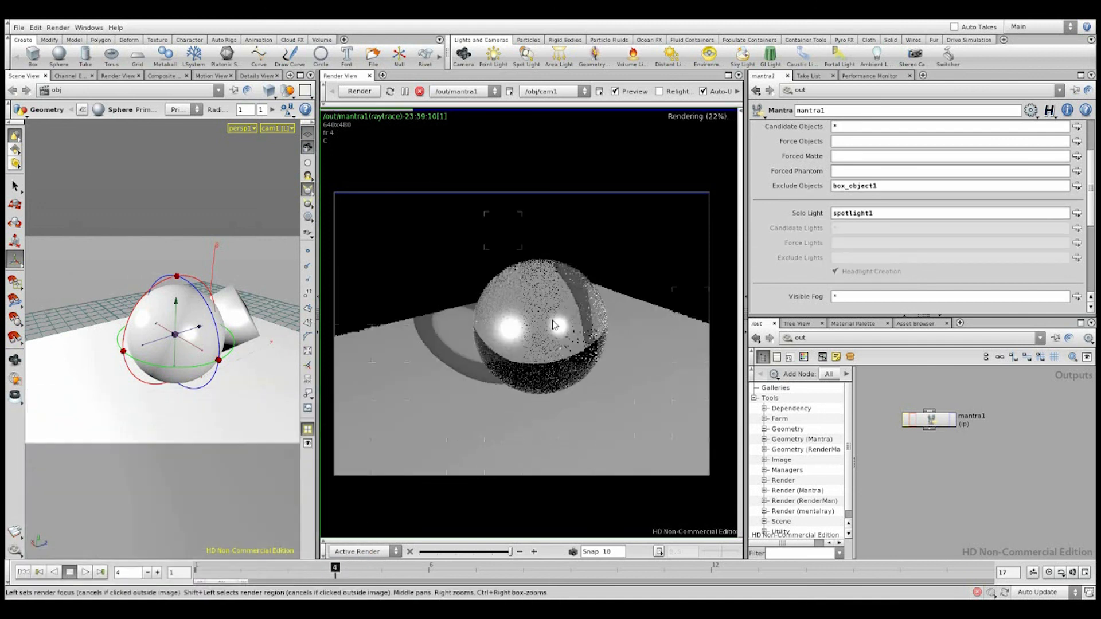
Clear the solo light setting
drag(891, 213, 724, 198)
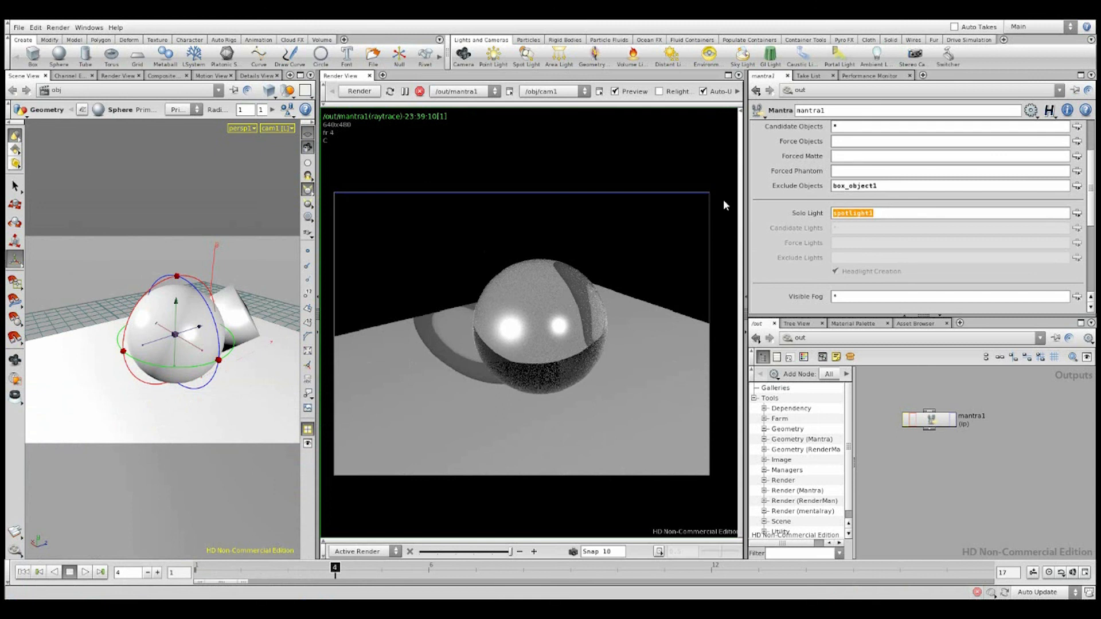
key(BackSpace)
key(Return)
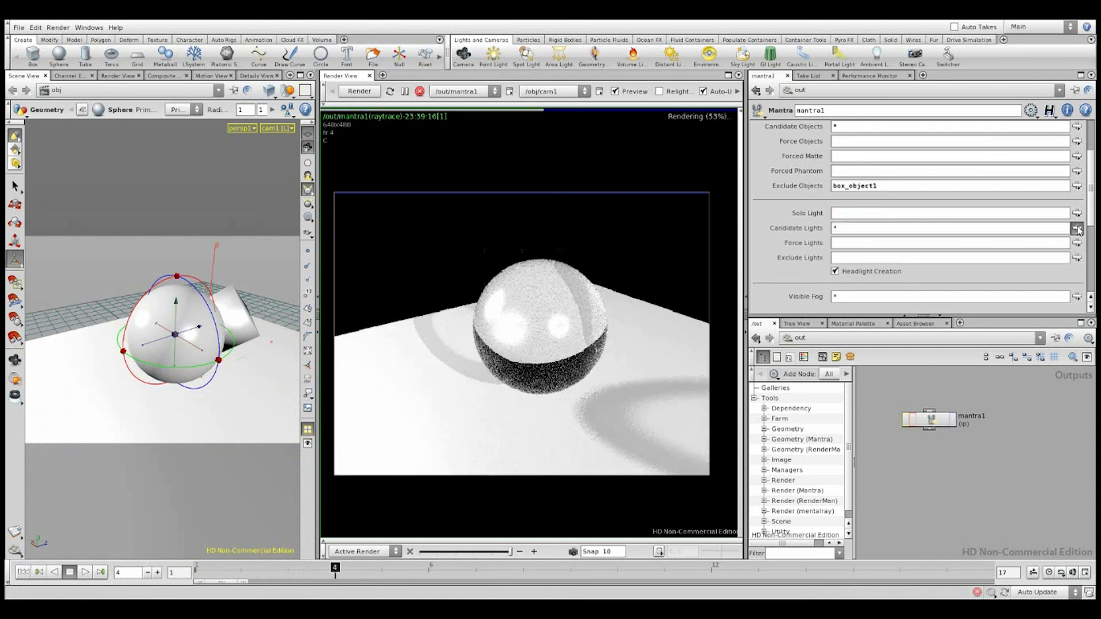
Set the mantra1 node's candidate lights to spotlight1 only
click(1078, 229)
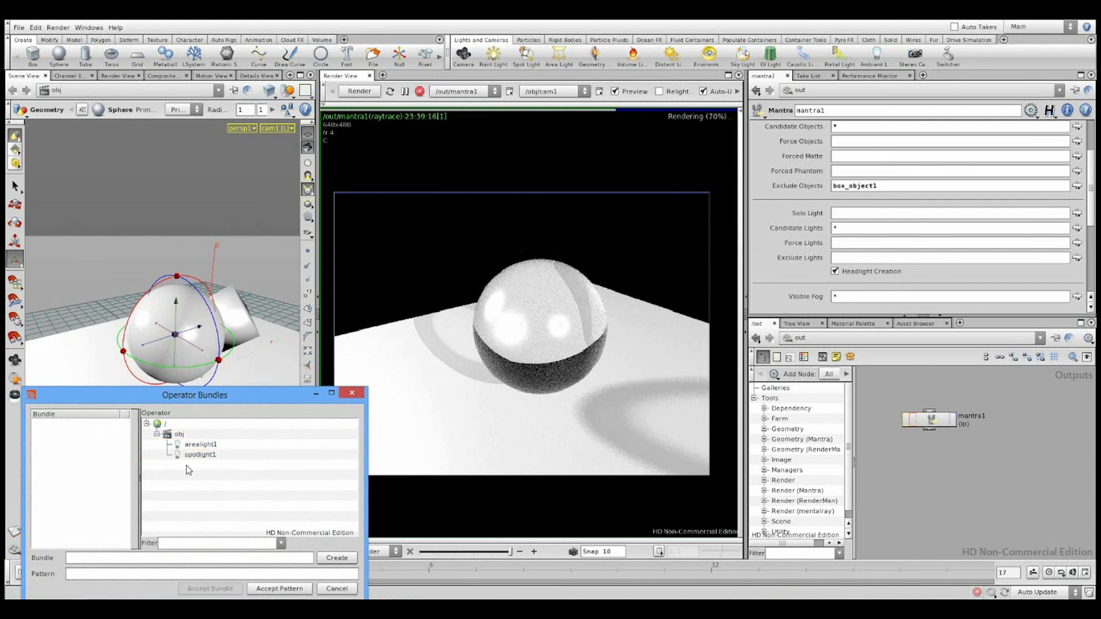
click(198, 456)
click(279, 589)
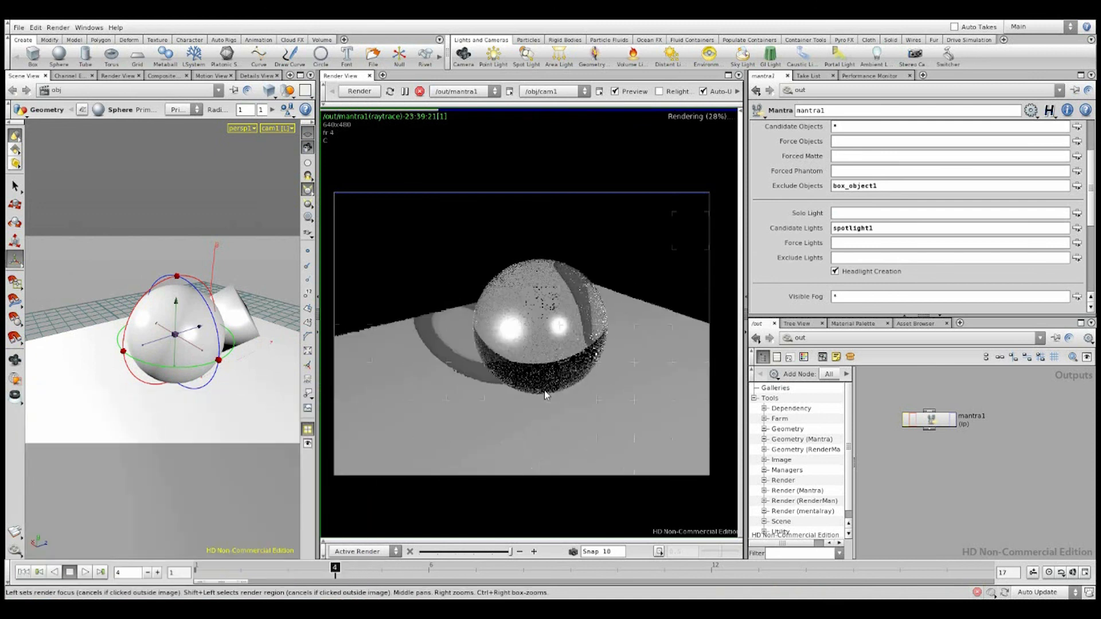
Change the mantra1 node's candidate lights to arealight1 only
click(1077, 229)
click(200, 447)
click(300, 586)
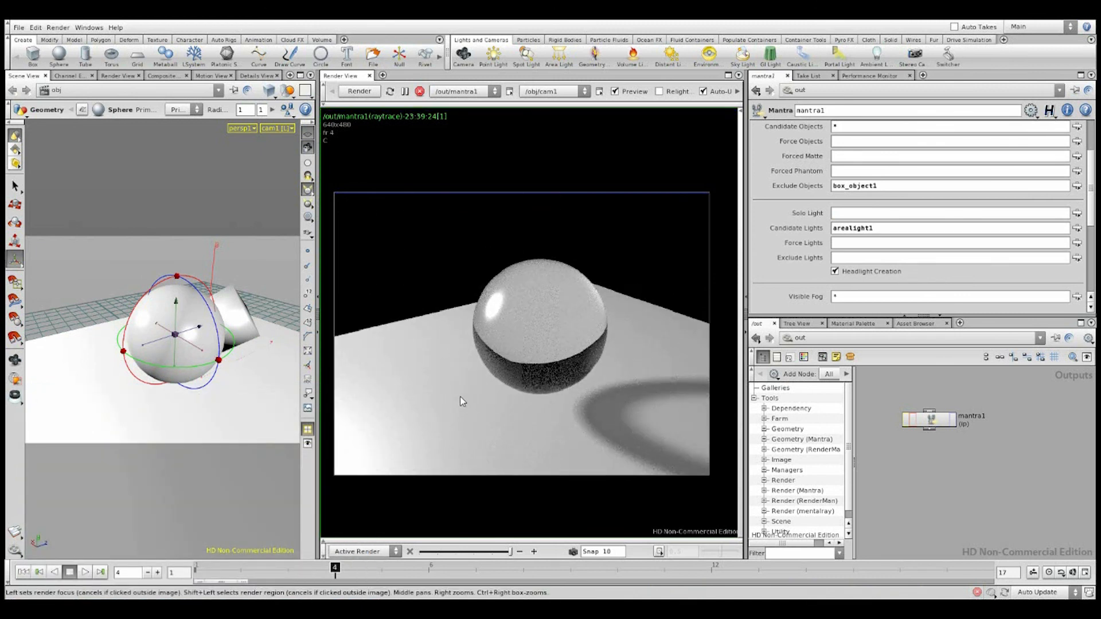
Add spotlight1 to the candidate lights alongside arealight1
click(1078, 228)
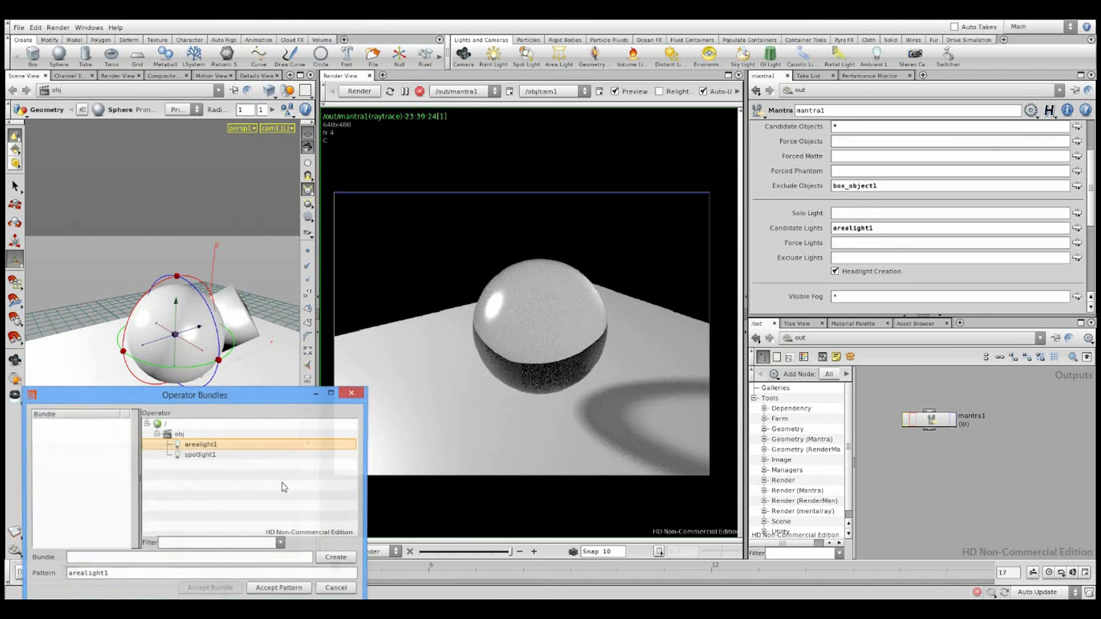
ctrl+click(193, 455)
click(299, 592)
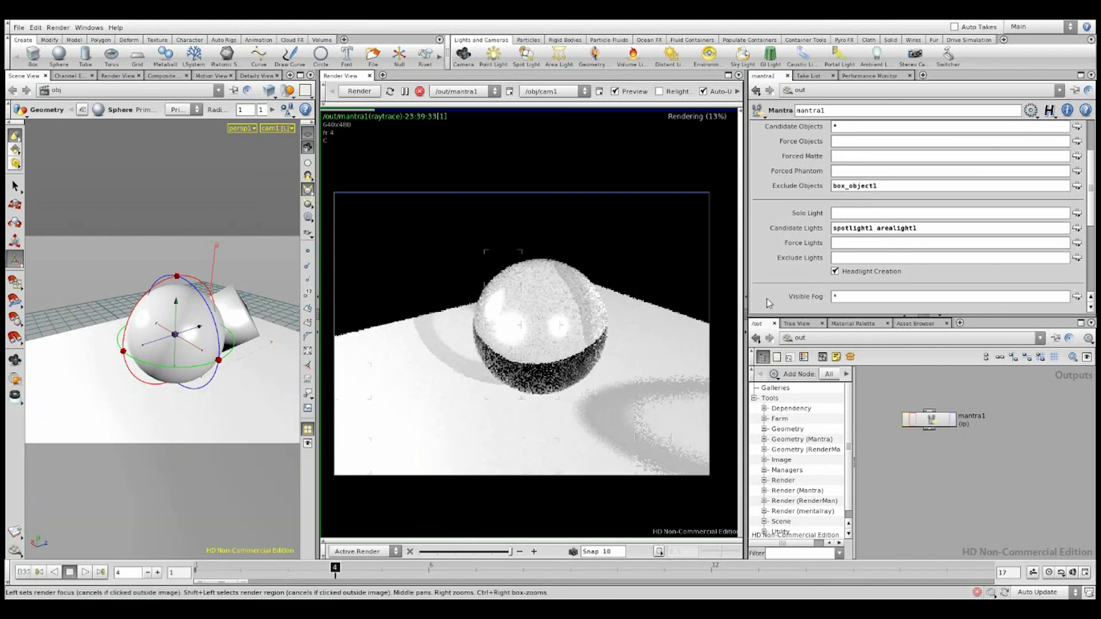
Clear the mantra1 node's excluded objects and reset its candidate lights to the * wildcard
click(836, 240)
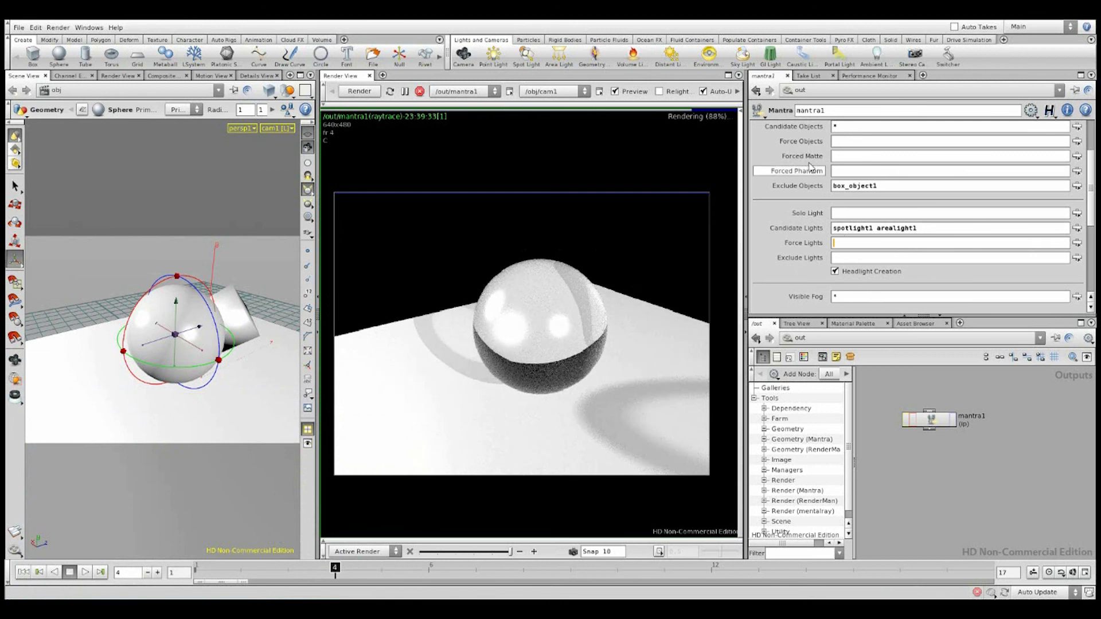
click(841, 140)
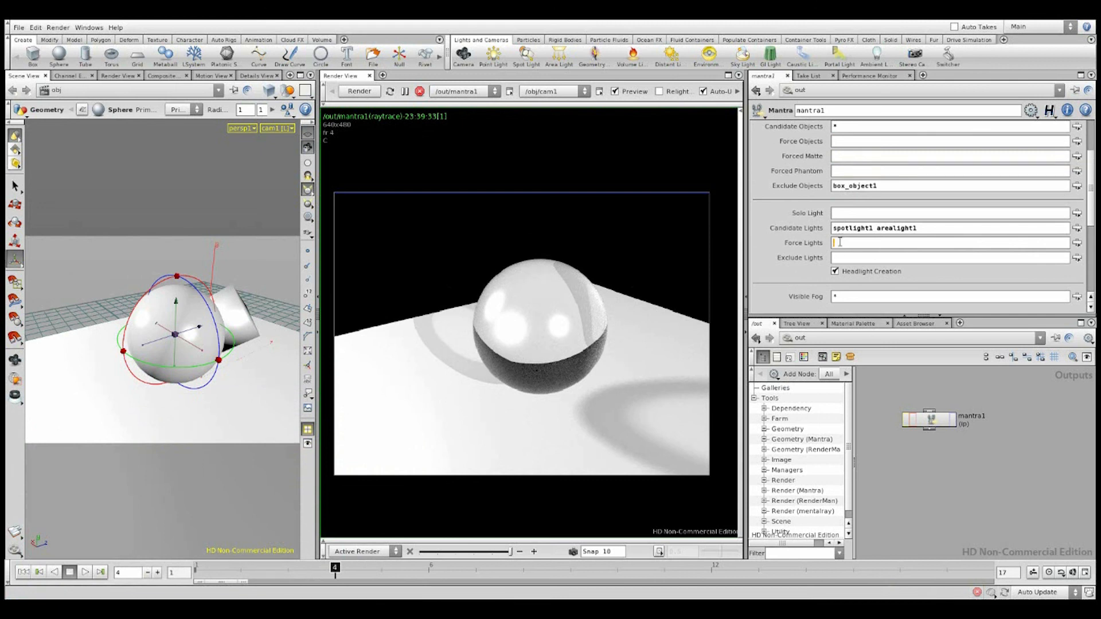
scroll(819, 189, up, 2)
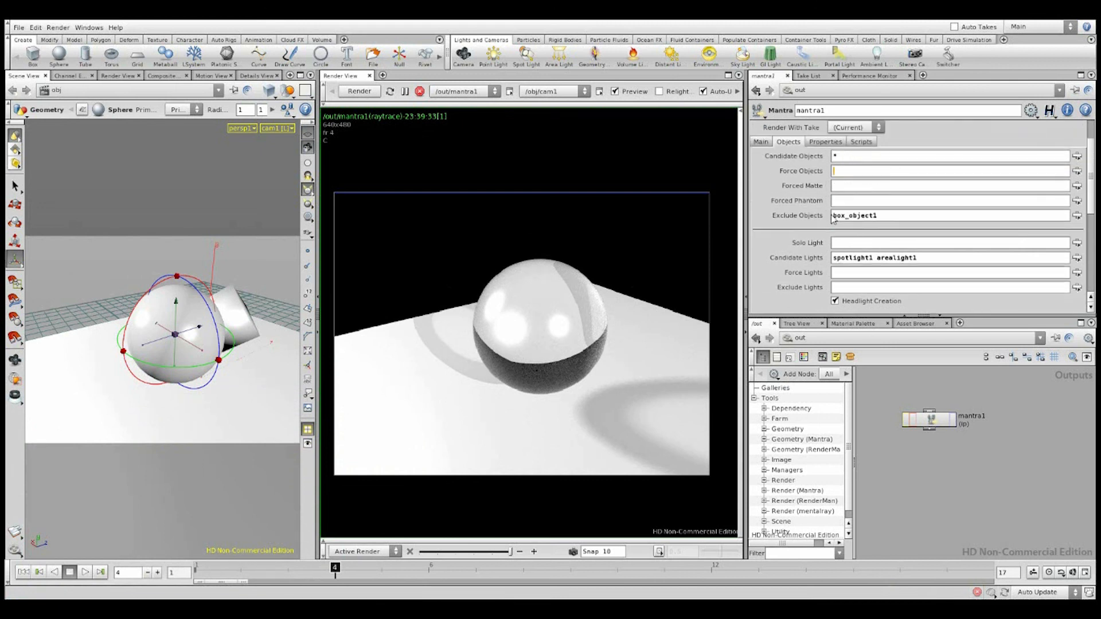
key(Return)
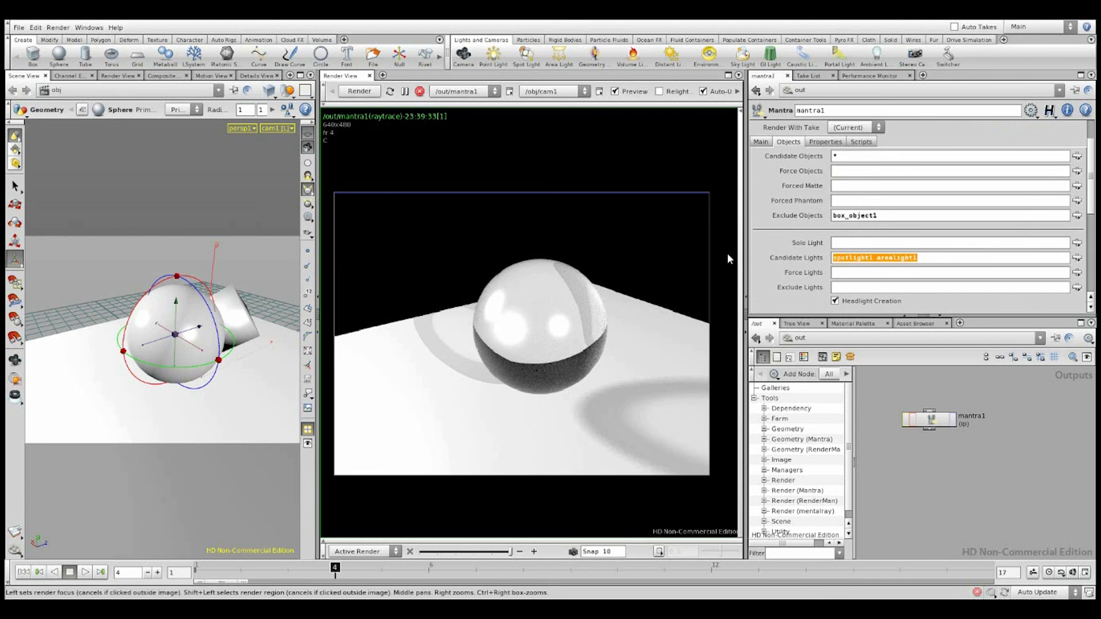
text(*)
key(Return)
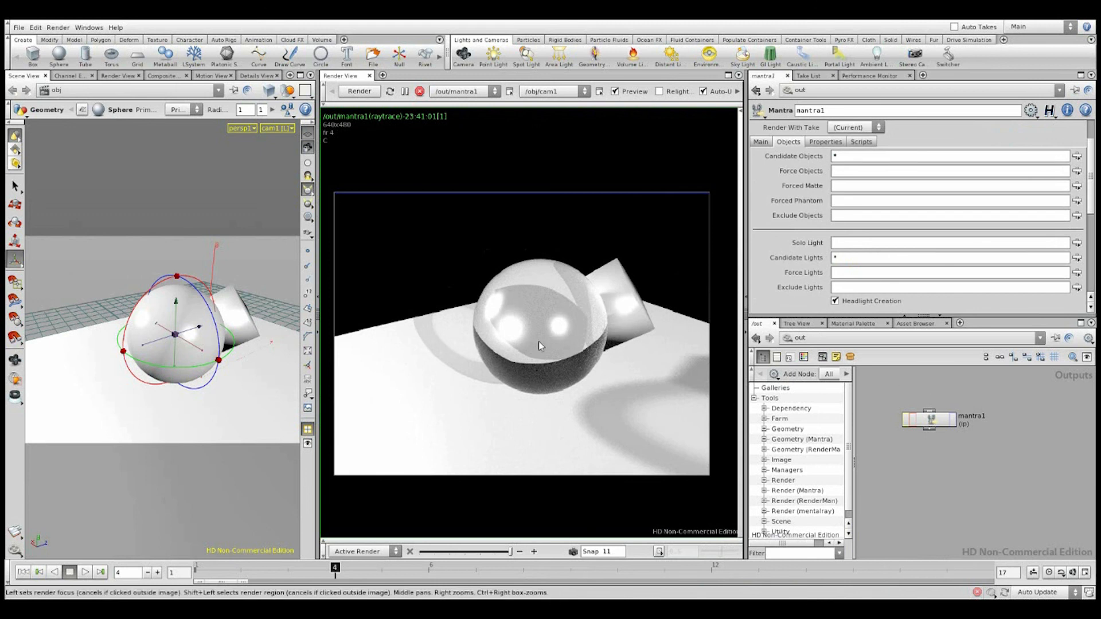
In the obj network, set the Display value in sphere_object1's render parameters to 0
click(875, 339)
click(891, 378)
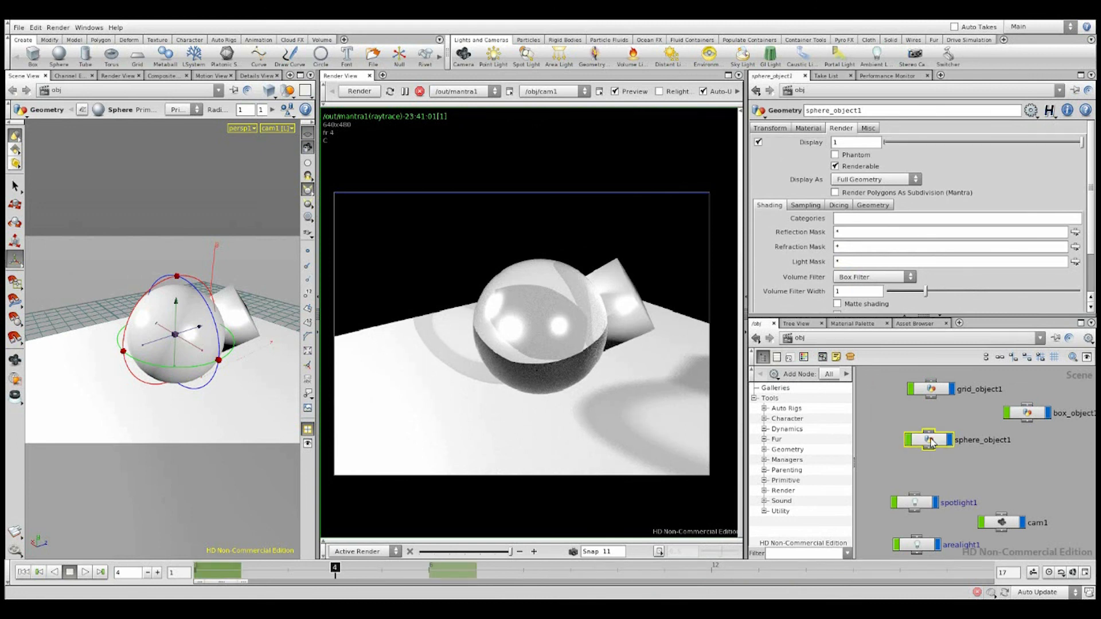
click(931, 391)
click(1032, 415)
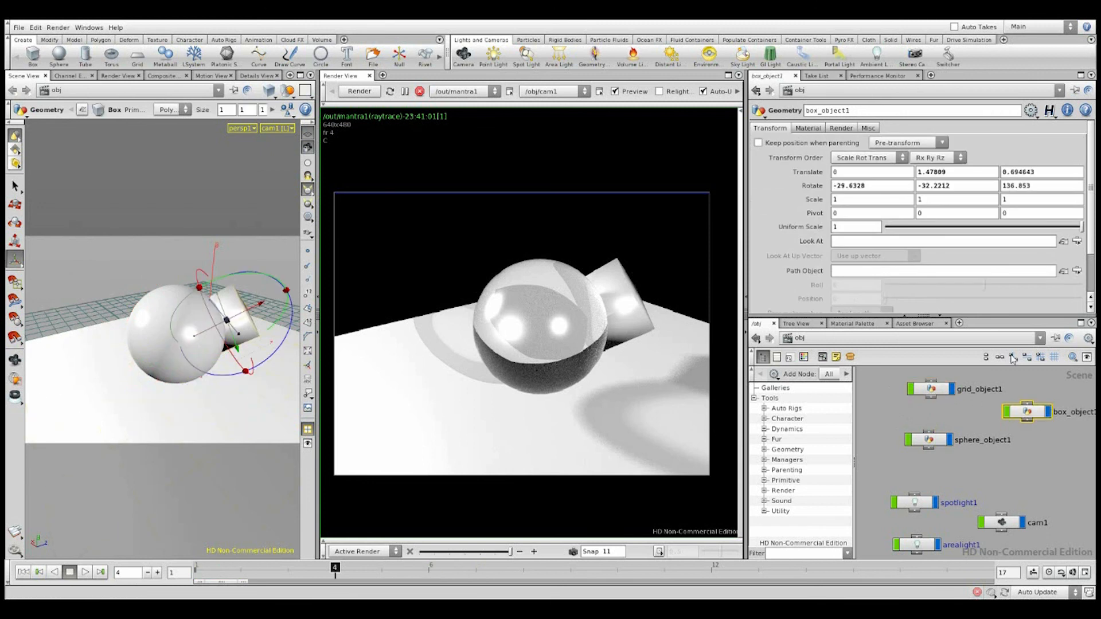
click(842, 129)
click(930, 440)
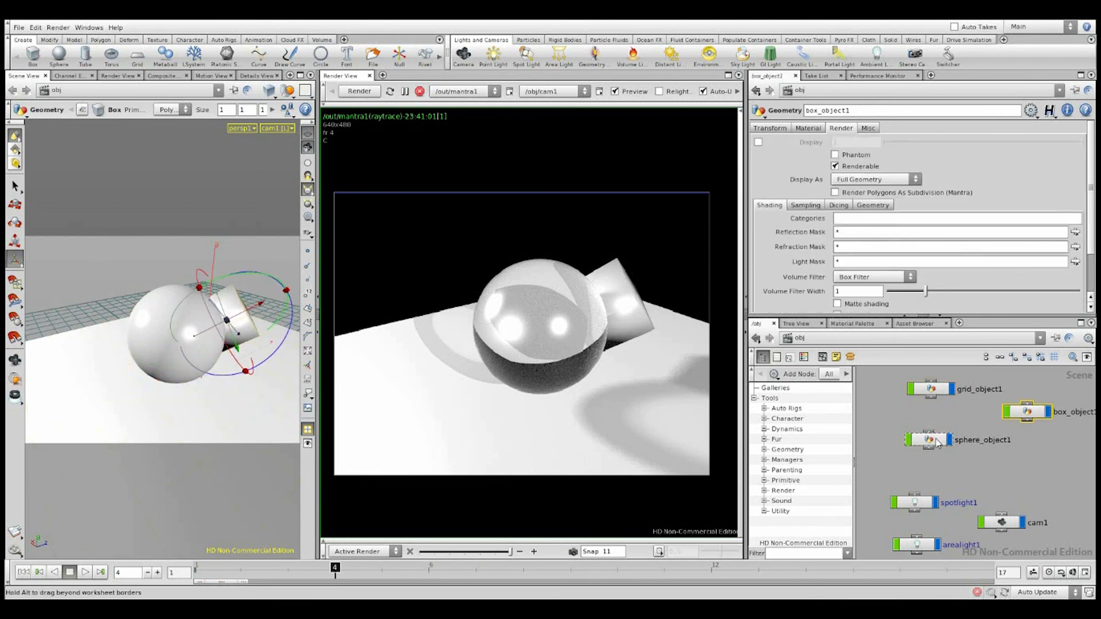
click(759, 142)
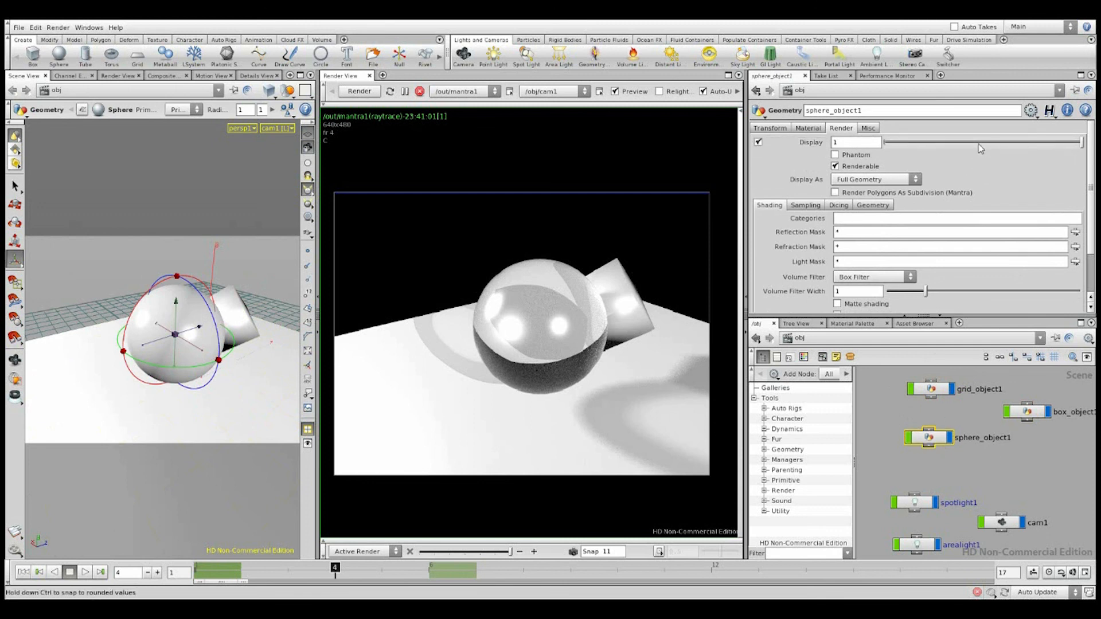
drag(979, 143, 890, 146)
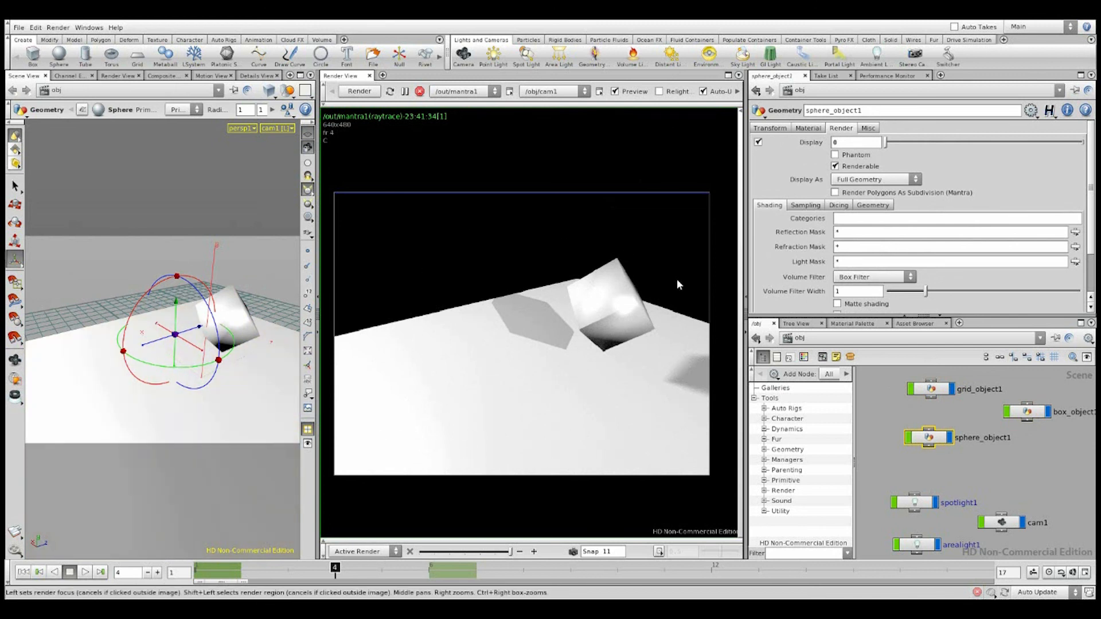
Return to the out network and set mantra1's force objects to grid_object1, sphere_object1 and box_object1
click(893, 443)
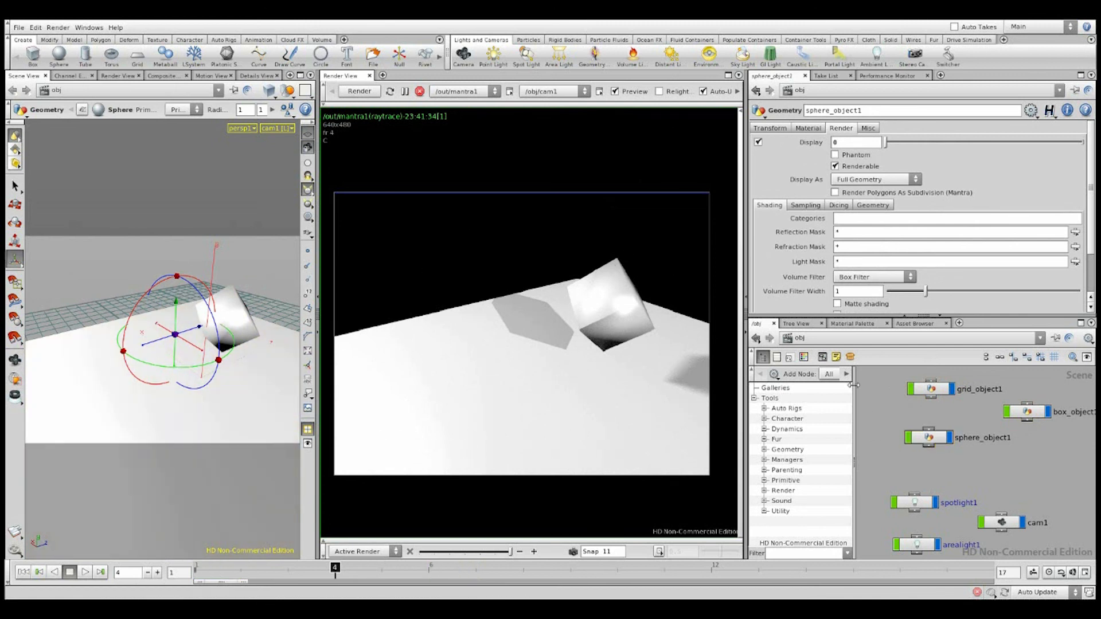
click(833, 344)
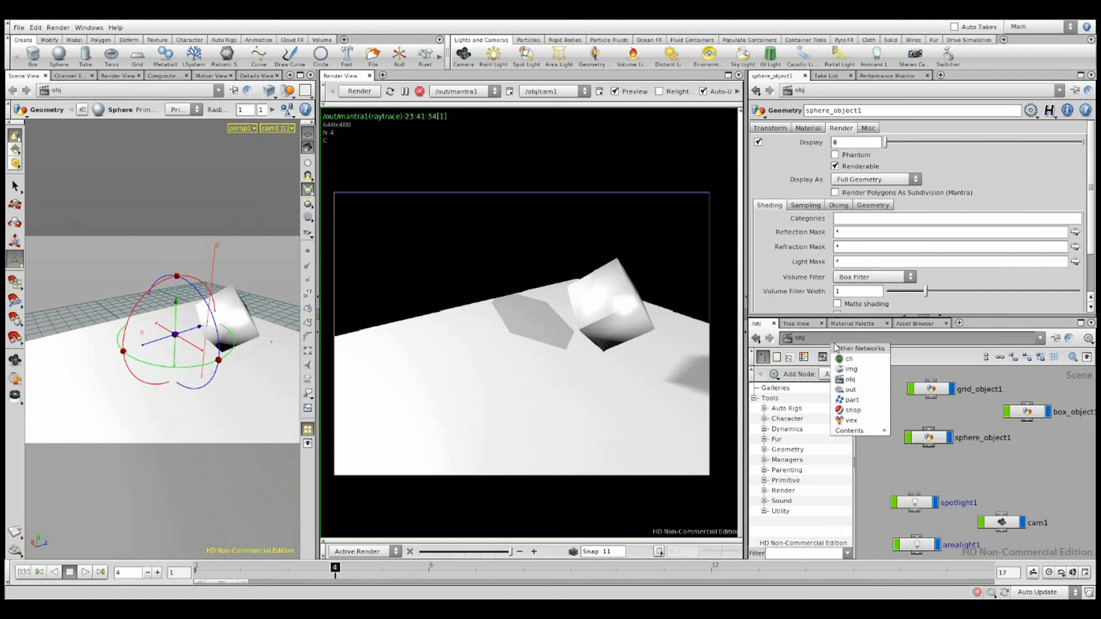
click(858, 390)
drag(930, 420, 932, 419)
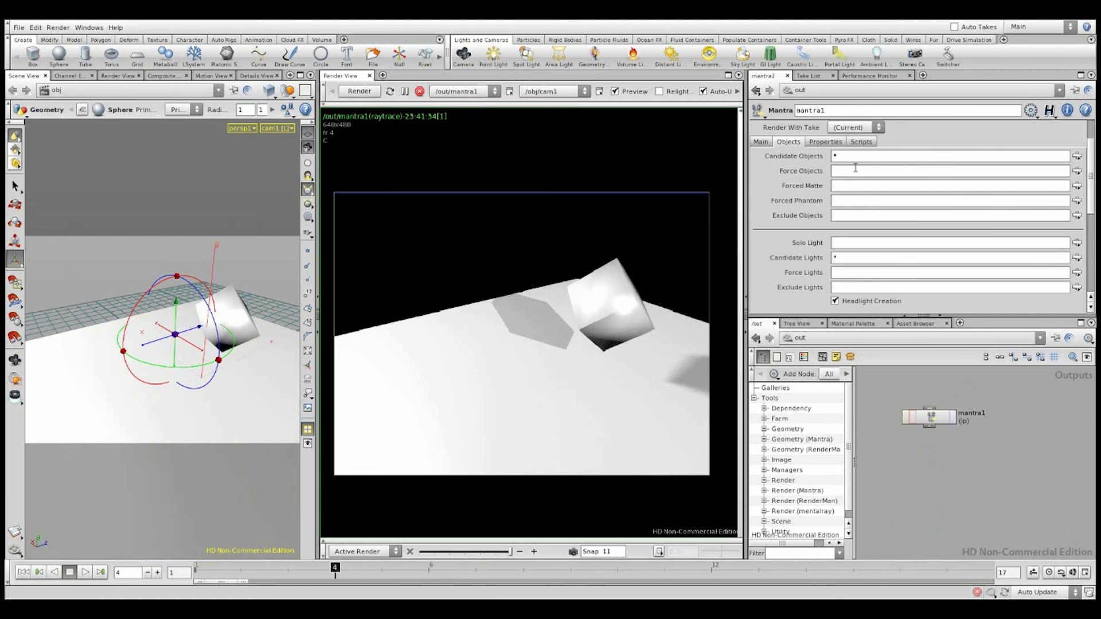
click(1078, 171)
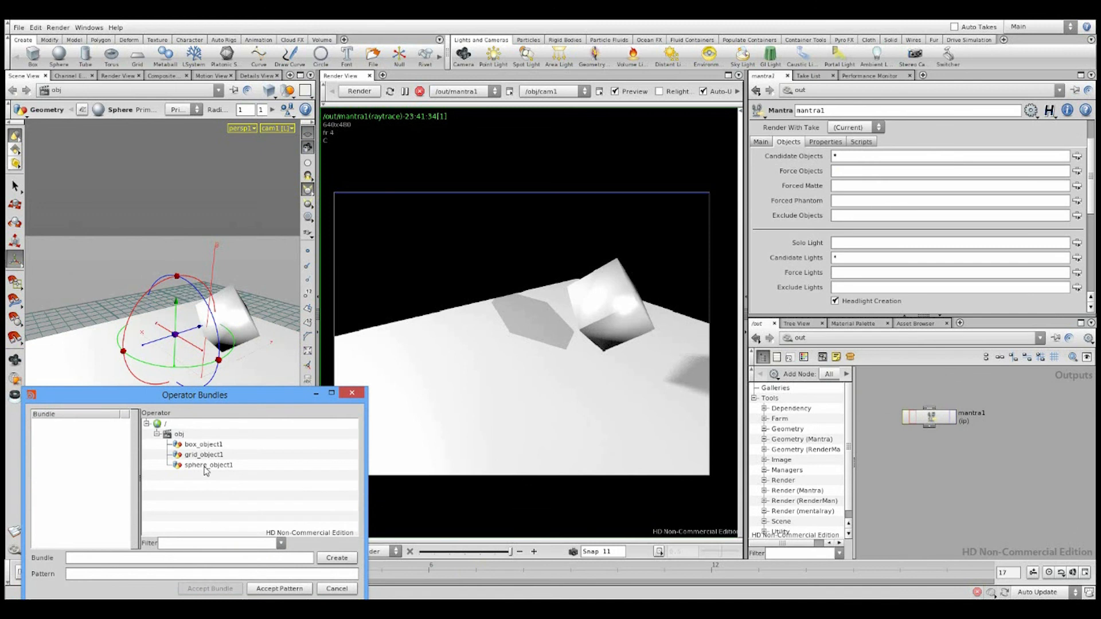
click(207, 466)
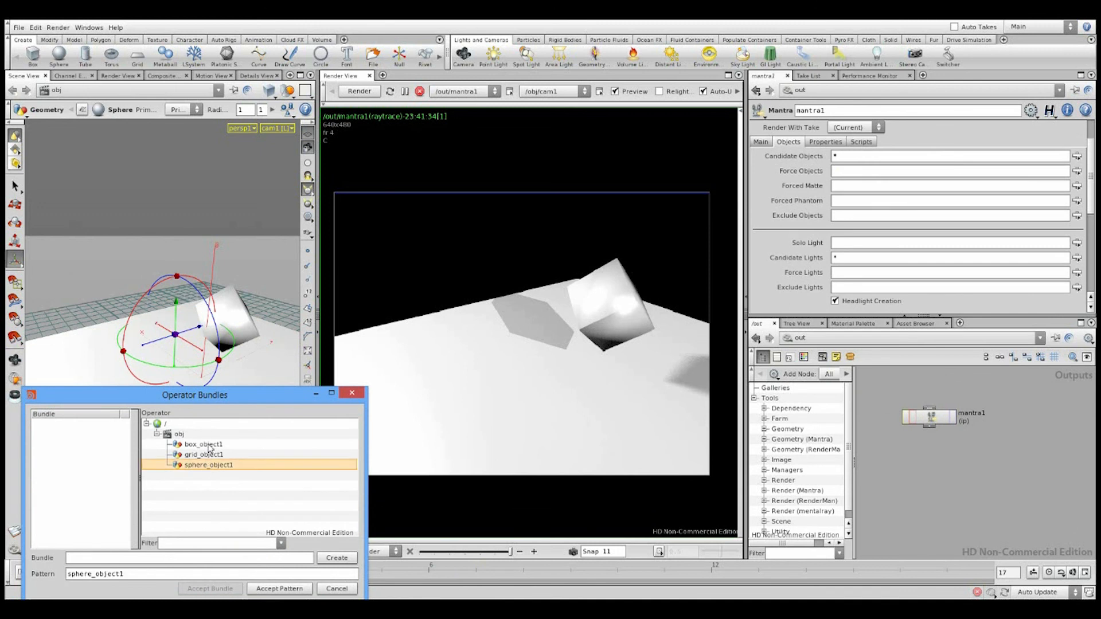
shift+click(207, 446)
click(279, 589)
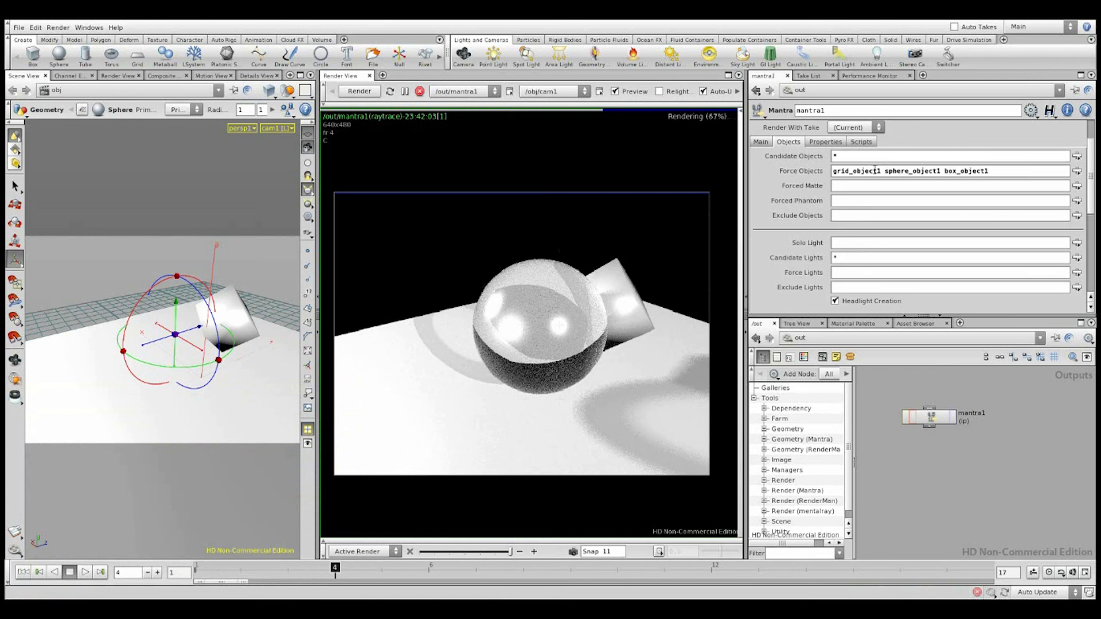
Check the Candidate Objects description and clear the mantra1 node's force objects
triple_click(911, 167)
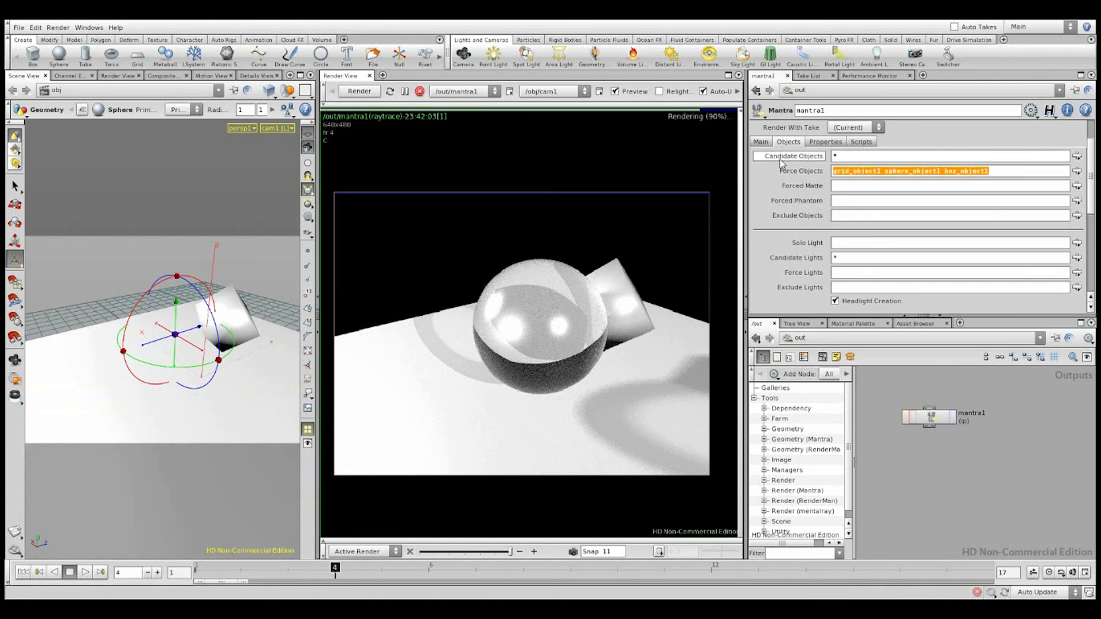
mouse_move(781, 163)
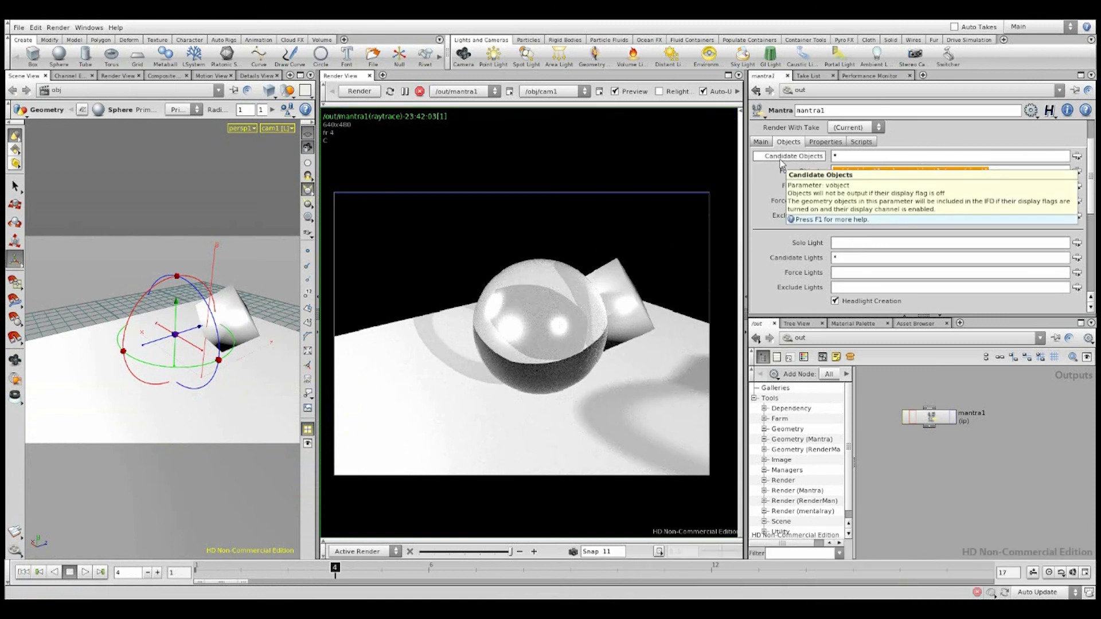
click(1015, 170)
drag(1015, 171, 832, 171)
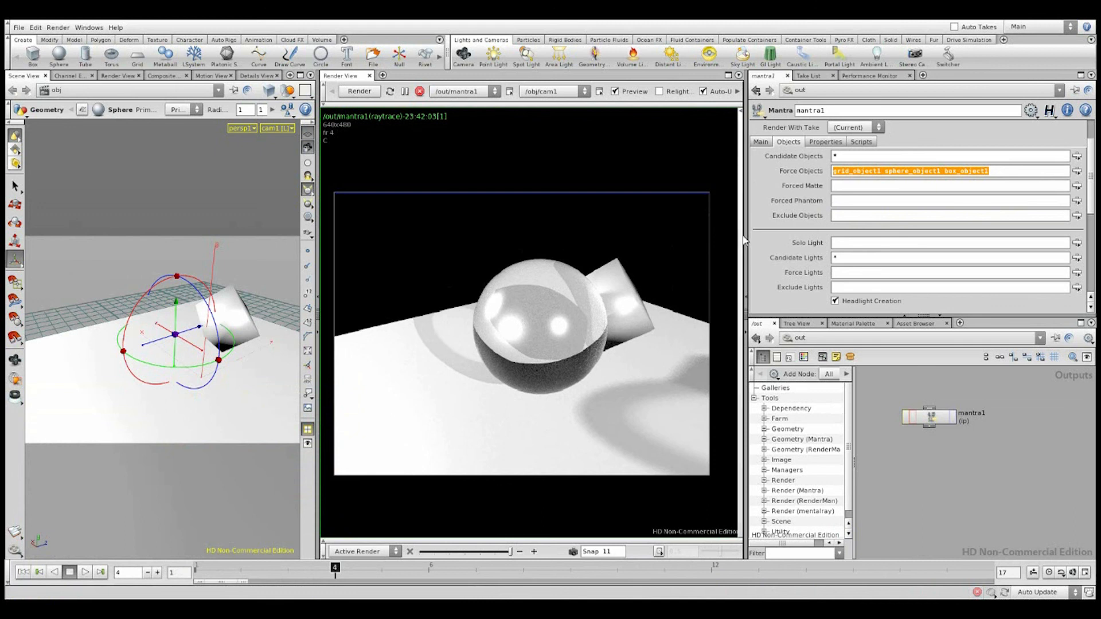
key(BackSpace)
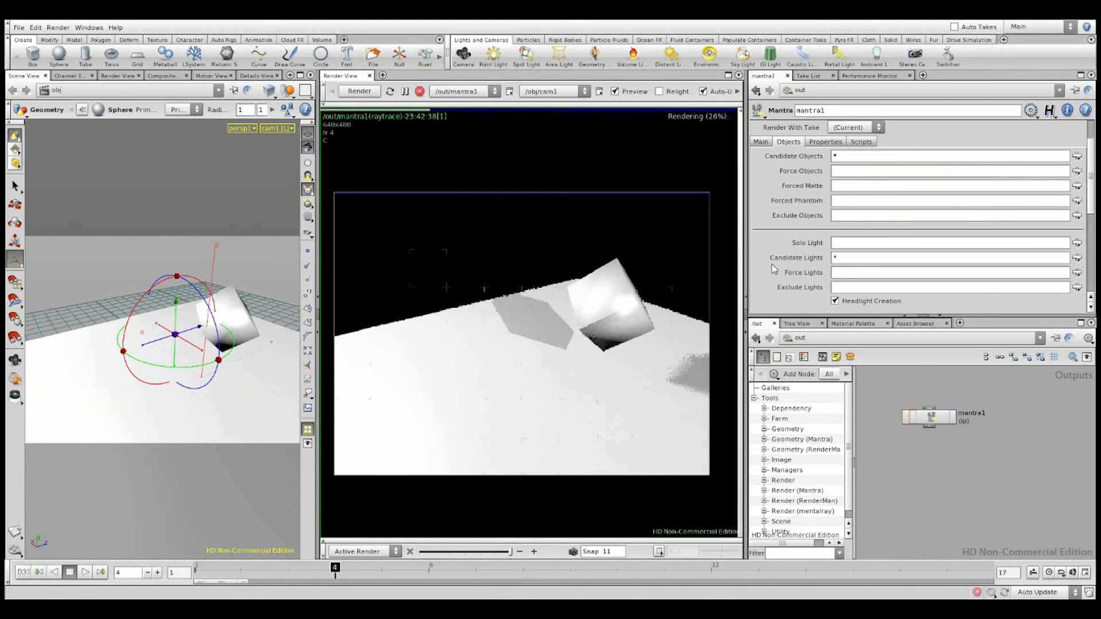
Go back to the obj network and set sphere_object1's Display value to 1
click(860, 273)
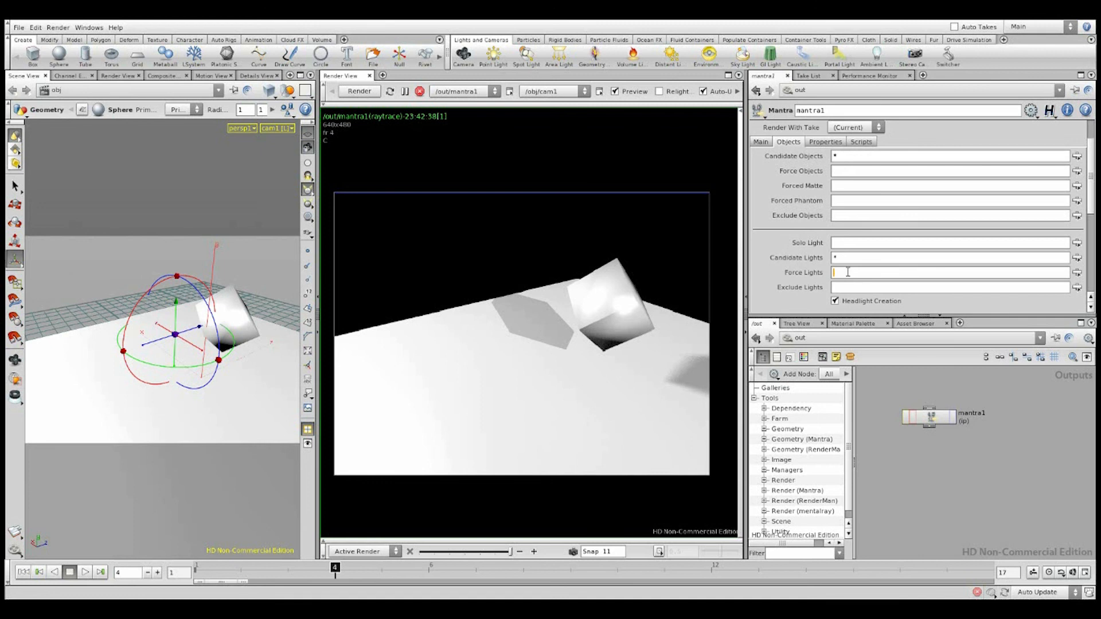
click(818, 340)
click(828, 379)
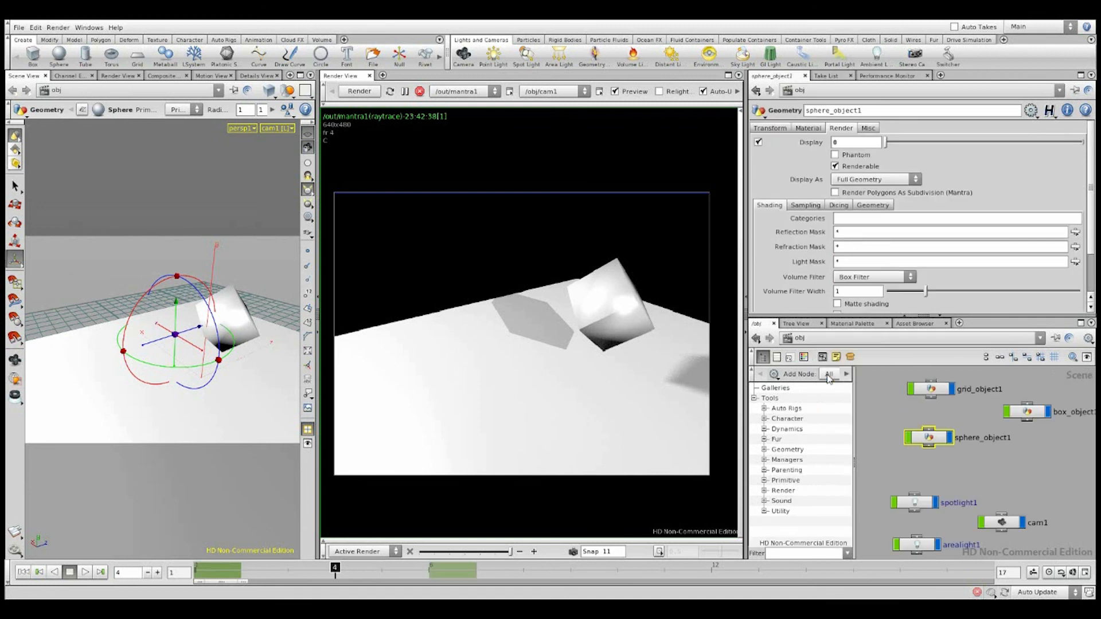
drag(846, 145, 802, 138)
key(Return)
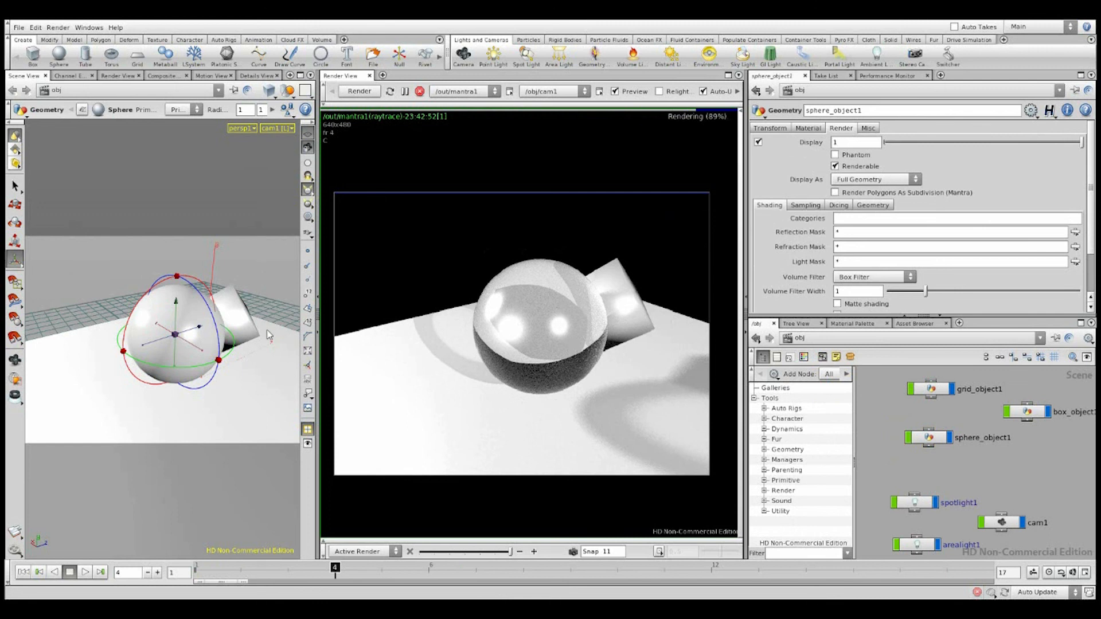
Turn on the Phantom option for sphere_object1 and check it in the render with the box beside the sphere
alt+drag(248, 394, 184, 381)
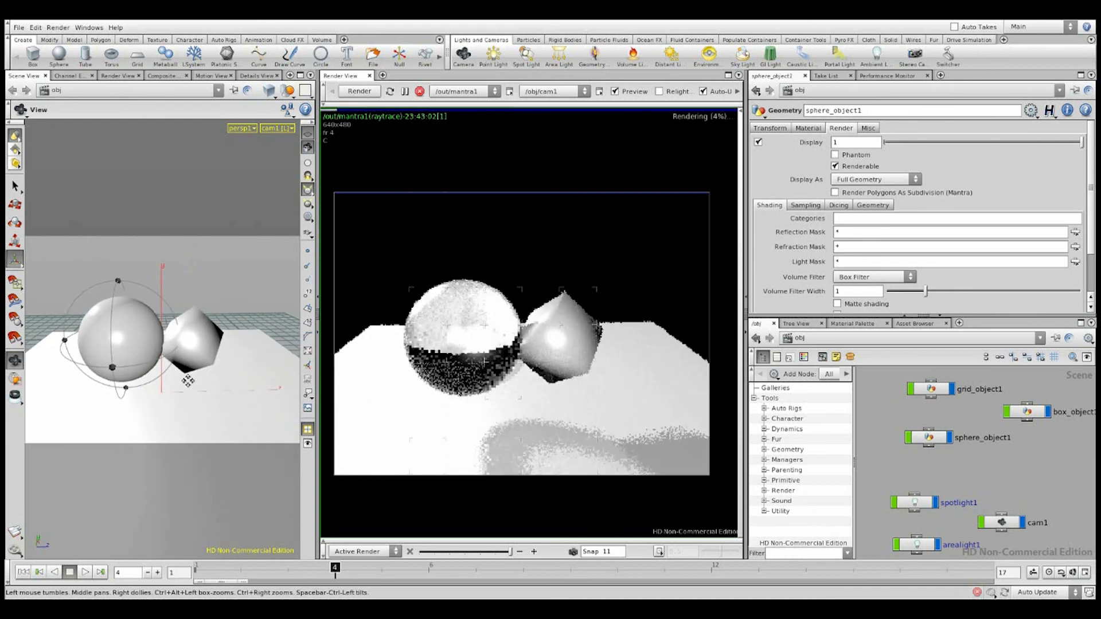
click(939, 441)
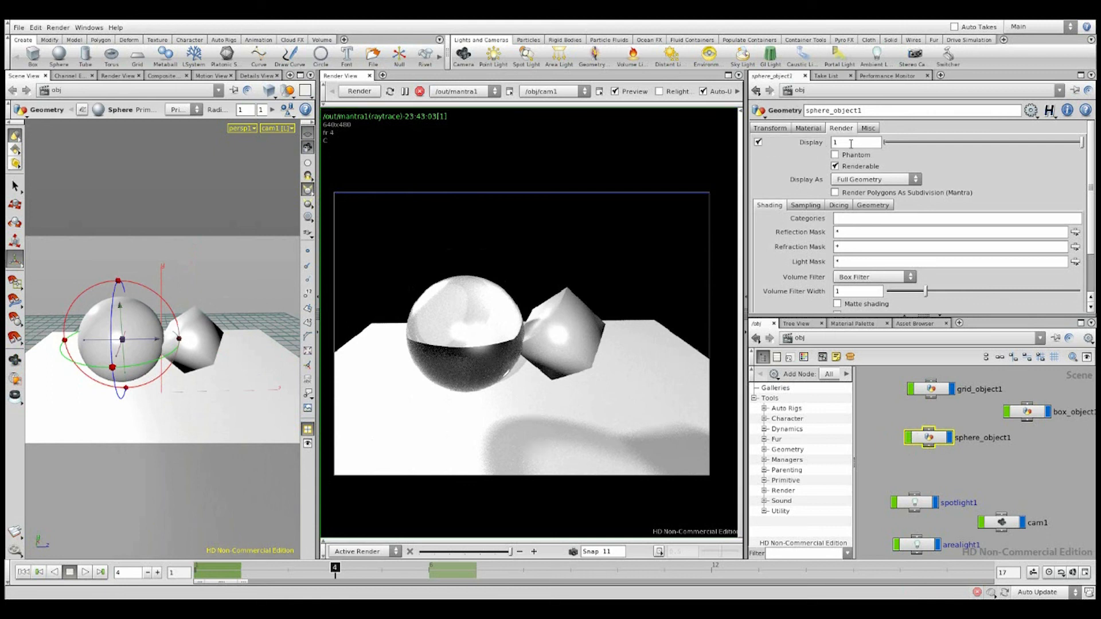
click(759, 143)
click(759, 143)
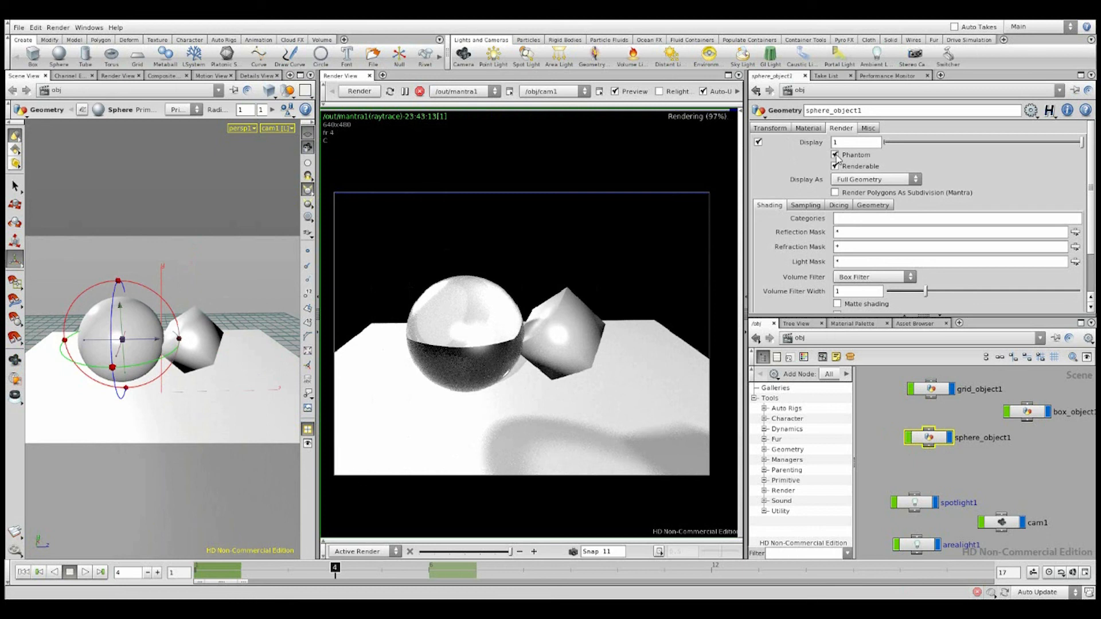
click(836, 155)
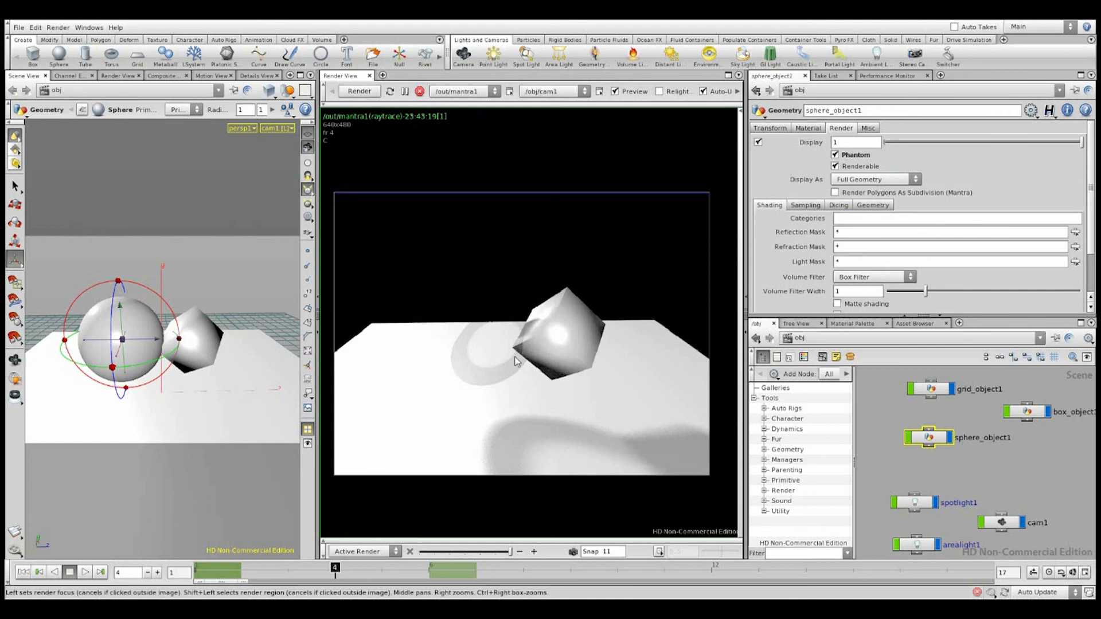
Turn off Phantom for sphere_object1 and set its Display As mode to Centroid
click(836, 155)
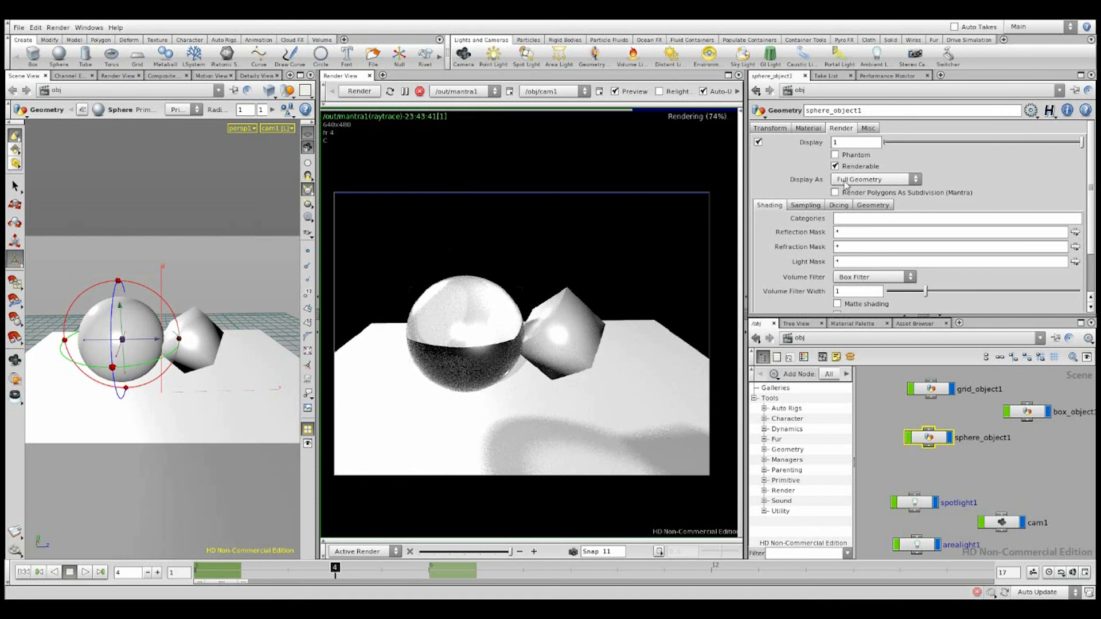
click(847, 182)
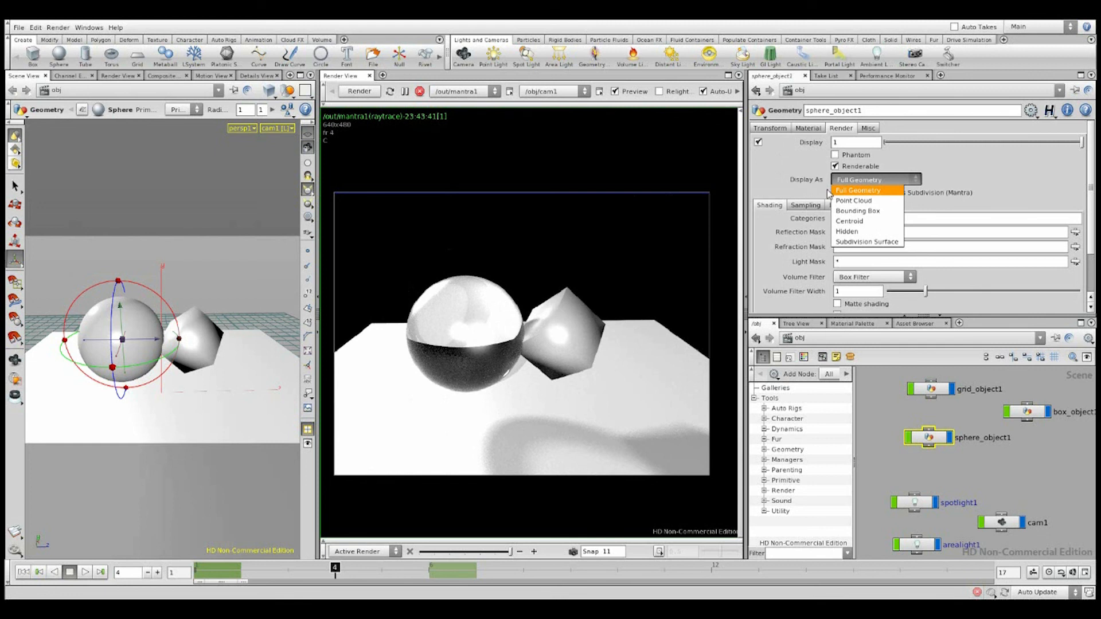
click(859, 219)
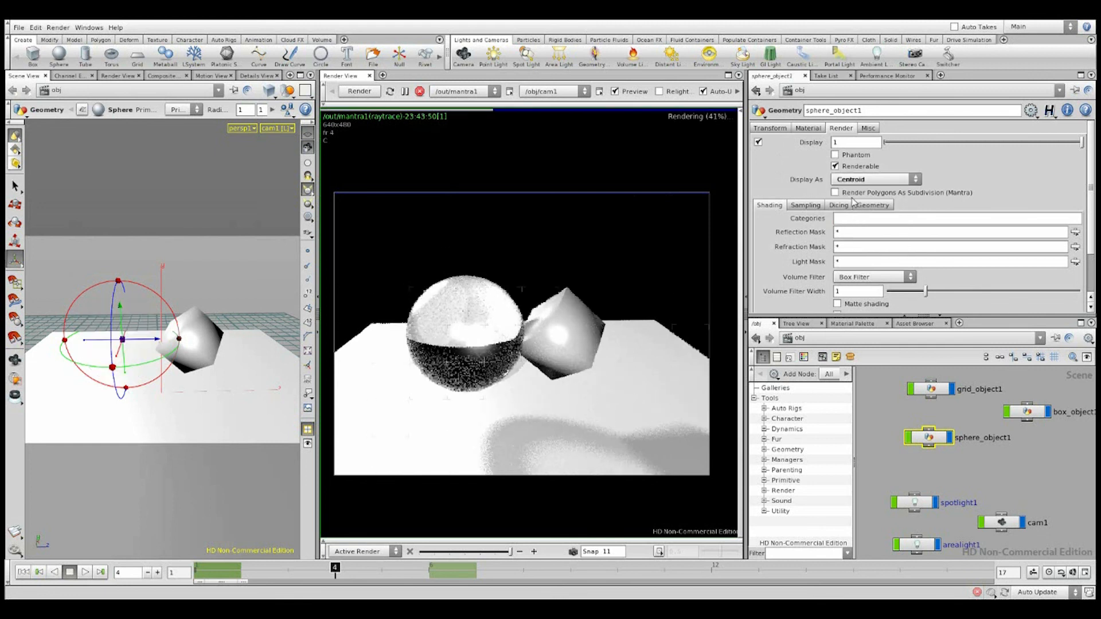
Try the Point Cloud, Hidden and Subdivision Surface modes for sphere_object1's Display As setting, and finish on Full Geometry
click(866, 180)
click(856, 206)
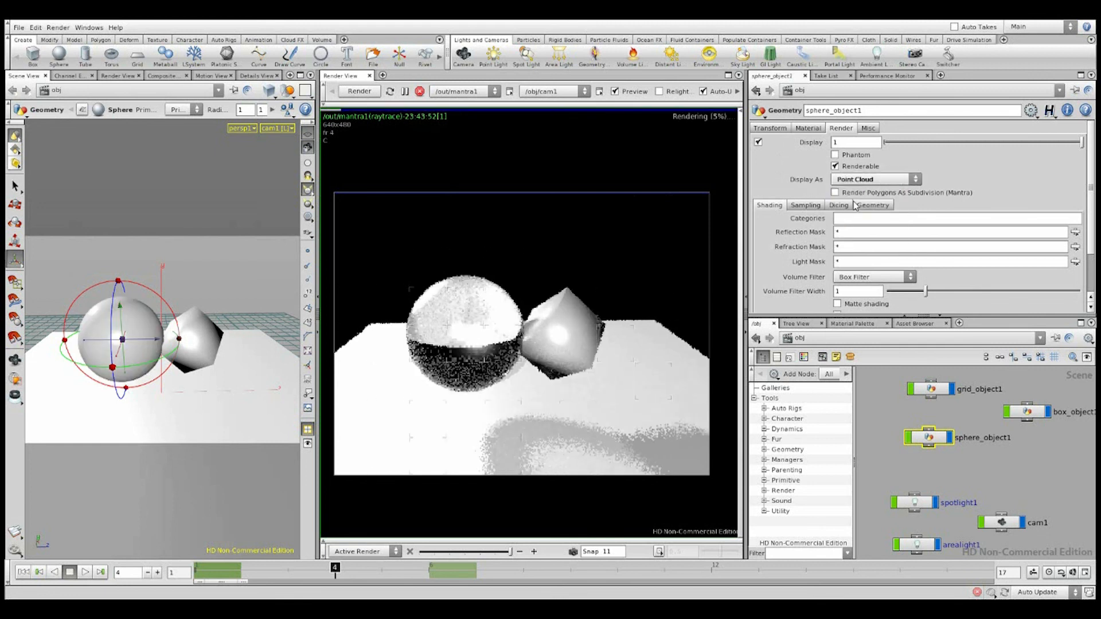
click(866, 180)
click(848, 233)
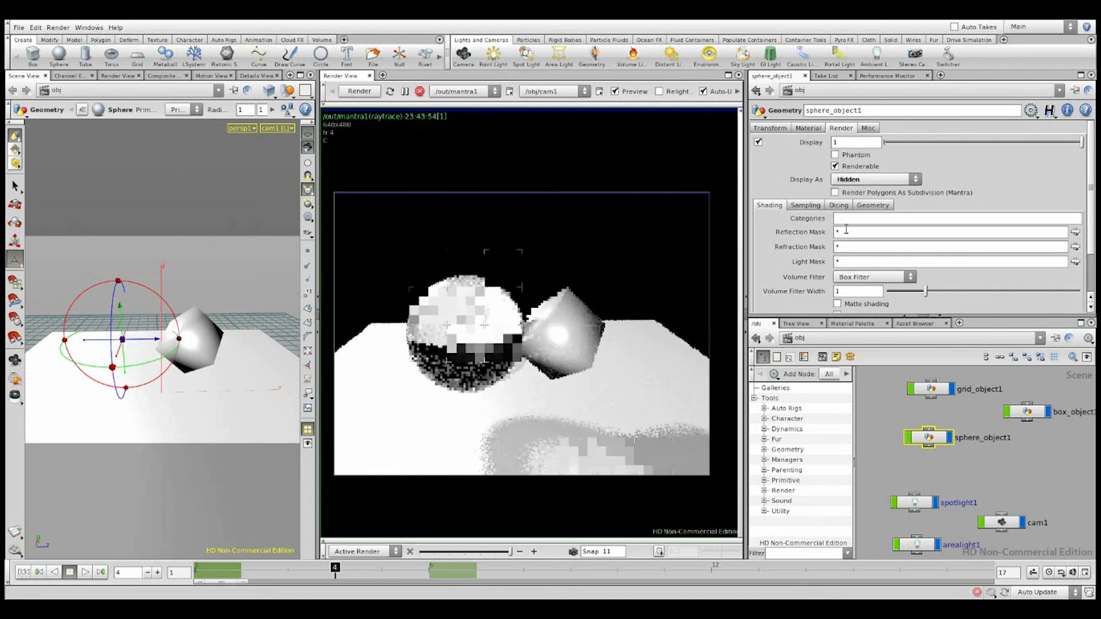
click(866, 180)
click(846, 243)
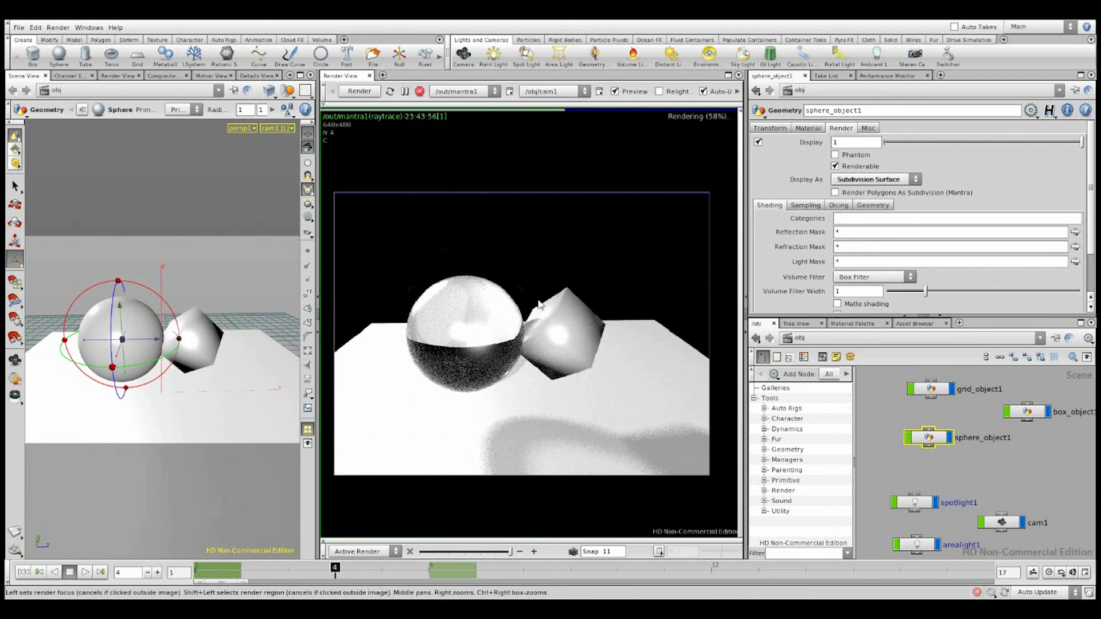
click(884, 181)
click(877, 191)
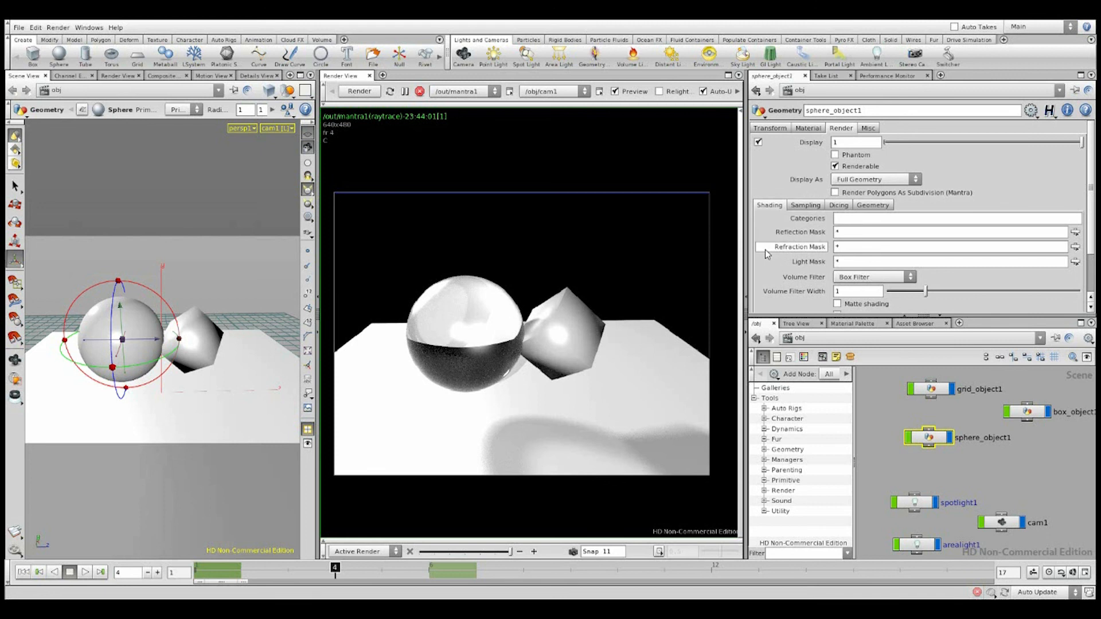
Turn on Matte shading for sphere_object1 and check the render from several camera angles
scroll(798, 240, down, 3)
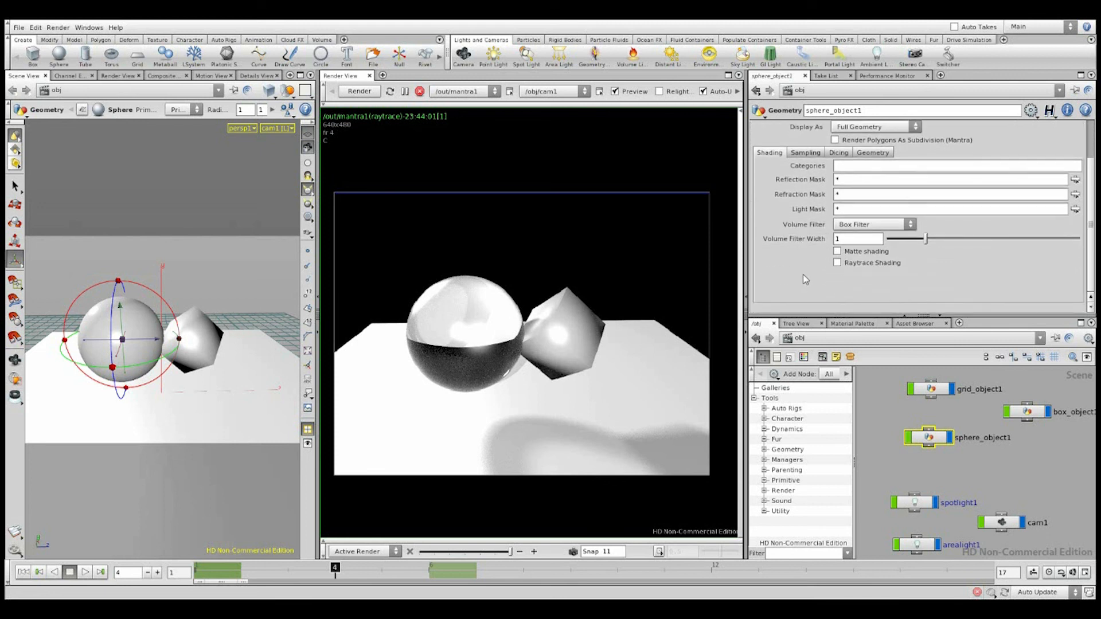
click(838, 252)
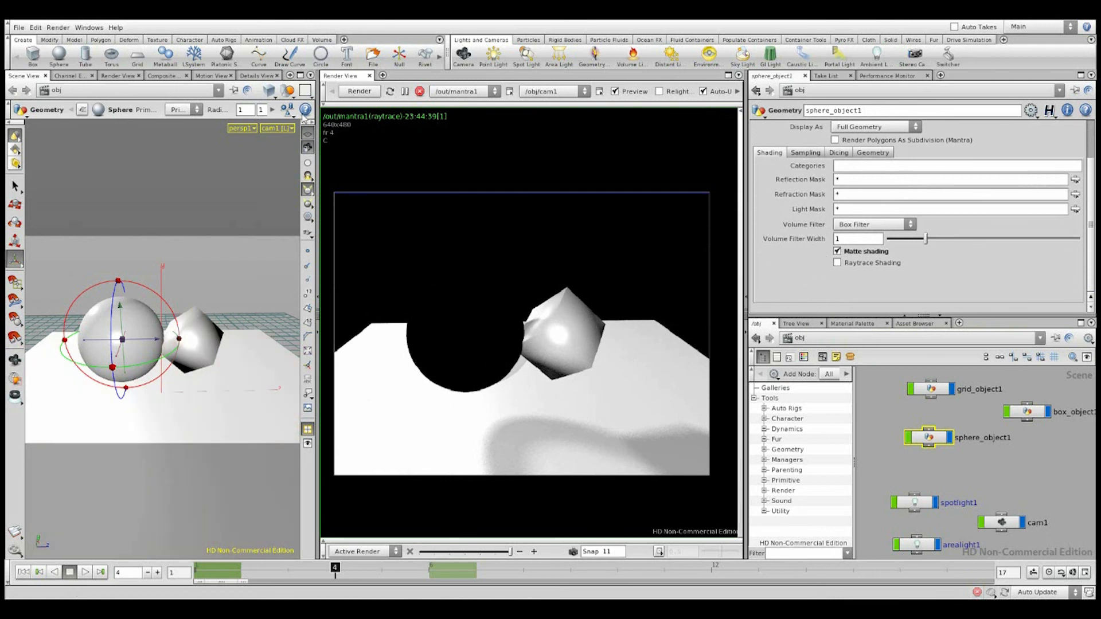
alt+drag(115, 406, 180, 348)
alt+middle_drag(180, 348, 234, 411)
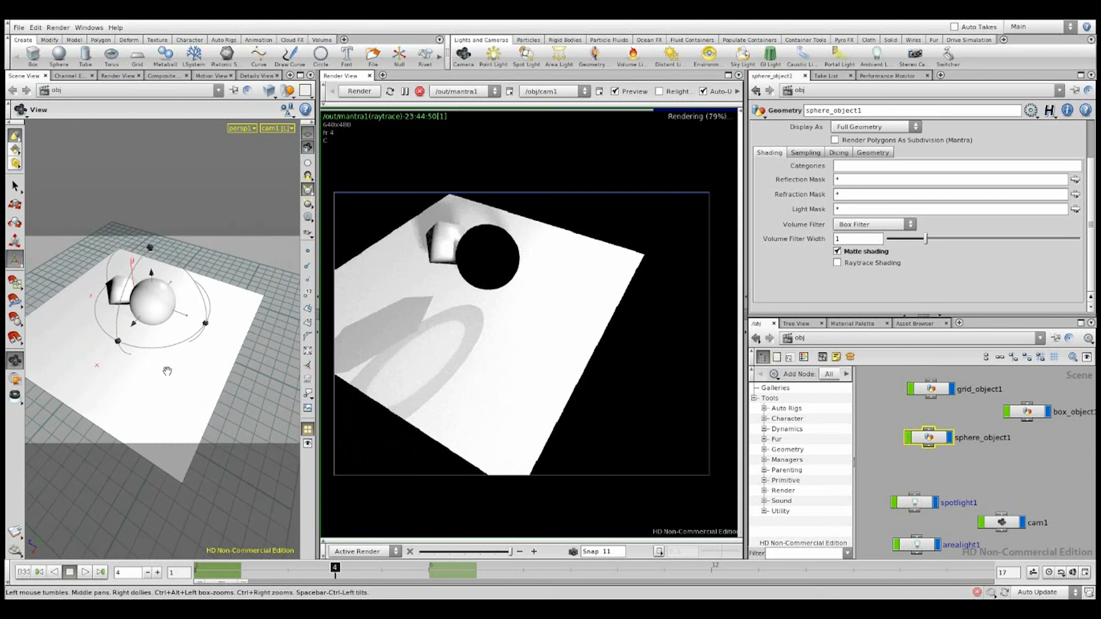
alt+right_drag(167, 371, 236, 381)
mouse_move(175, 368)
alt+mouse_down()
mouse_move(192, 370)
mouse_move(164, 363)
mouse_move(184, 370)
alt+mouse_up()
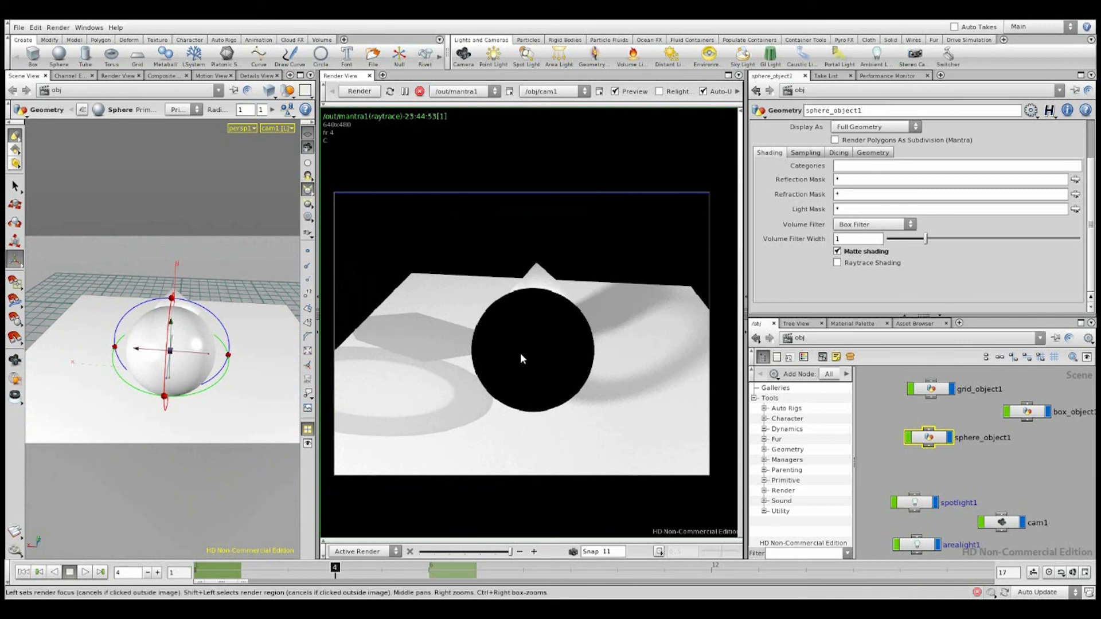
Turn off Matte shading for sphere_object1 and try Raytrace Shading on and off in the render
click(845, 263)
click(839, 252)
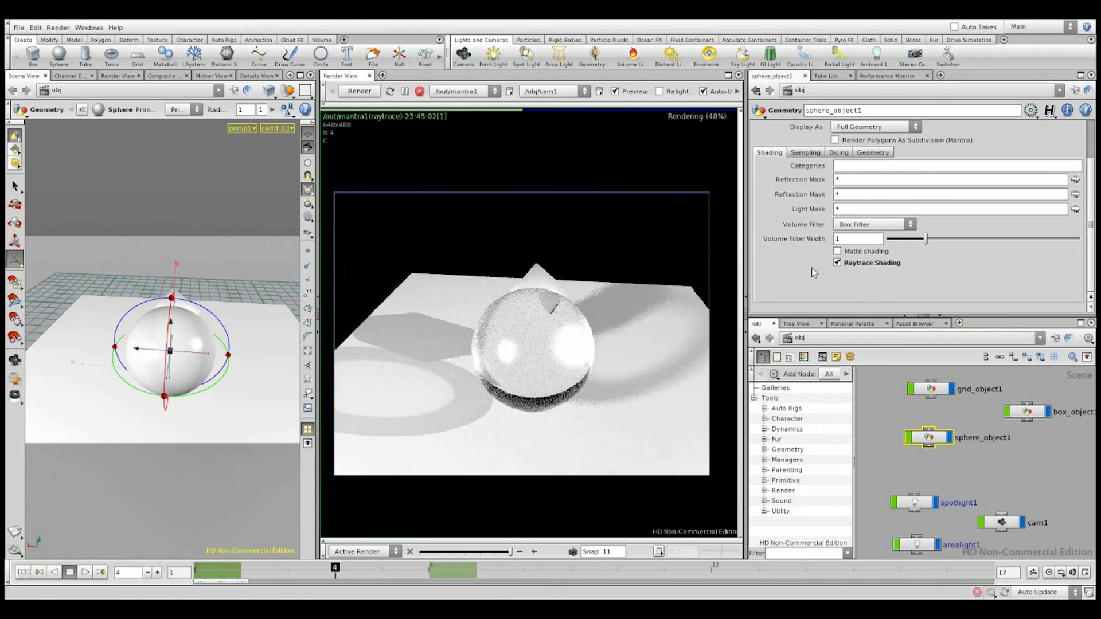
click(837, 263)
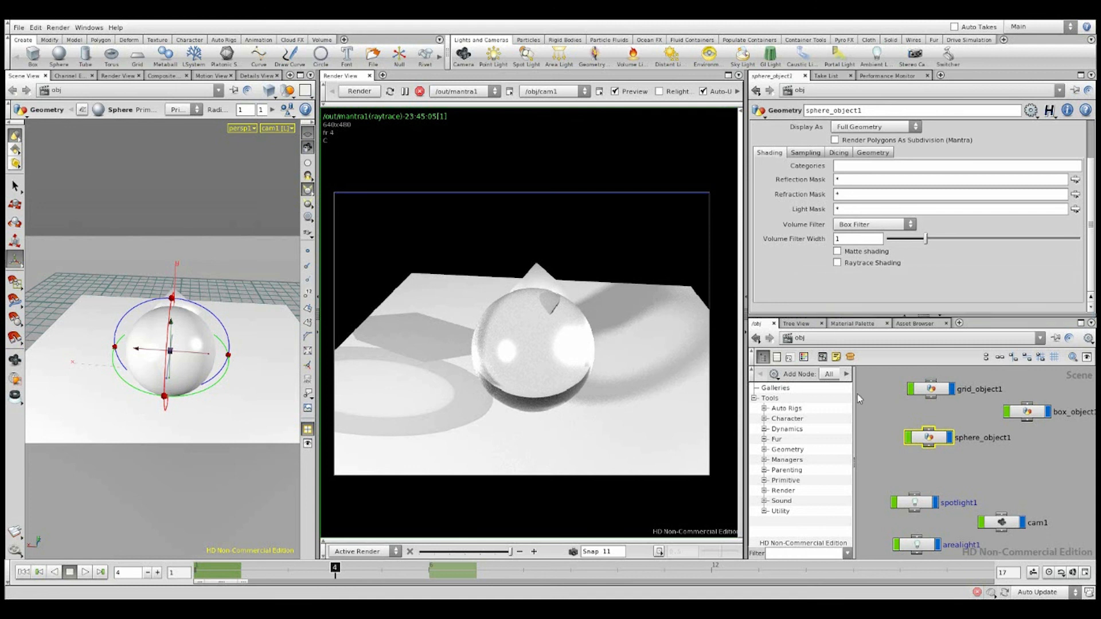
Go to the out network and try mantra1's Rendering Engine as Micropolygon Rendering and Physically Based Rendering
click(855, 341)
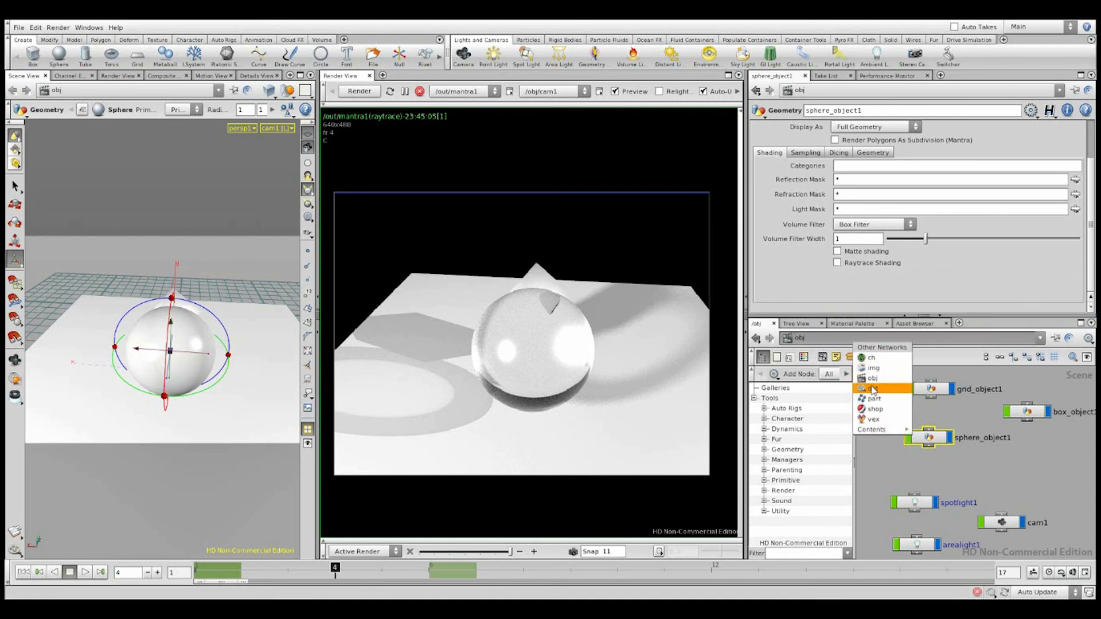
click(872, 386)
click(859, 344)
click(872, 392)
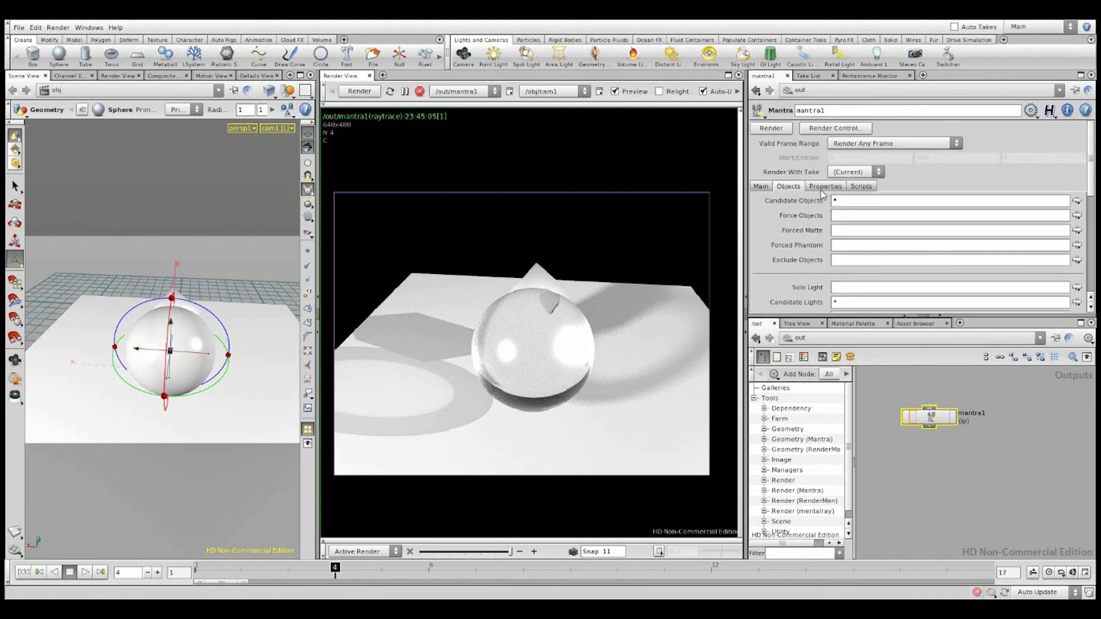
click(826, 186)
click(855, 216)
click(877, 228)
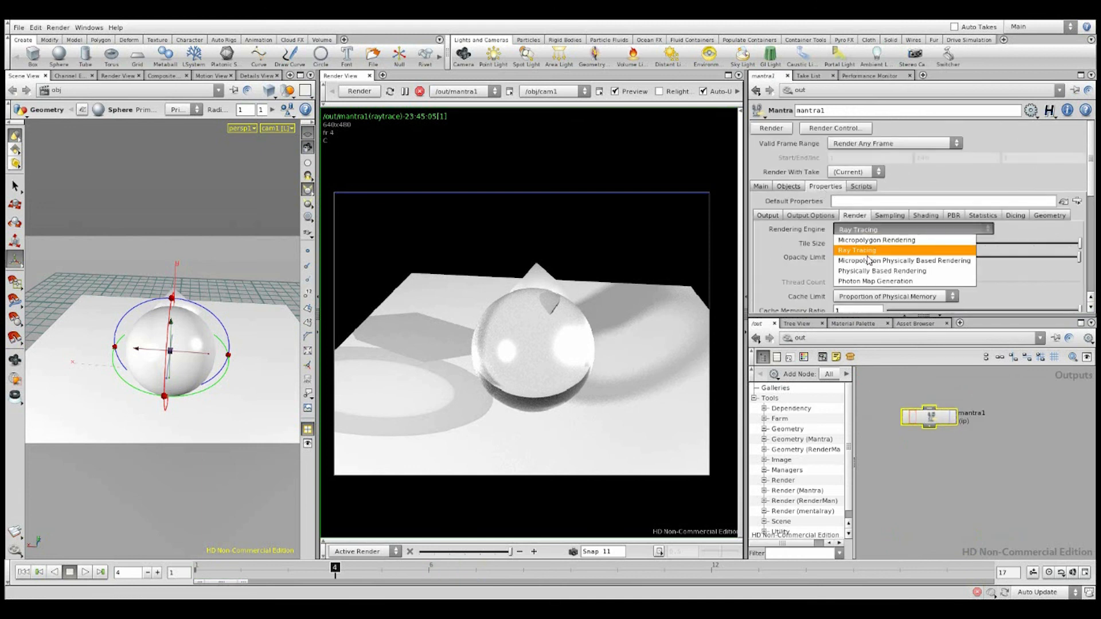
click(872, 239)
click(884, 229)
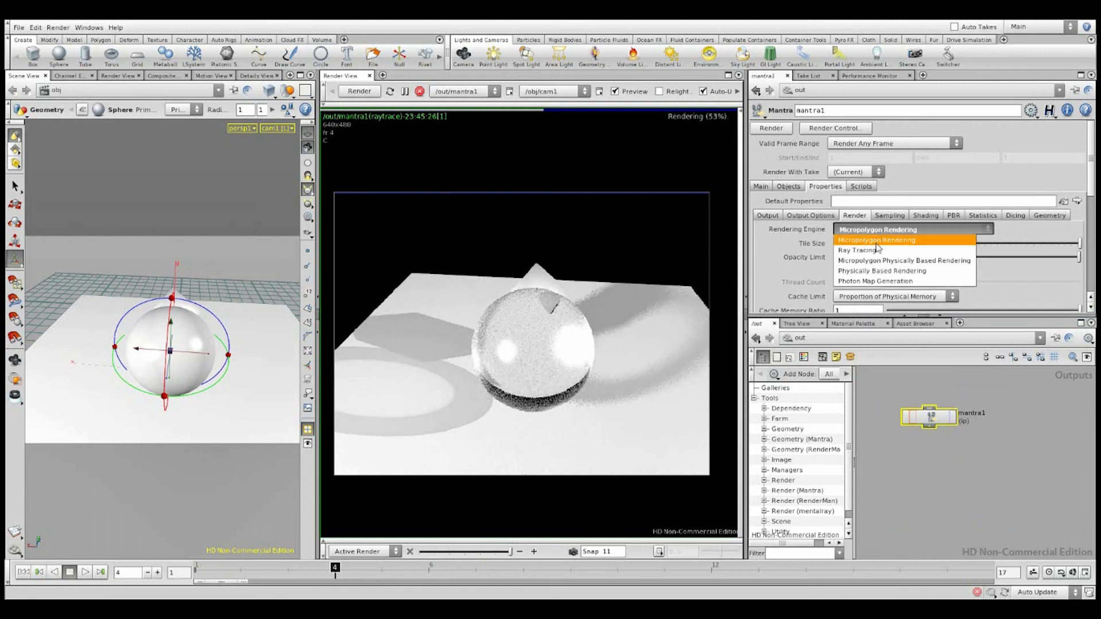
click(876, 270)
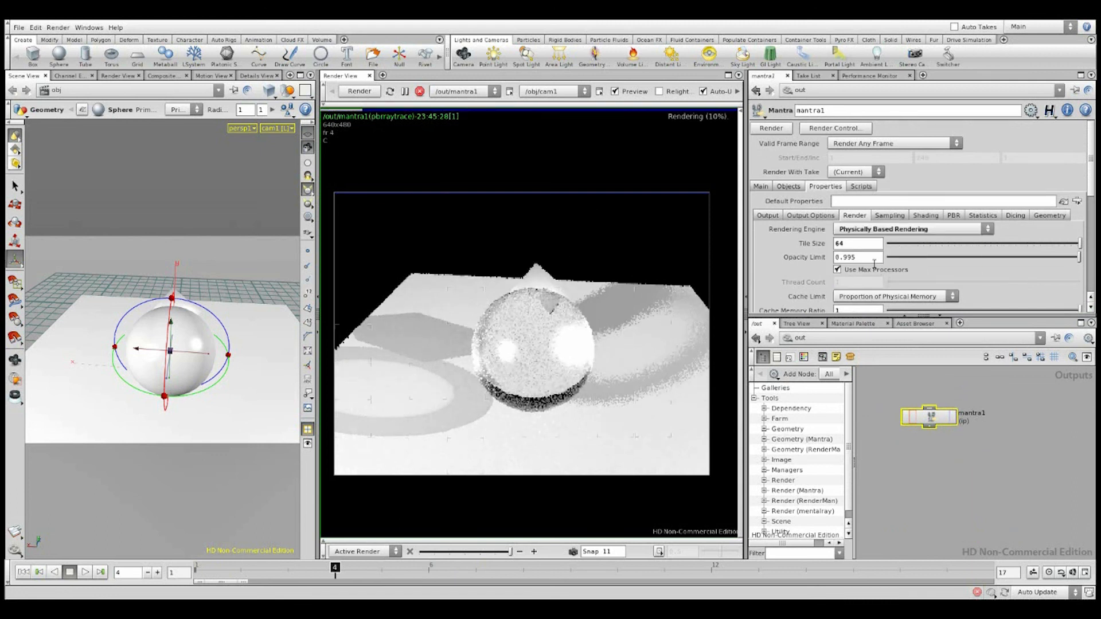
Set mantra1's Rendering Engine back to Ray Tracing and return to the obj network
click(847, 340)
click(866, 235)
click(866, 229)
click(846, 248)
click(848, 340)
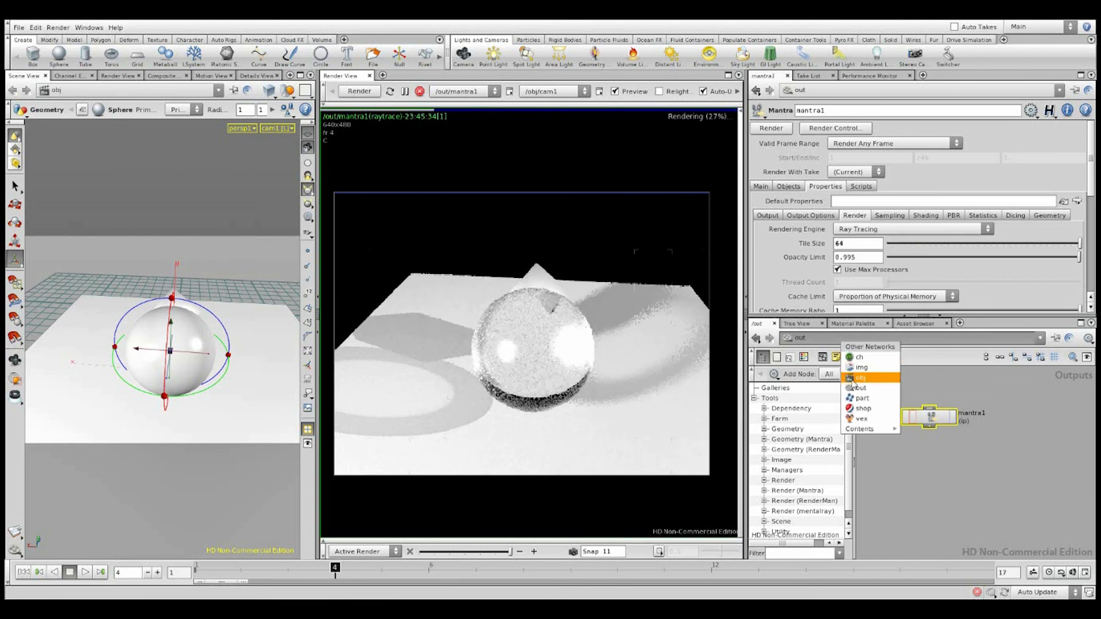
click(858, 373)
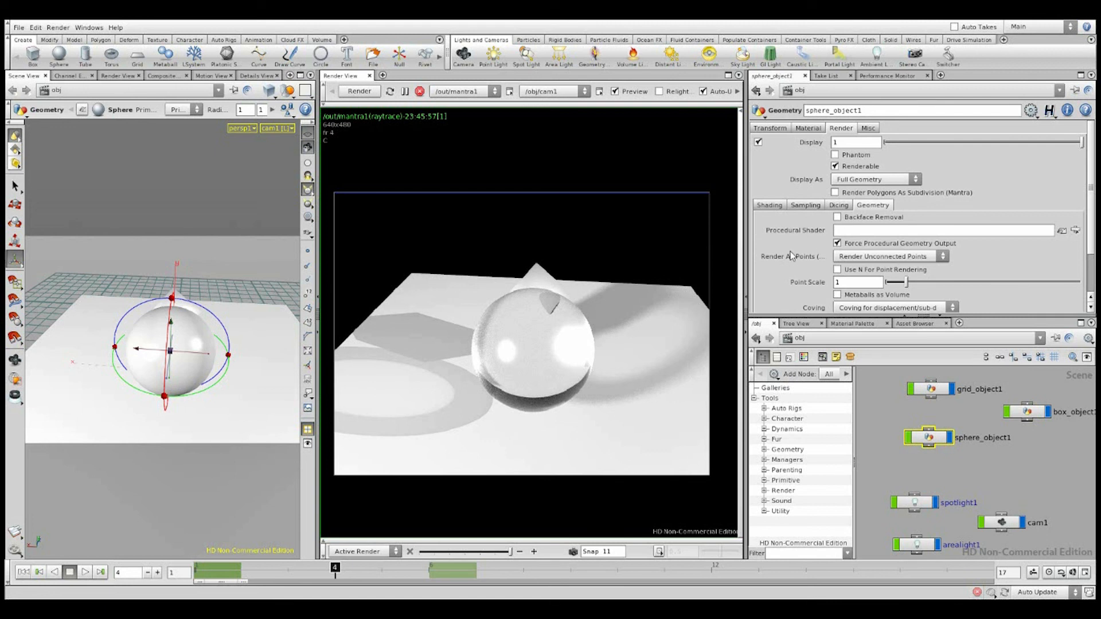
Turn on Backface Removal for sphere_object1, check the render from another angle, and turn the option off again
scroll(790, 241, down, 3)
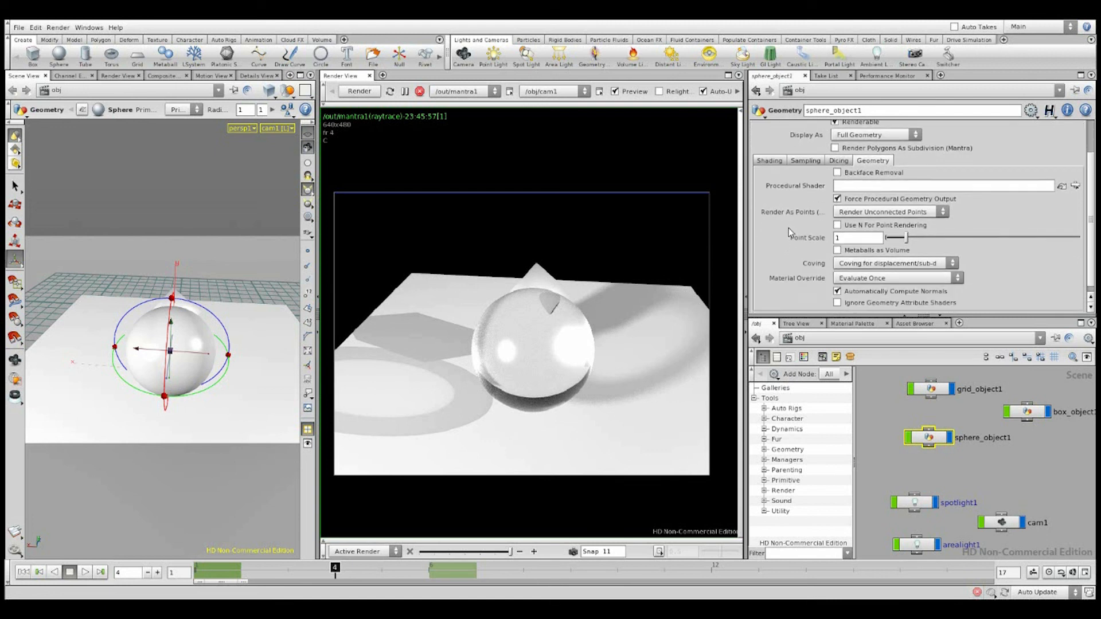
scroll(797, 226, up, 3)
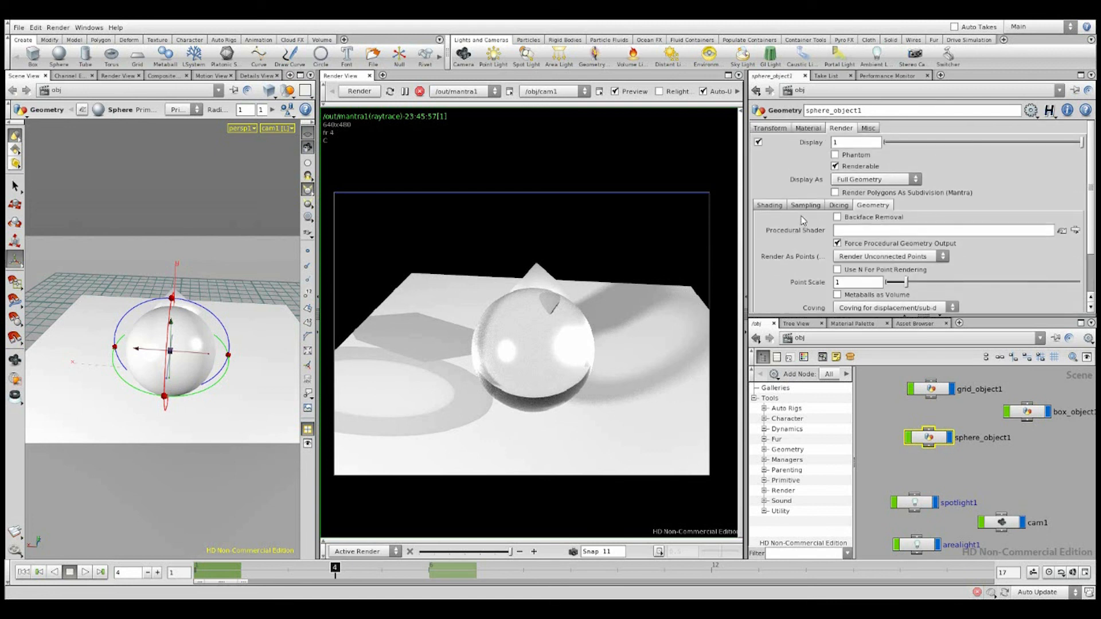
click(838, 219)
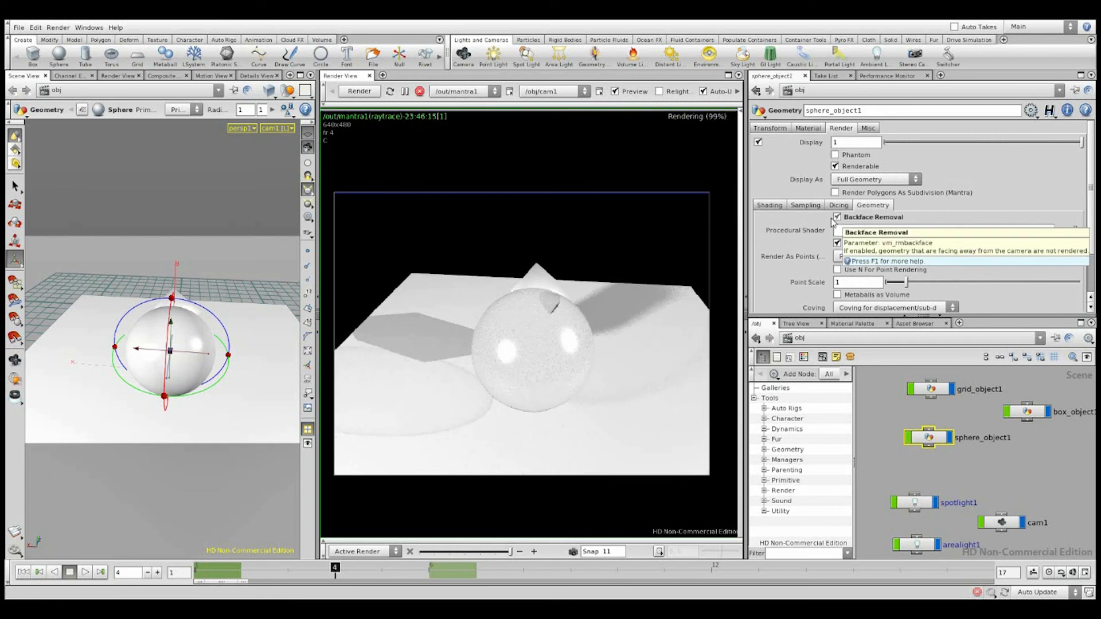
key(Escape)
drag(241, 413, 185, 304)
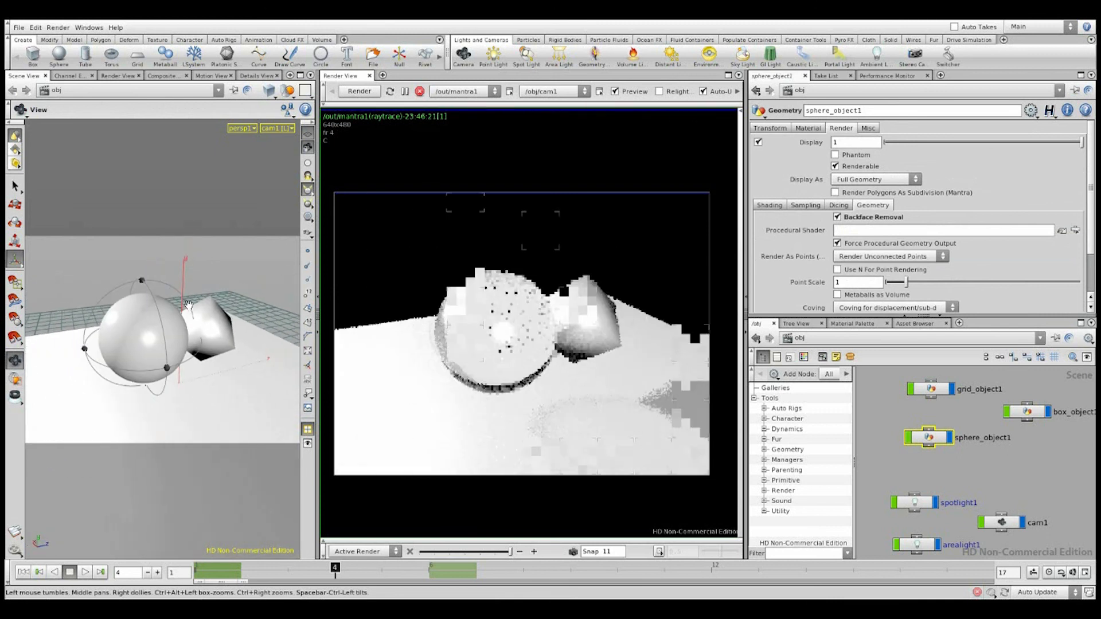
key(Return)
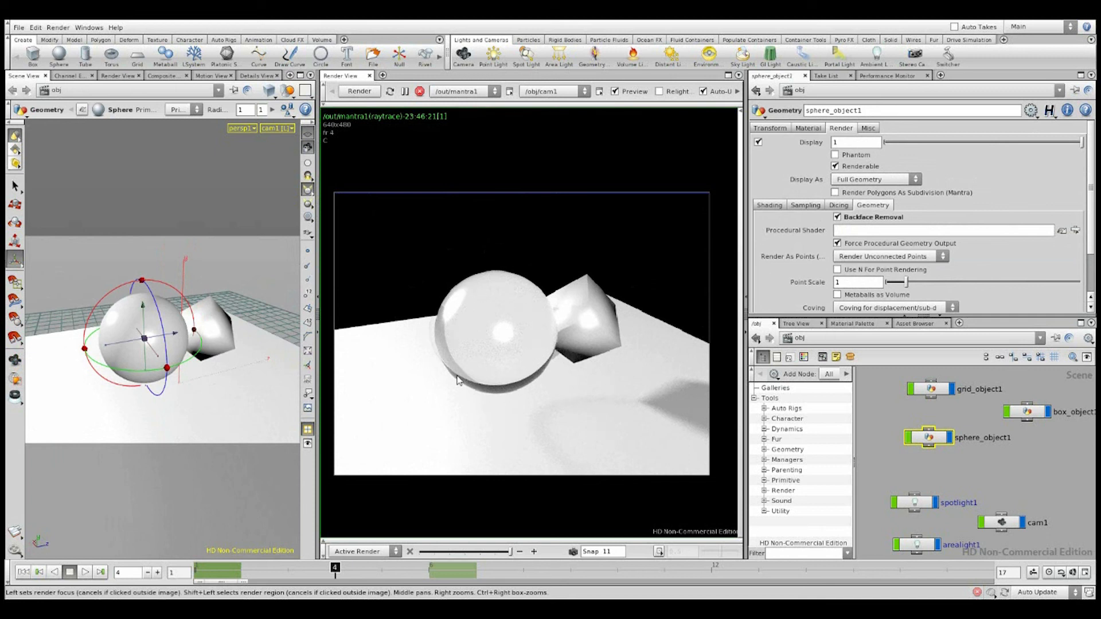
click(837, 218)
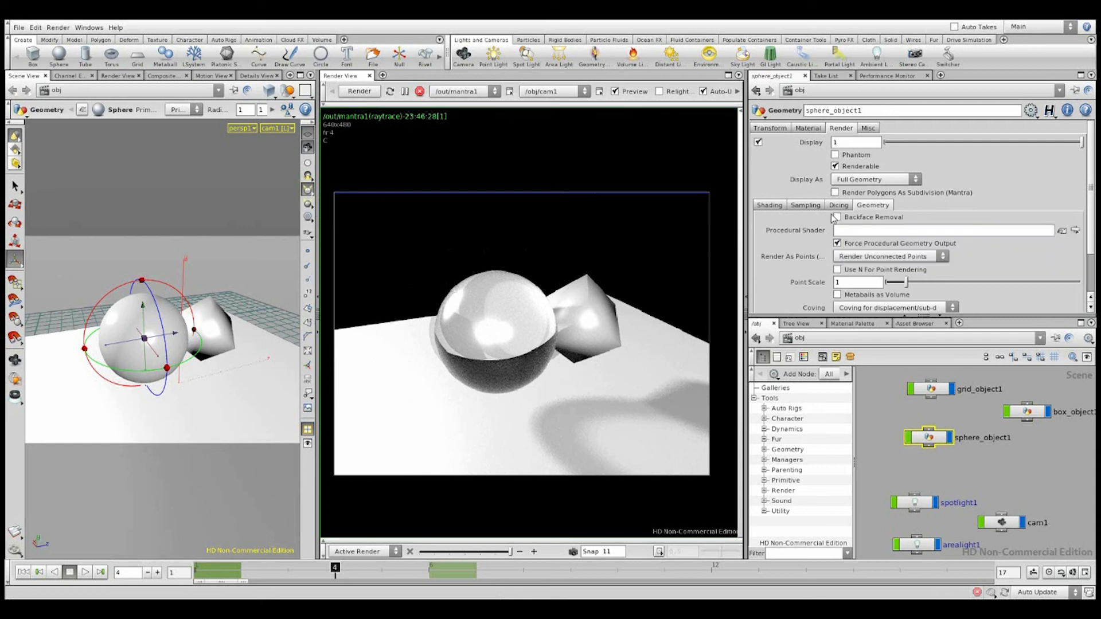
Enable Set Wireframe Color for sphere_object1 and switch the viewport to a shaded display that shows wireframes
click(869, 128)
click(835, 141)
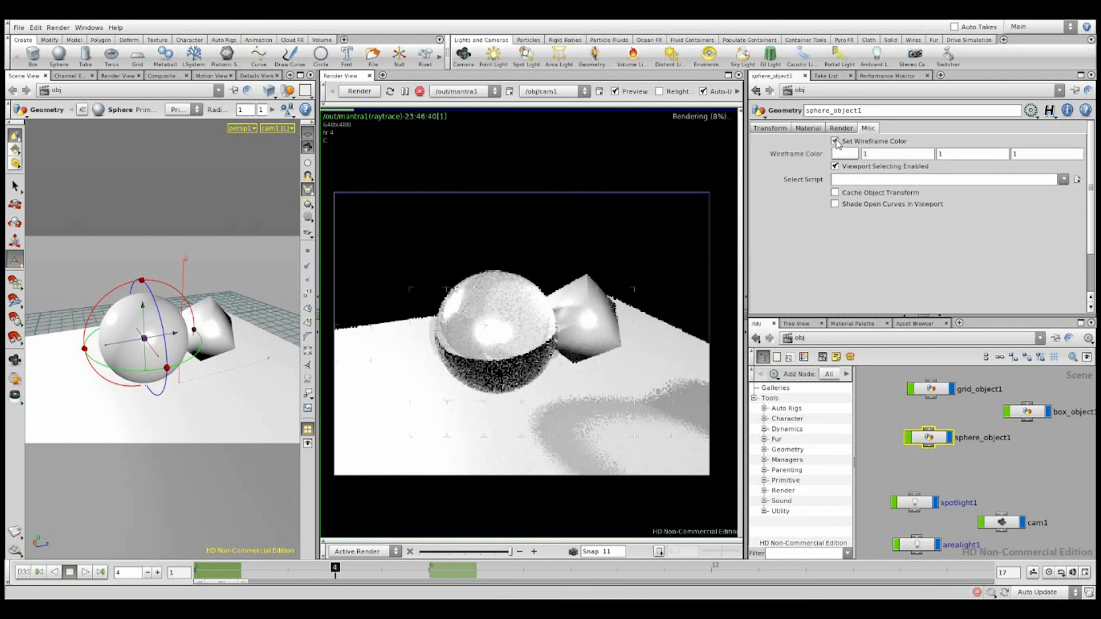
click(269, 90)
click(277, 187)
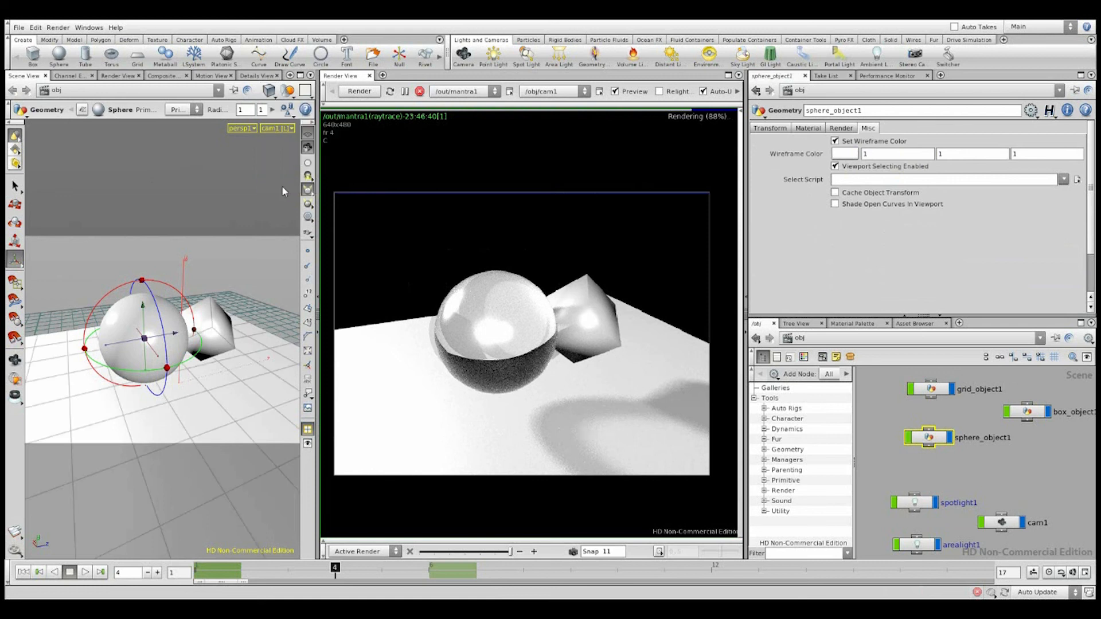
mouse_move(130, 388)
alt+mouse_down()
mouse_move(153, 402)
mouse_move(132, 401)
mouse_move(138, 391)
alt+mouse_up()
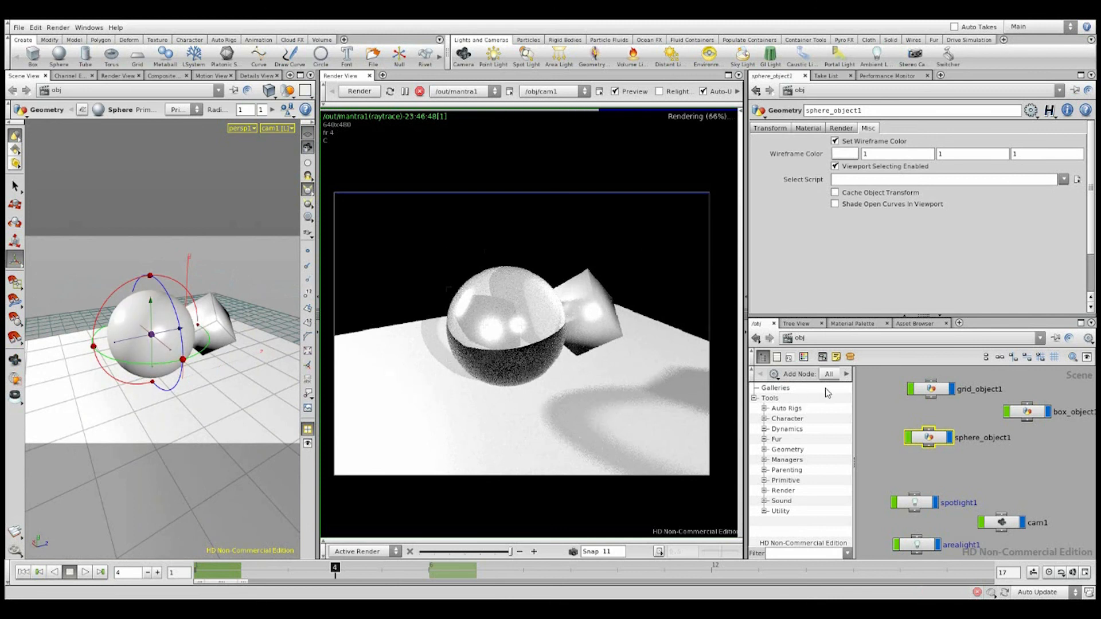
Set the Primitive Type of sphere1 inside sphere_object1 to Polygon and return to the obj network
double_click(928, 439)
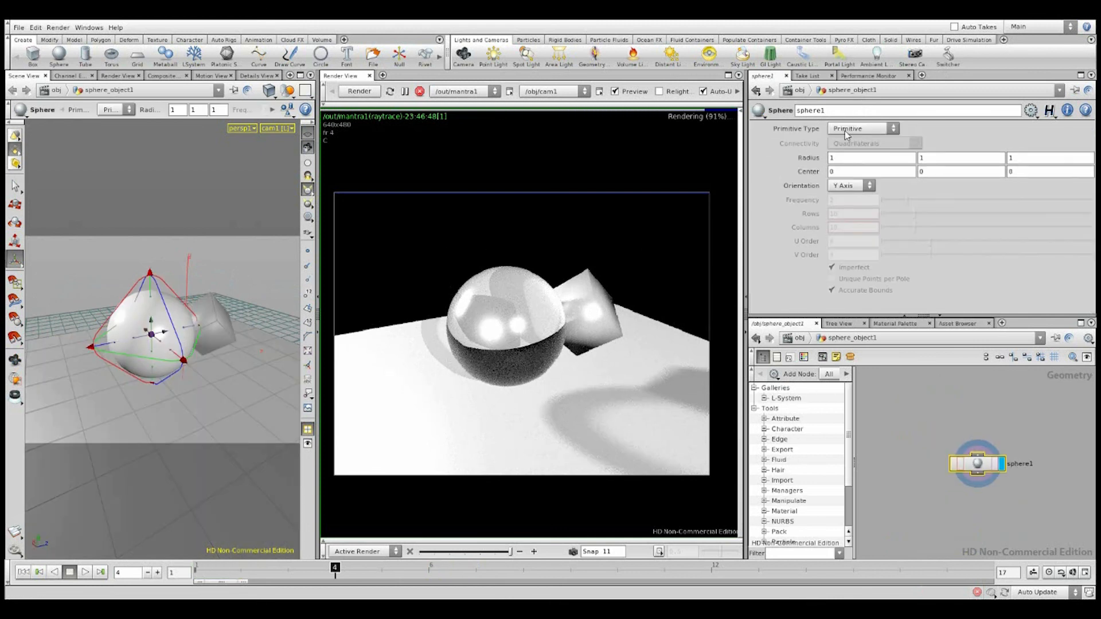
click(847, 129)
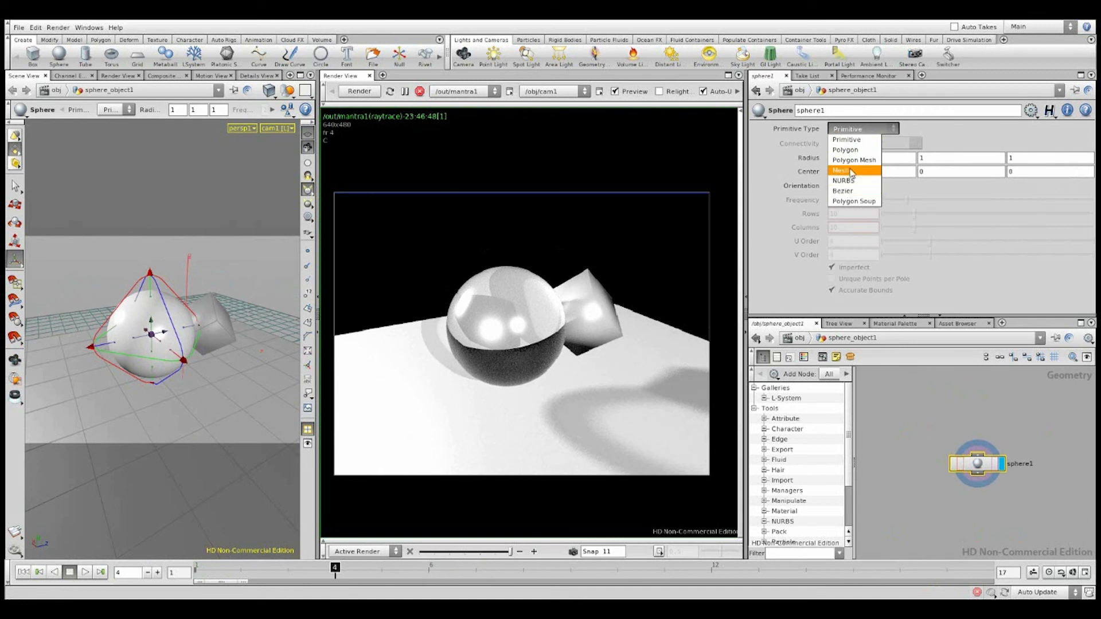
click(850, 151)
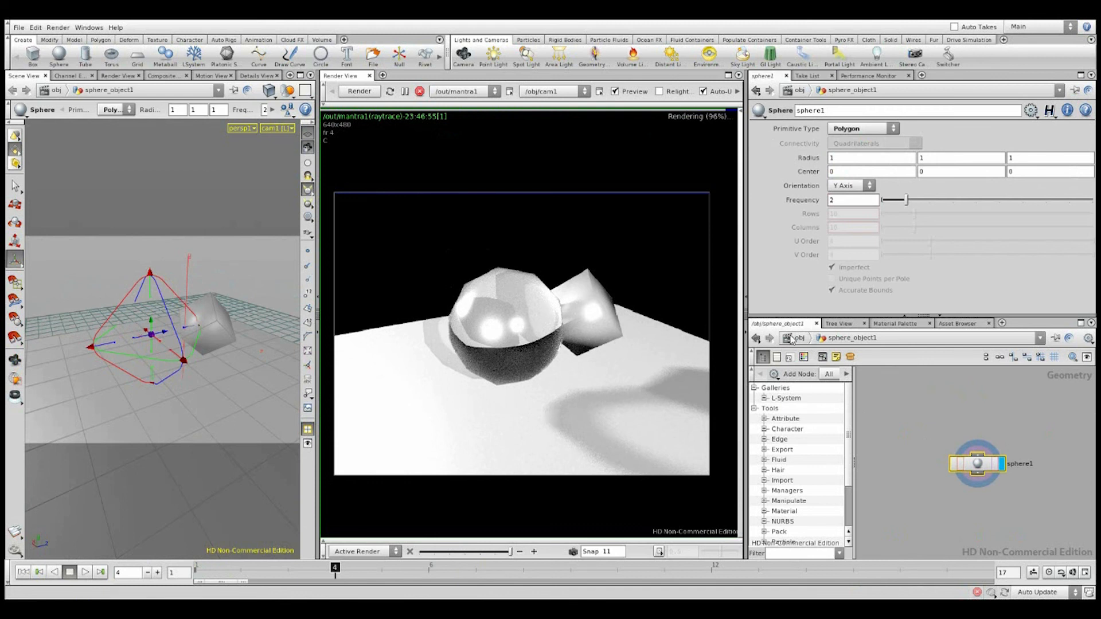
click(810, 339)
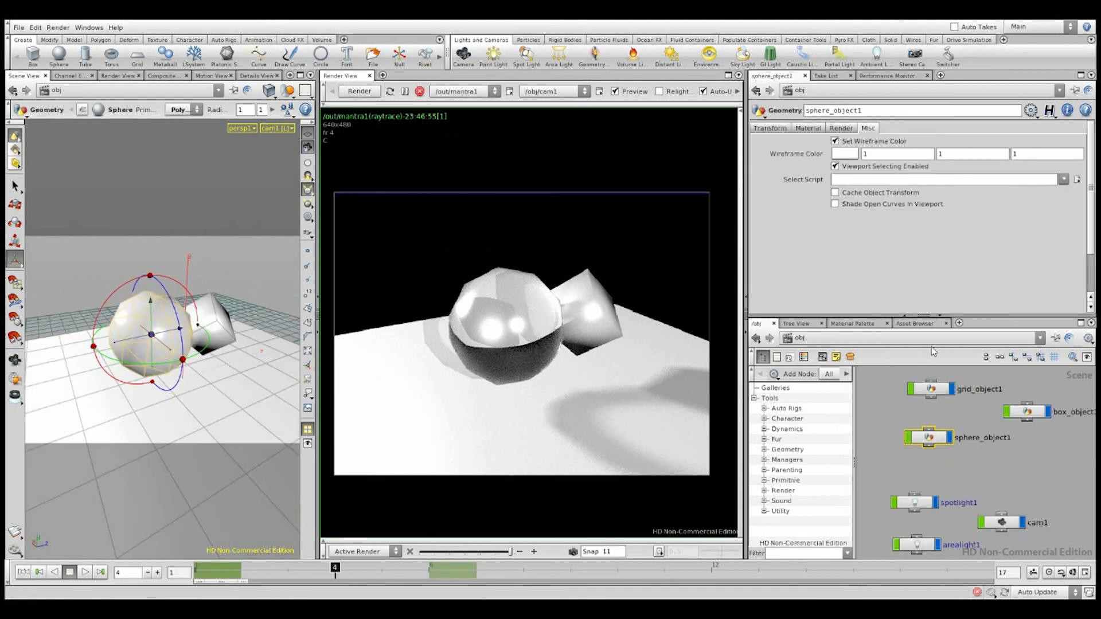
Set sphere_object1's wireframe color to black and deselect the sphere to check it in the viewport
click(844, 154)
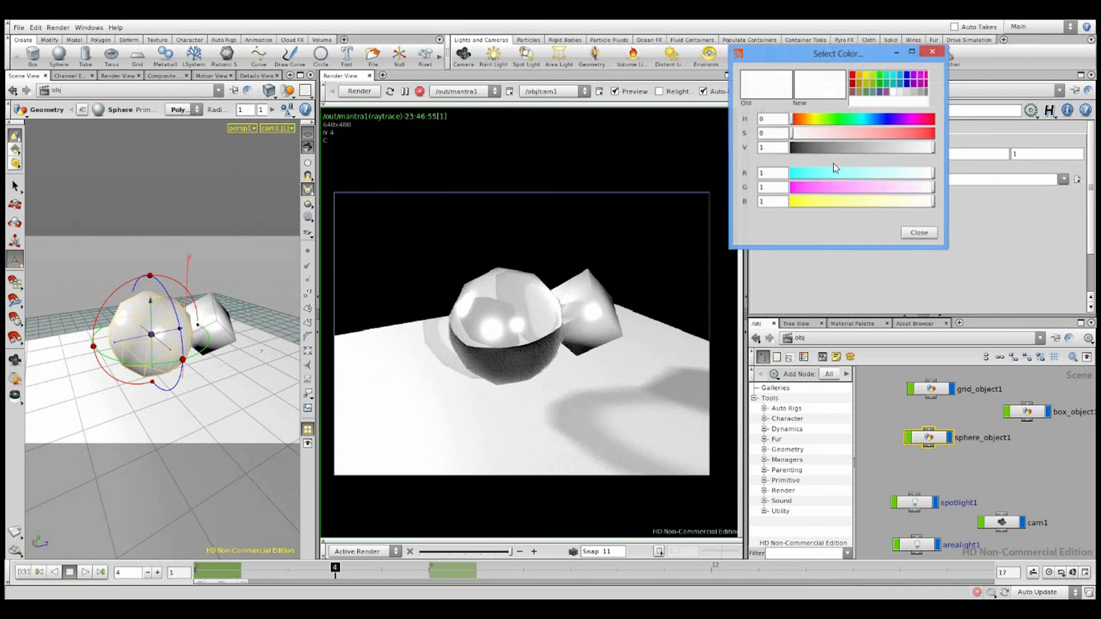
drag(826, 122, 776, 149)
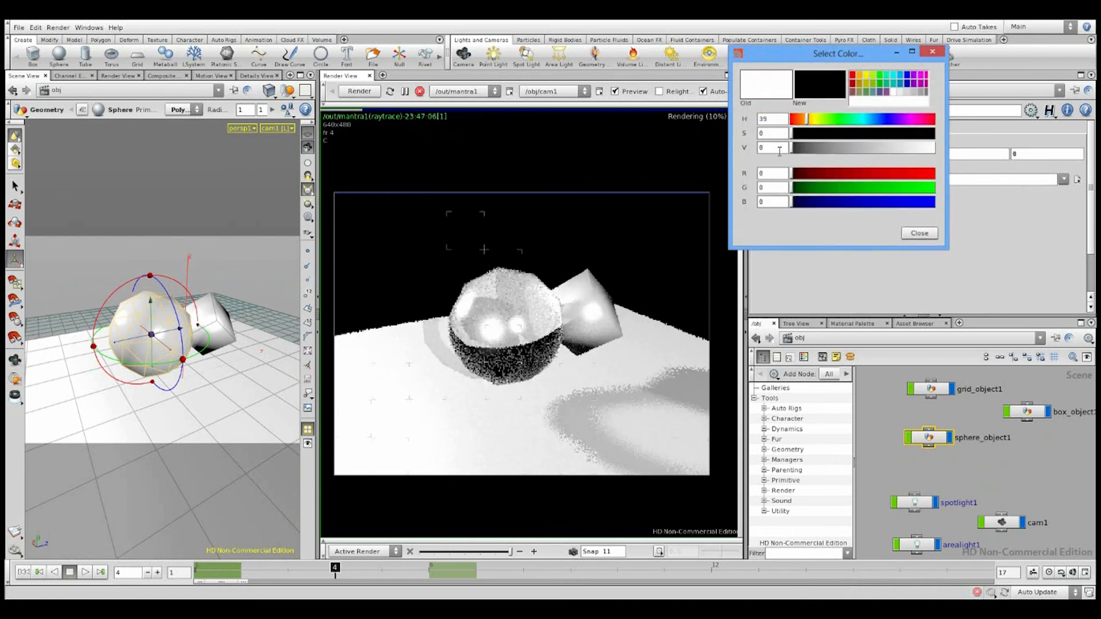
click(869, 416)
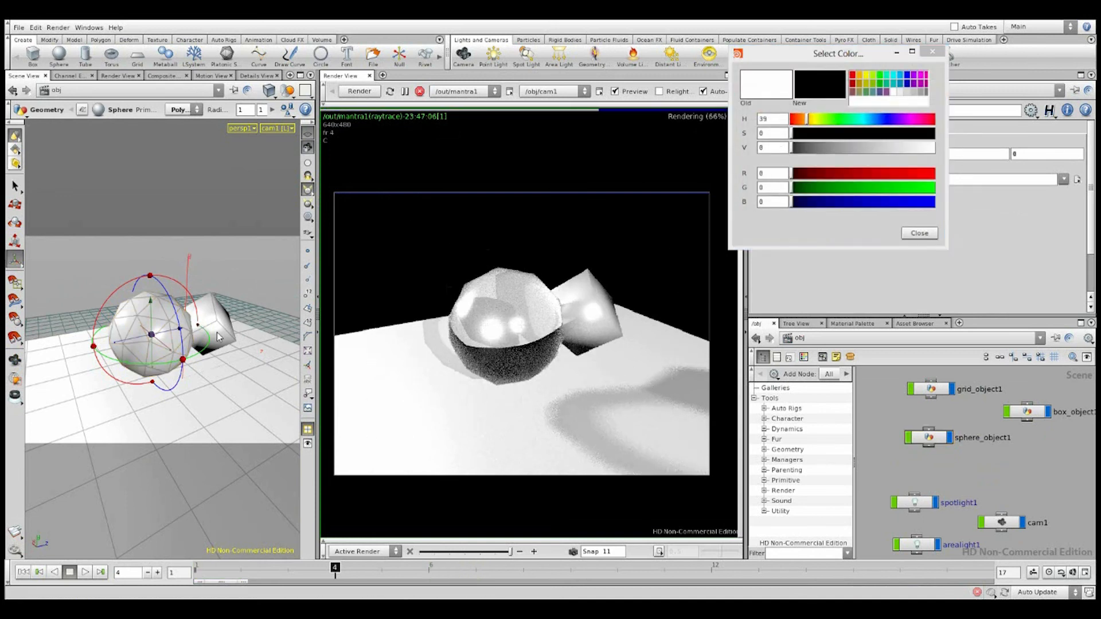
Set sphere_object1's wireframe color to magenta with R 1, G 0 and B 1
drag(828, 135, 935, 121)
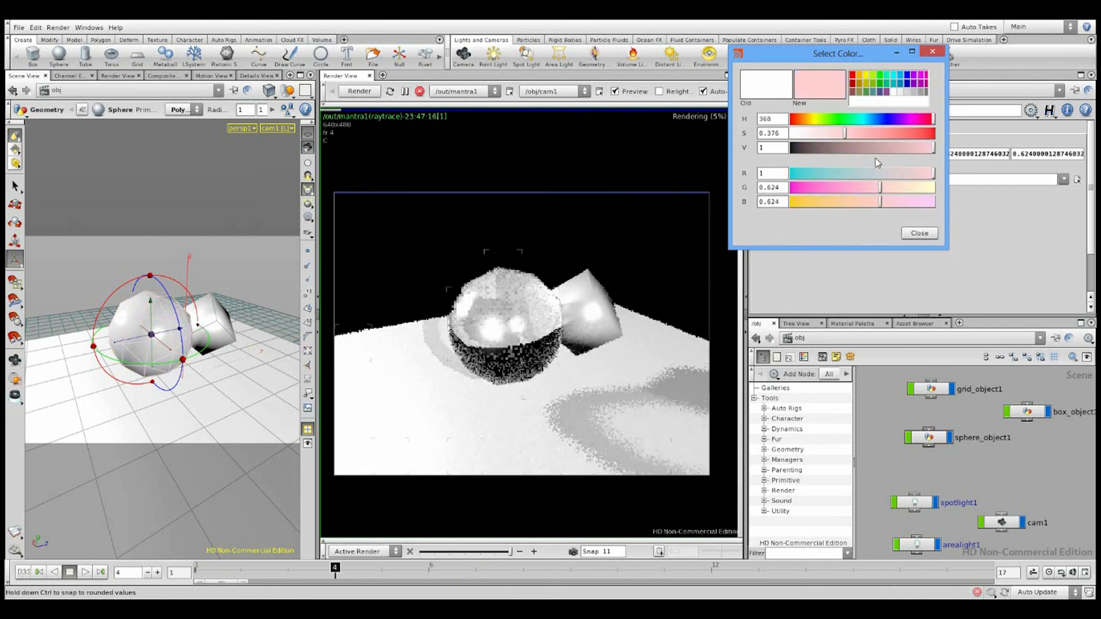
drag(829, 189, 749, 199)
drag(881, 205, 982, 204)
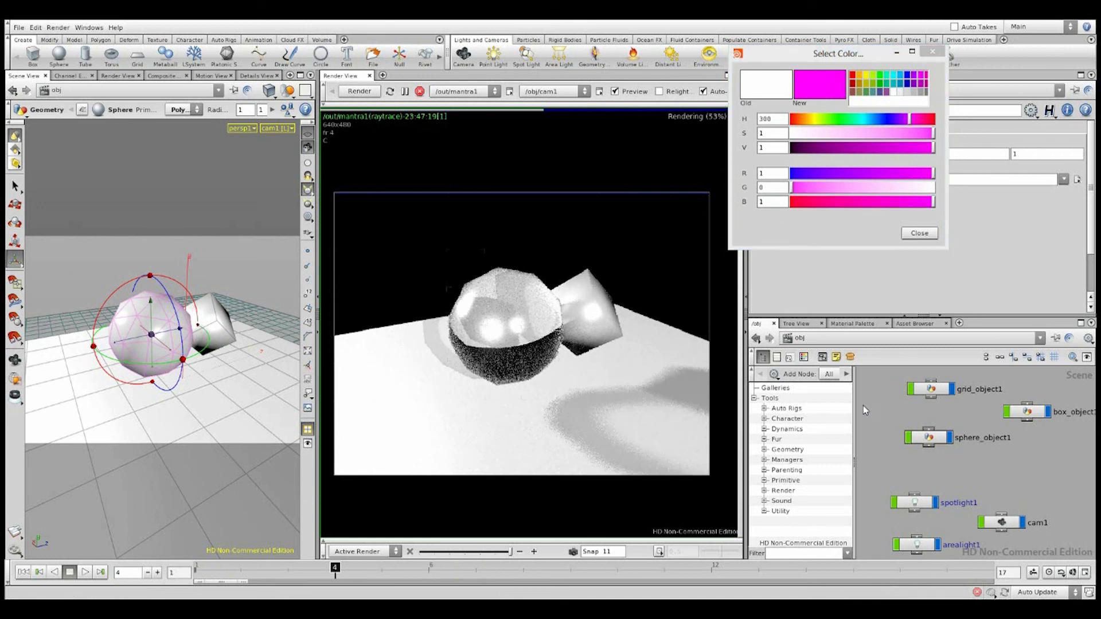
Close the color selector and revert sphere_object1's wireframe color to its defaults
click(920, 232)
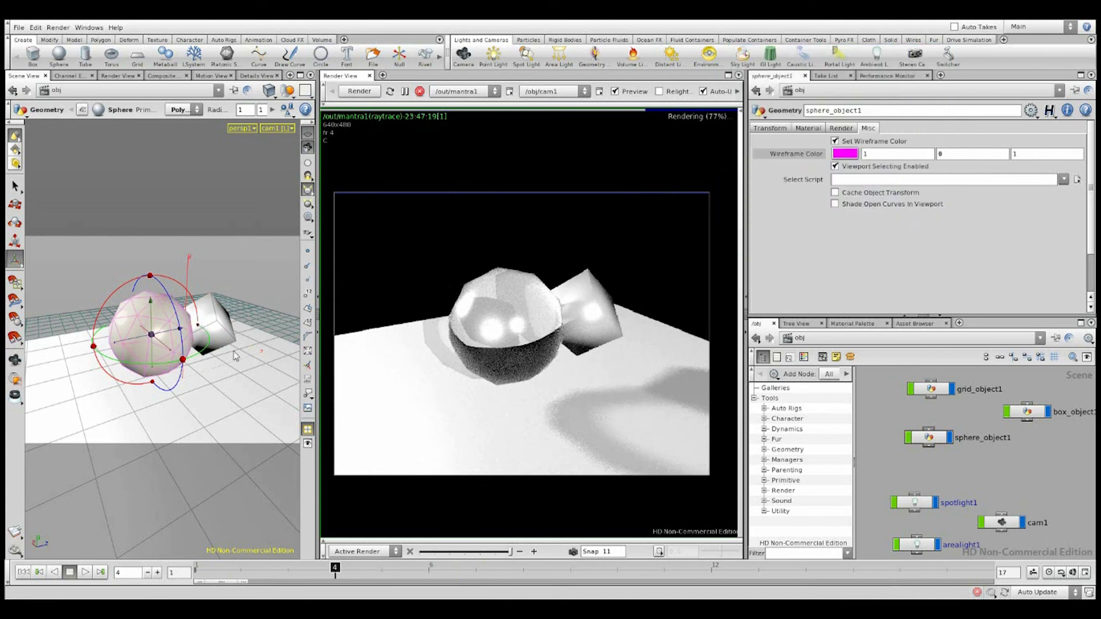
right_click(809, 154)
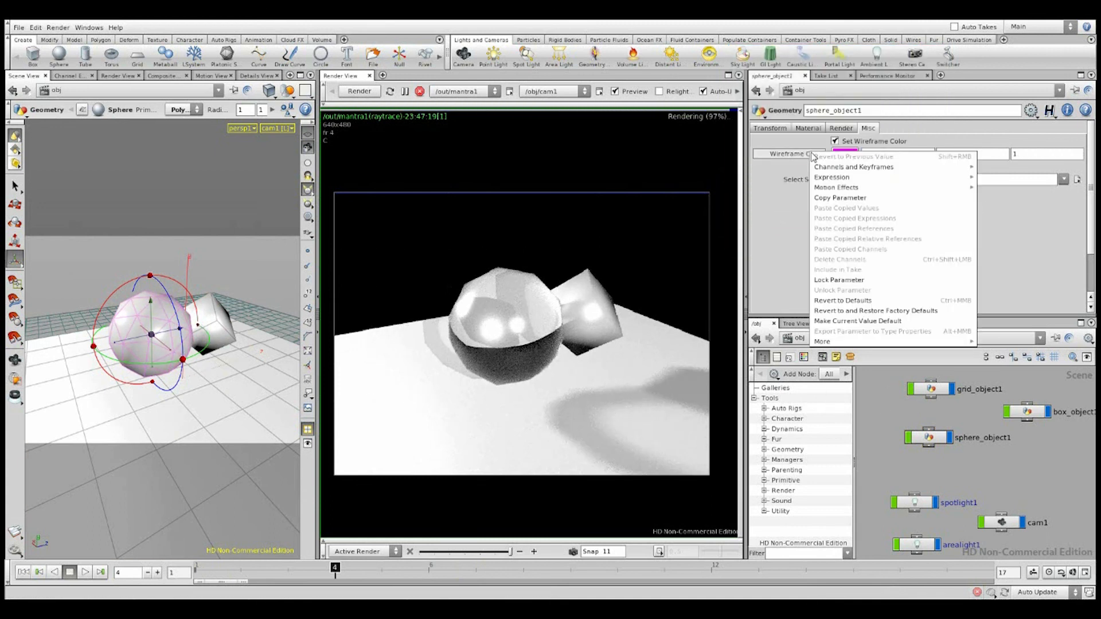
click(832, 305)
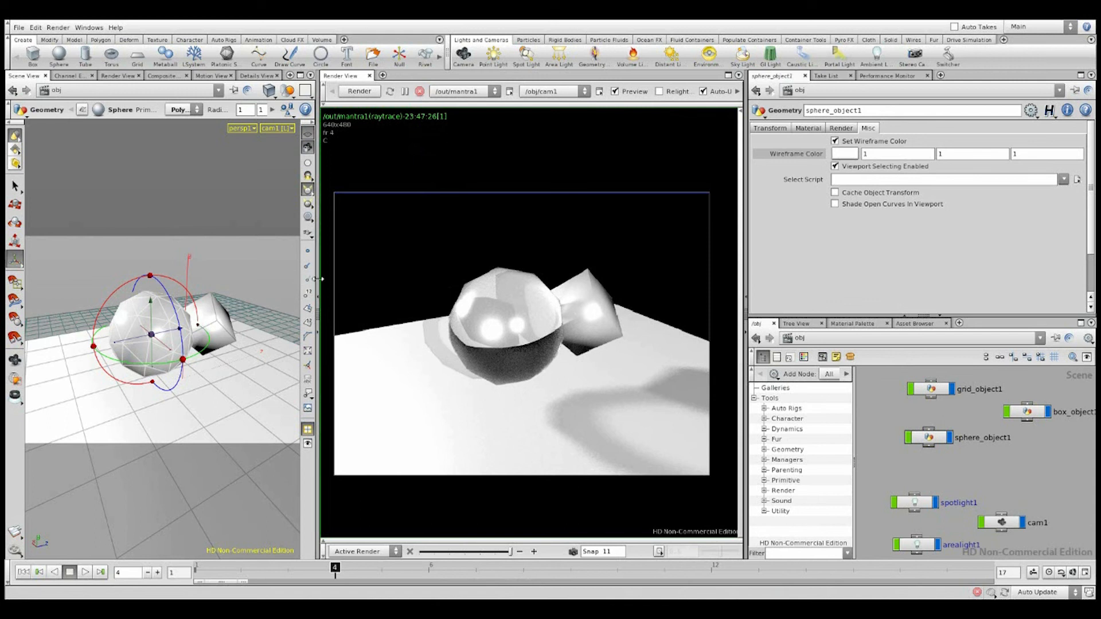
Widen the scene viewport and shift the render view's edge, and automatically lay out the nodes in the obj network
drag(317, 279, 357, 290)
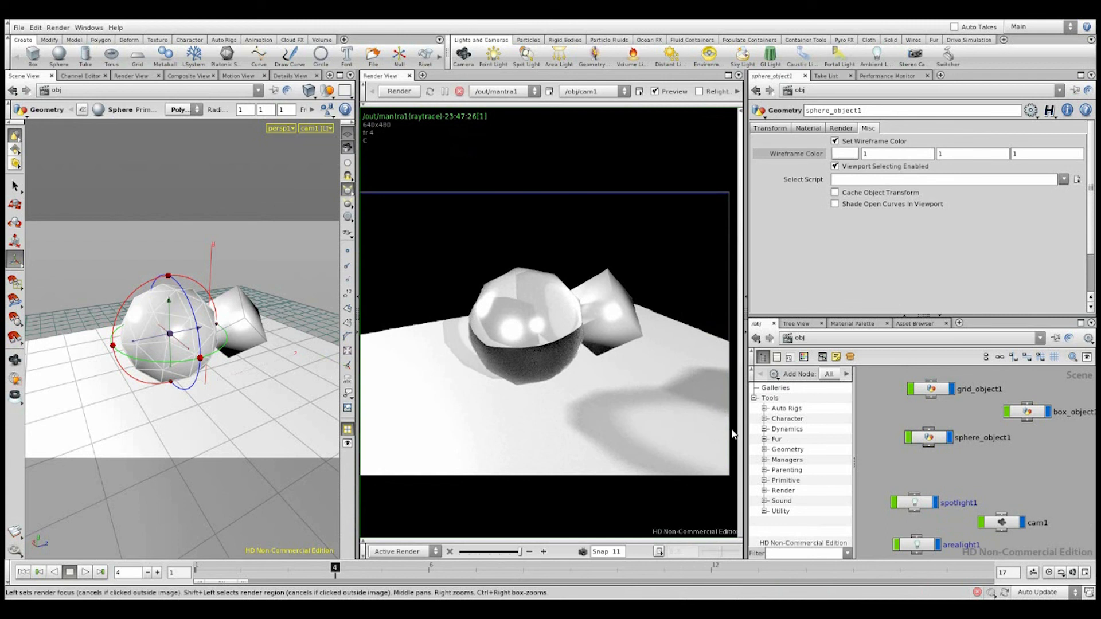
drag(744, 426, 760, 425)
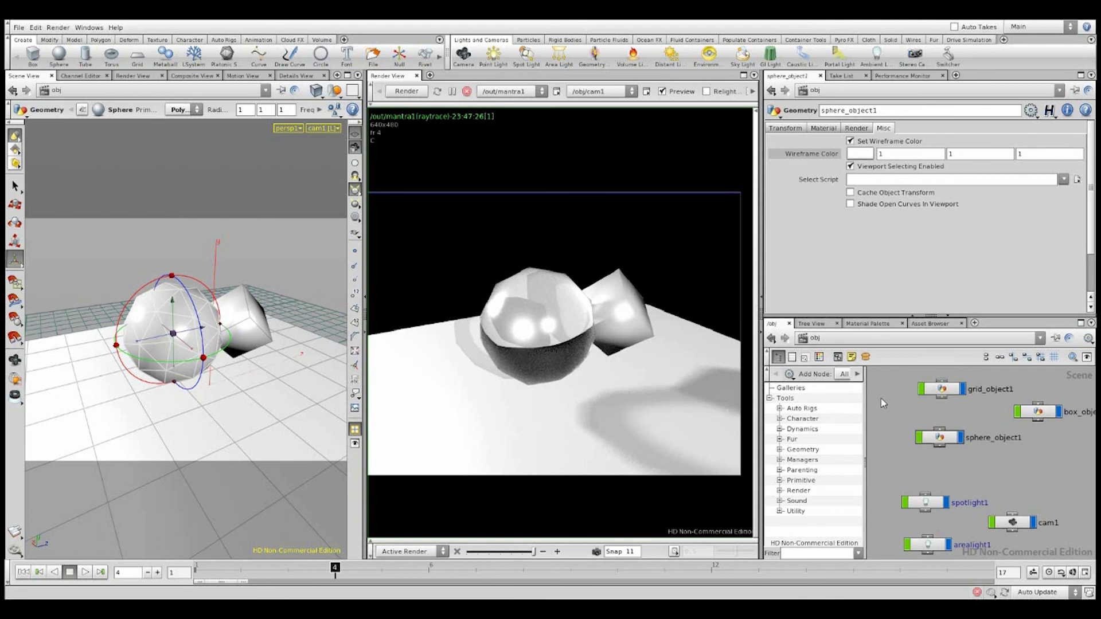
key(l)
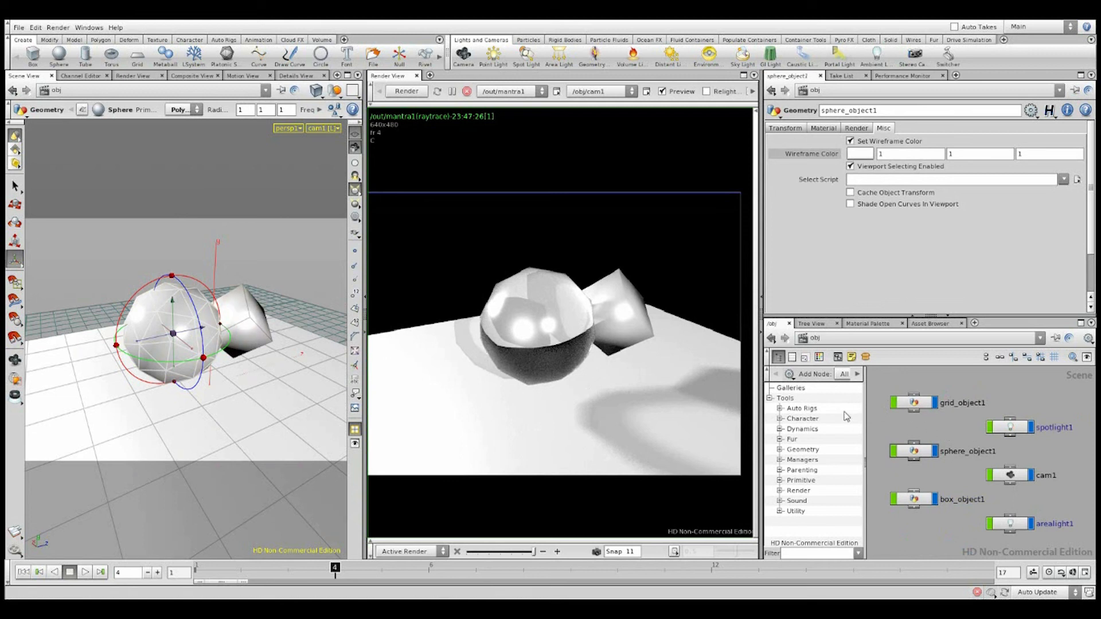
Switch the network editor to the shop network and delete the glass material
click(830, 341)
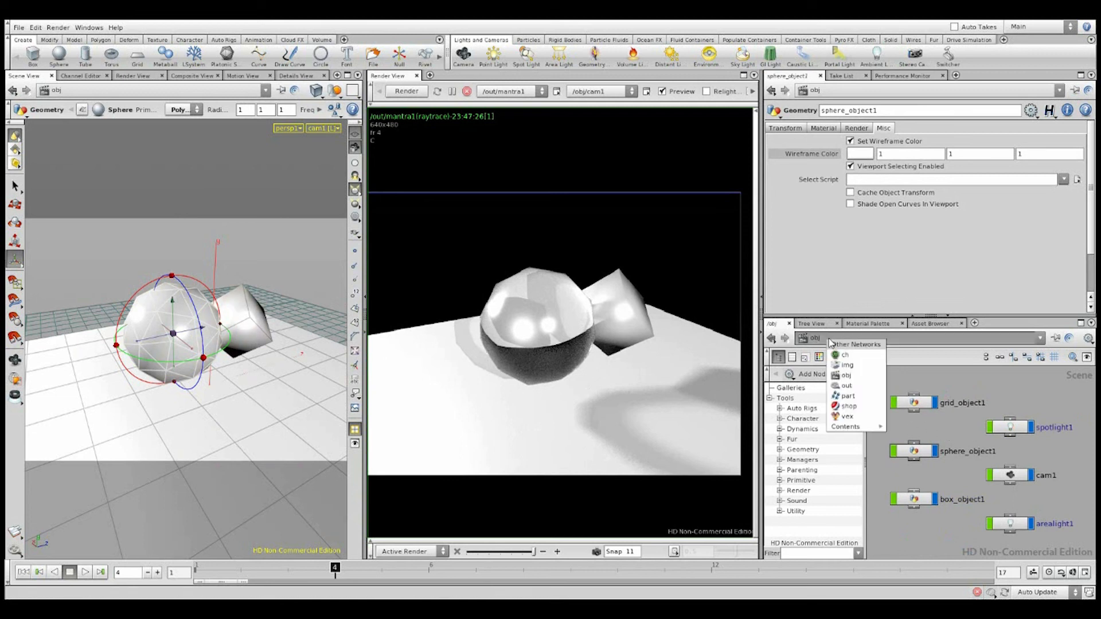
click(848, 412)
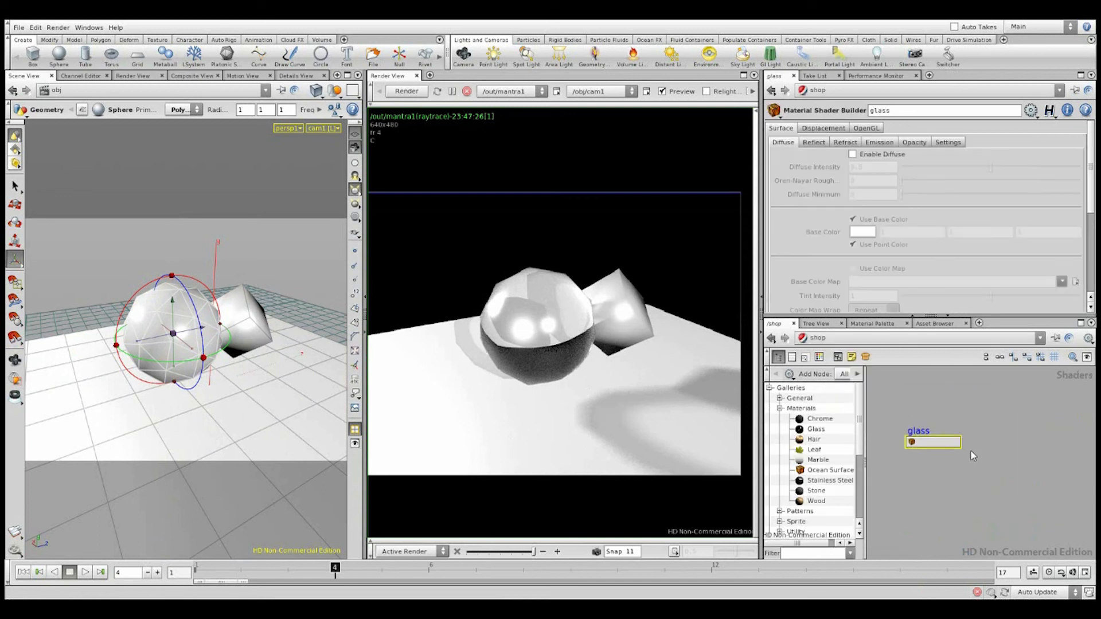
key(Delete)
key(Tab)
click(920, 421)
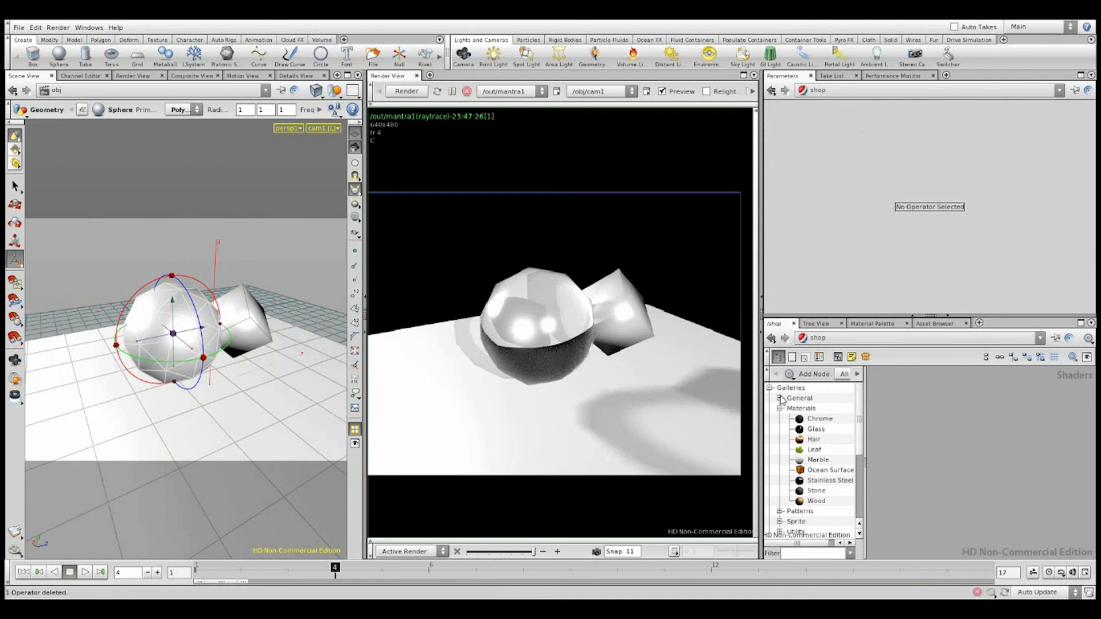
Add two Clay materials from the General gallery to the shop network and assign one to the sphere
click(781, 398)
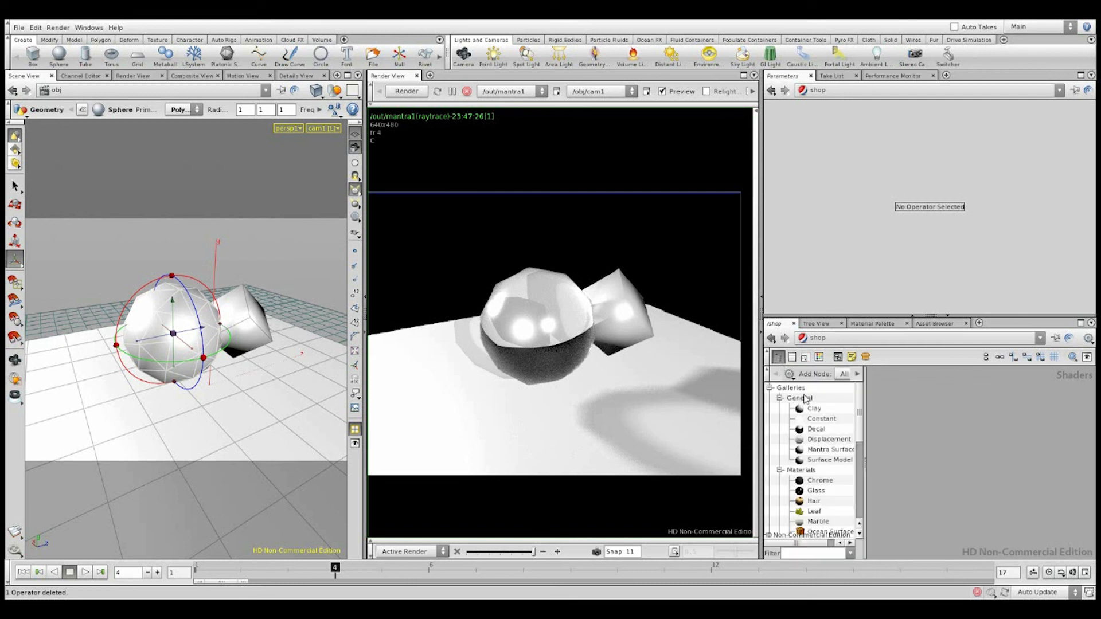
drag(813, 411, 923, 420)
drag(822, 414, 920, 455)
mouse_move(955, 420)
mouse_down()
mouse_move(893, 498)
mouse_move(126, 361)
mouse_move(153, 321)
mouse_move(190, 322)
mouse_up()
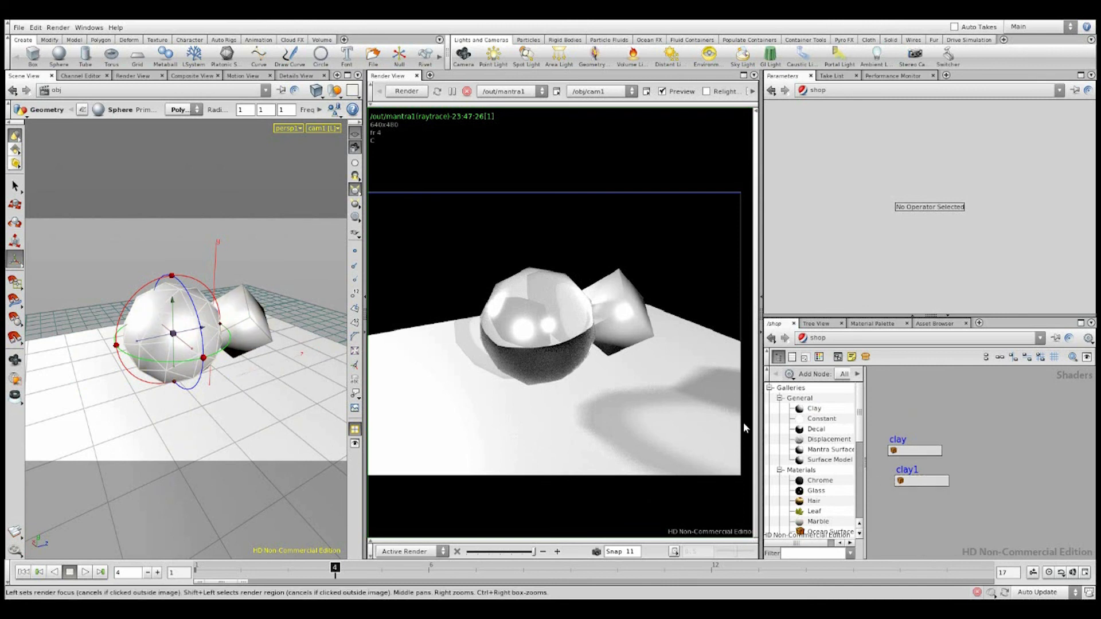
Set the clay material's base color to red with G 0 and B 0, and re-render the scene
click(913, 450)
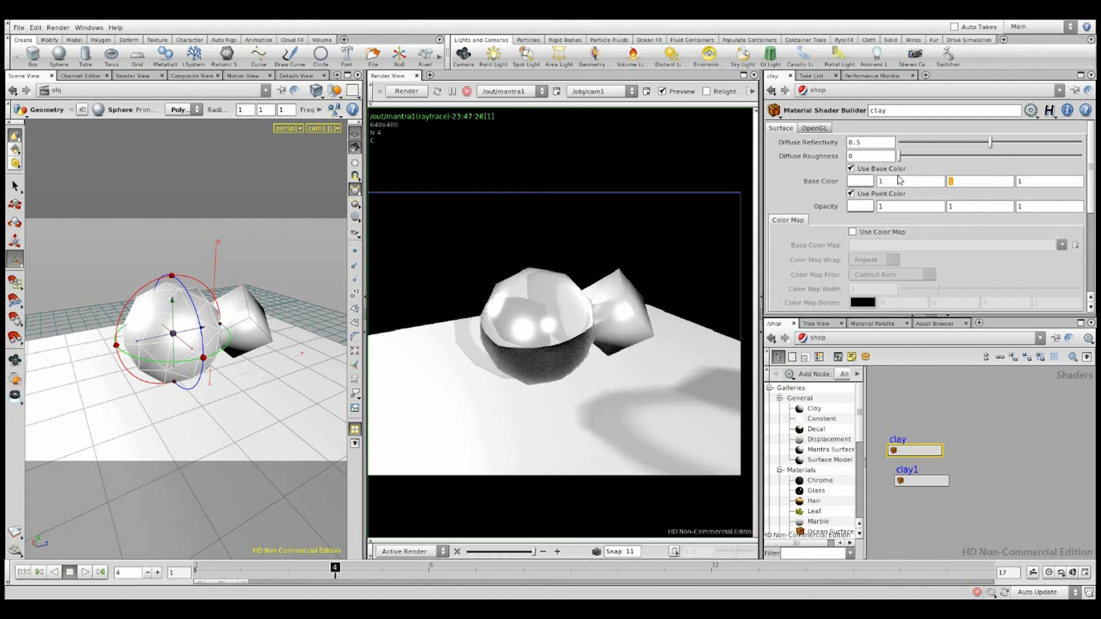
text(0)
key(Tab)
text(0)
key(Return)
click(988, 413)
drag(920, 454, 921, 450)
click(407, 92)
Set the clay1 material's base color to blue with R 0 and G 0
click(931, 481)
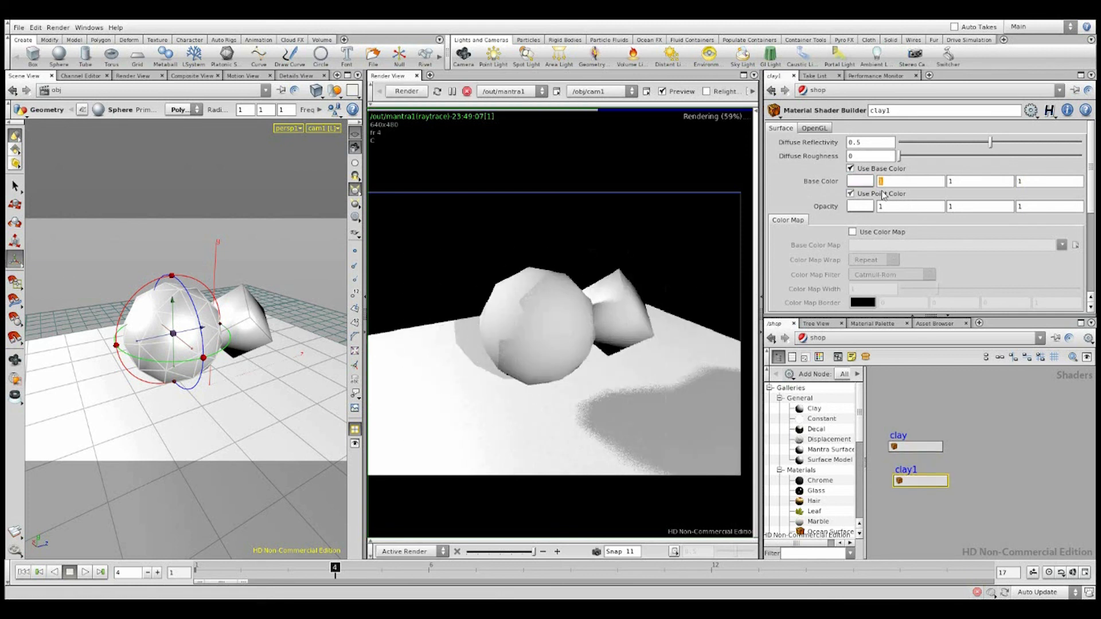
text(0)
key(Tab)
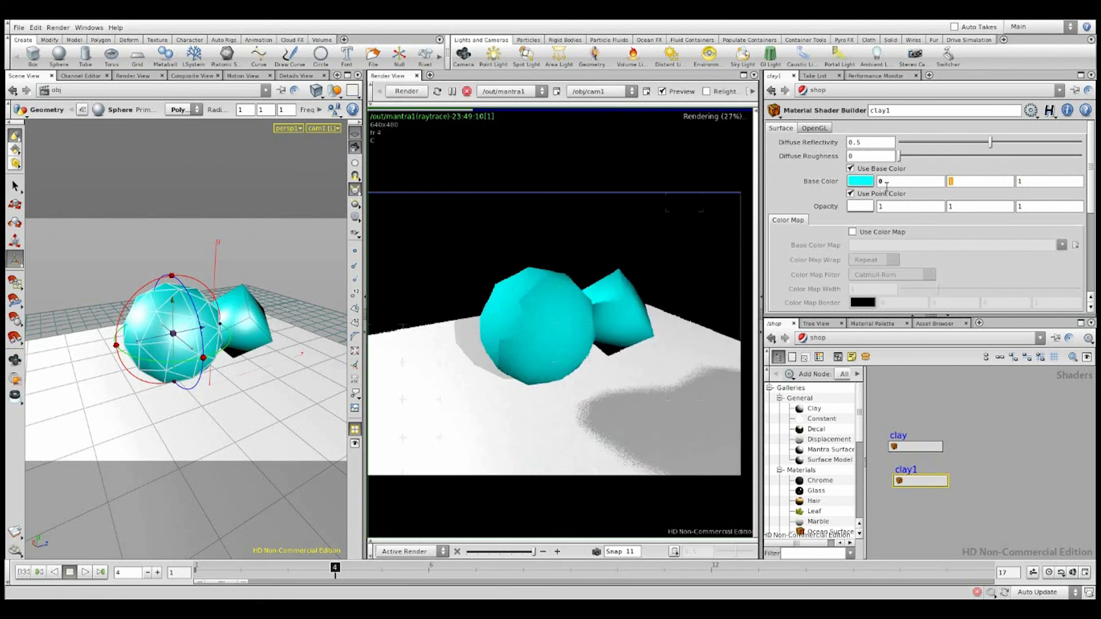
text(0)
click(981, 444)
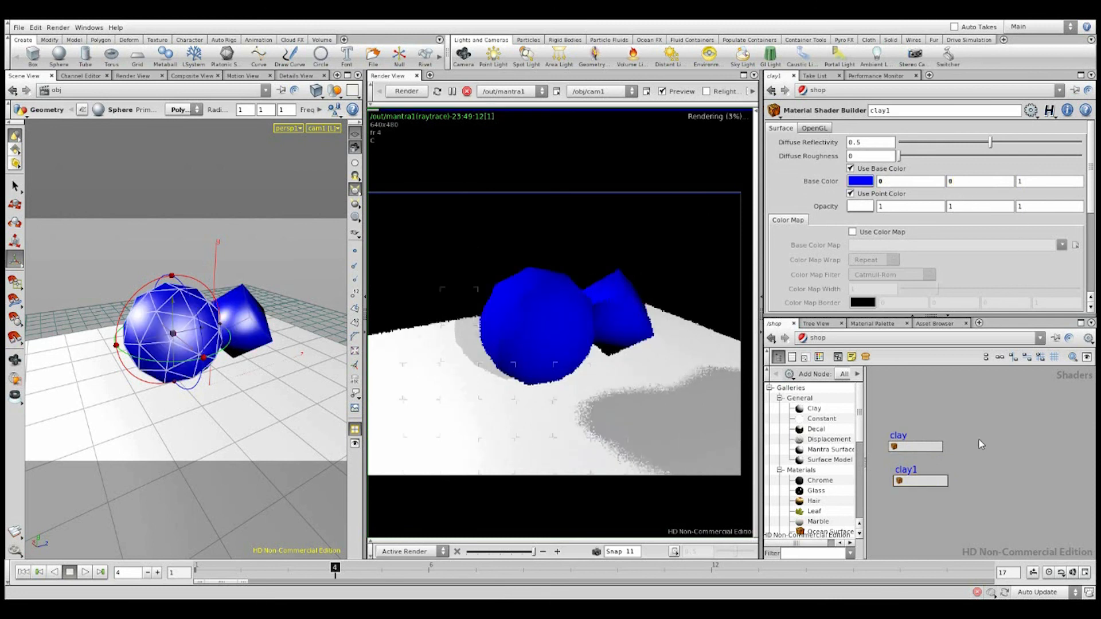
Assign the red clay material to the sphere and check both objects from other angles in the render view
drag(916, 447, 154, 327)
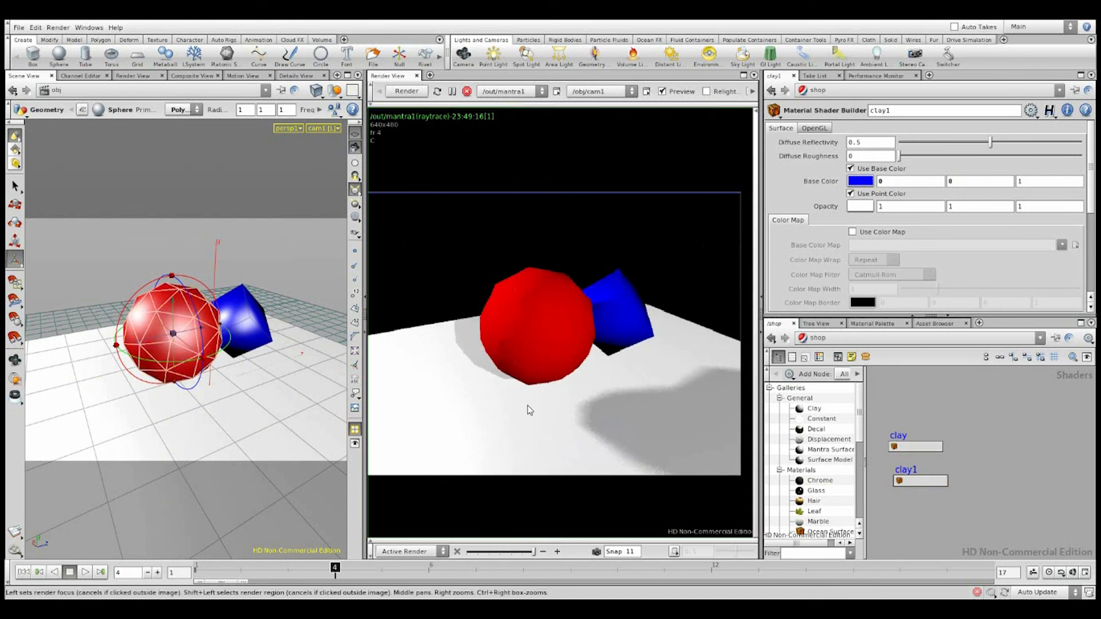
mouse_move(106, 384)
alt+mouse_down()
mouse_move(143, 373)
mouse_move(137, 413)
mouse_move(86, 396)
mouse_move(113, 377)
mouse_move(94, 359)
mouse_move(110, 366)
alt+mouse_up()
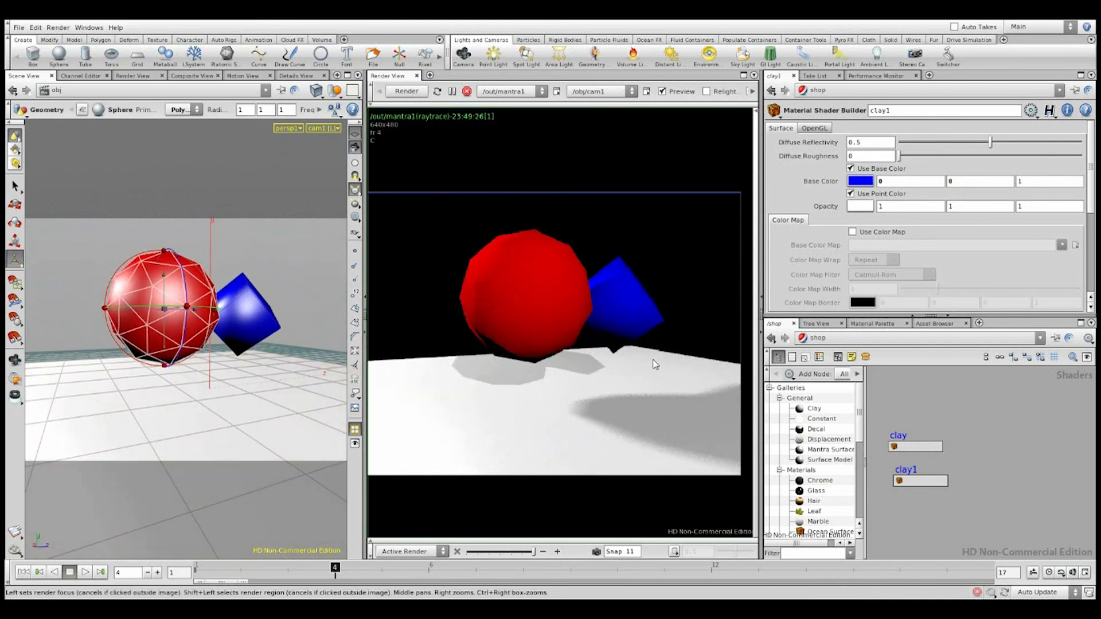
mouse_move(193, 392)
alt+mouse_down()
mouse_move(241, 403)
mouse_move(212, 399)
alt+mouse_up()
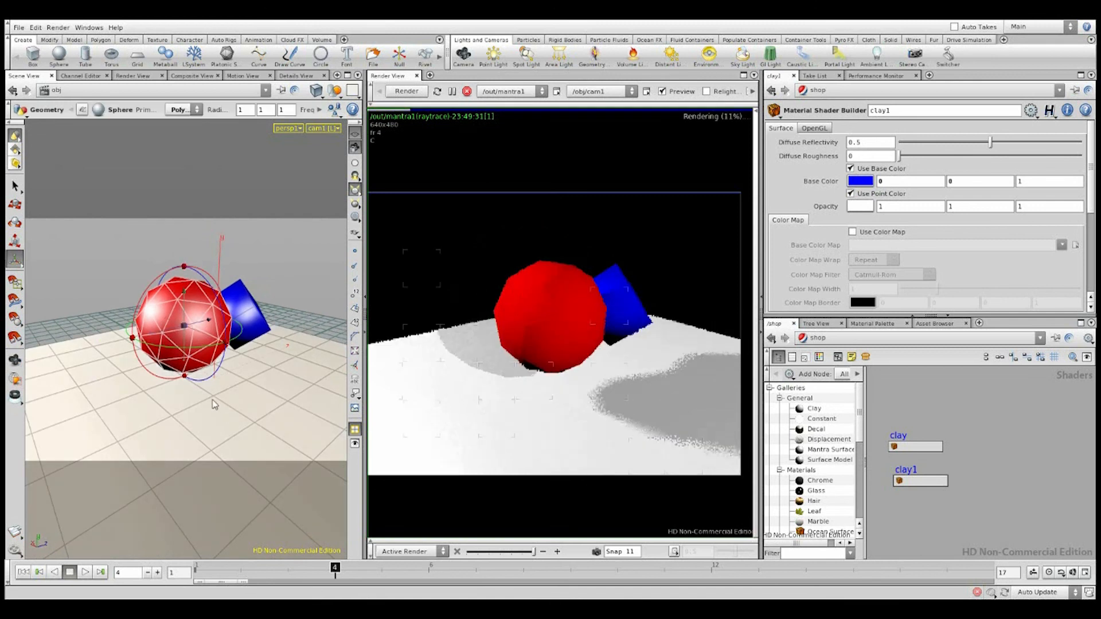
Set the Primitive Type of sphere1 inside sphere_object1 to Primitive, return to the obj network and check the render
click(824, 340)
click(840, 374)
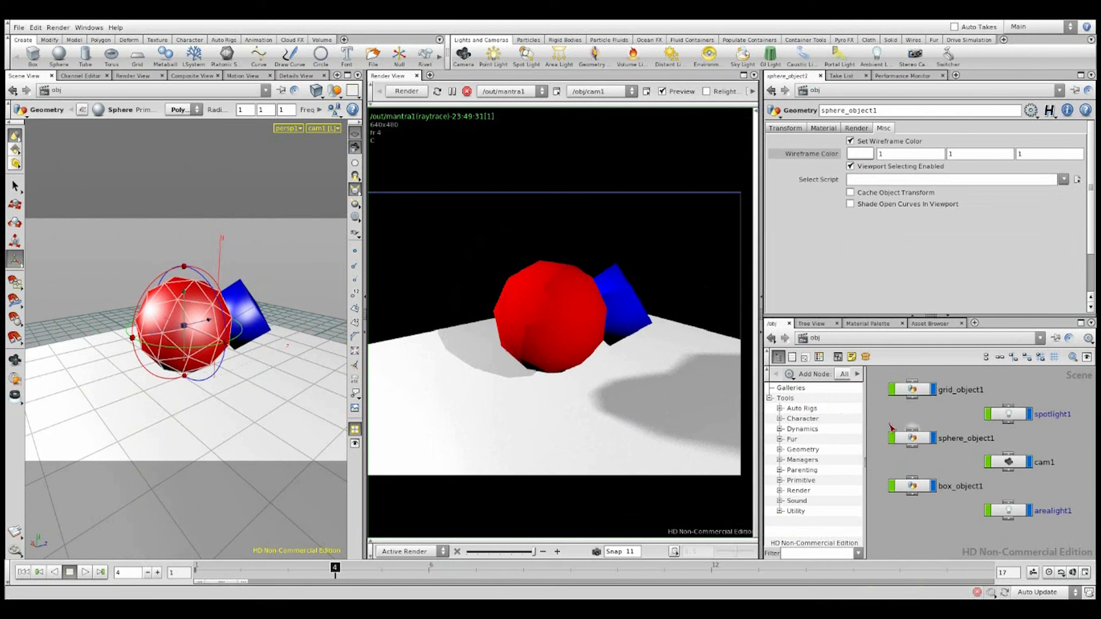
double_click(912, 443)
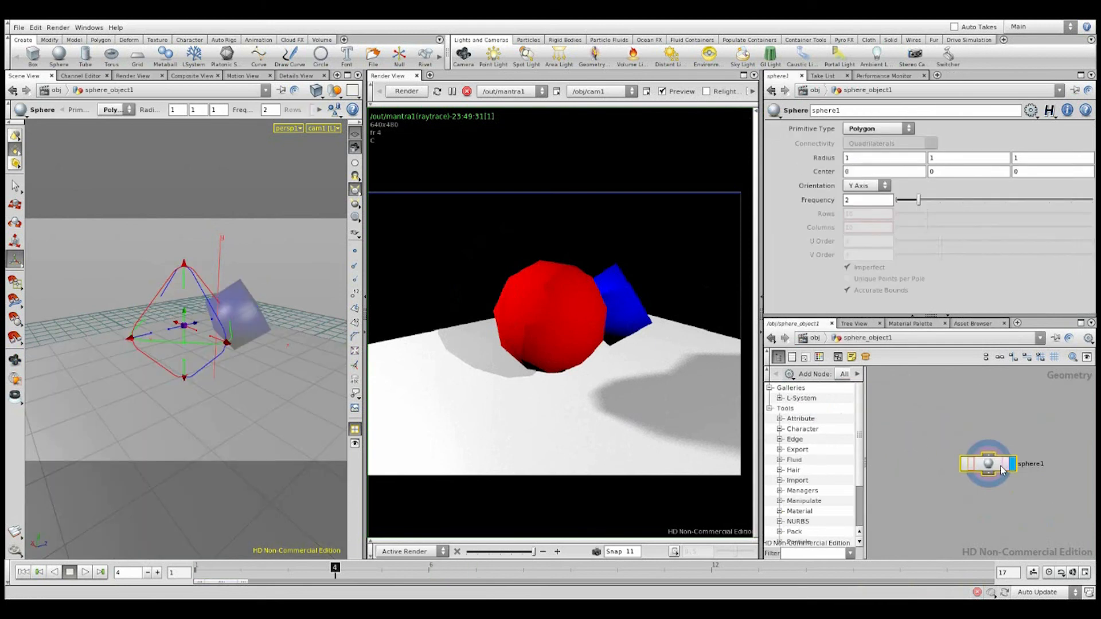
click(881, 130)
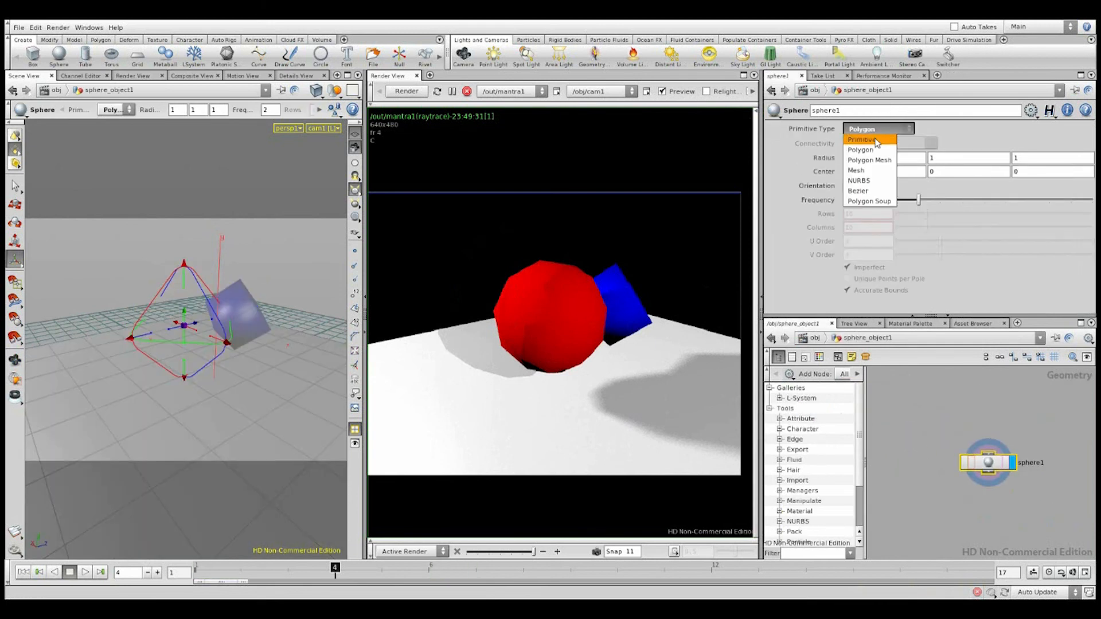
click(865, 140)
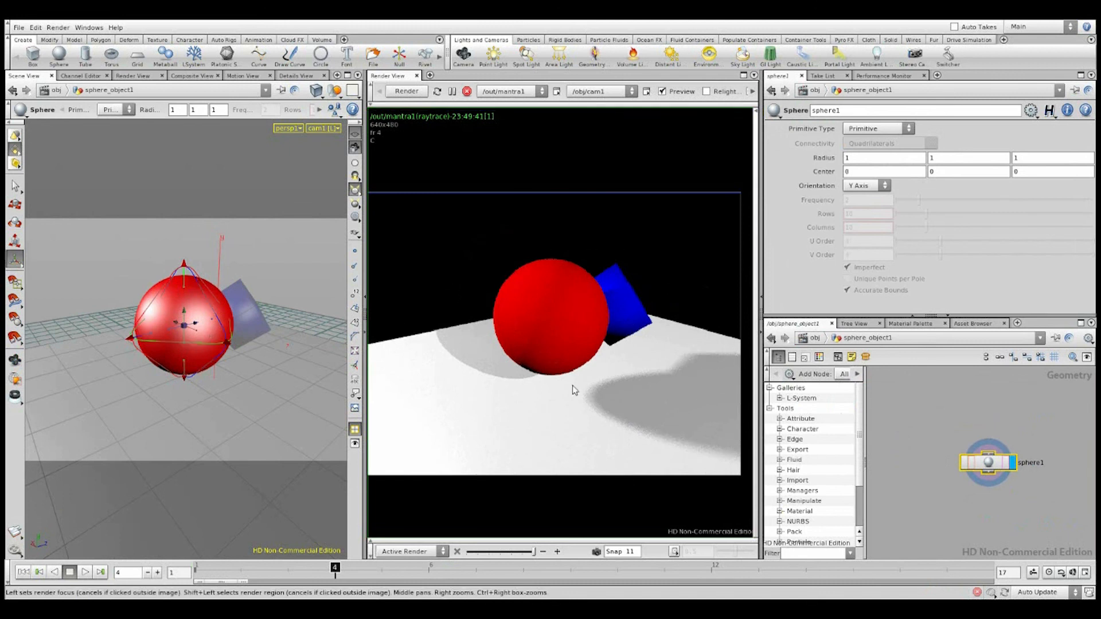
click(815, 338)
click(945, 413)
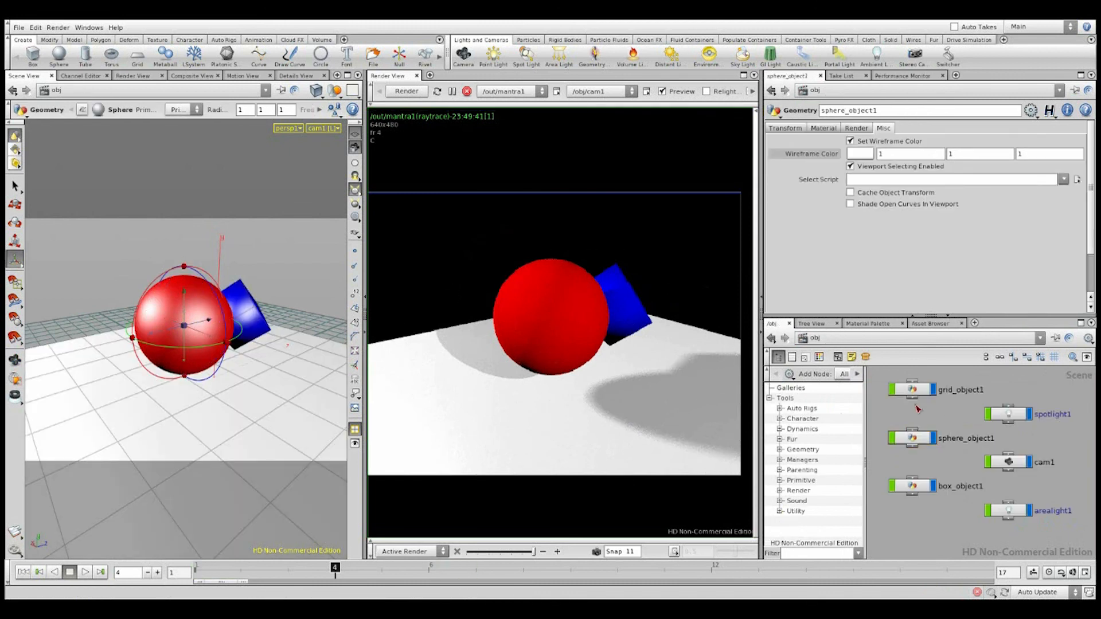
alt+drag(263, 358, 238, 350)
alt+right_drag(238, 350, 224, 330)
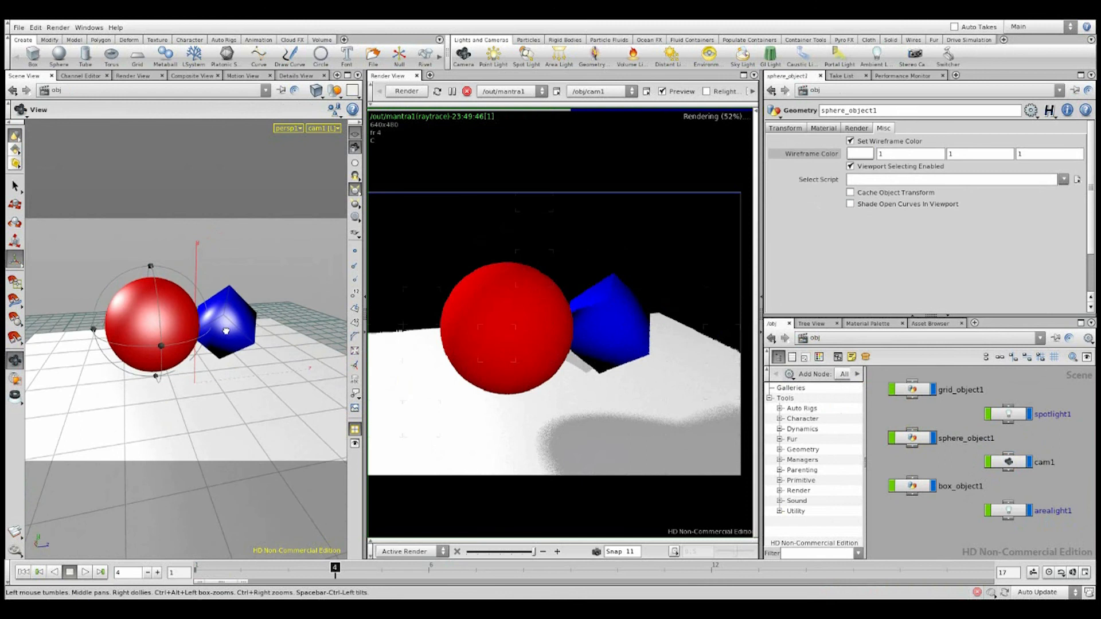
alt+drag(224, 331, 222, 339)
Add a Light Template node below box_object1 in the obj network and rename it GI
middle_drag(912, 452, 913, 412)
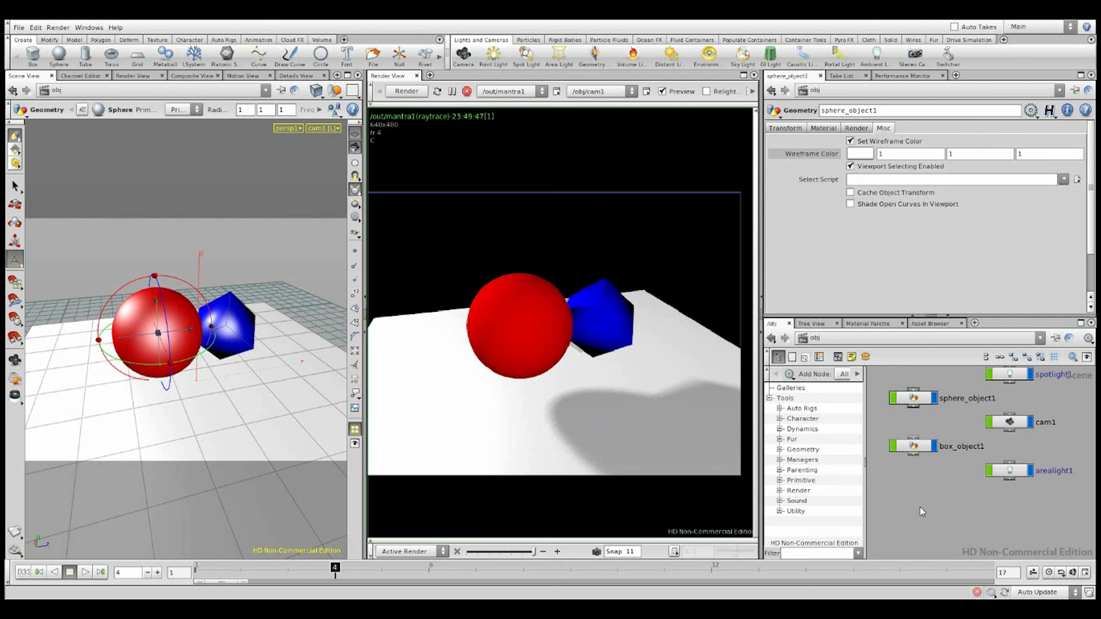
key(Tab)
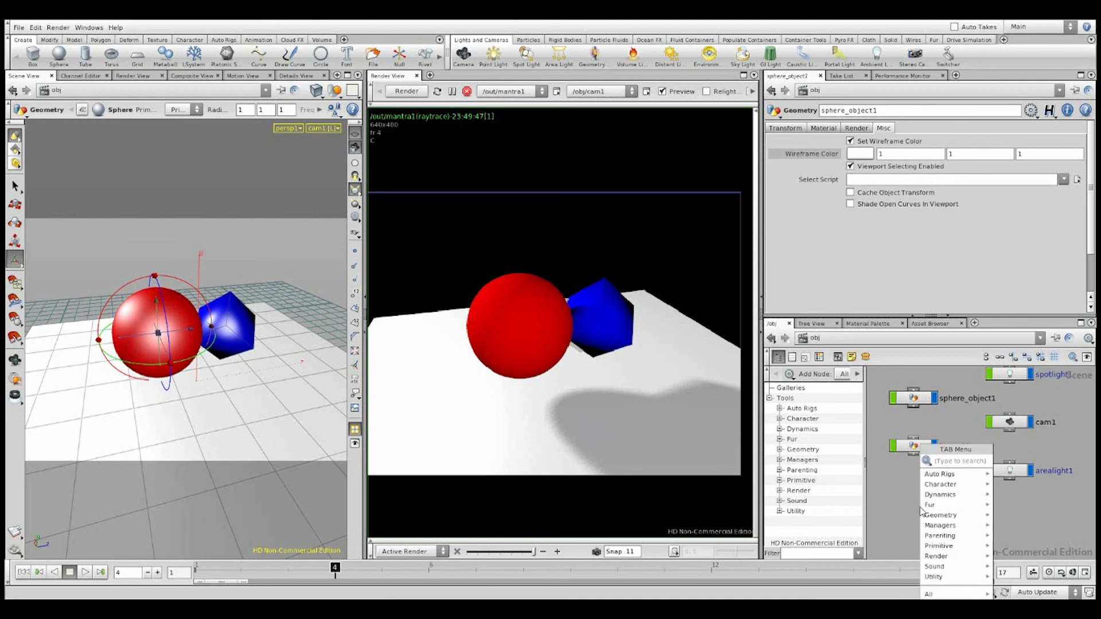
text(Light)
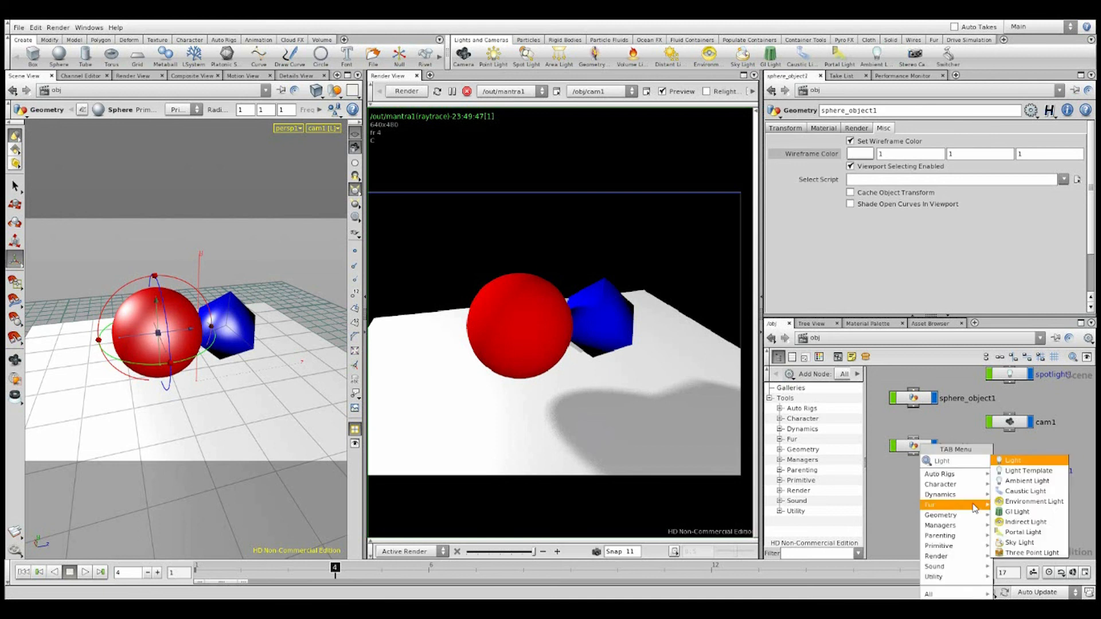
click(1030, 471)
click(927, 500)
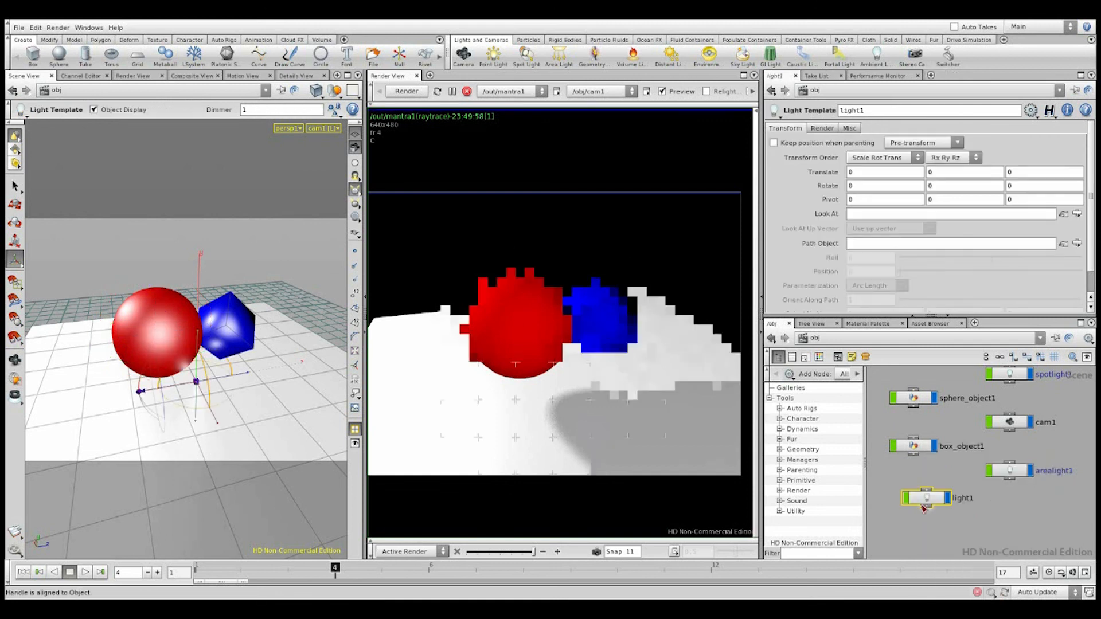
mouse_move(908, 502)
mouse_down()
mouse_move(926, 502)
mouse_move(896, 497)
mouse_up()
click(944, 500)
text(GI)
key(Return)
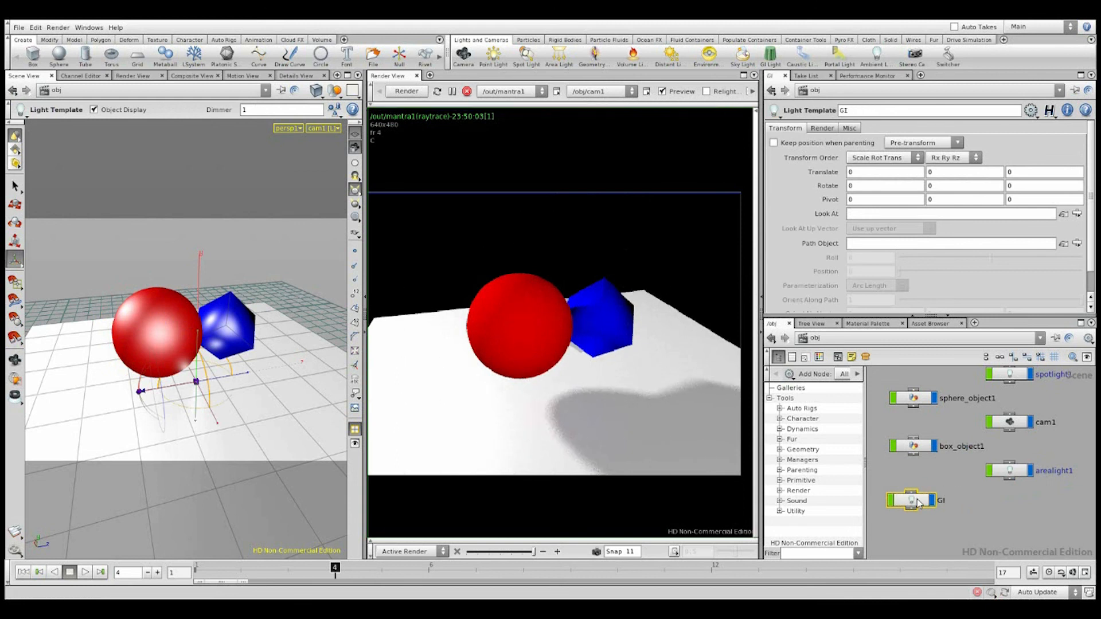
Examine the GI light template's transform, shading, shader and miscellaneous parameters, including its light shader setting
click(814, 129)
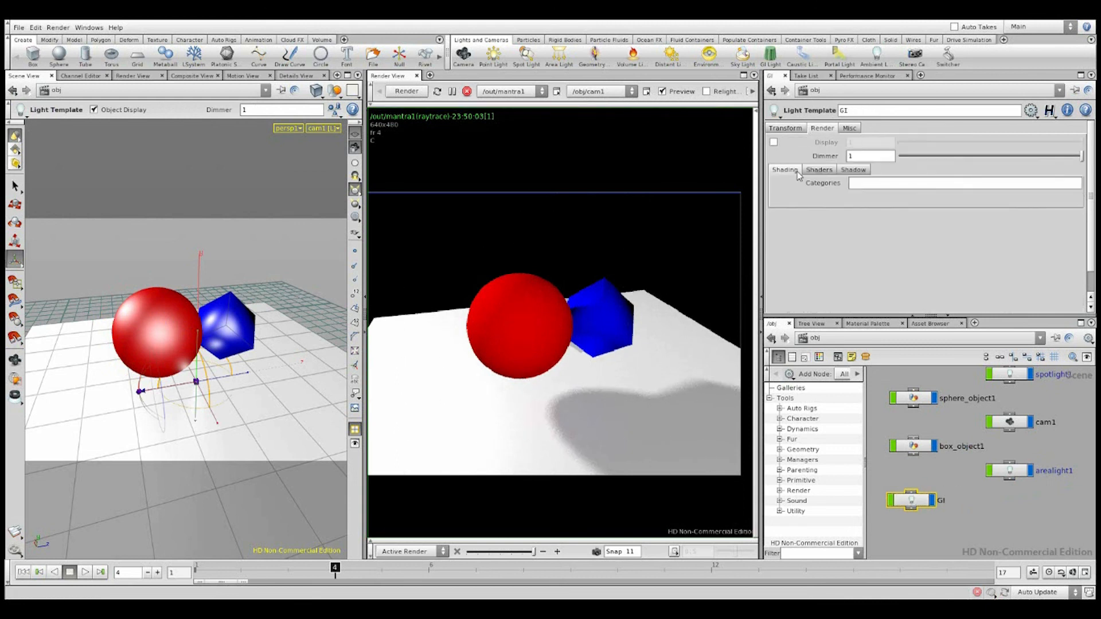
click(821, 171)
click(784, 171)
click(819, 171)
click(783, 171)
click(785, 127)
click(848, 128)
click(816, 129)
click(819, 171)
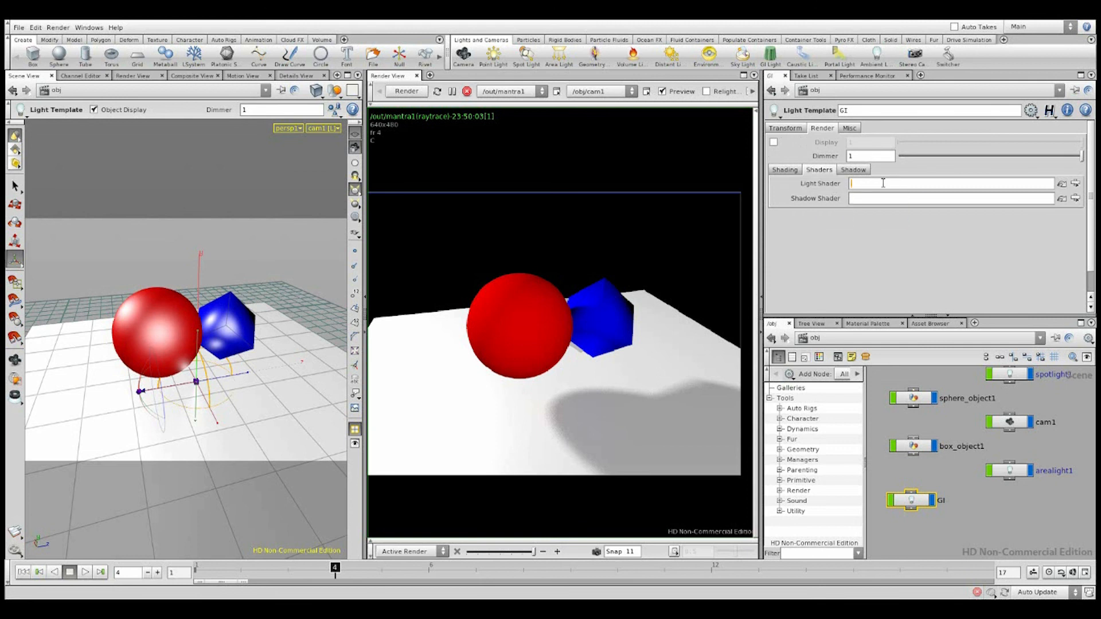
Add a Global Illumination Light shader to the shop network and place it above the clay materials
click(817, 340)
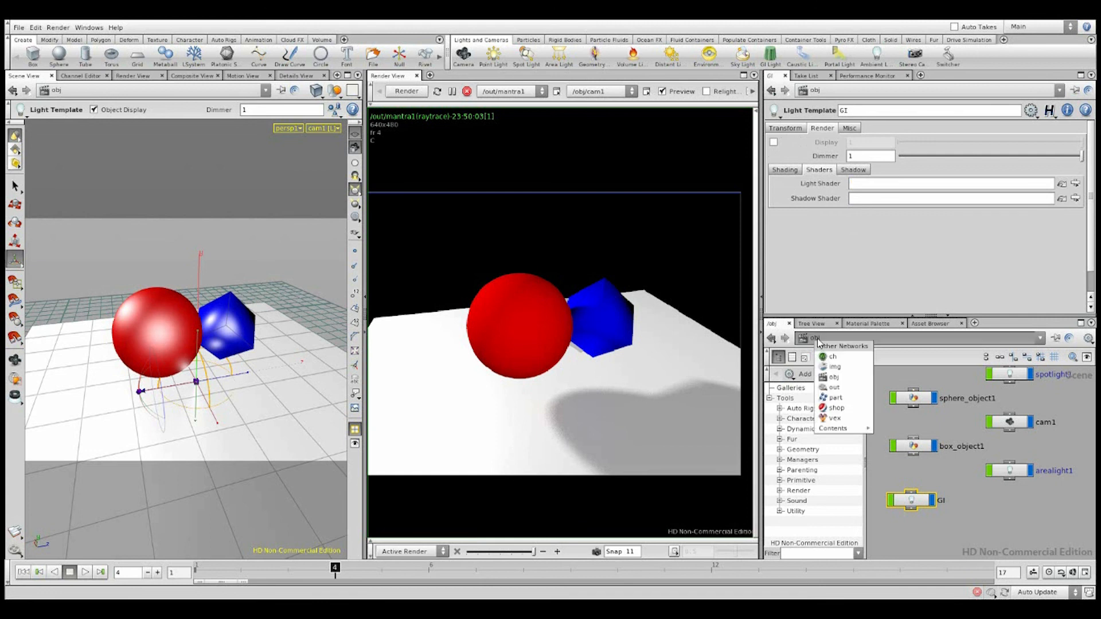
click(839, 408)
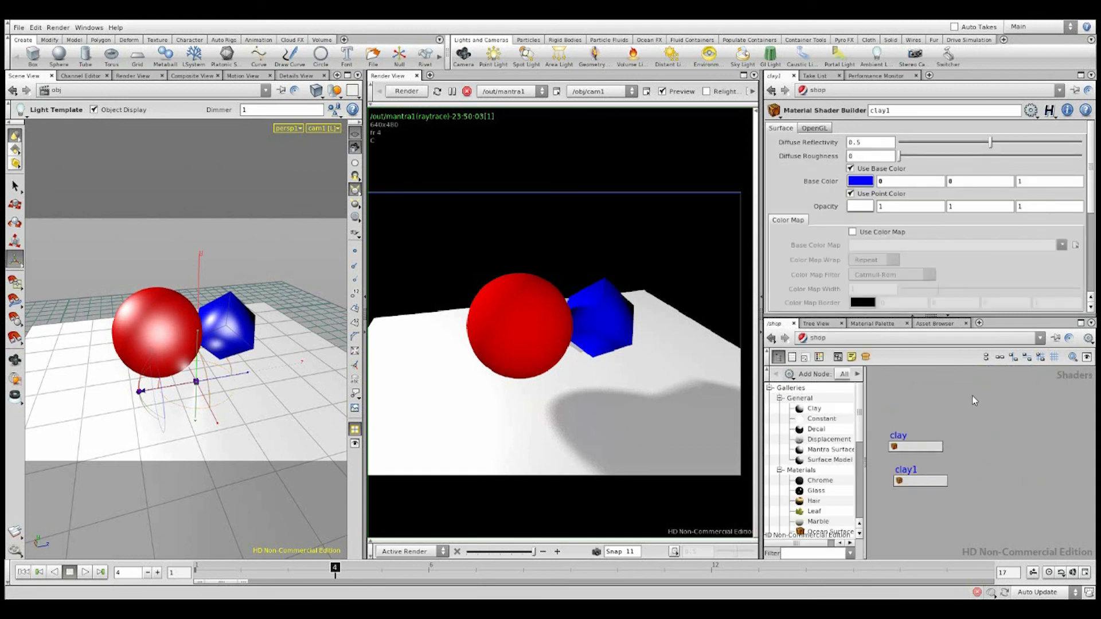
key(Tab)
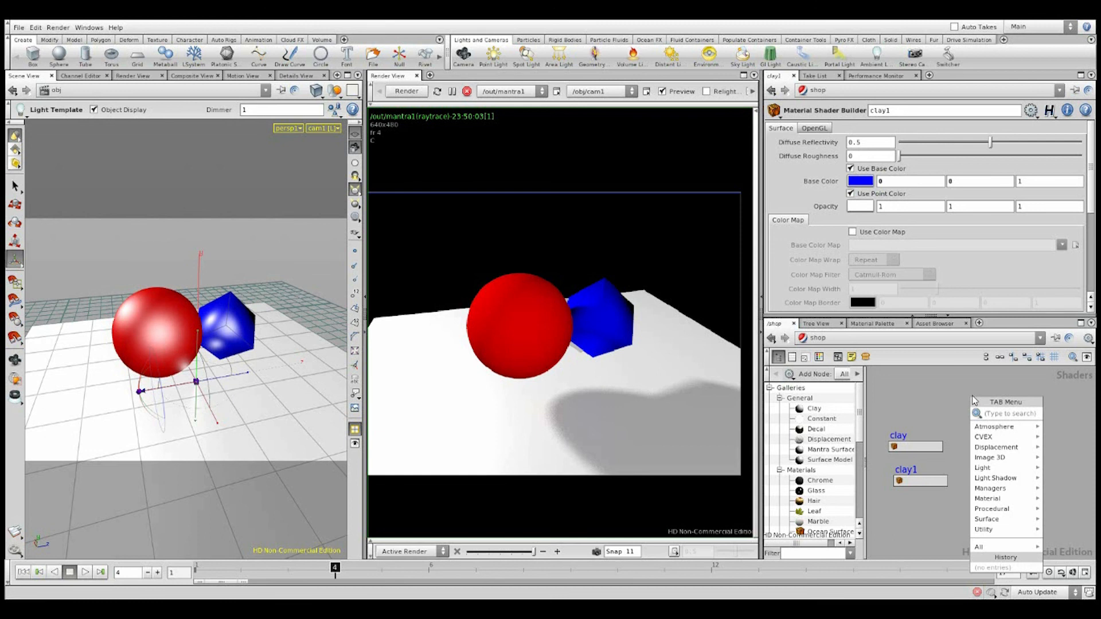
text(gham Checks)
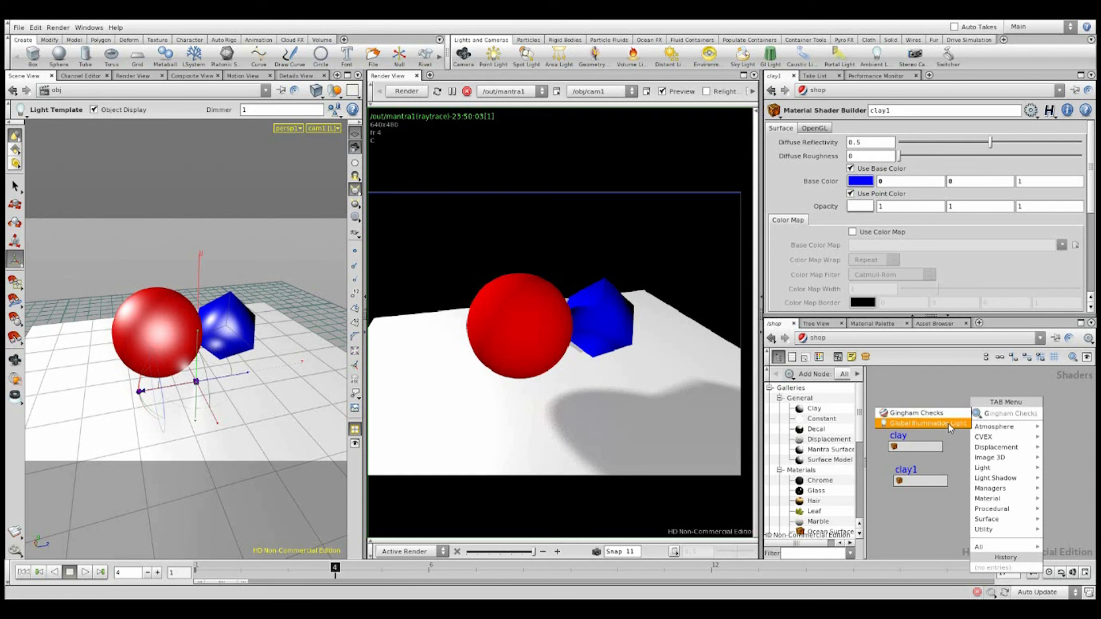
click(940, 424)
click(944, 408)
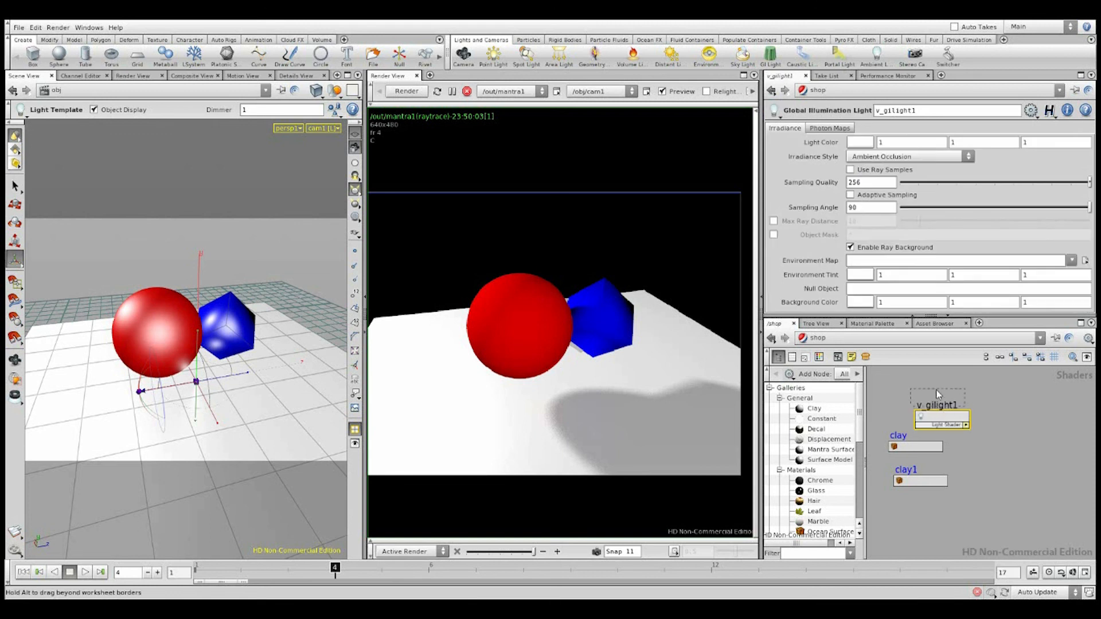
Return to the obj network and assign /shop/v_gilight1 as the light shader of the GI light template
click(829, 344)
click(849, 382)
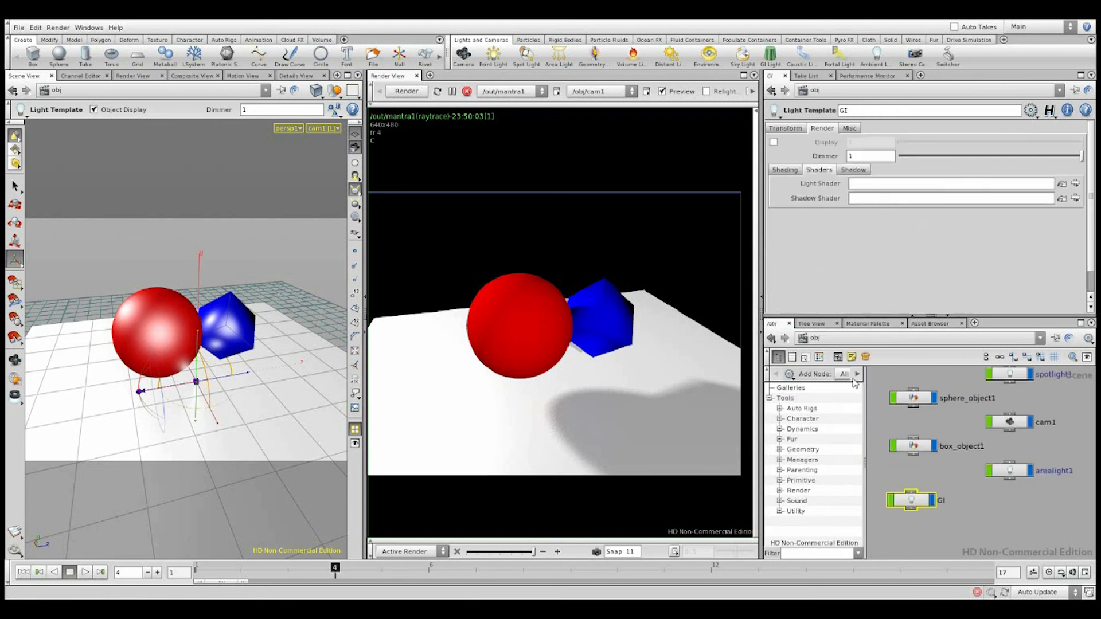
click(1075, 184)
click(1001, 110)
click(980, 266)
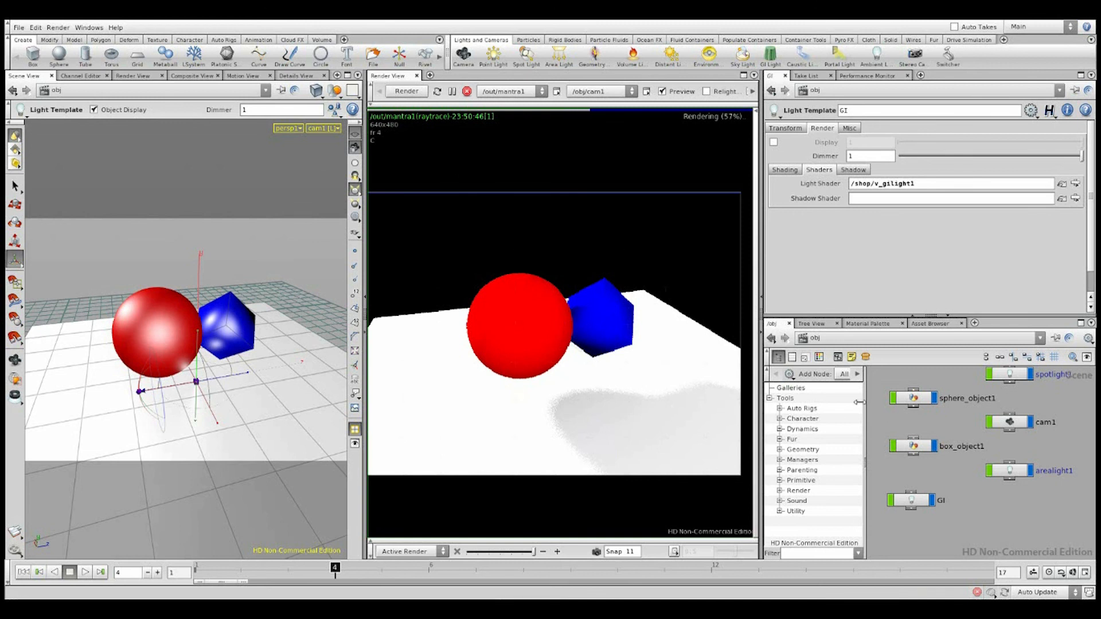
Set the Irradiance Style of v_gilight1 in the shop network to Full Irradiance and render again
click(833, 340)
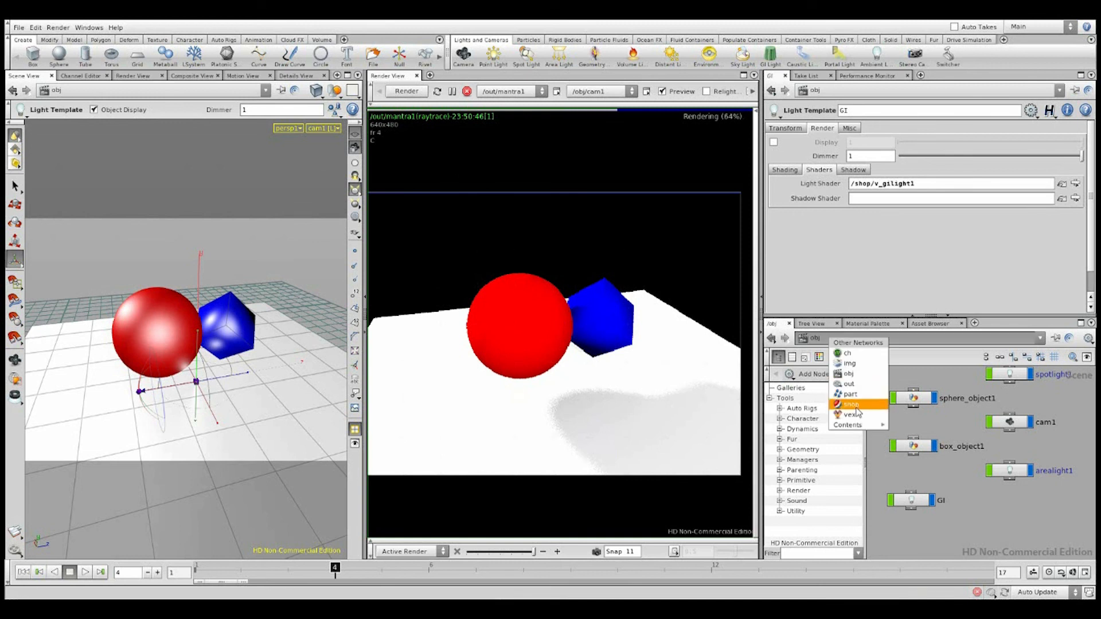
click(853, 405)
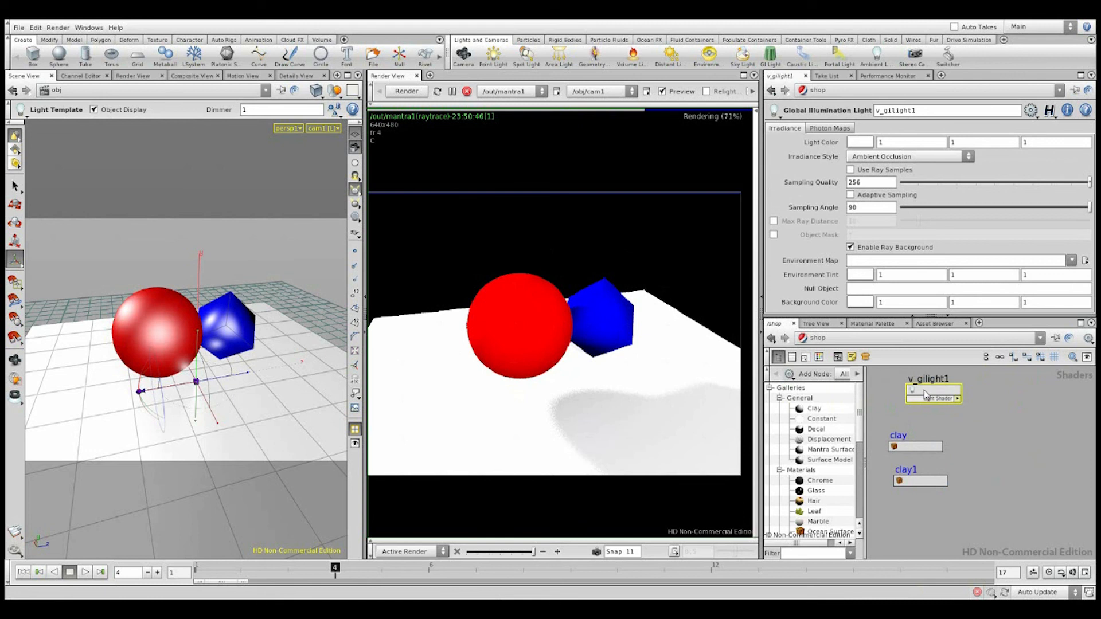
drag(925, 394, 918, 400)
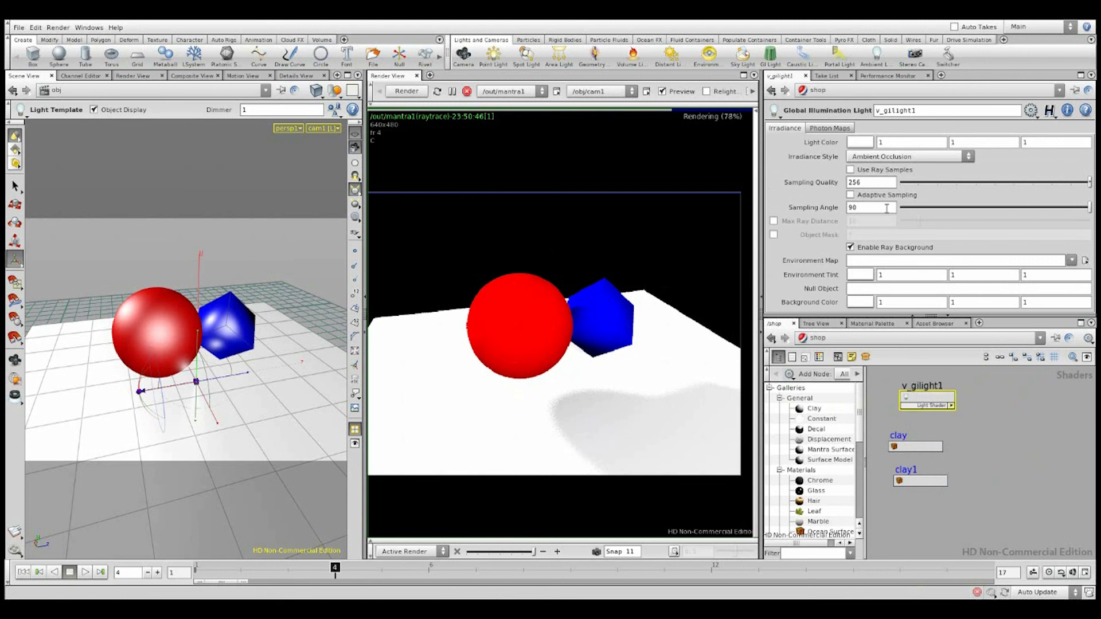
drag(923, 402, 922, 405)
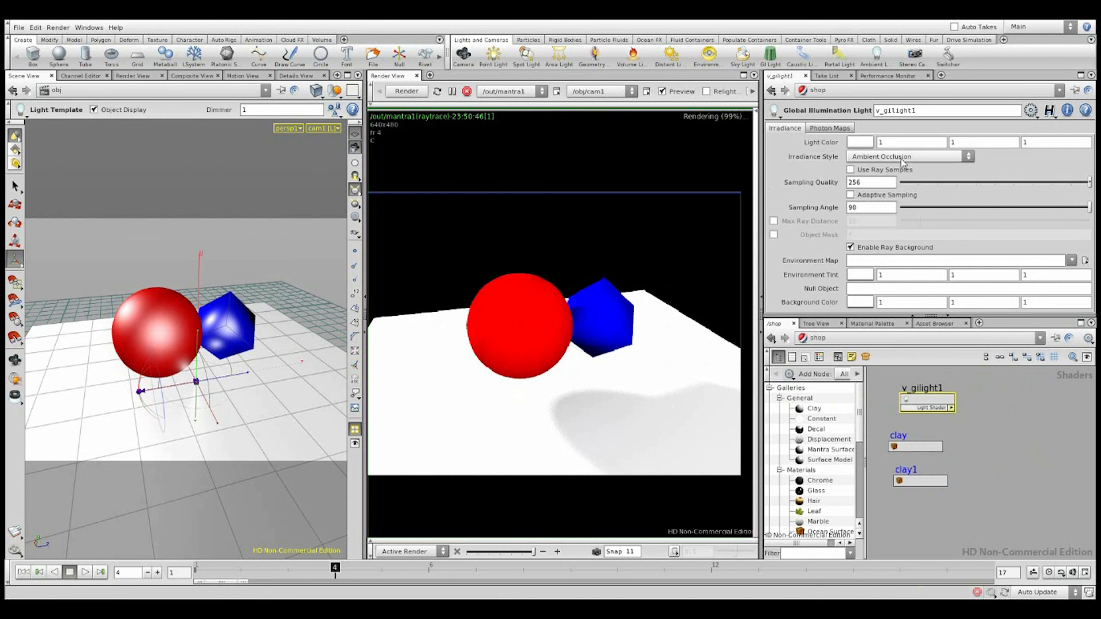
click(884, 161)
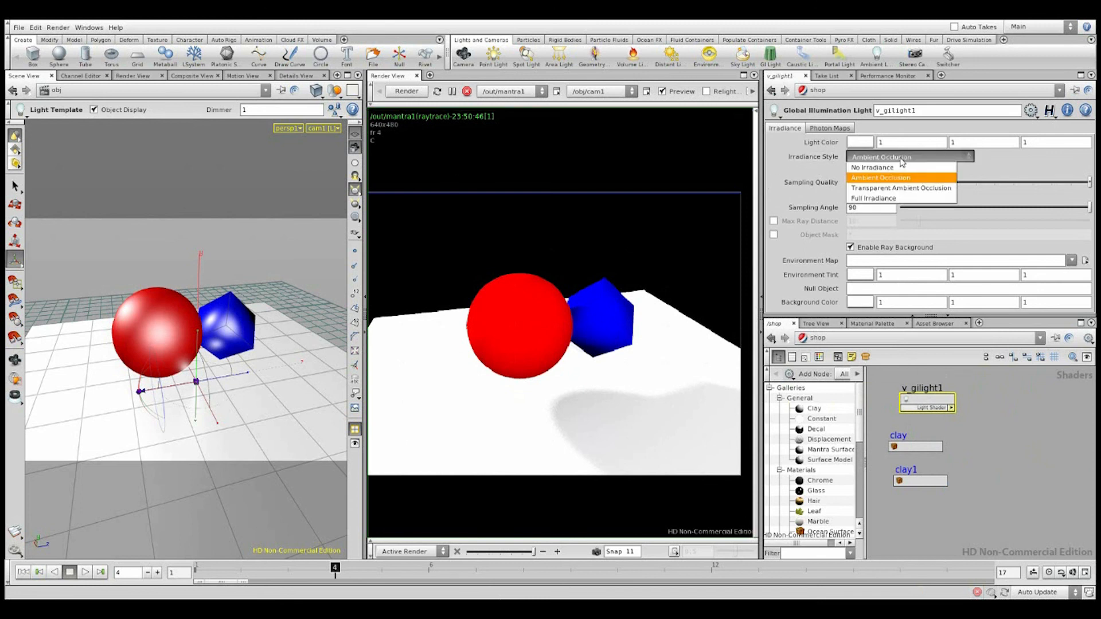
click(878, 199)
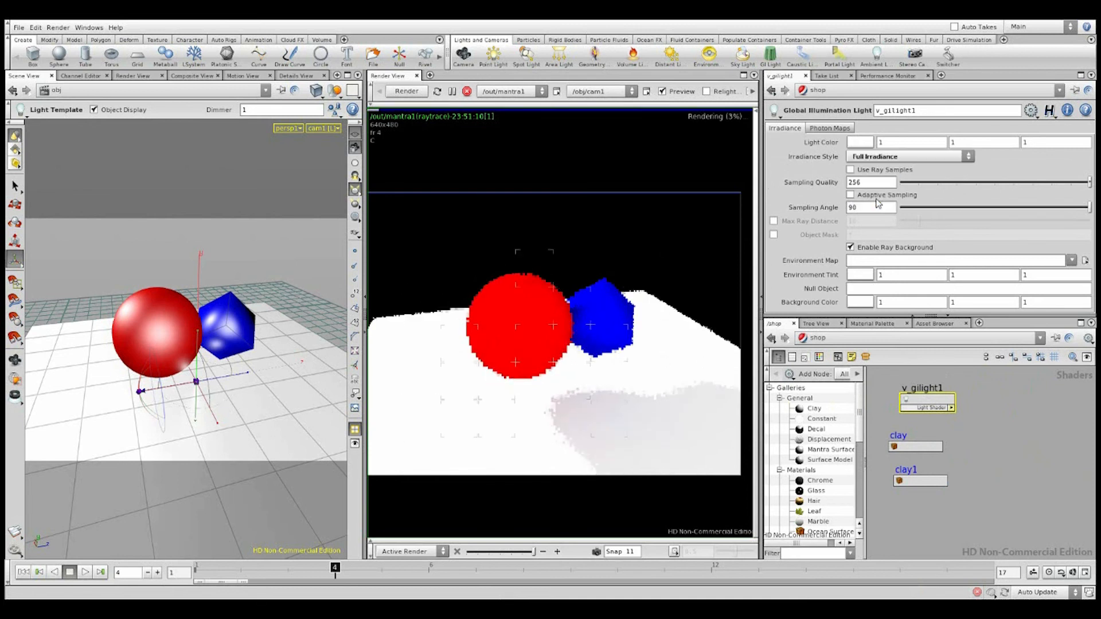
click(408, 93)
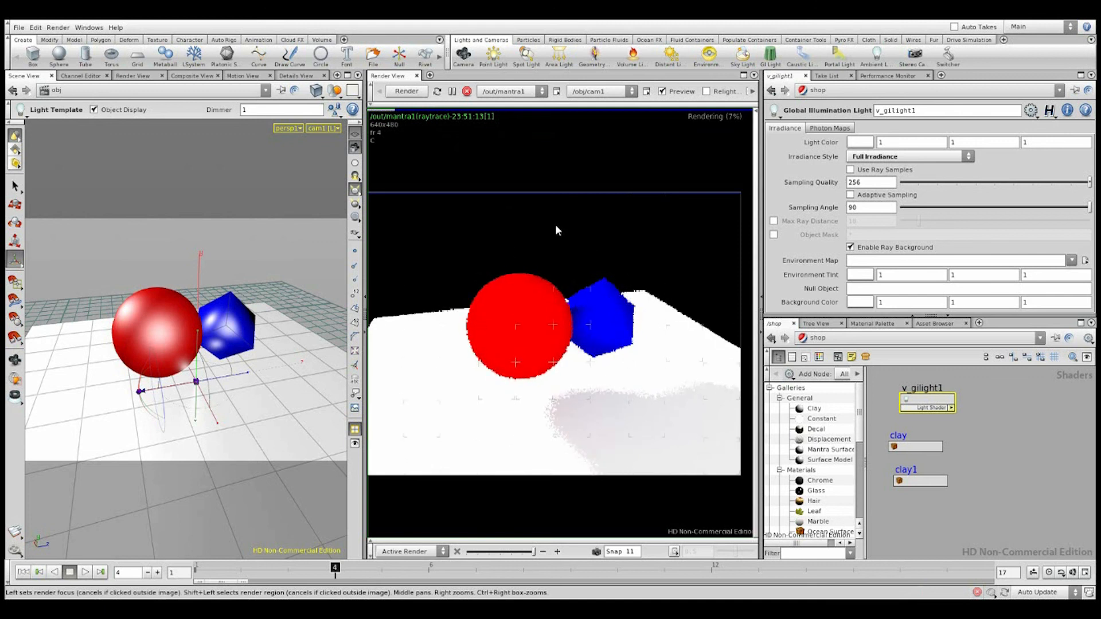
Lower the box and sphere toward the grid, shift the box away from the sphere and check the render up close
click(242, 323)
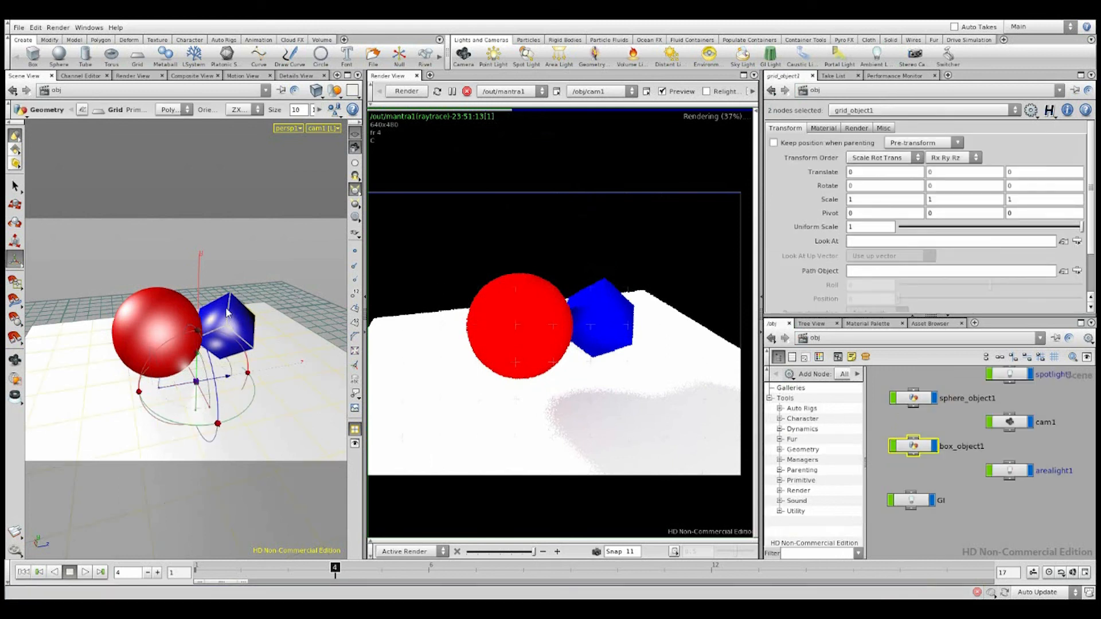
click(227, 321)
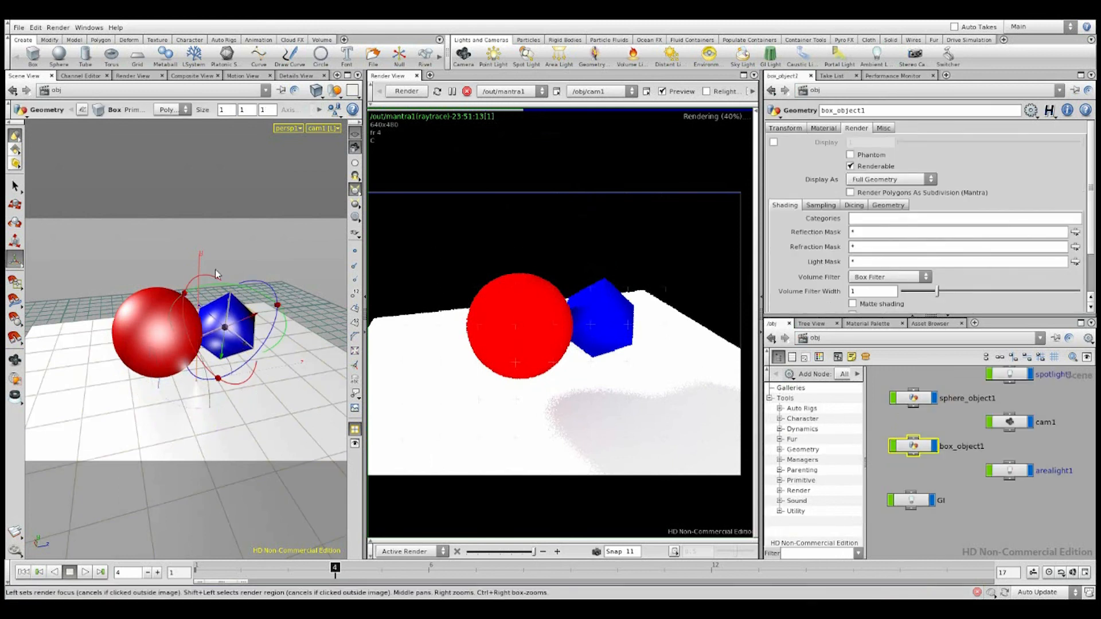
drag(228, 314, 227, 344)
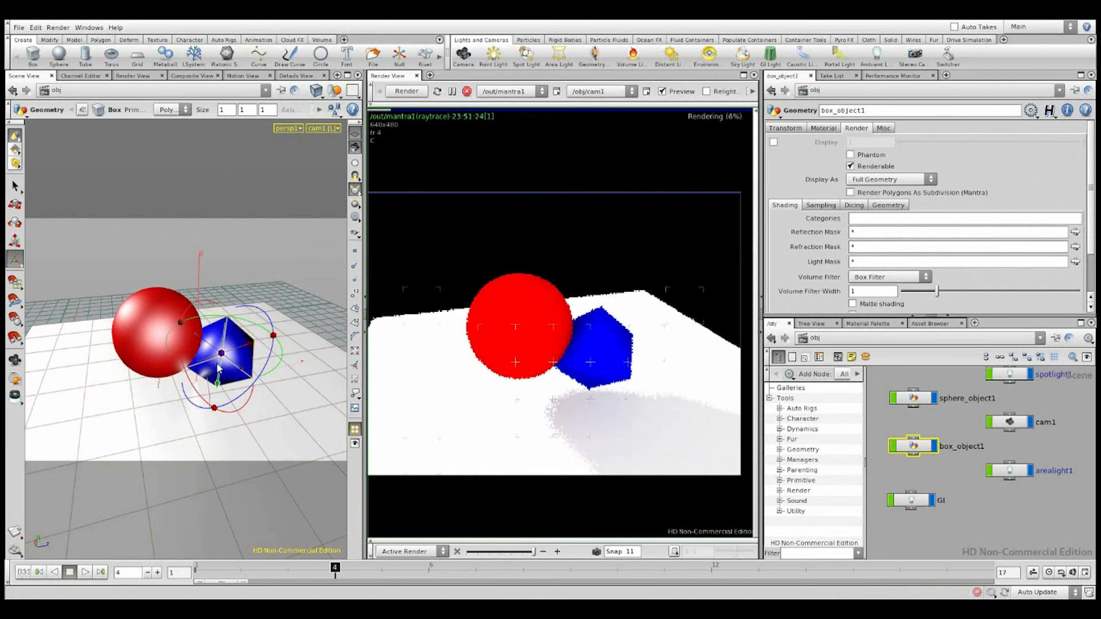
drag(221, 354, 256, 353)
click(154, 304)
drag(155, 304, 160, 338)
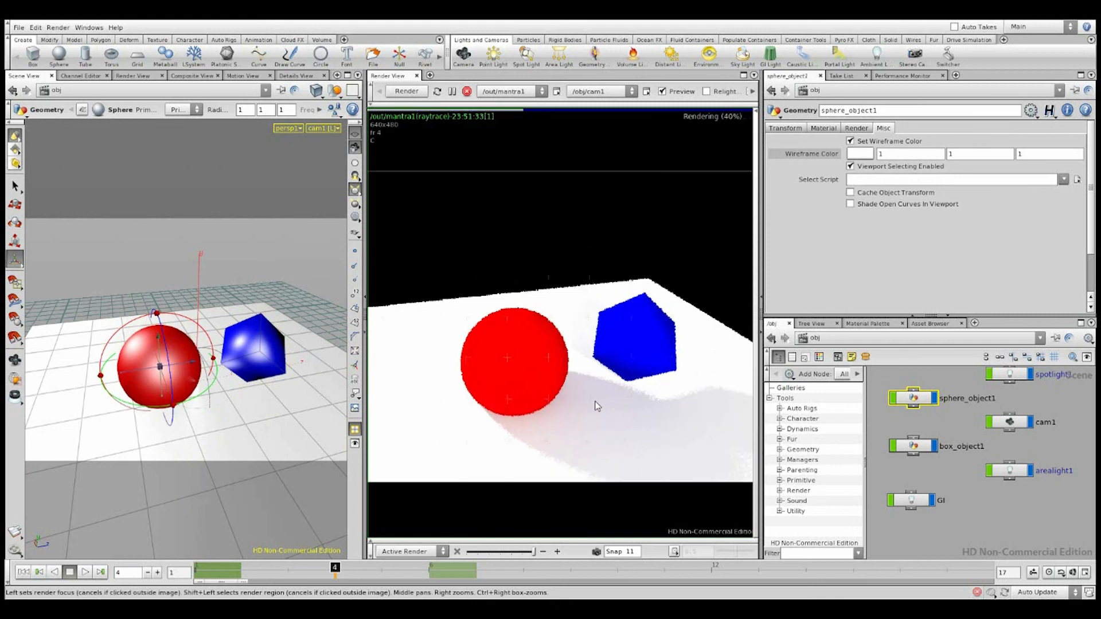
scroll(595, 402, up, 3)
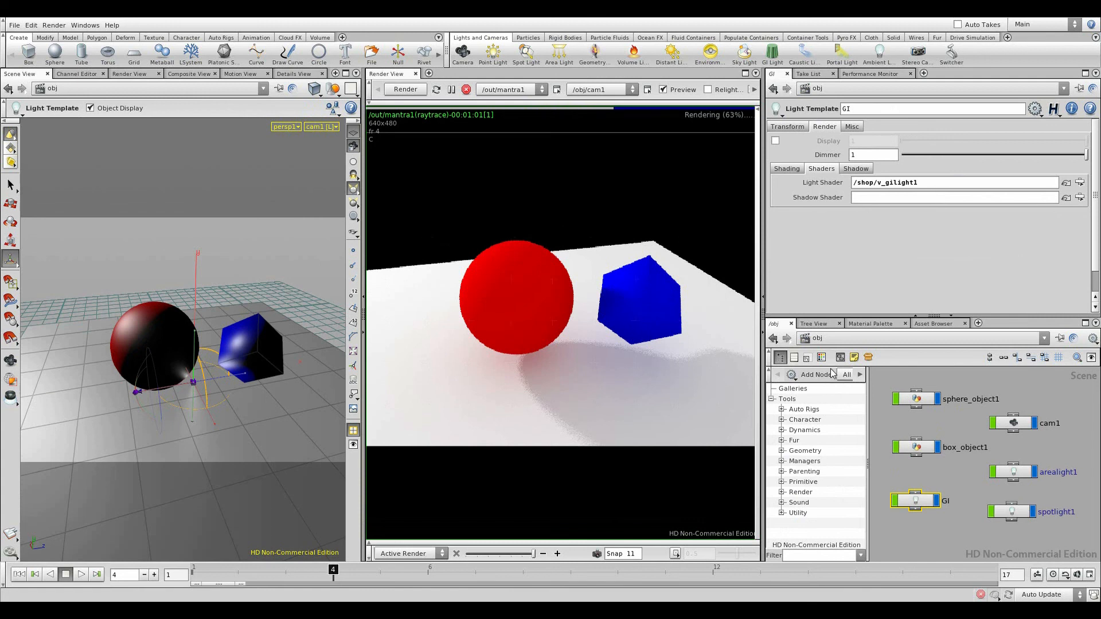
mouse_move(602, 323)
middle_down()
mouse_move(555, 318)
mouse_move(625, 315)
mouse_move(615, 317)
middle_up()
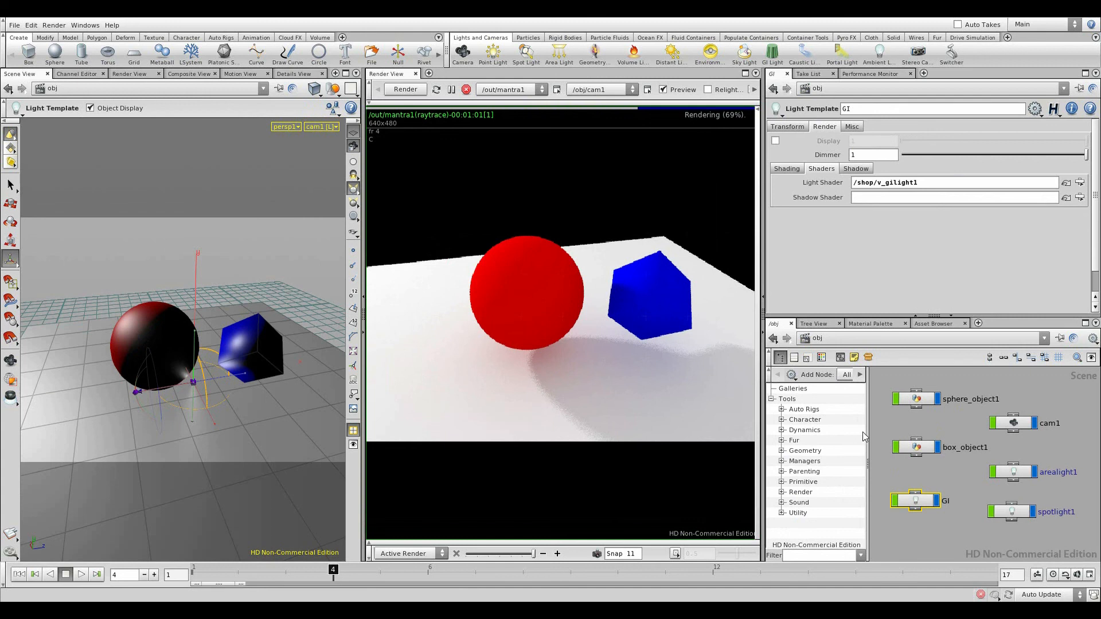
Disable arealight1 and enable spotlight1 instead
click(1011, 472)
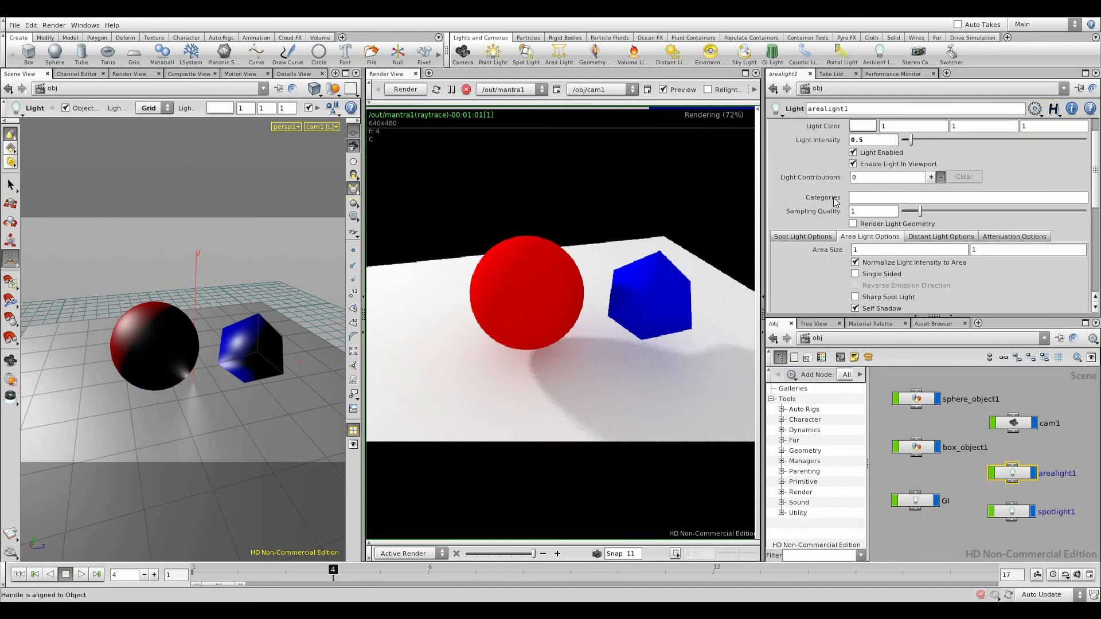
click(853, 152)
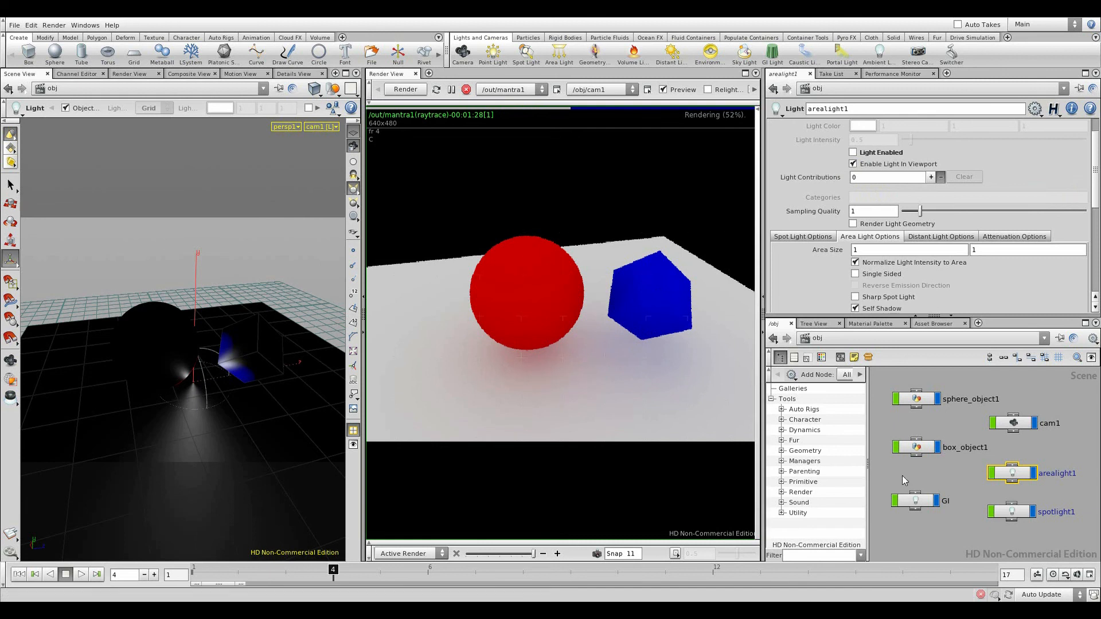
click(1013, 513)
scroll(854, 231, up, 2)
click(854, 182)
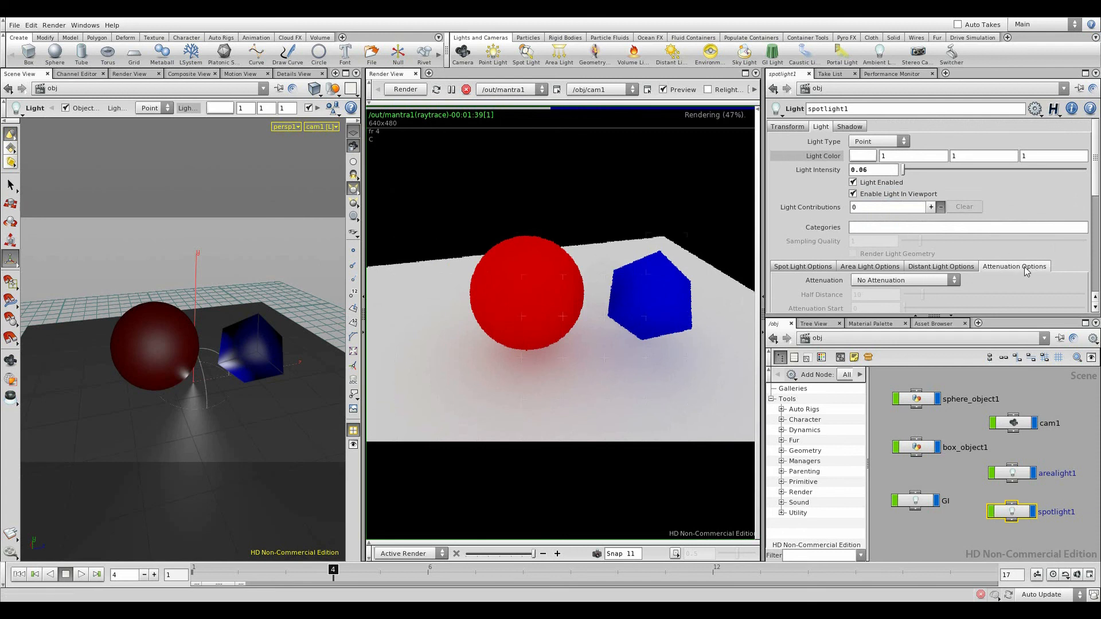
Set the attenuation of spotlight1 to Physically Correct
scroll(826, 239, down, 1)
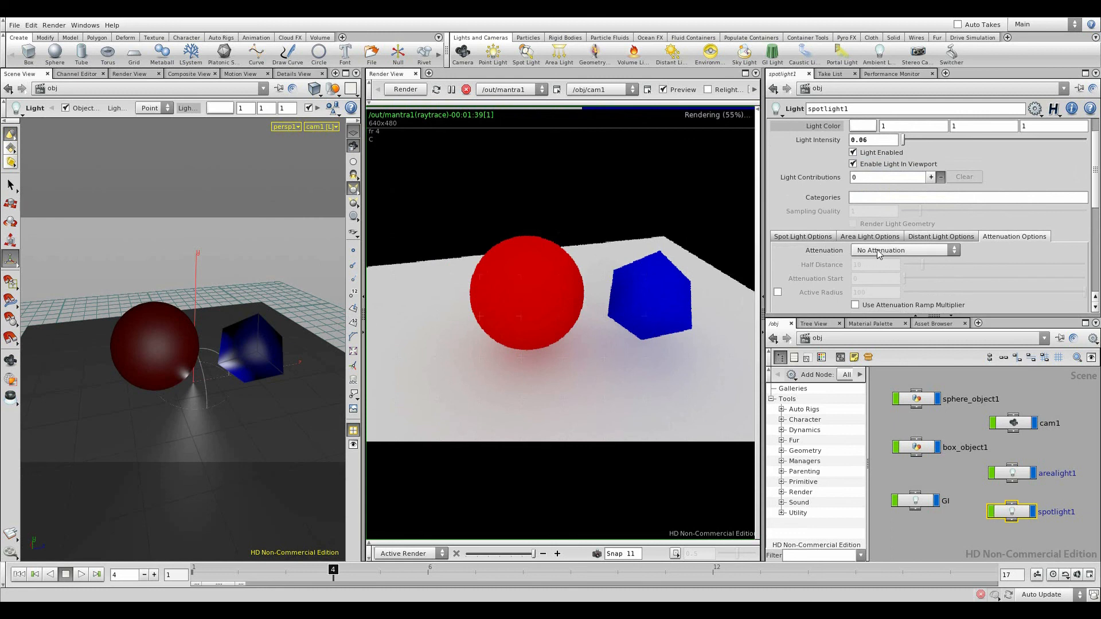
click(879, 252)
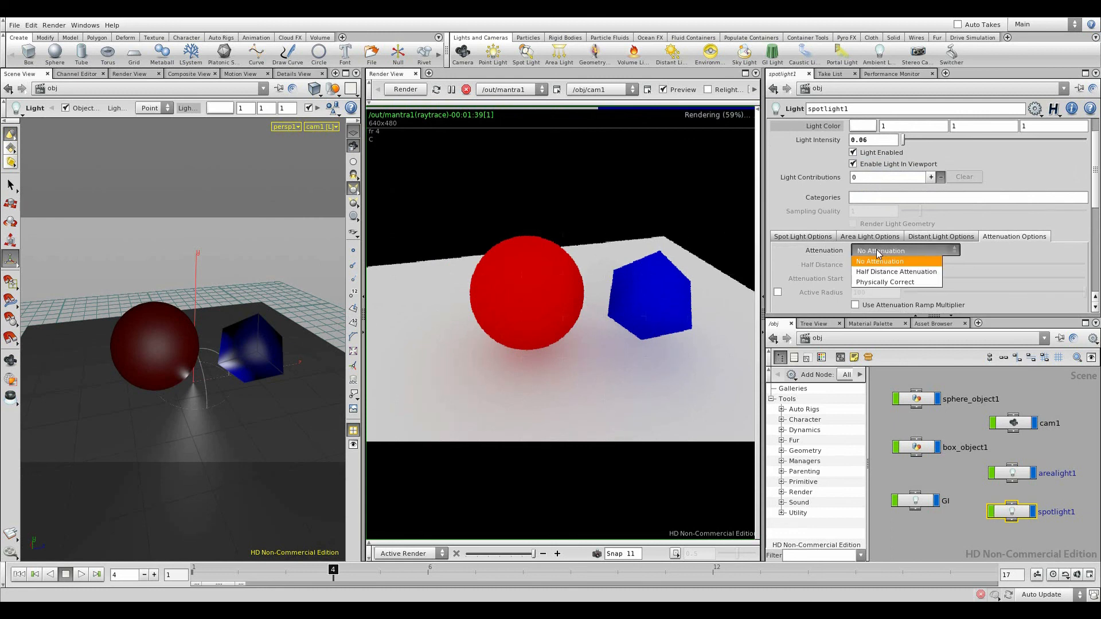
click(884, 283)
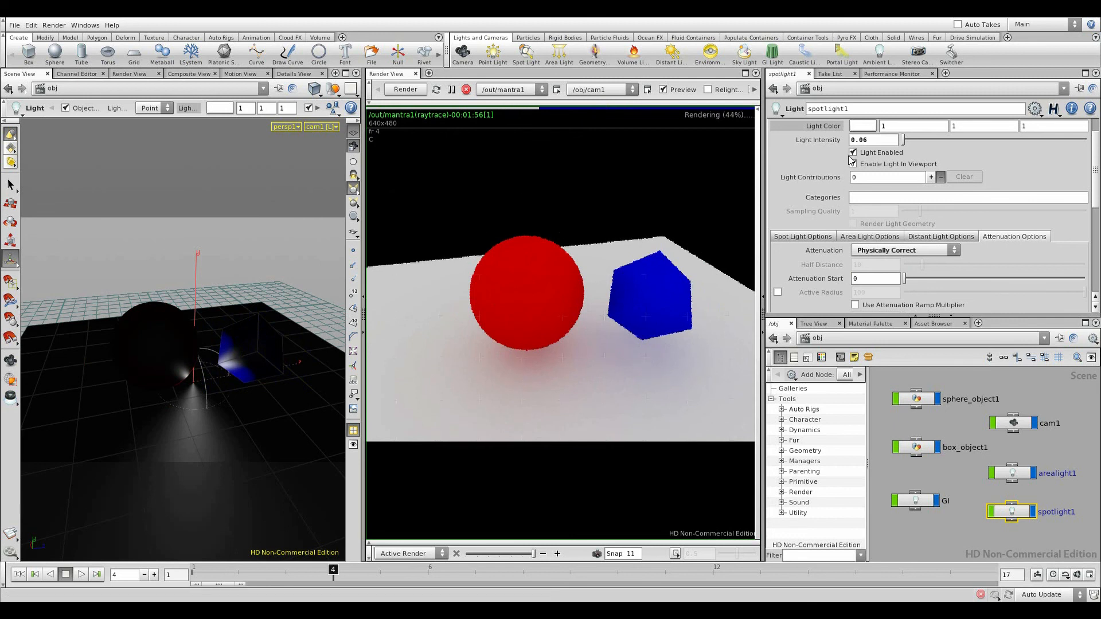
Try a light intensity of 1000 on spotlight1 and settle on 100
drag(829, 144, 797, 145)
text(10)
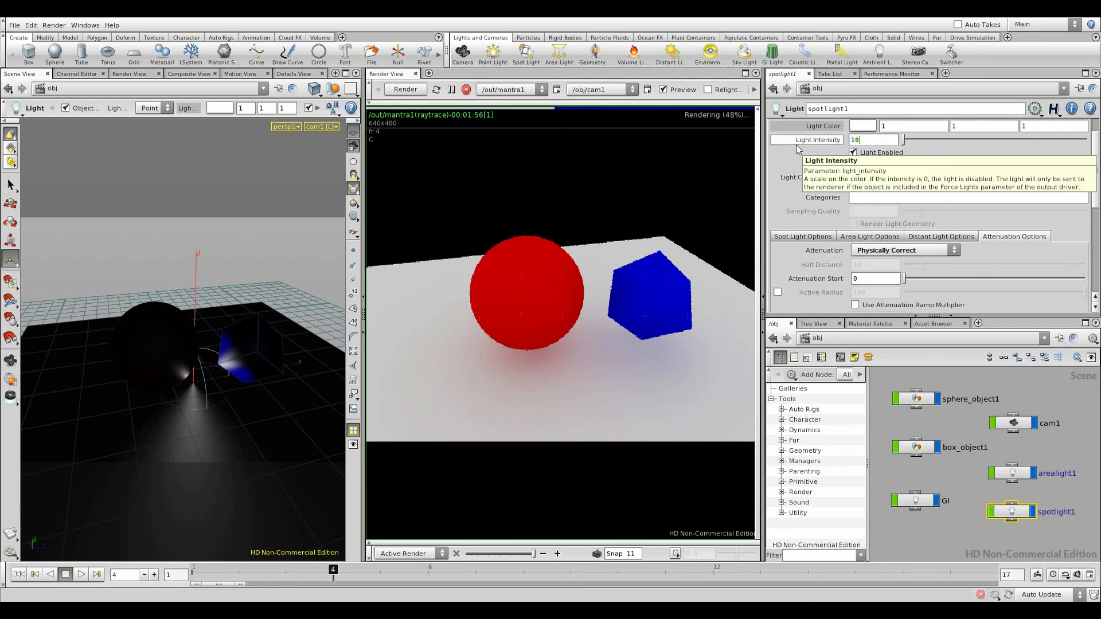
text(00)
key(Return)
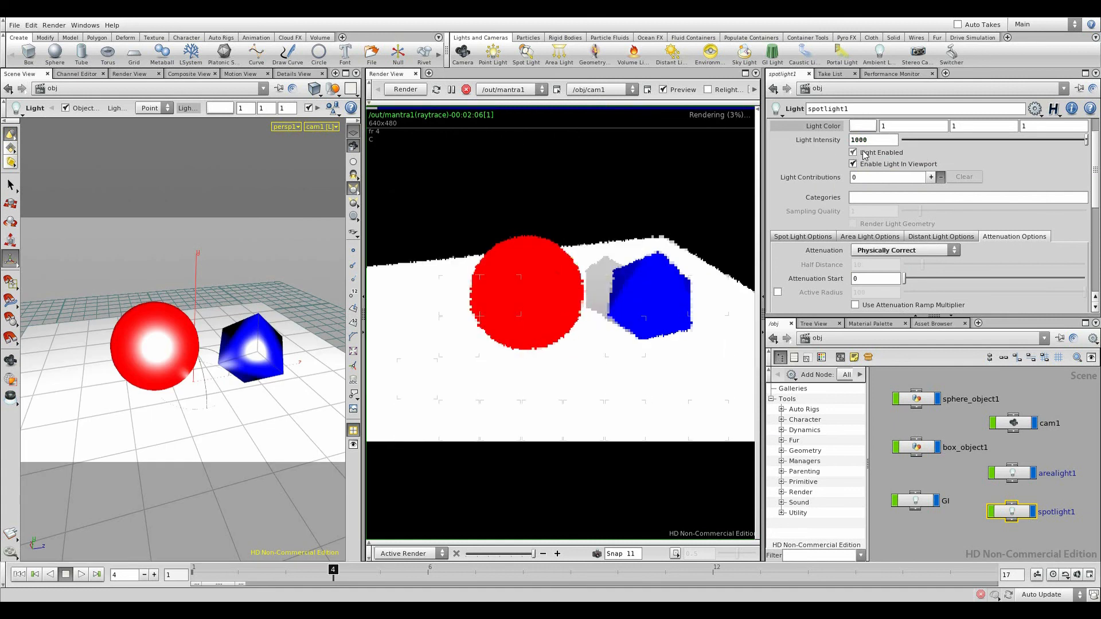
click(873, 140)
key(BackSpace)
key(Return)
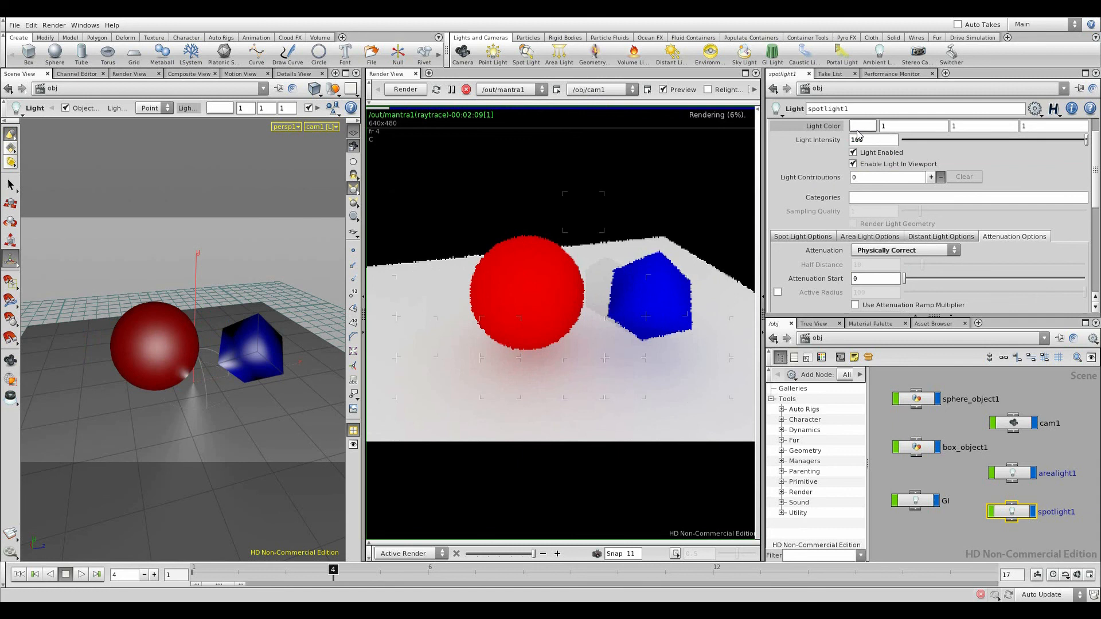
Check the color bleeding from the sphere and box onto the floor by rendering from other camera angles
key(Escape)
drag(250, 258, 285, 397)
middle_drag(286, 397, 296, 416)
right_drag(217, 366, 381, 387)
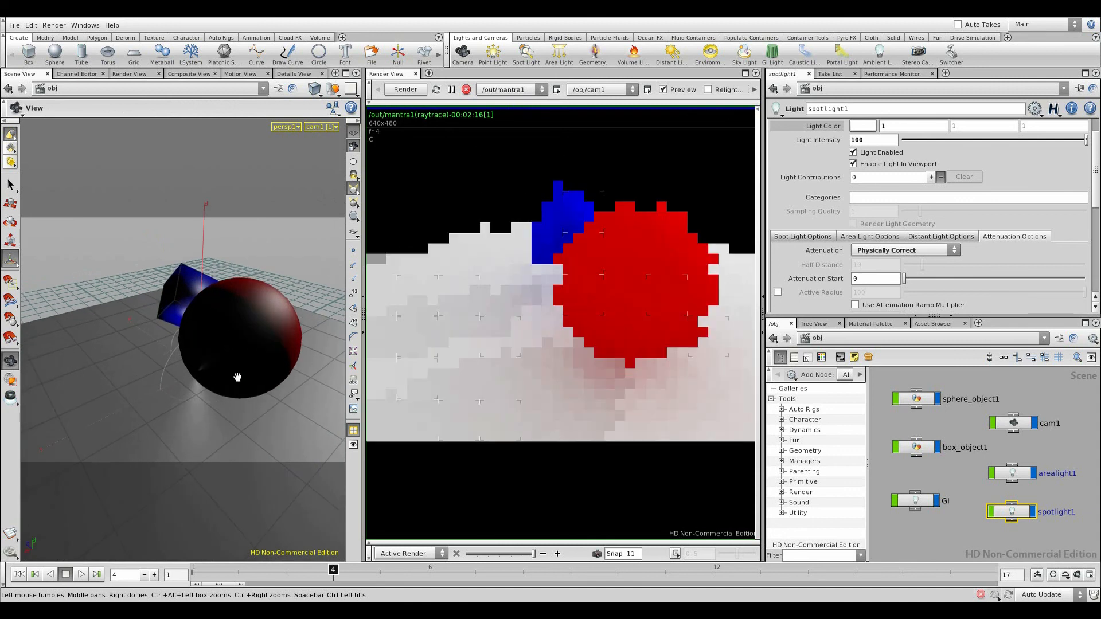
drag(239, 376, 228, 350)
middle_drag(228, 351, 266, 361)
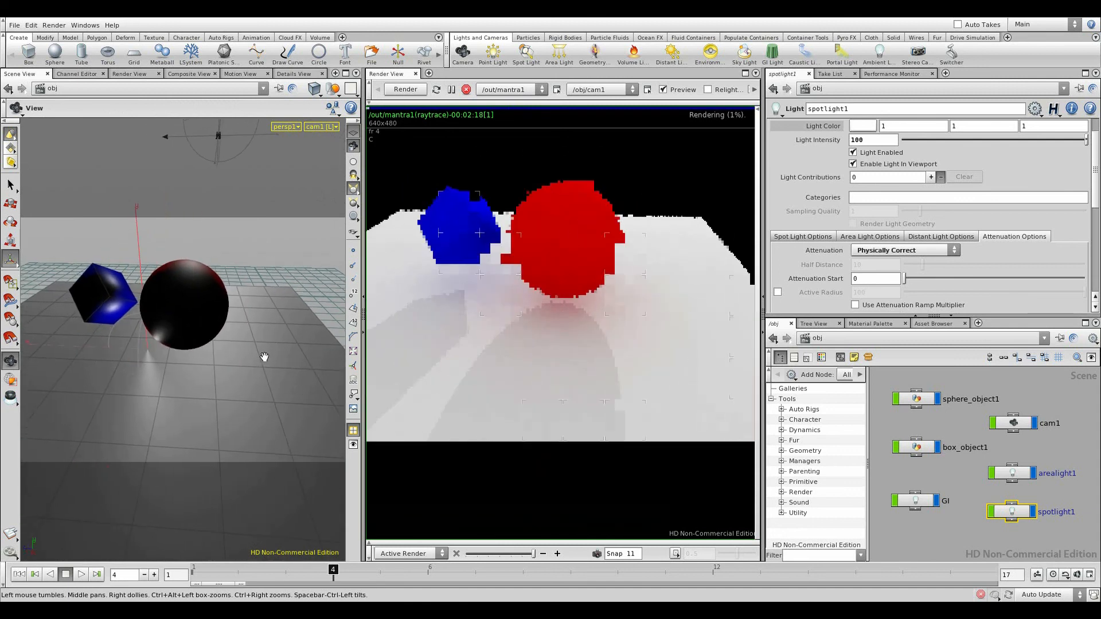
drag(260, 357, 234, 354)
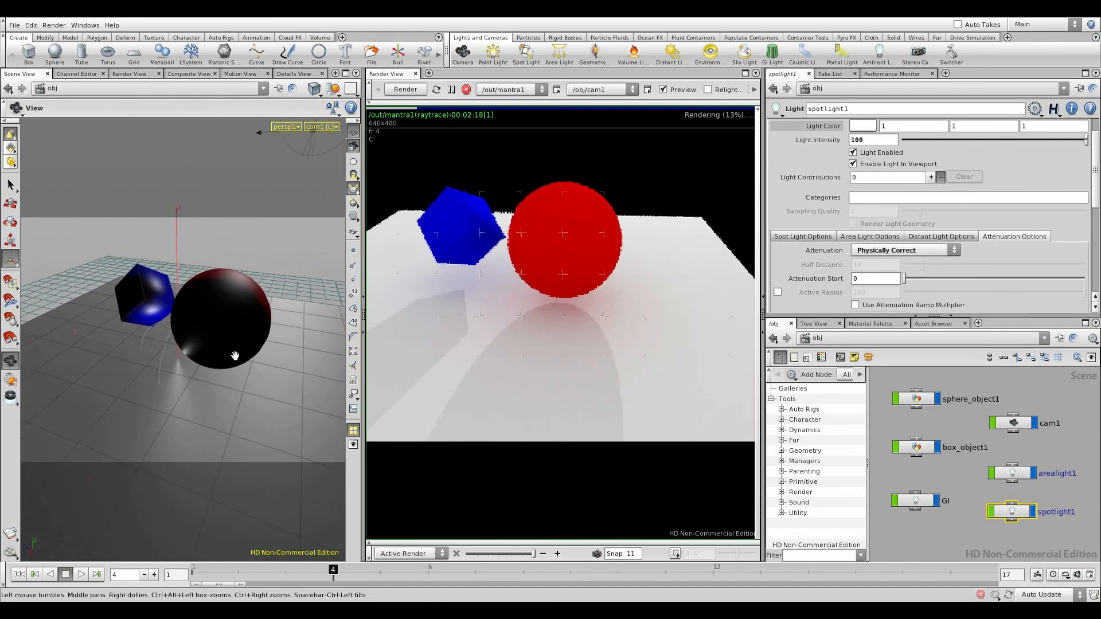
Set the Base Color of the clay material in the shop network to green with values 0, 1, 0
click(877, 339)
click(898, 408)
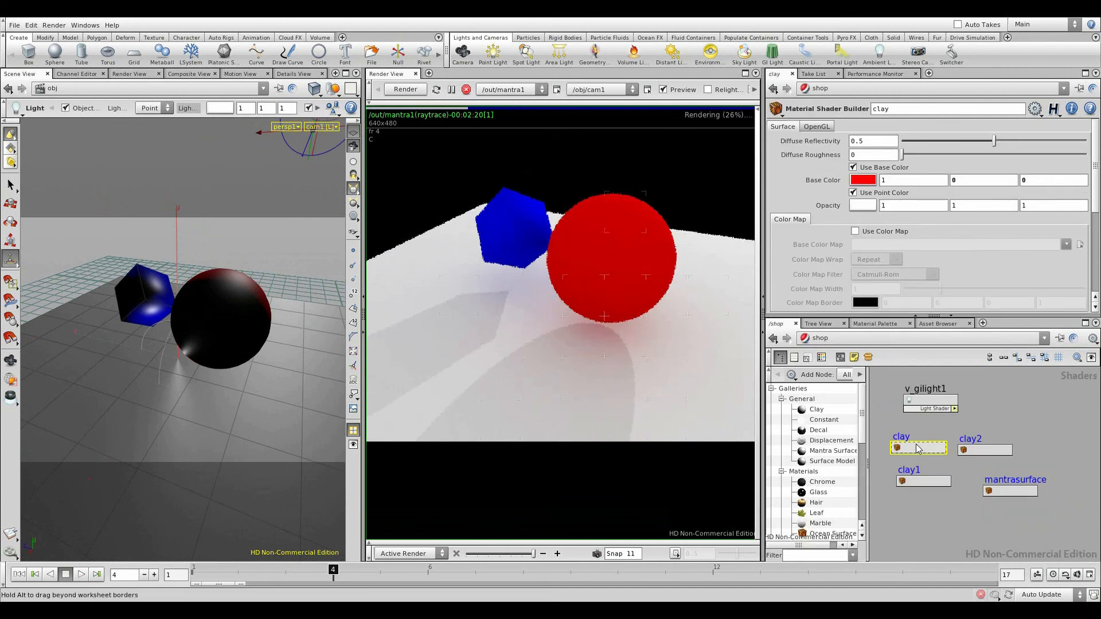
click(898, 184)
text(0)
click(966, 180)
text(1)
key(Return)
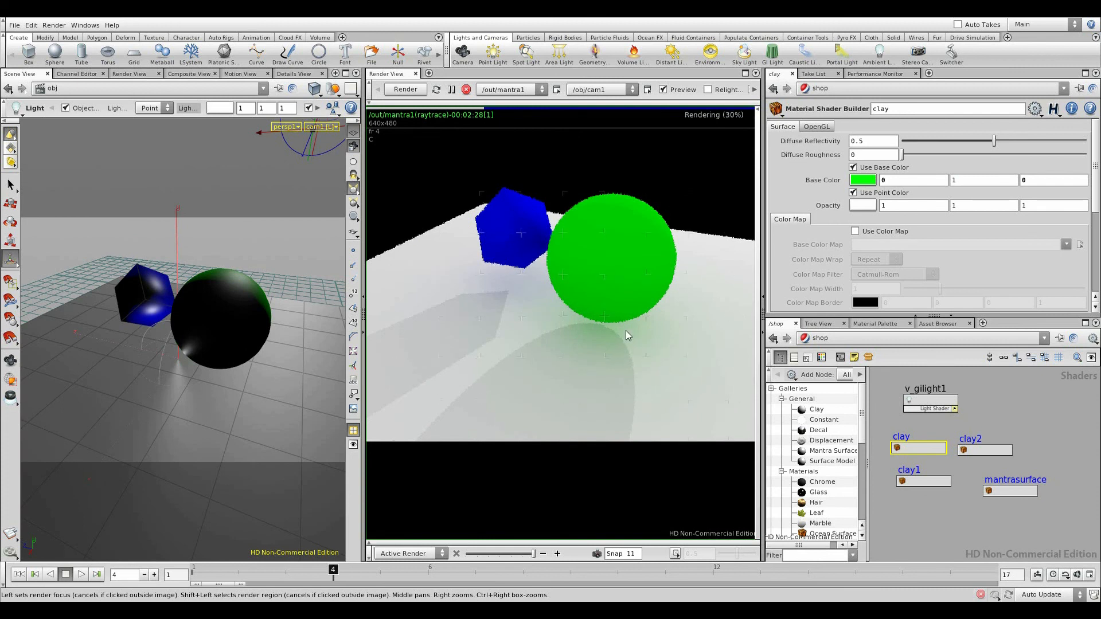
click(1011, 418)
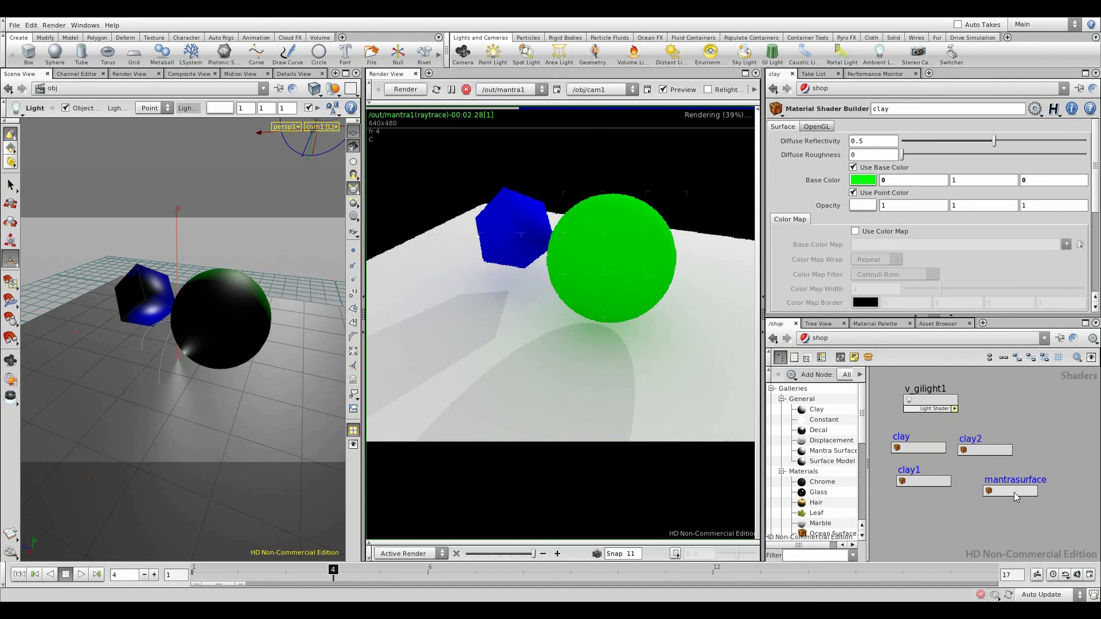
Enable Use Ray Samples and Adaptive Sampling on the v_gilight1 shader and save a snapshot of the render
scroll(632, 354, down, 3)
scroll(631, 349, up, 1)
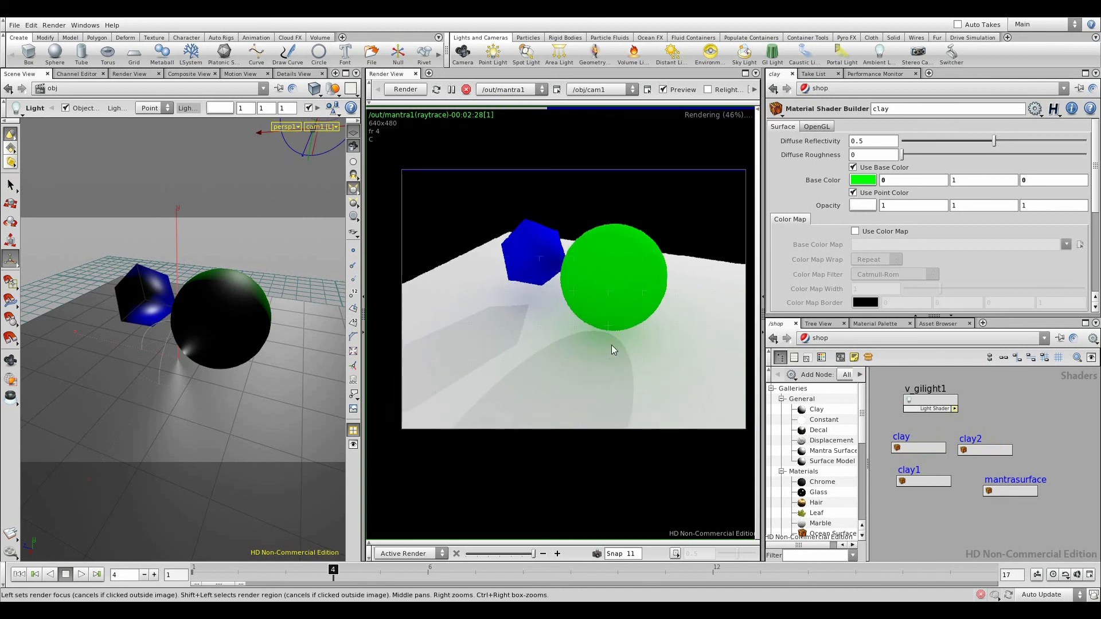
click(926, 404)
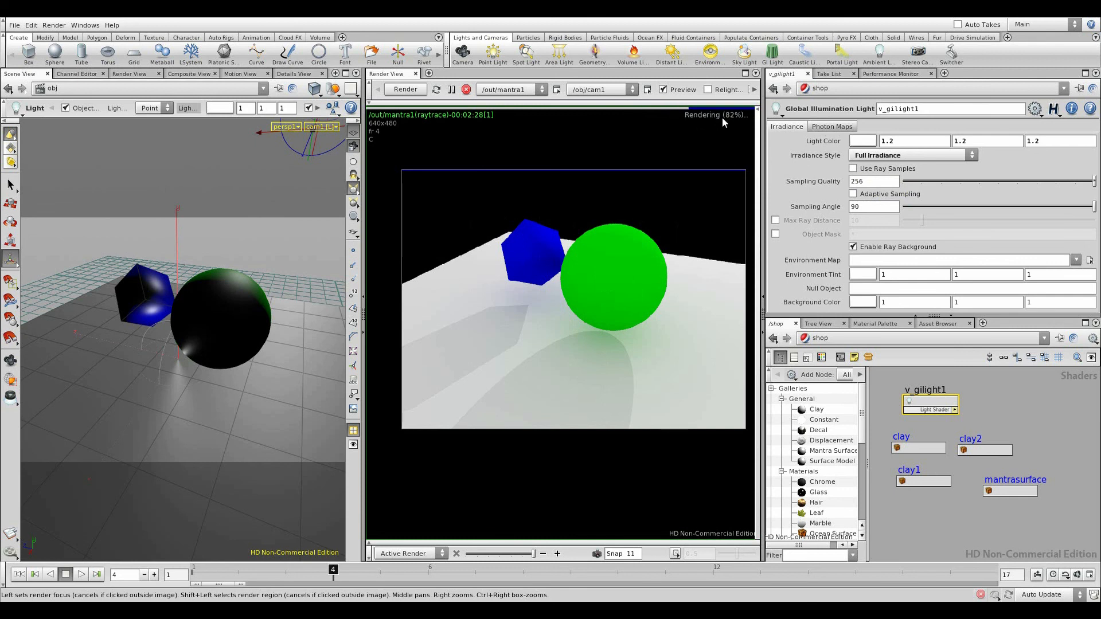
click(853, 169)
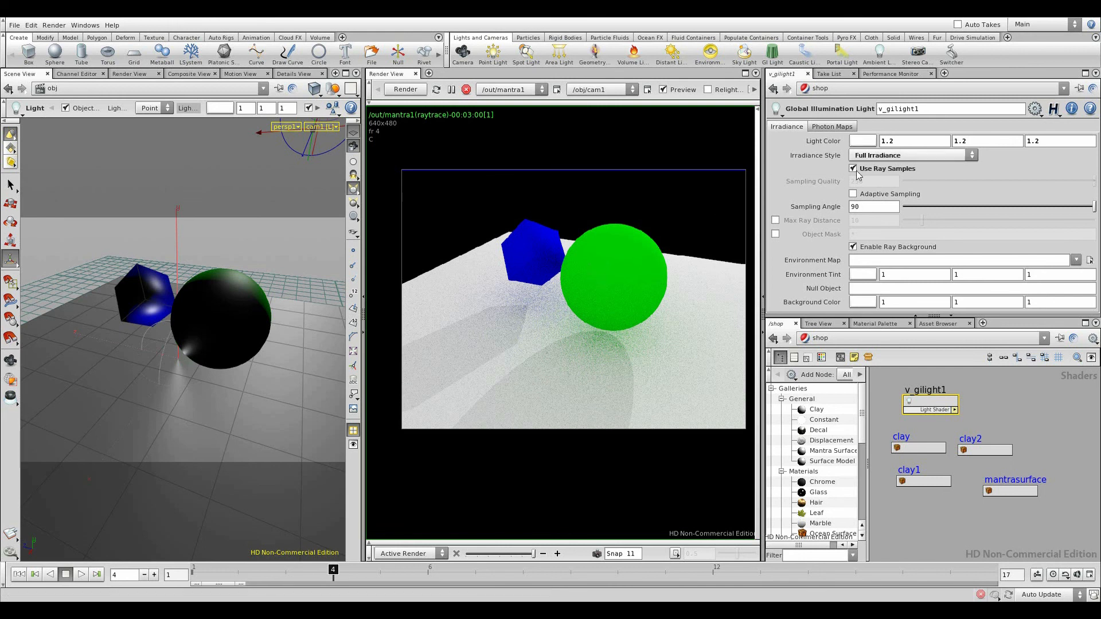
click(853, 194)
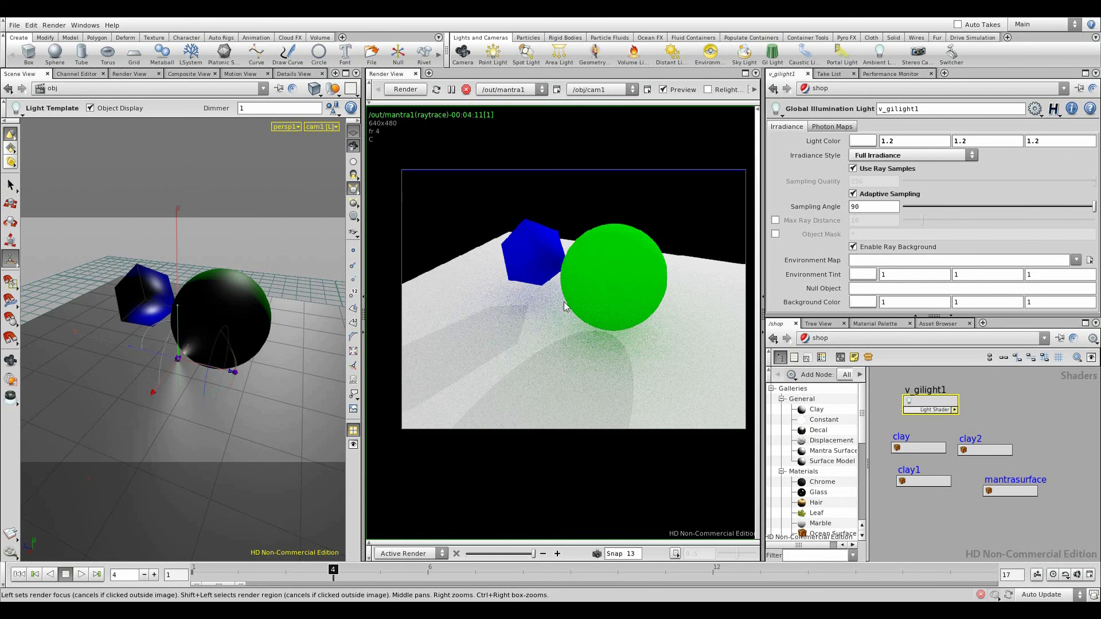
click(597, 554)
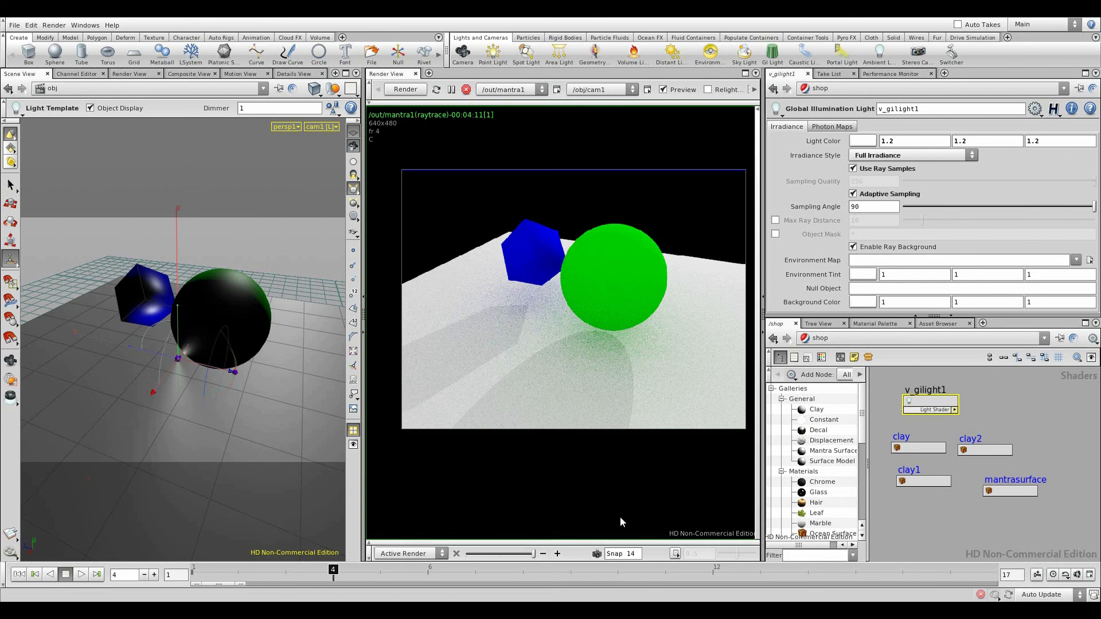
Try Pixel Samples of 21 by 21 on the mantra1 output, compare with the earlier snapshot and lower them again
click(856, 339)
click(866, 387)
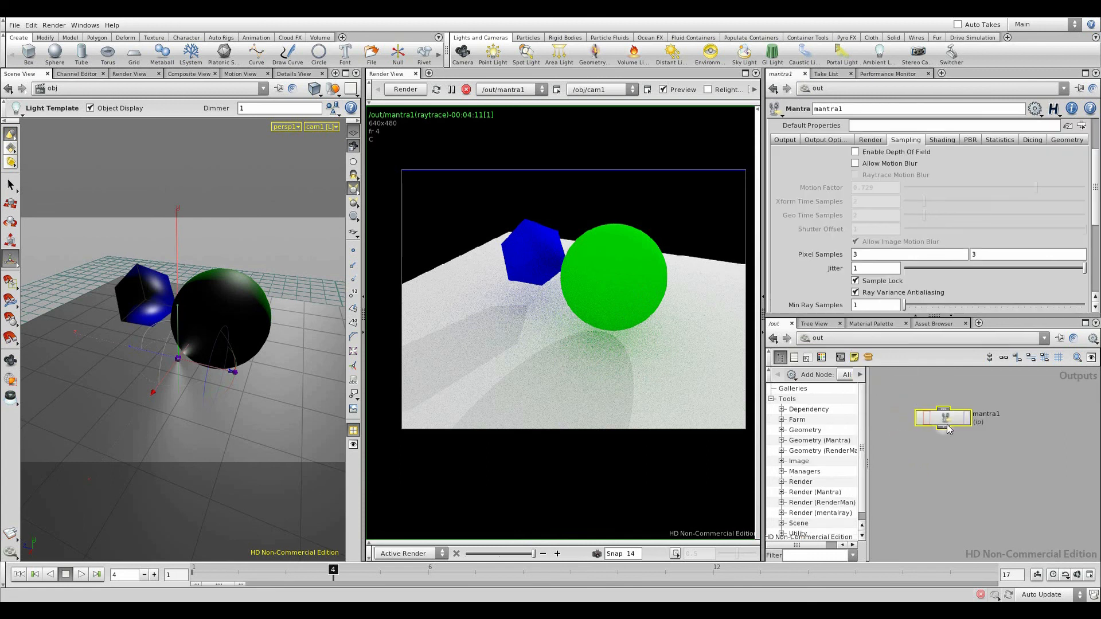
mouse_move(823, 257)
middle_down()
mouse_move(861, 256)
mouse_move(823, 265)
middle_up()
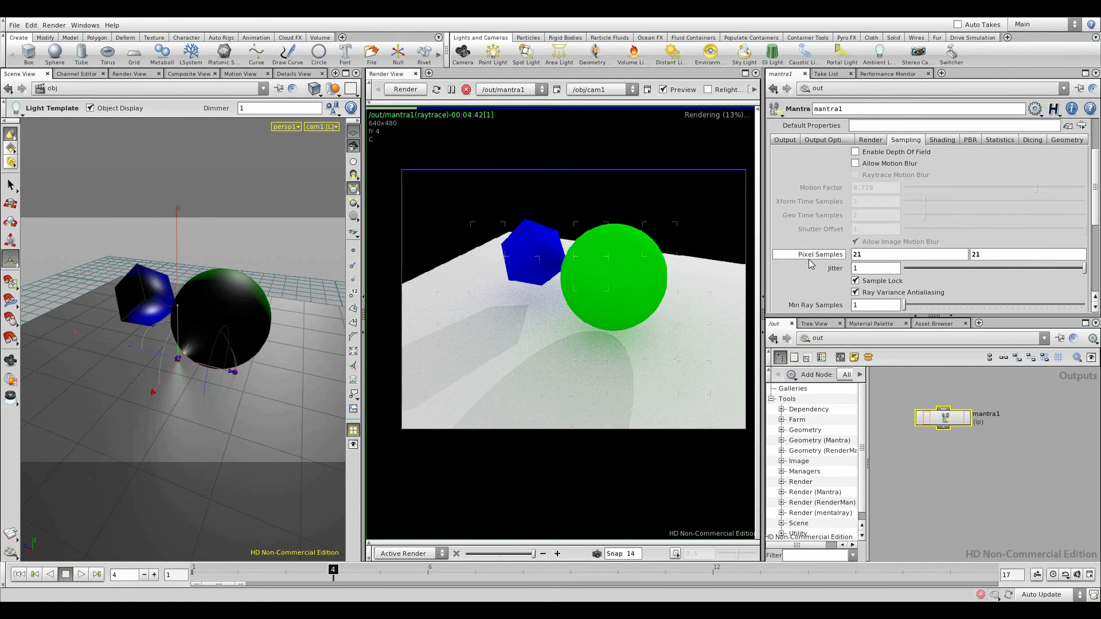
mouse_move(810, 263)
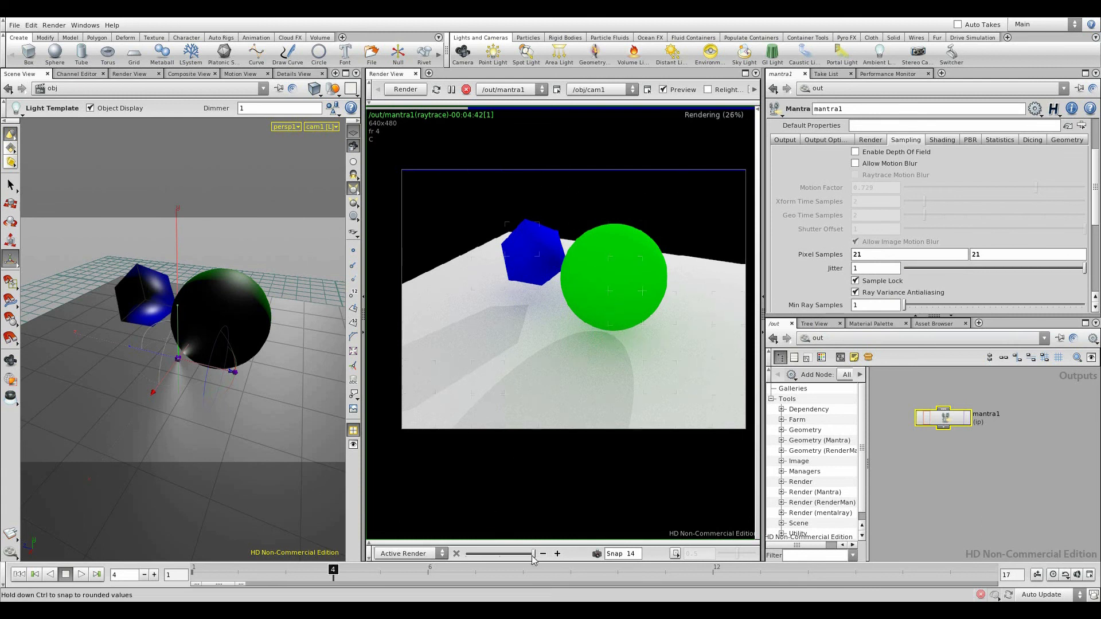
mouse_move(533, 559)
mouse_down()
mouse_move(512, 556)
mouse_move(533, 555)
mouse_up()
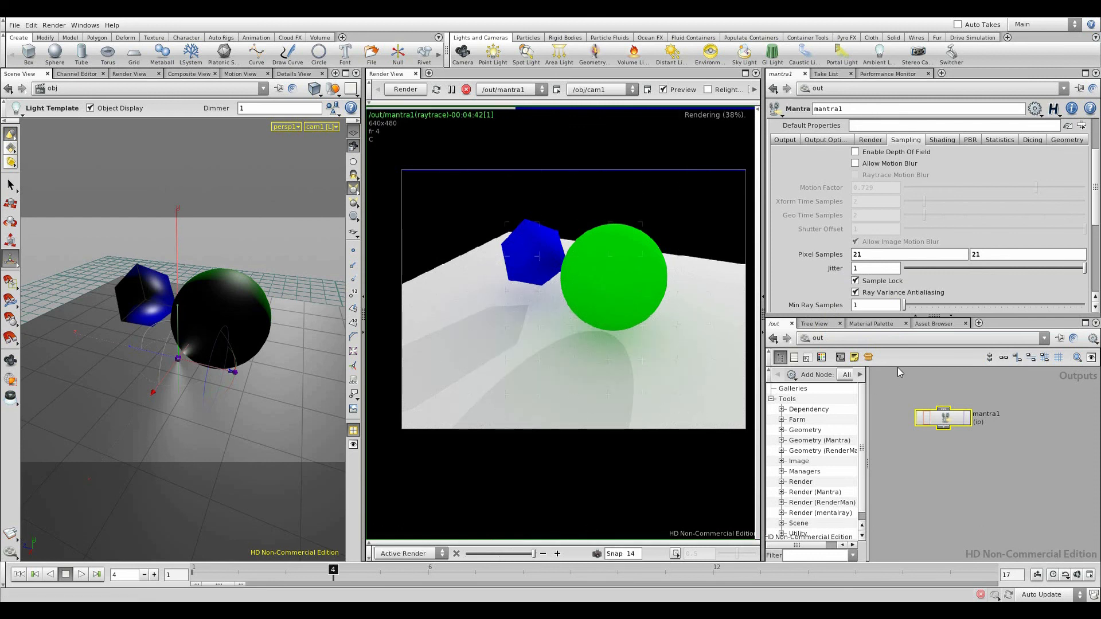
middle_drag(824, 254, 703, 260)
Turn off Use Ray Samples and Adaptive Sampling in the GI light's shader and set its Sampling Quality to 64
click(930, 344)
click(940, 378)
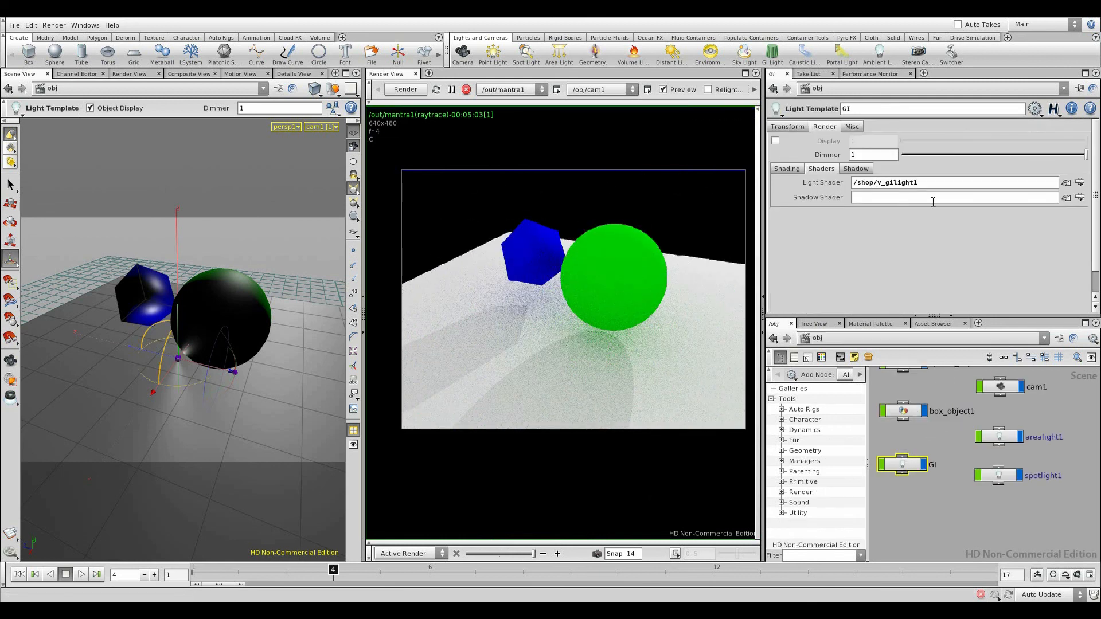
click(1066, 182)
click(854, 194)
click(853, 194)
click(854, 169)
click(854, 193)
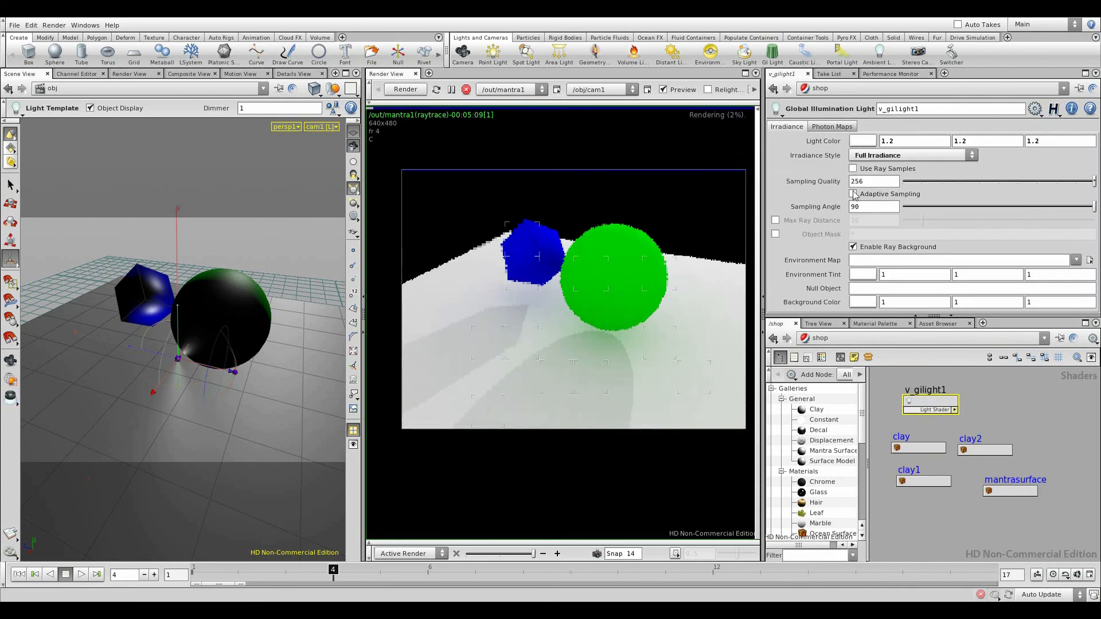
drag(866, 182, 791, 181)
text(64)
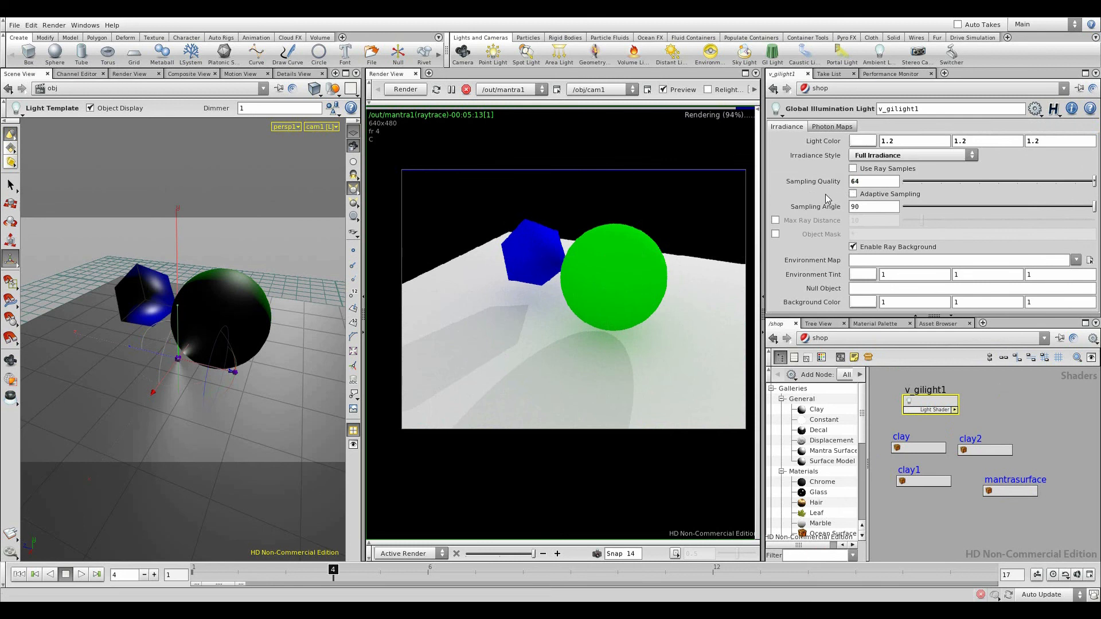
Try Max Ray Distance values of 0.6, 0.84 and 20.84 on v_gilight1, restore 10 and disable the limit
click(776, 221)
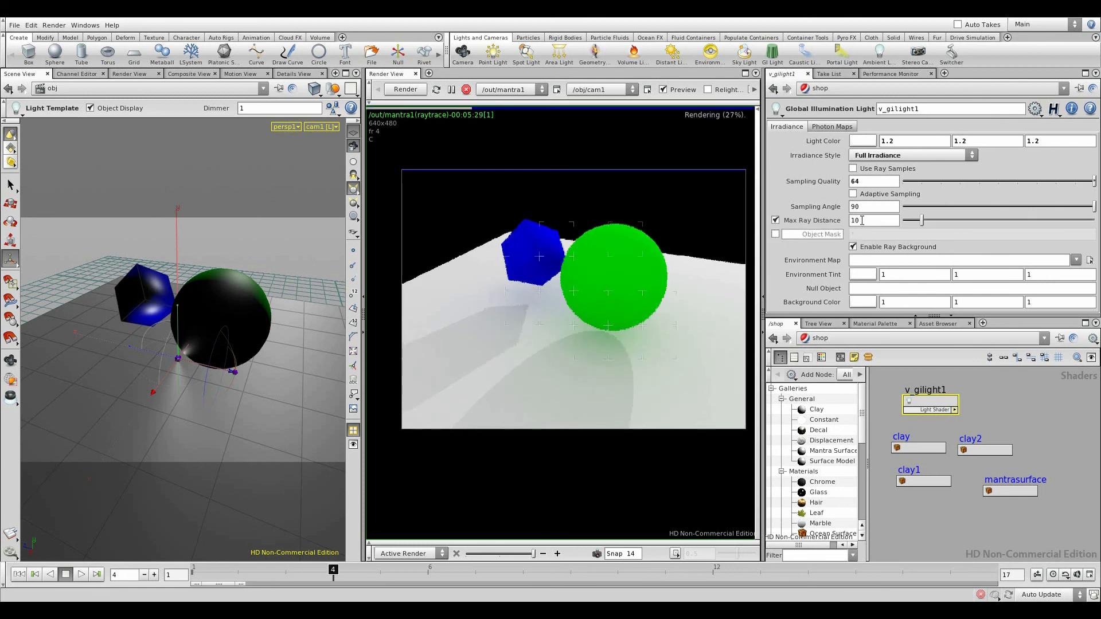
drag(922, 221, 907, 224)
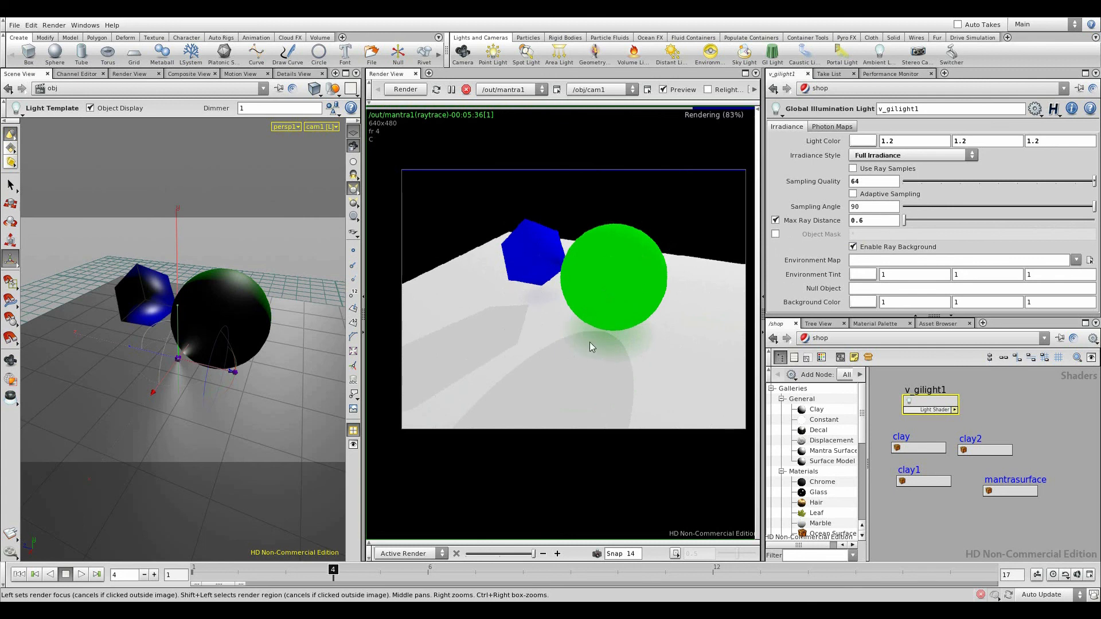
middle_drag(814, 220, 898, 237)
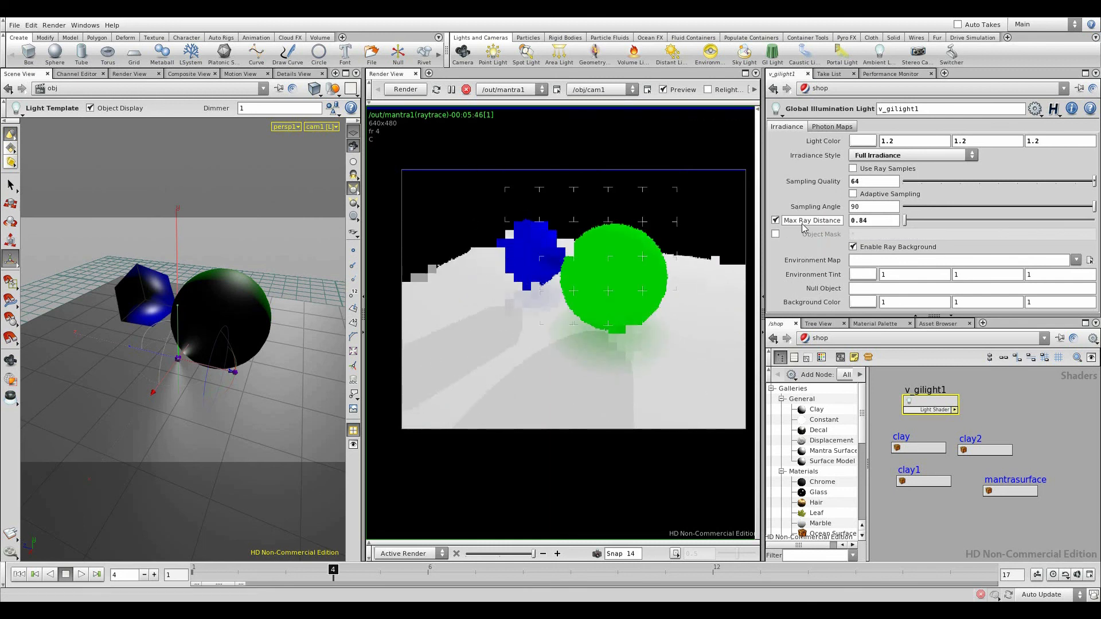
middle_drag(814, 220, 923, 200)
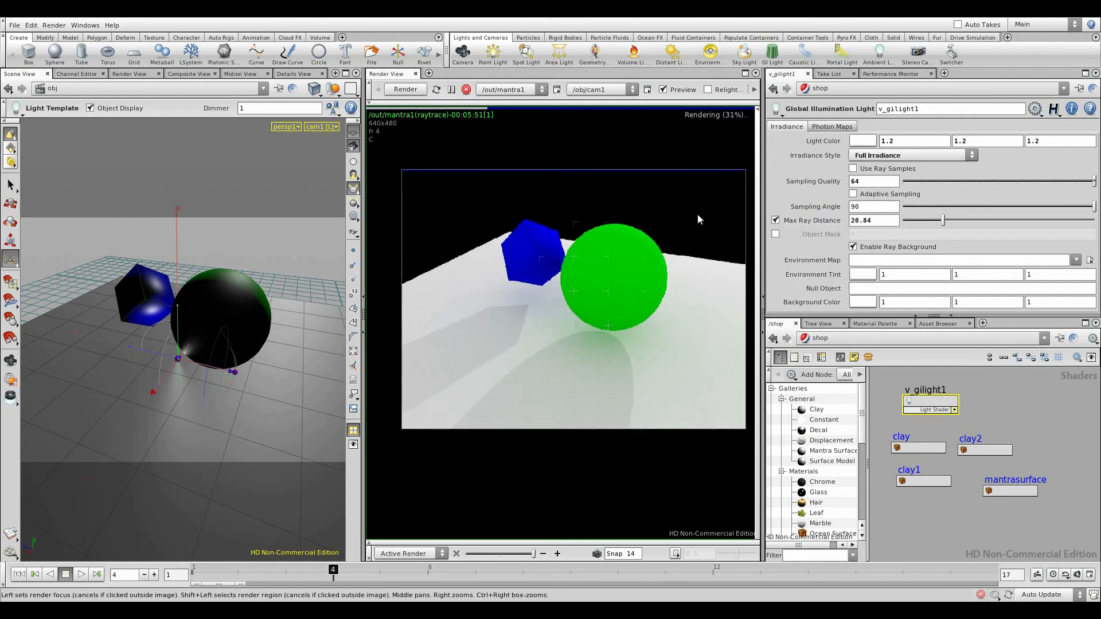
drag(879, 224, 777, 224)
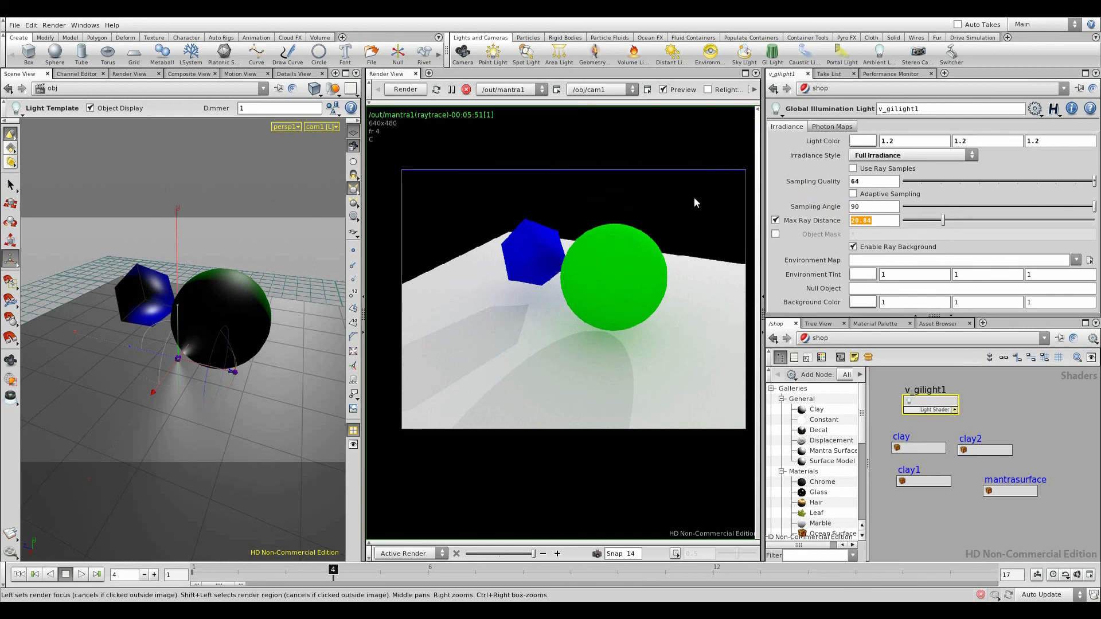
click(951, 230)
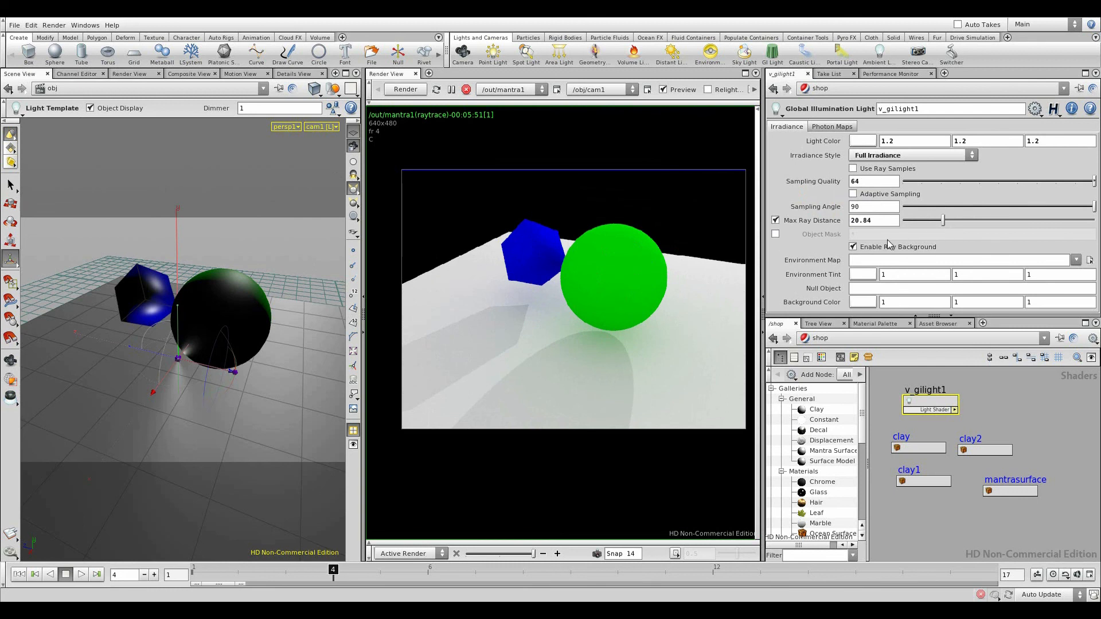
drag(885, 220, 765, 207)
text(10)
key(Return)
click(775, 220)
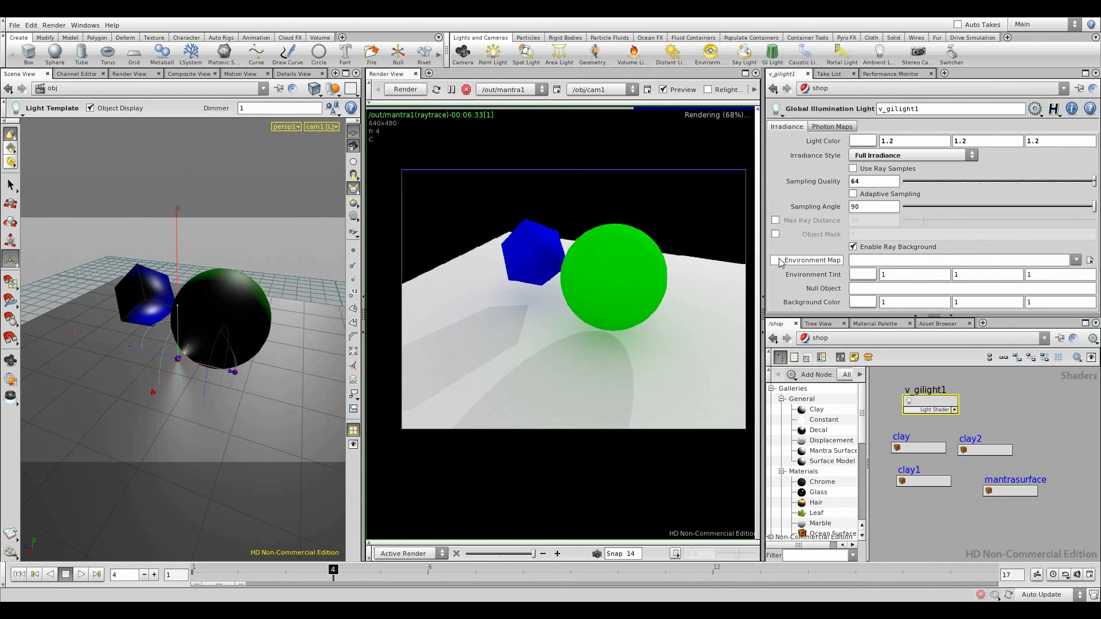
Load DOSCH_DH${F}SX_lowres.rat from $HFS/houdini/pic as the Environment Map of v_gilight1
mouse_move(780, 262)
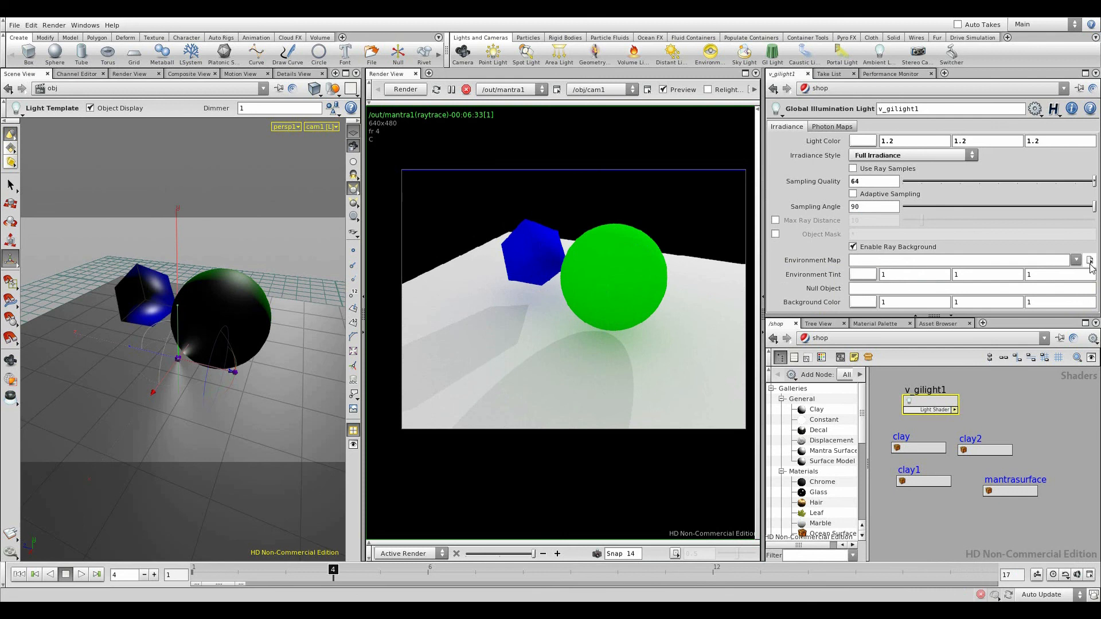
click(1090, 261)
drag(815, 107, 760, 85)
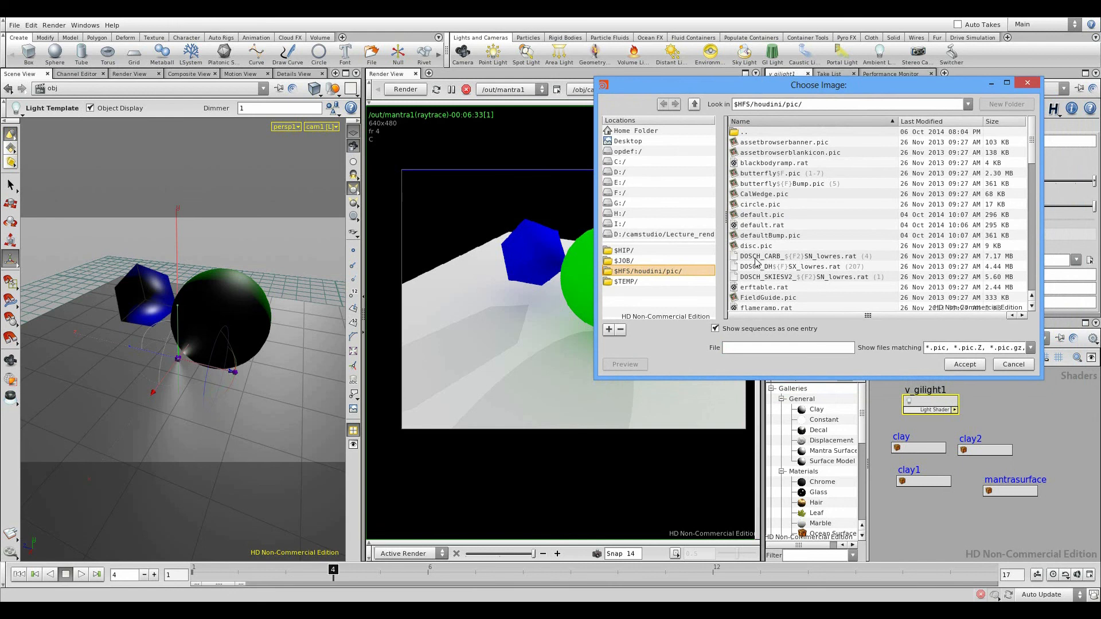
click(783, 258)
click(793, 268)
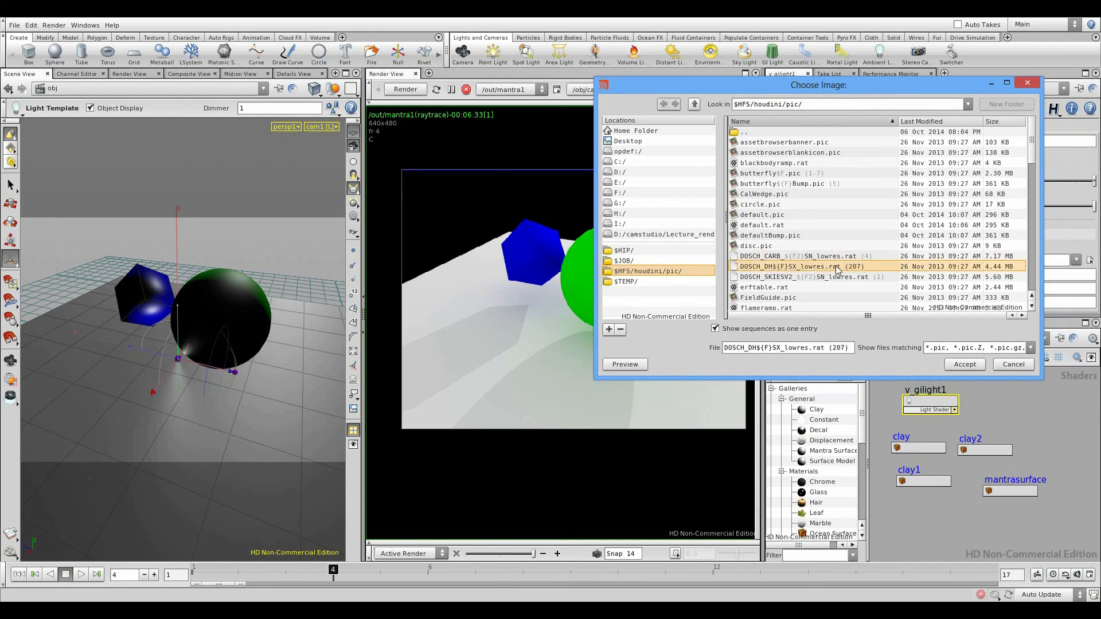
click(963, 367)
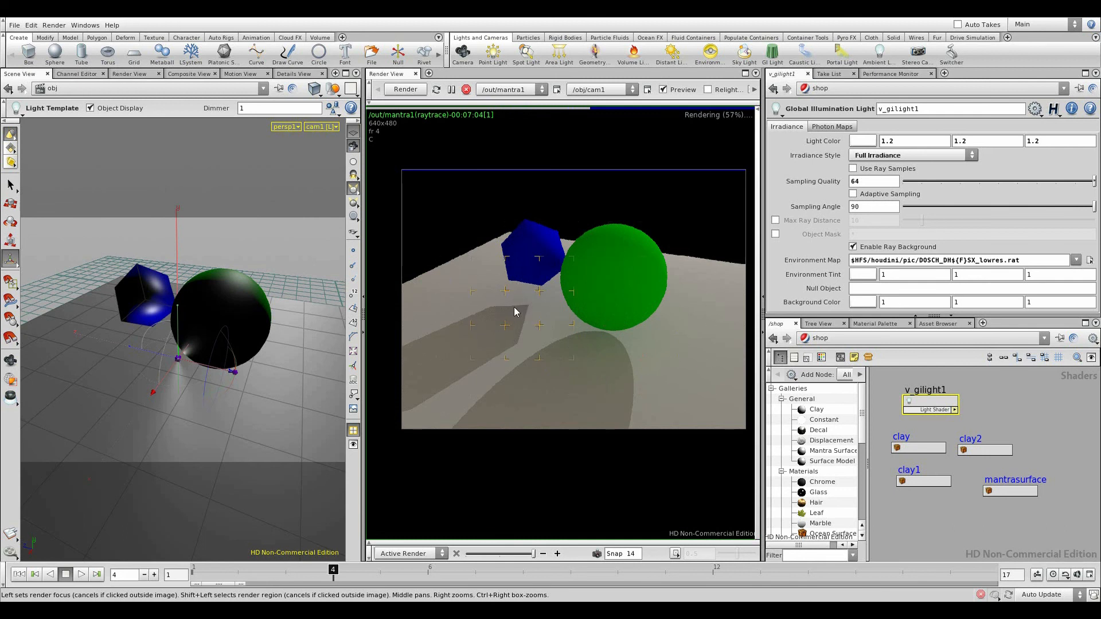
Examine how the environment map lights the sphere, box and floor shadows in the render
right_drag(521, 319, 573, 337)
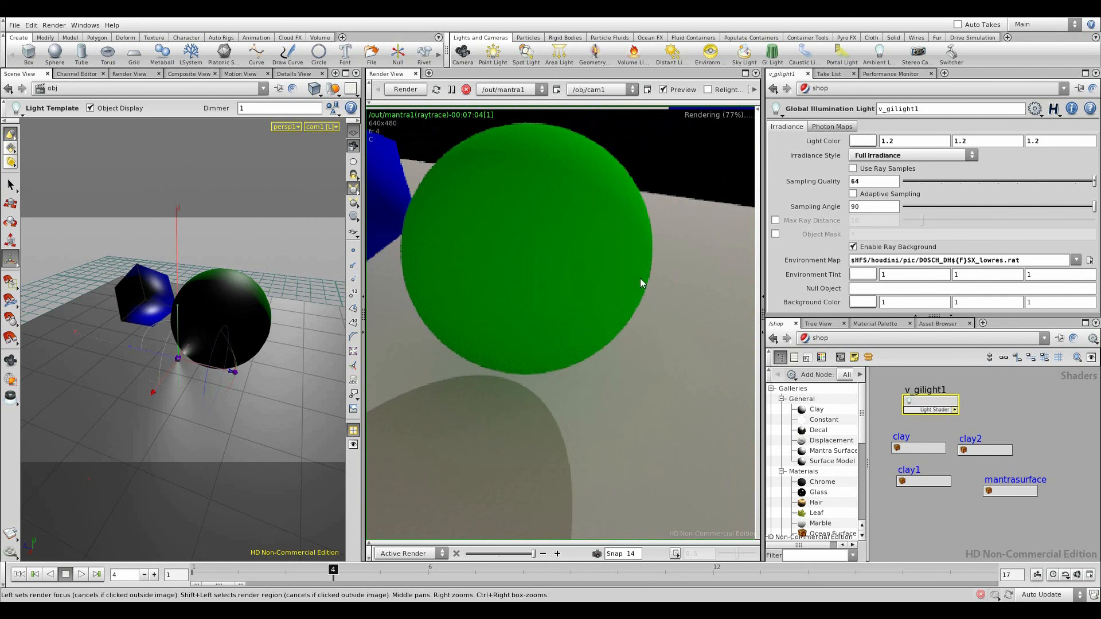
right_drag(578, 305, 570, 182)
right_drag(486, 339, 588, 405)
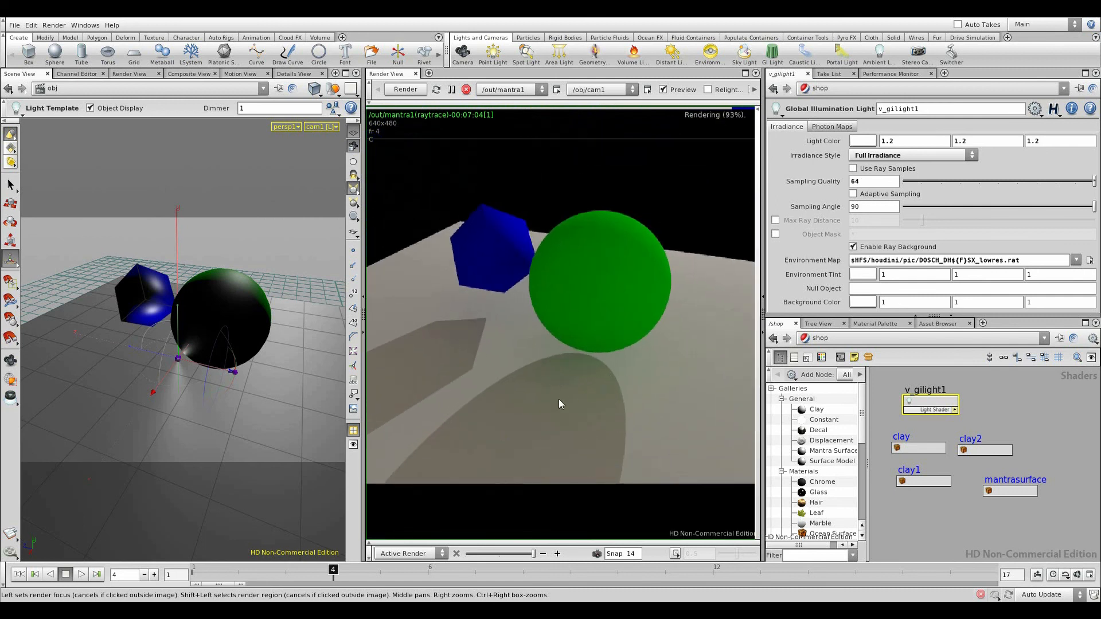
right_drag(624, 360, 472, 402)
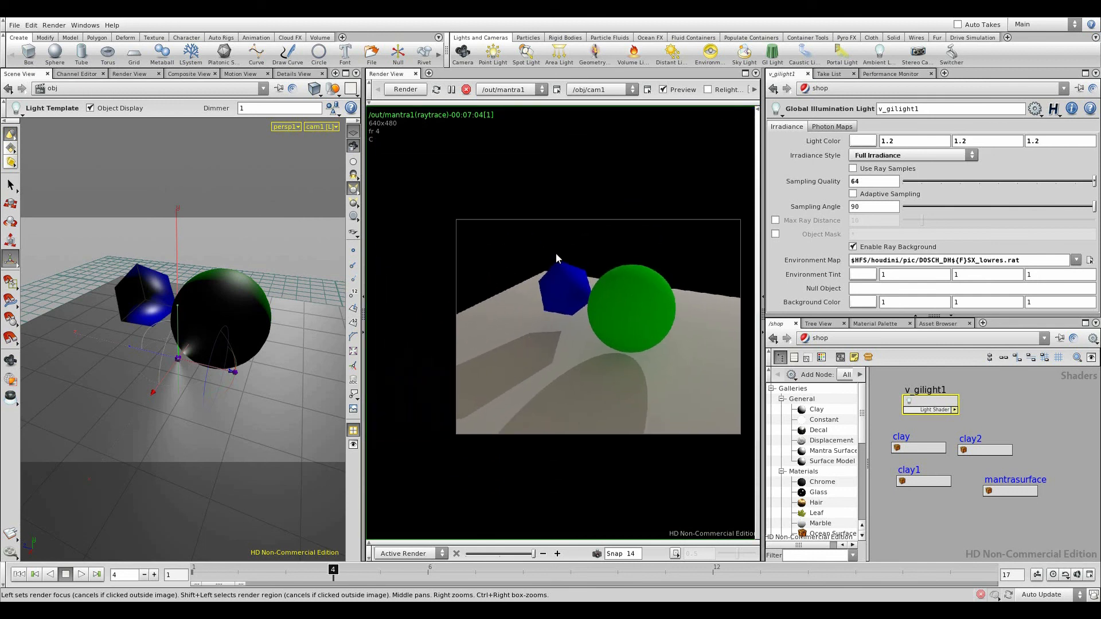
middle_drag(544, 272, 556, 370)
right_drag(556, 370, 574, 368)
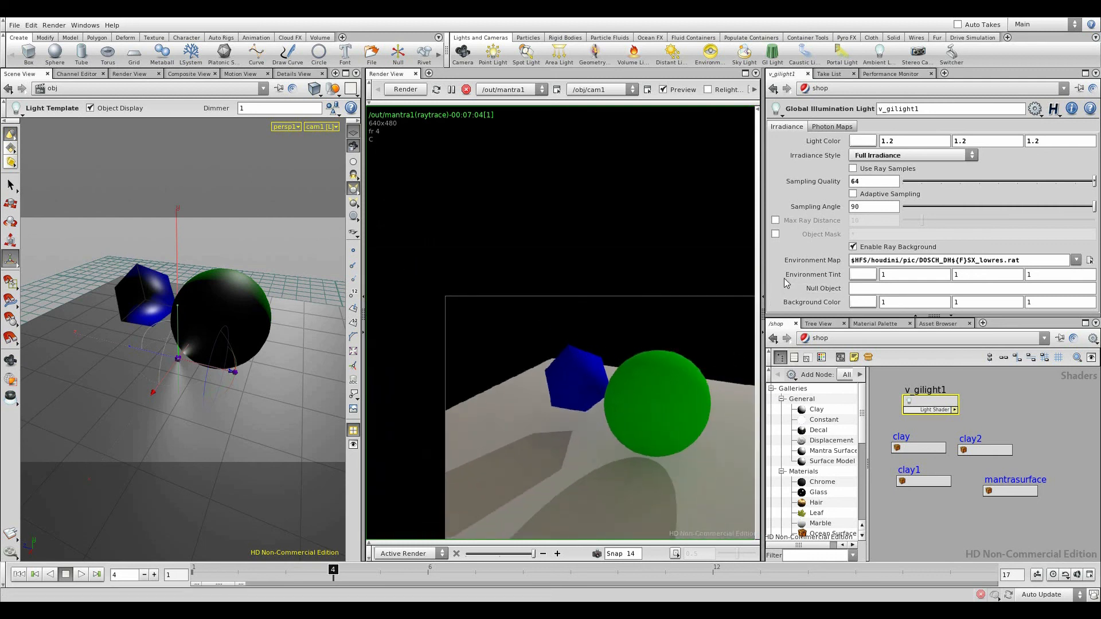
middle_drag(651, 385, 697, 272)
right_drag(697, 272, 692, 262)
middle_drag(691, 262, 618, 256)
Raise the Background Color of v_gilight1 to 1.2 and revert its Environment Map to the default
mouse_move(834, 302)
middle_down()
mouse_move(720, 301)
mouse_move(864, 307)
mouse_move(840, 306)
middle_up()
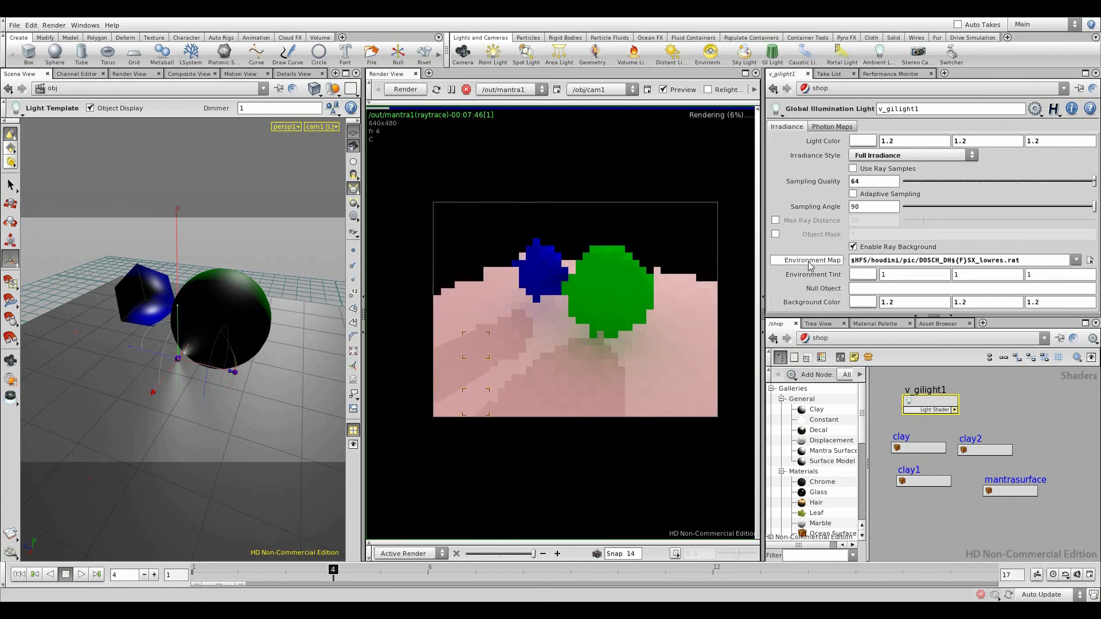
right_click(806, 263)
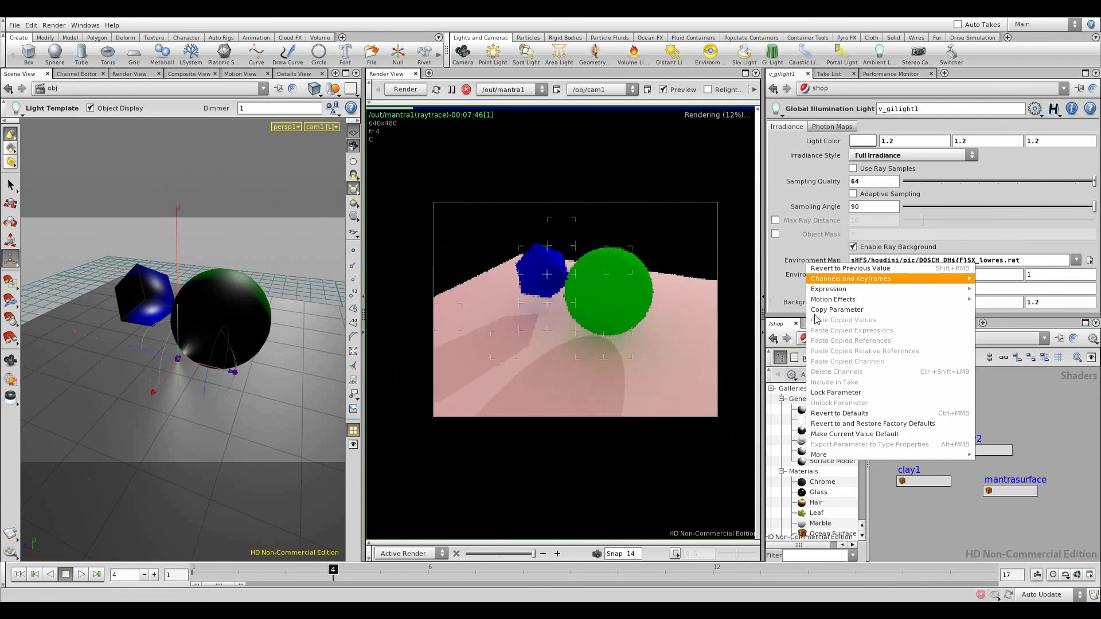
click(832, 413)
Try Background Color values of -0.1 and 2.1 on v_gilight1 and restore the default color
middle_drag(812, 302, 742, 304)
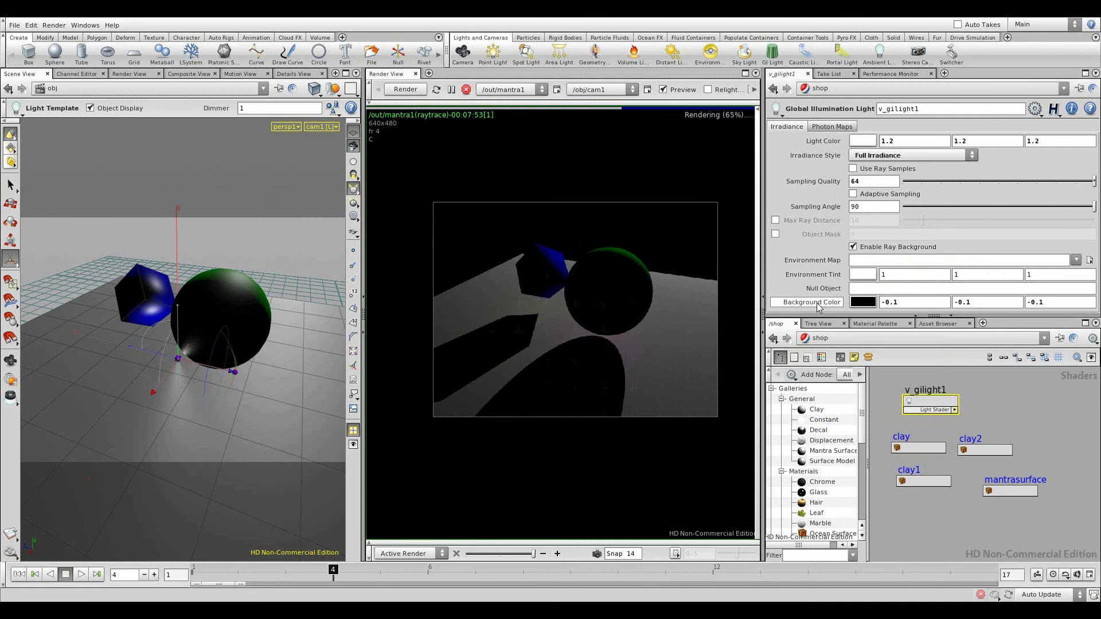
middle_drag(820, 304, 837, 307)
middle_drag(838, 305, 943, 306)
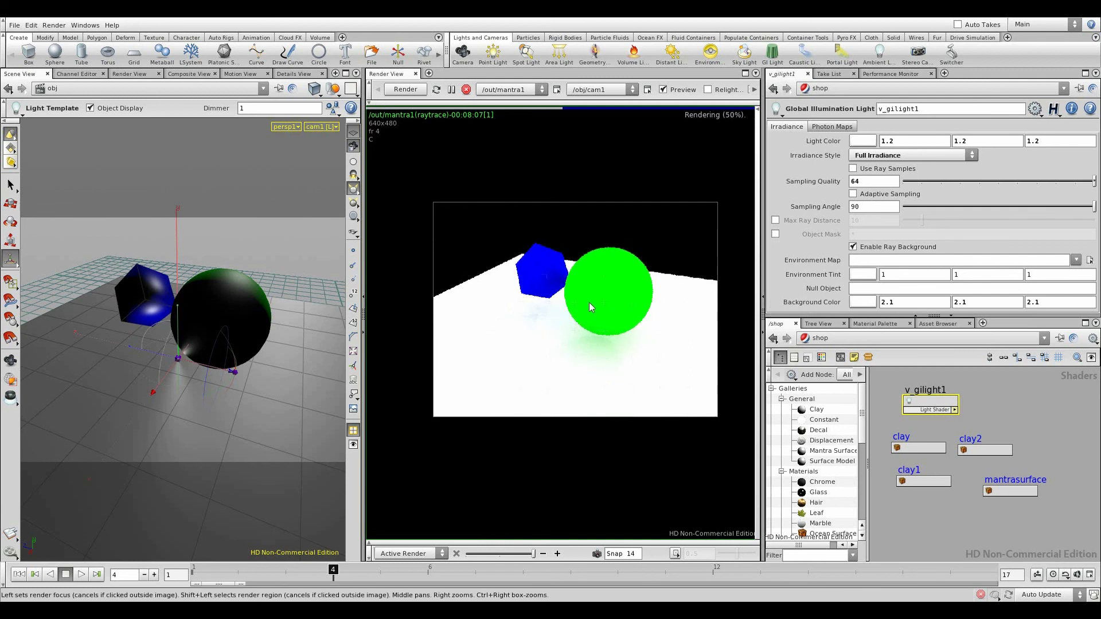
right_click(803, 305)
click(821, 456)
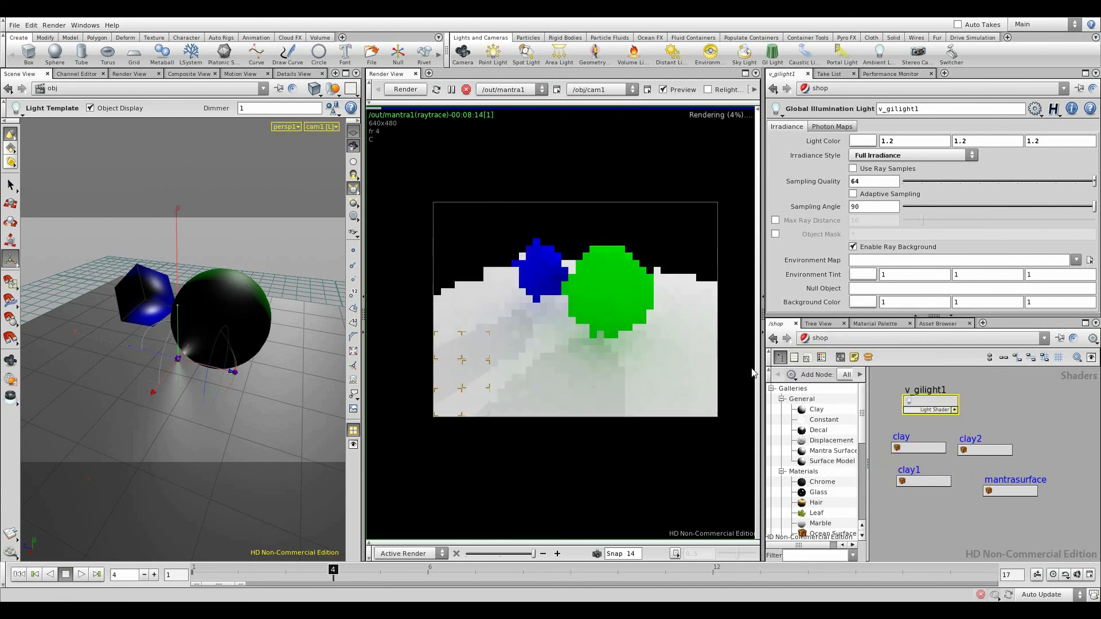
Open the photon map settings of v_gilight1 and look at the Photon File choices
click(821, 128)
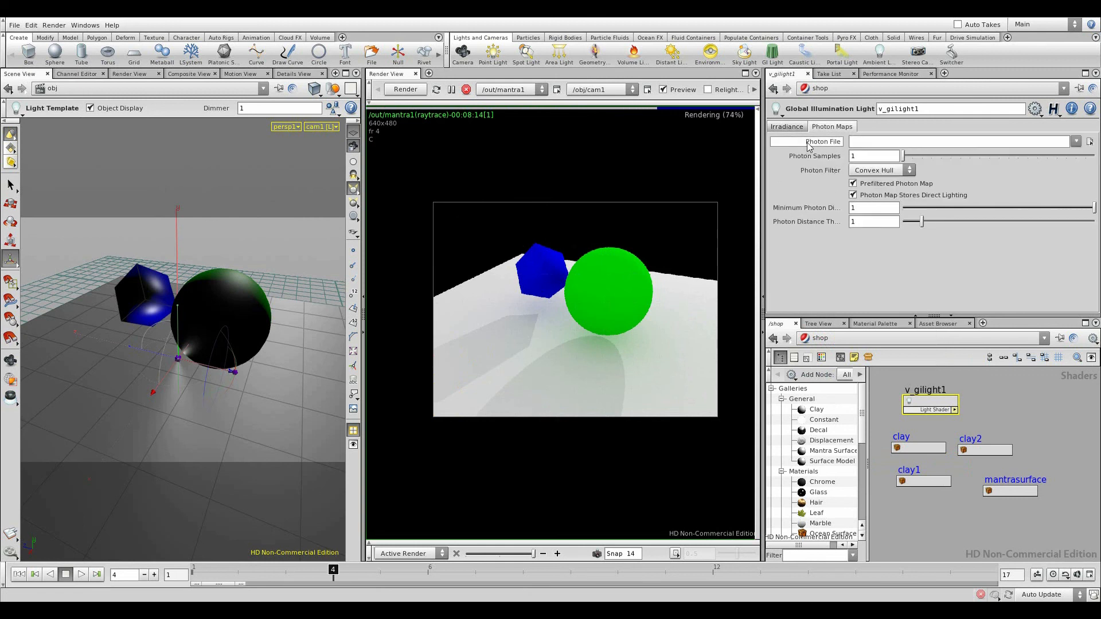
click(1075, 142)
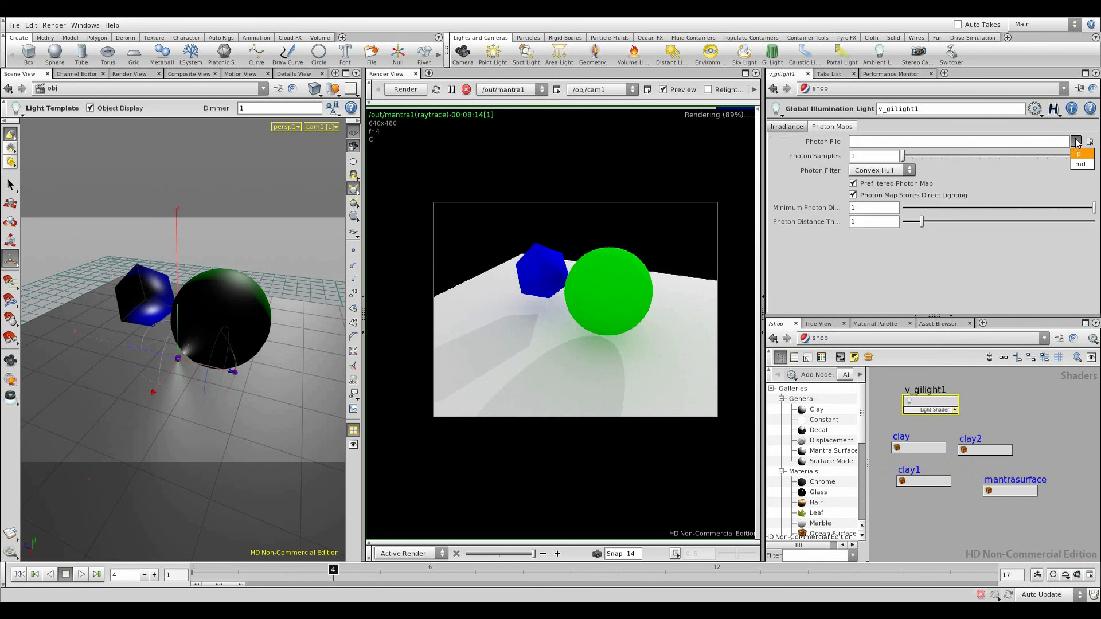
click(1076, 143)
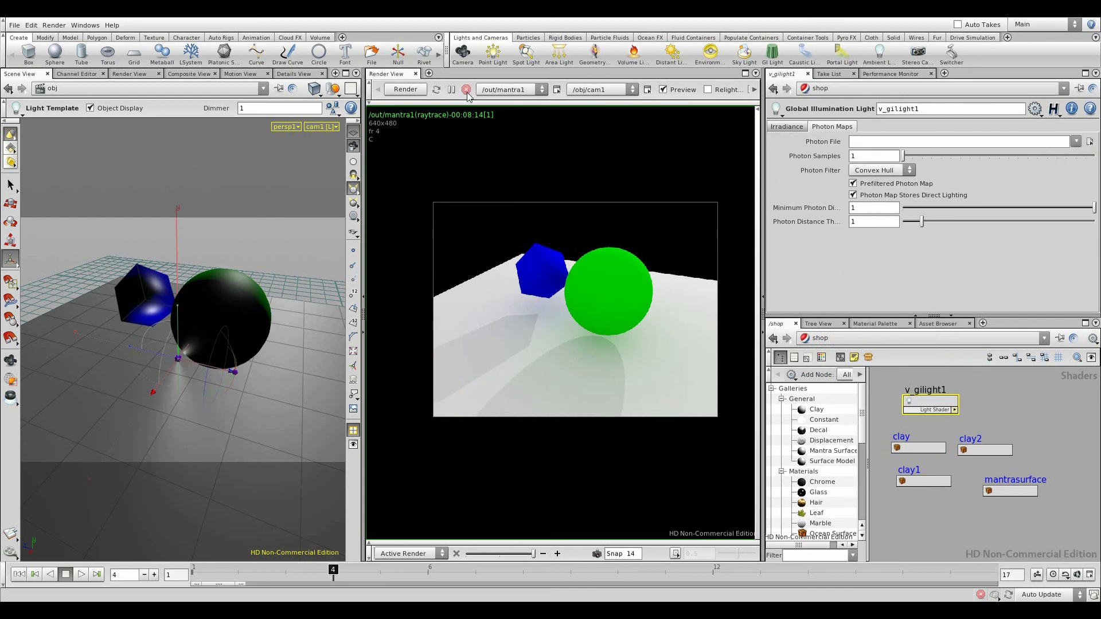
Set the Irradiance Style of v_gilight1 to Ambient Occlusion
click(1019, 398)
click(929, 399)
click(796, 127)
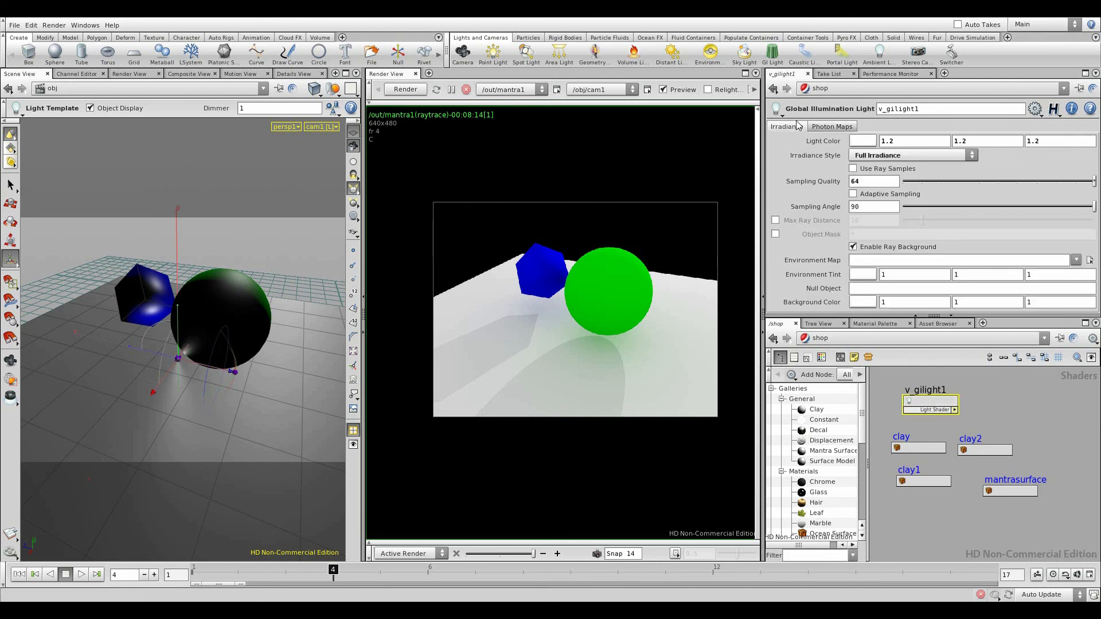
click(888, 157)
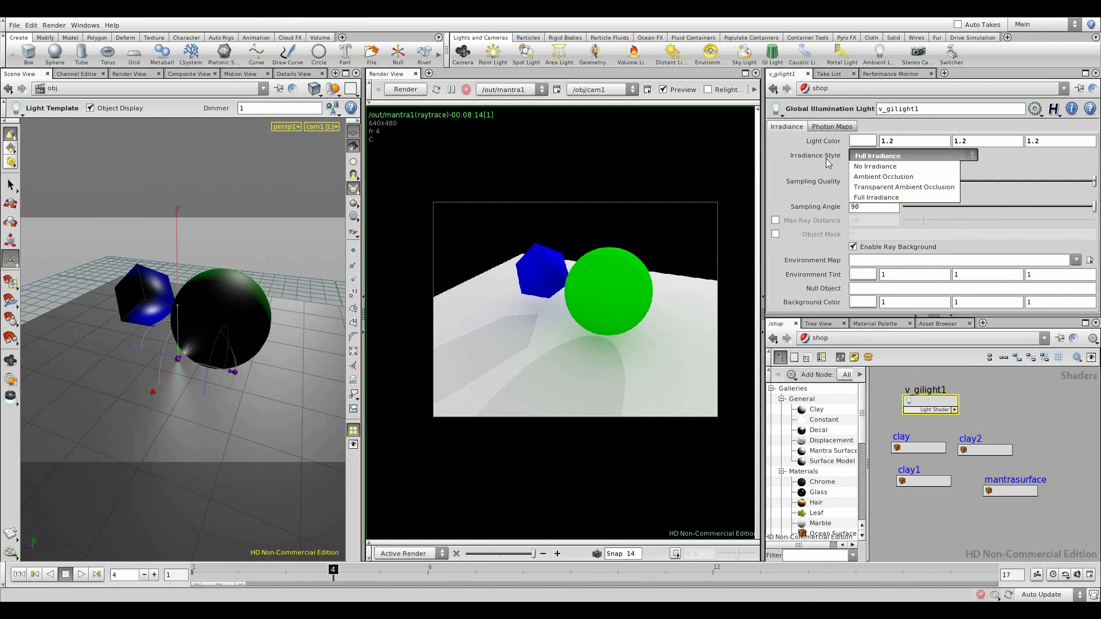
click(867, 177)
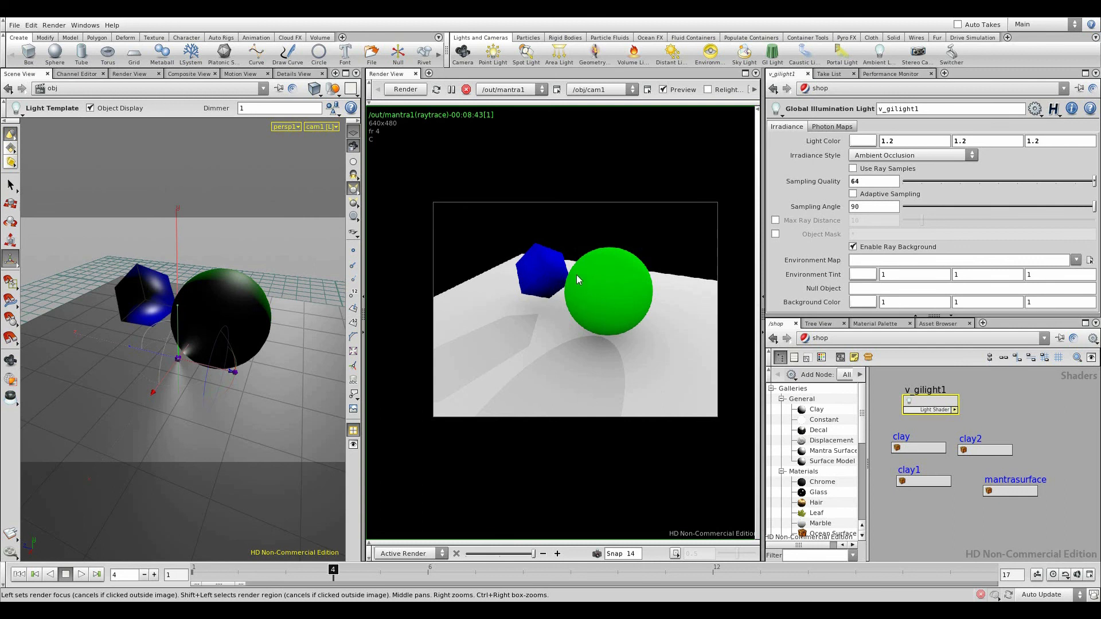
Add a new Clay material to the shader network and assign it to the sphere and the box in the render
click(941, 517)
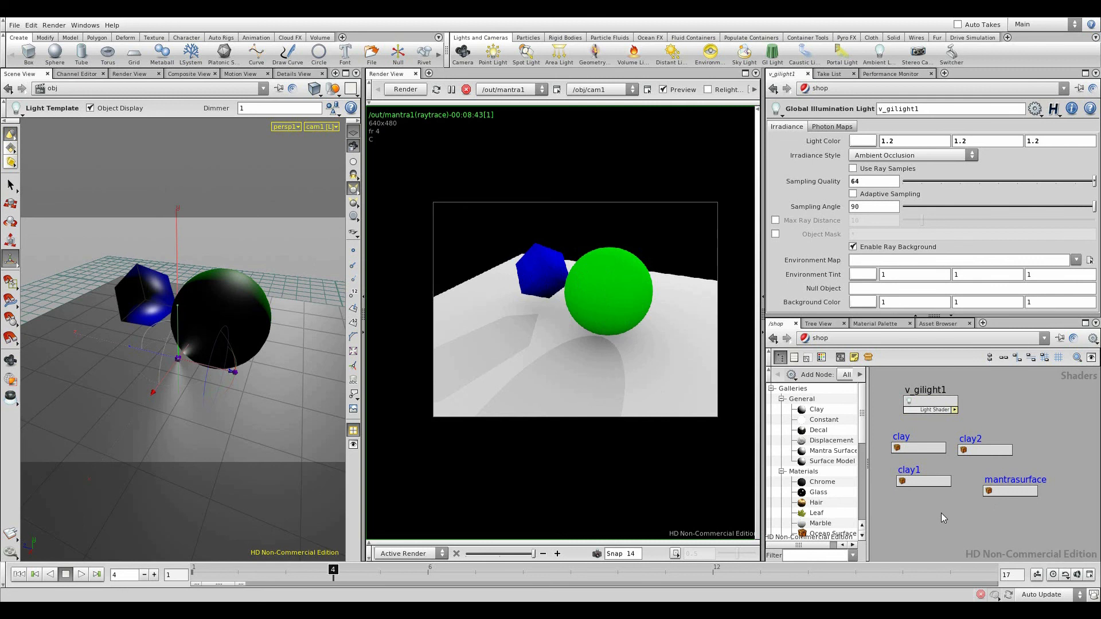
middle_drag(935, 510, 985, 511)
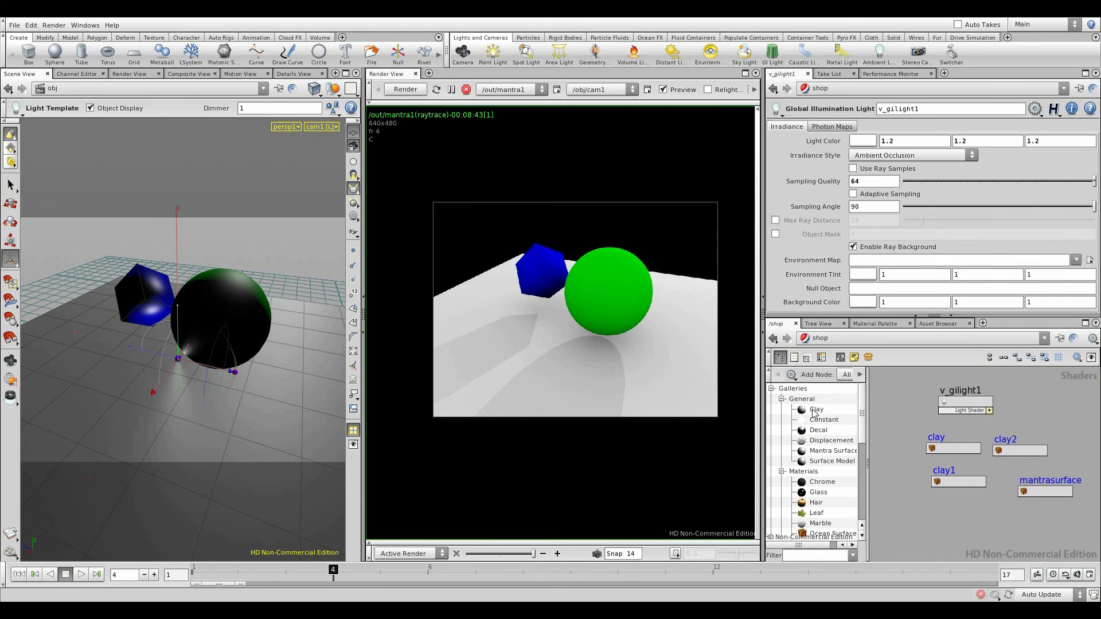
scroll(844, 416, down, 2)
drag(902, 422, 633, 315)
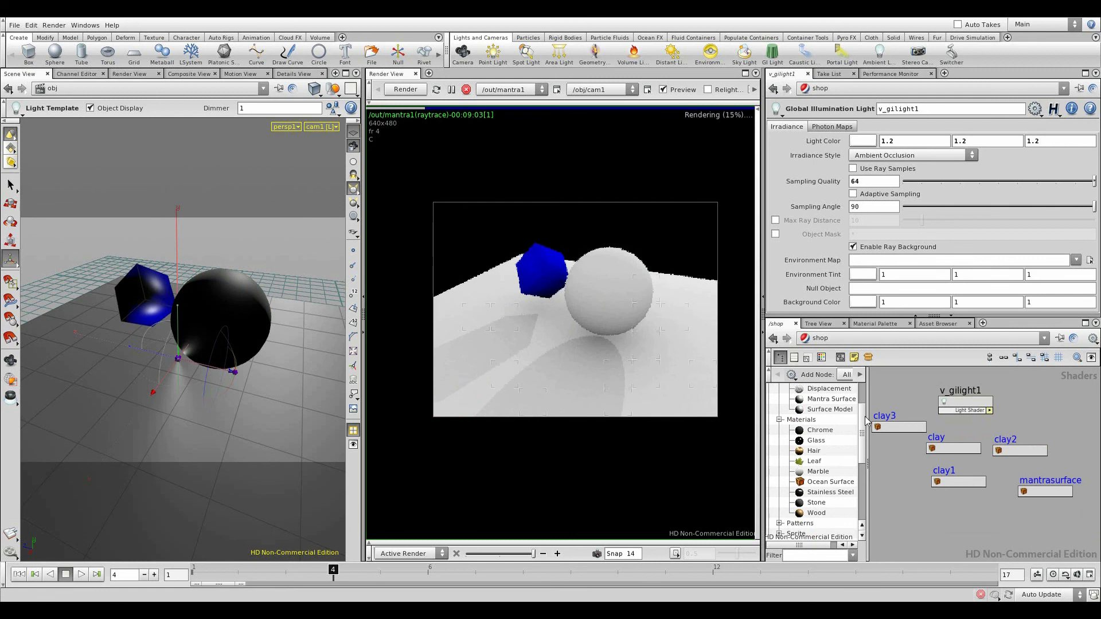
drag(568, 303, 545, 282)
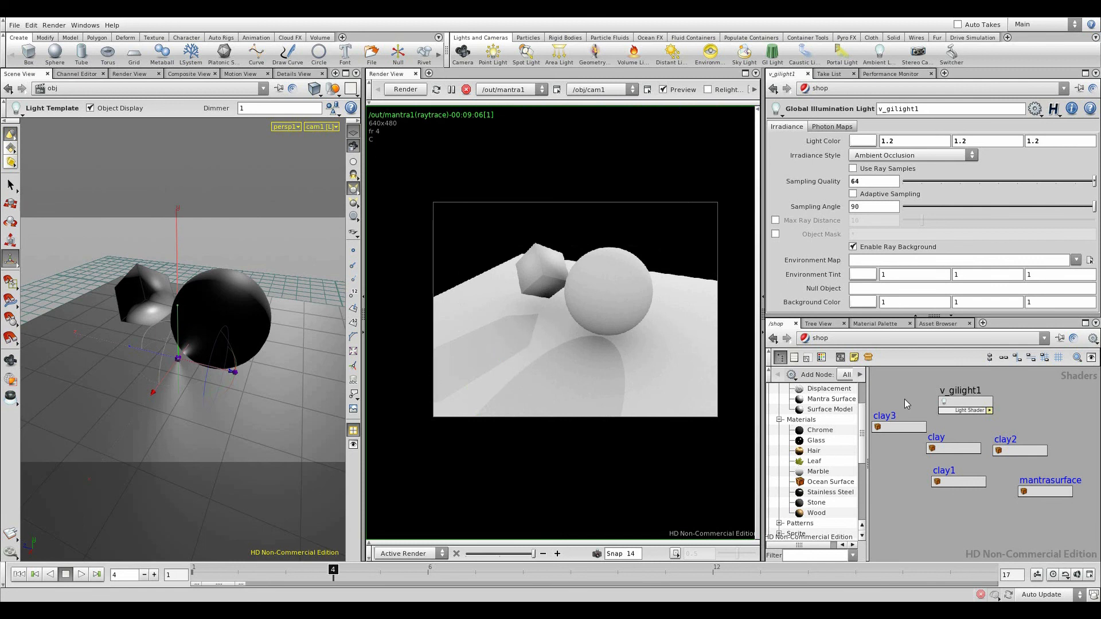
Disable both arealight1 and spotlight1 in the object network and check each light's settings
click(887, 421)
click(839, 340)
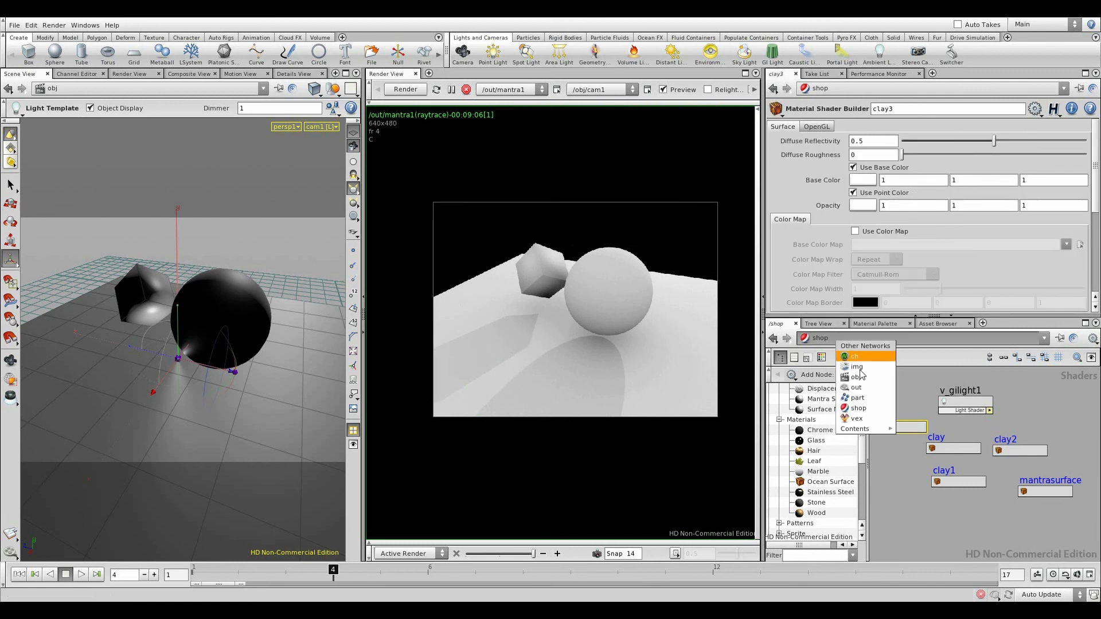
click(856, 378)
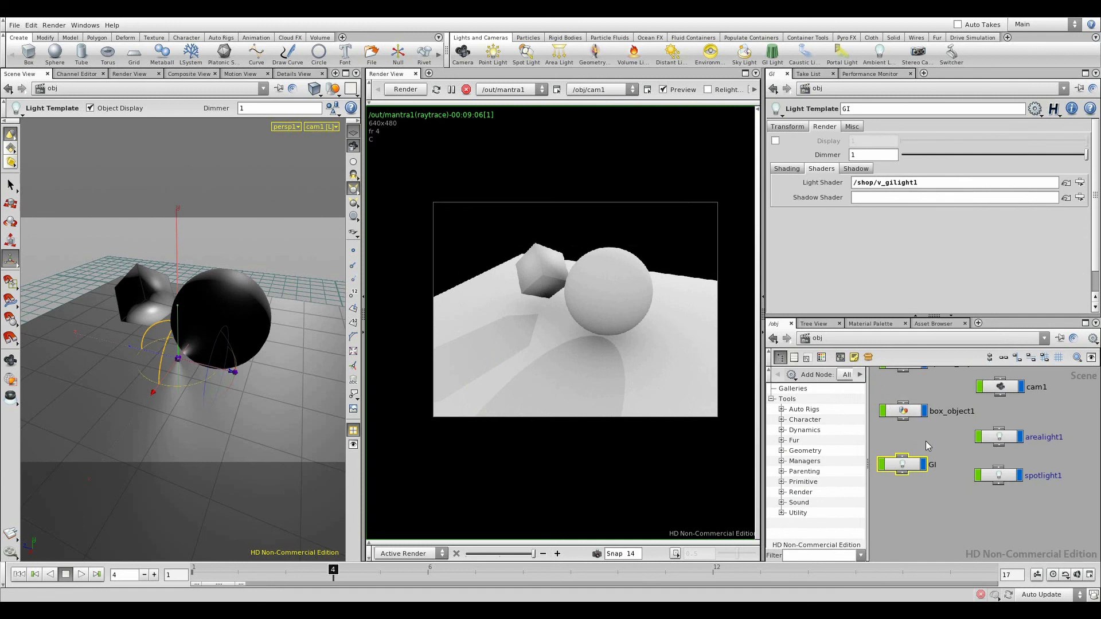
drag(972, 427, 1033, 502)
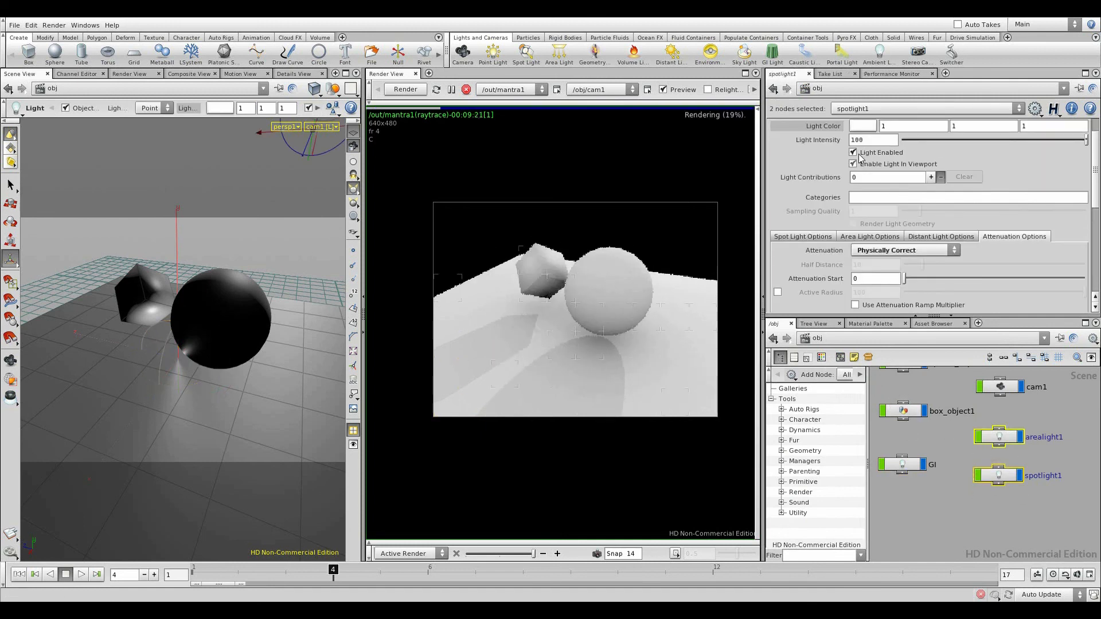
click(854, 152)
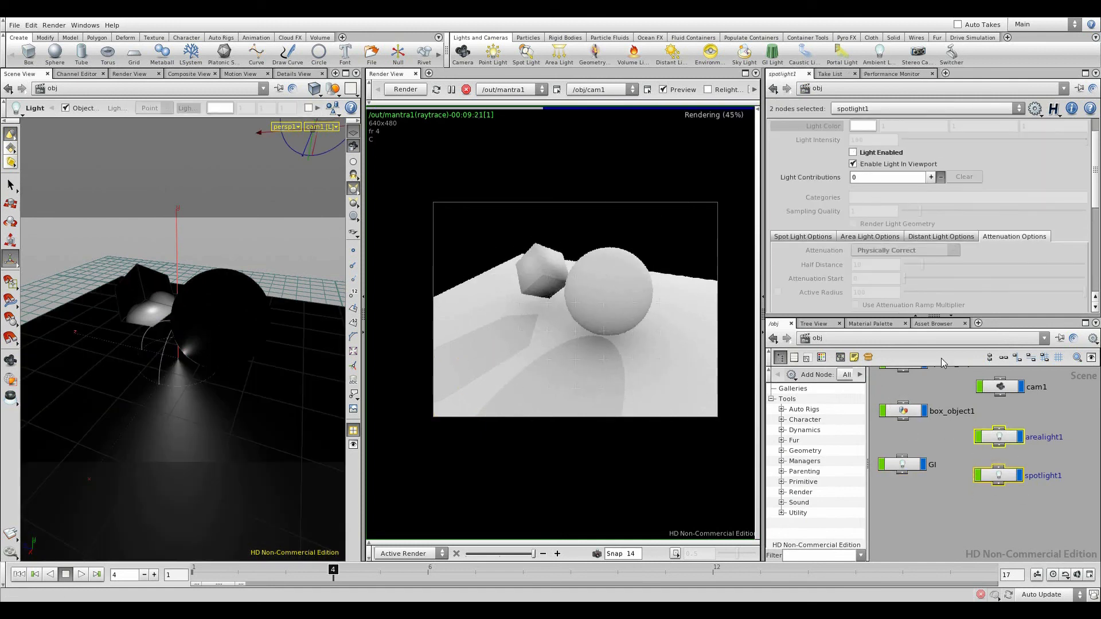
click(998, 477)
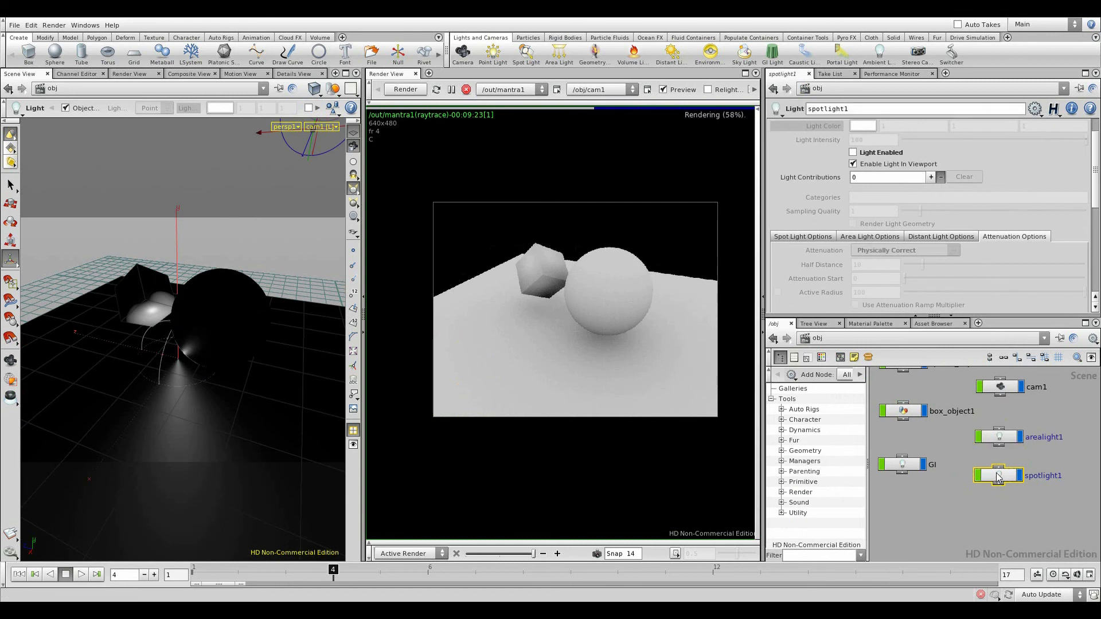
click(1004, 441)
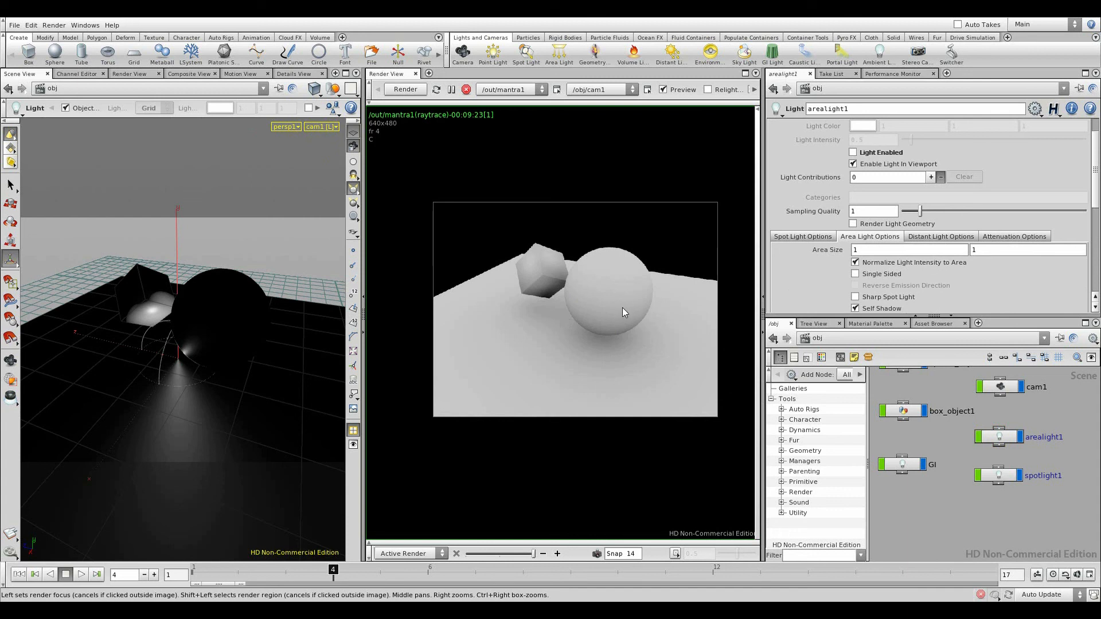
Try reverting the Material of sphere_object1 to its default, and undo the change
middle_drag(945, 450, 971, 501)
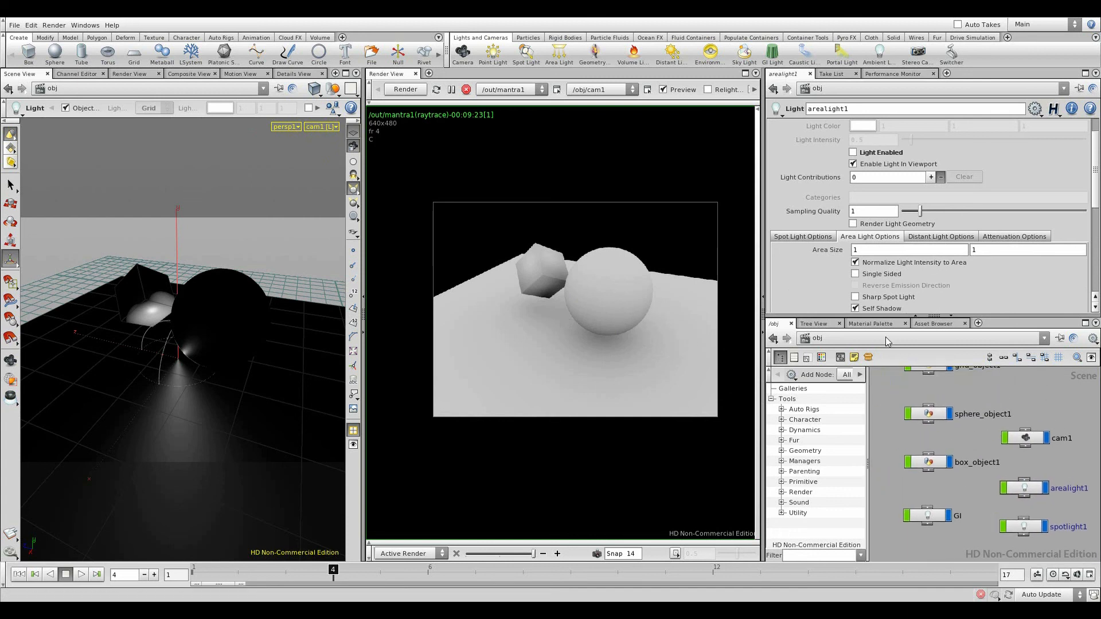
click(926, 418)
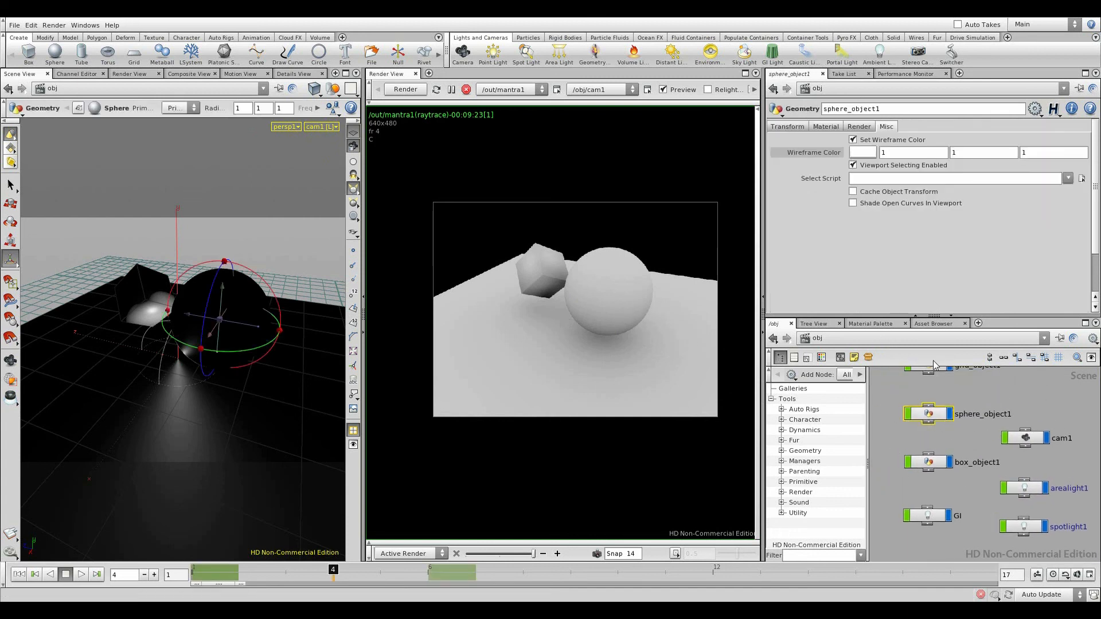
click(859, 127)
click(829, 127)
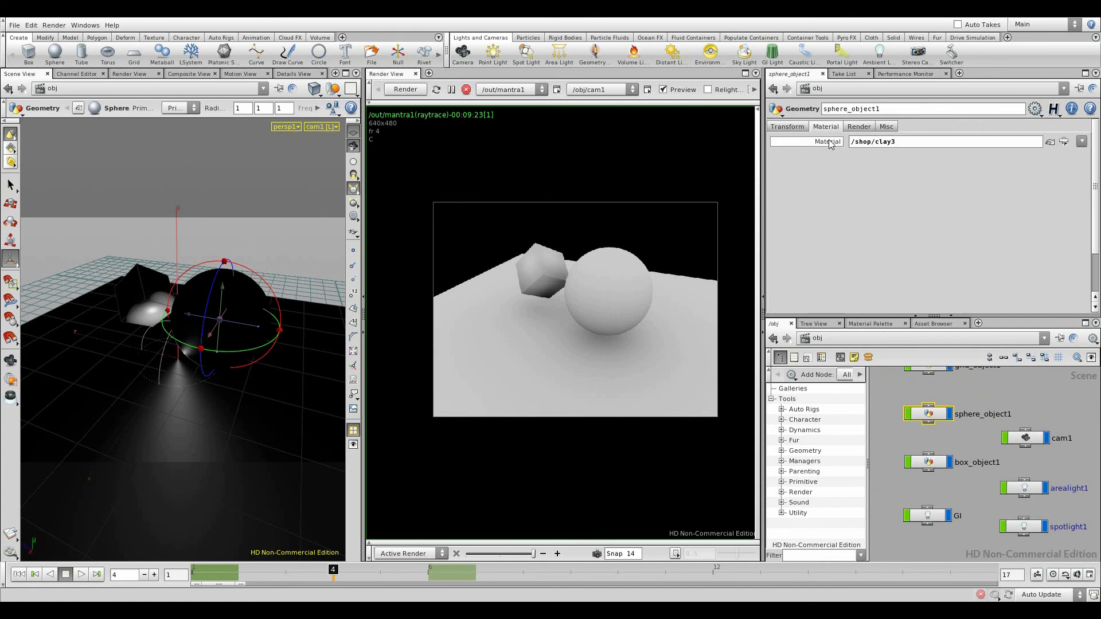
right_click(831, 142)
click(849, 291)
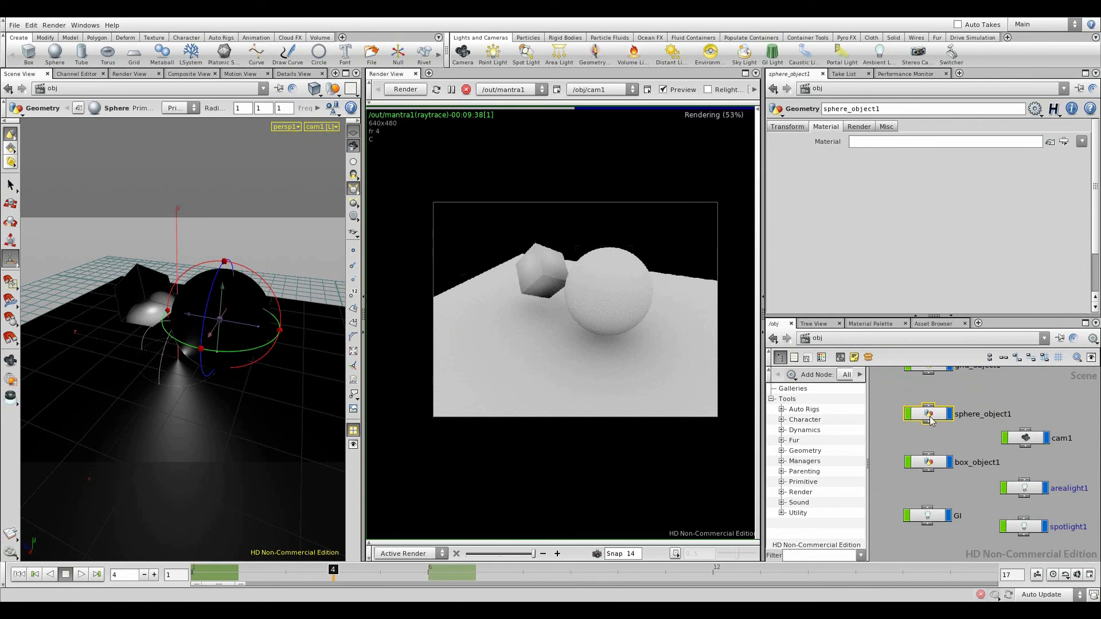
key(ctrl+z)
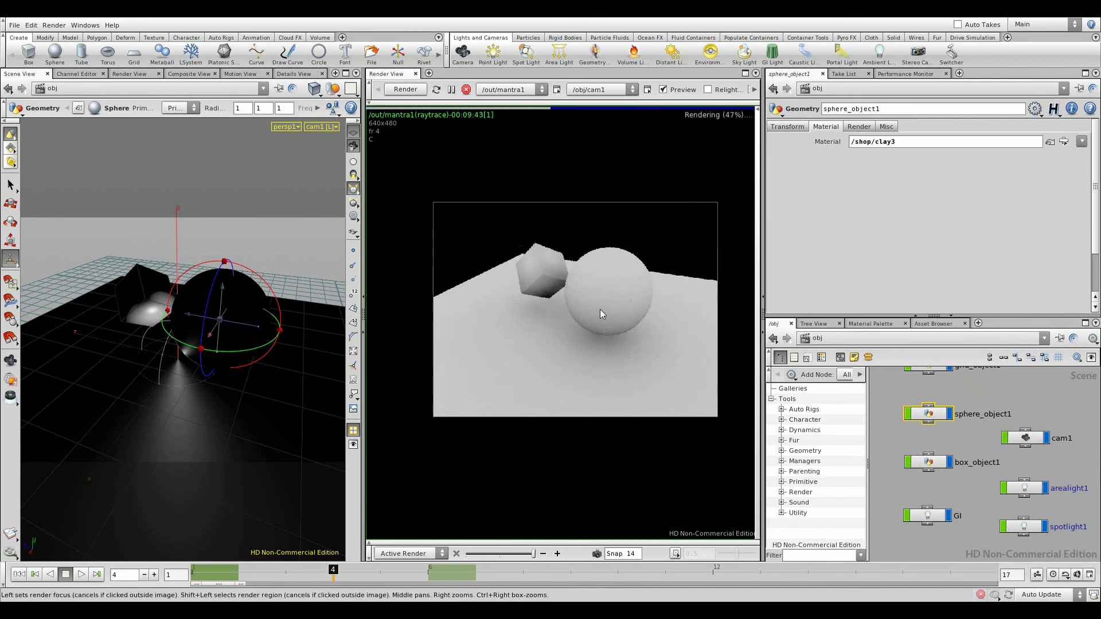
Return to the shader network and move the clay3 node up, away from the other clay nodes
click(863, 338)
click(886, 406)
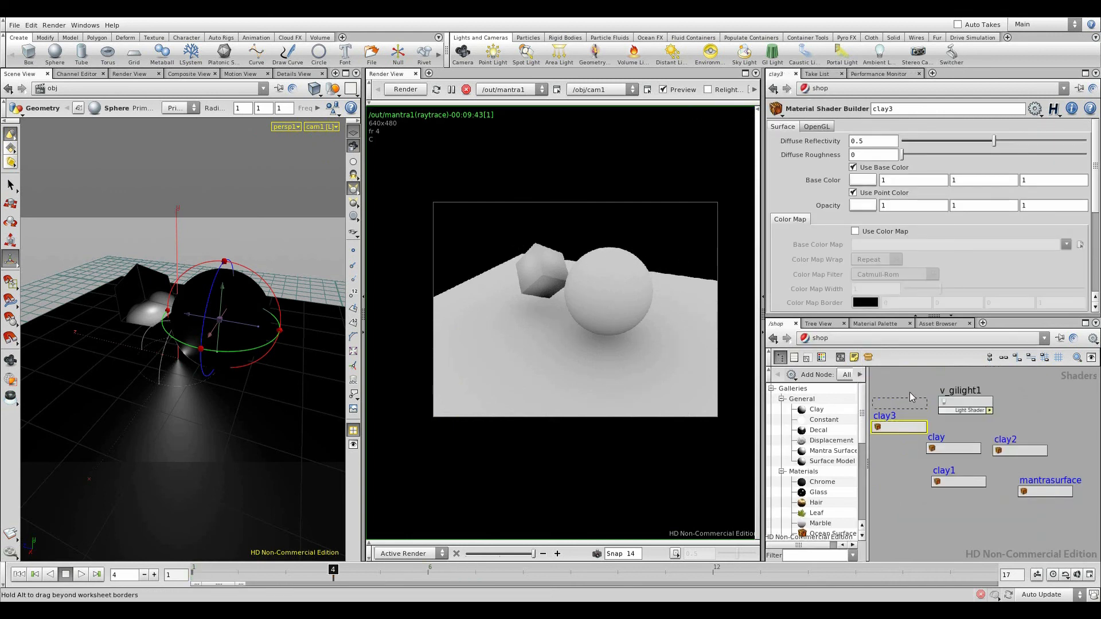
drag(921, 434, 911, 394)
Try a Base Color of 1.2 on clay3 and revert it to the default
mouse_move(822, 180)
middle_down()
mouse_move(757, 187)
mouse_move(872, 195)
mouse_move(821, 190)
middle_up()
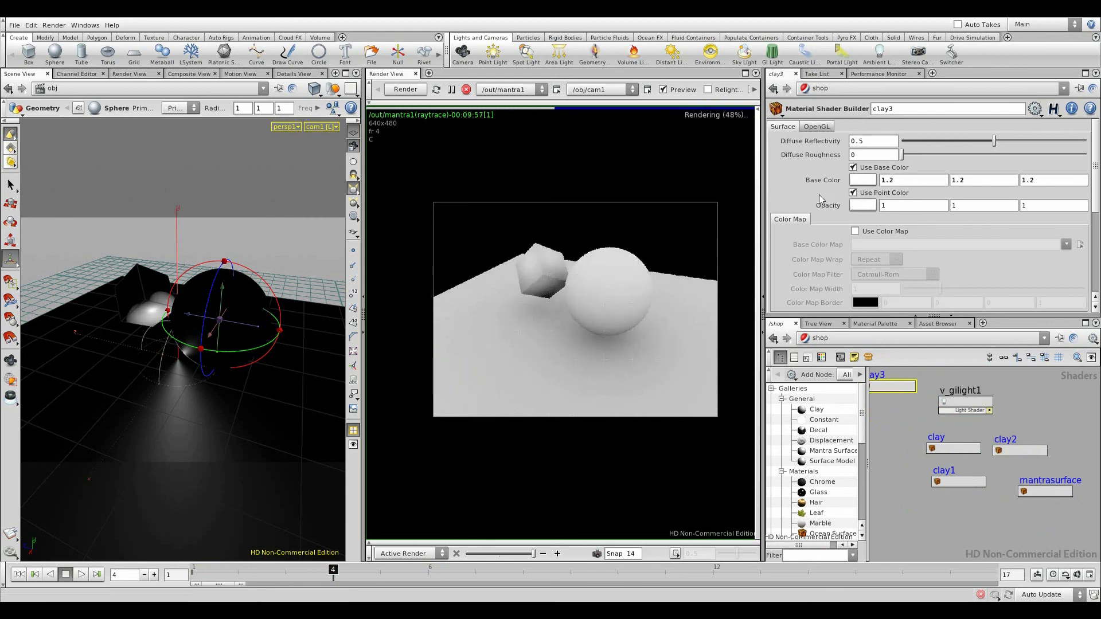
right_click(826, 180)
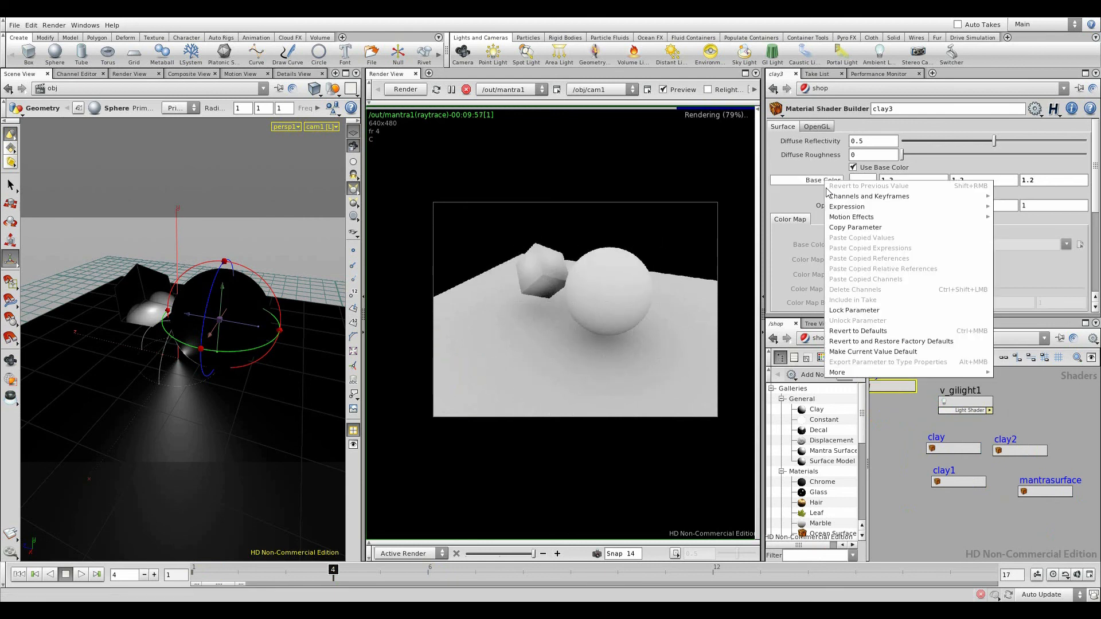
click(859, 334)
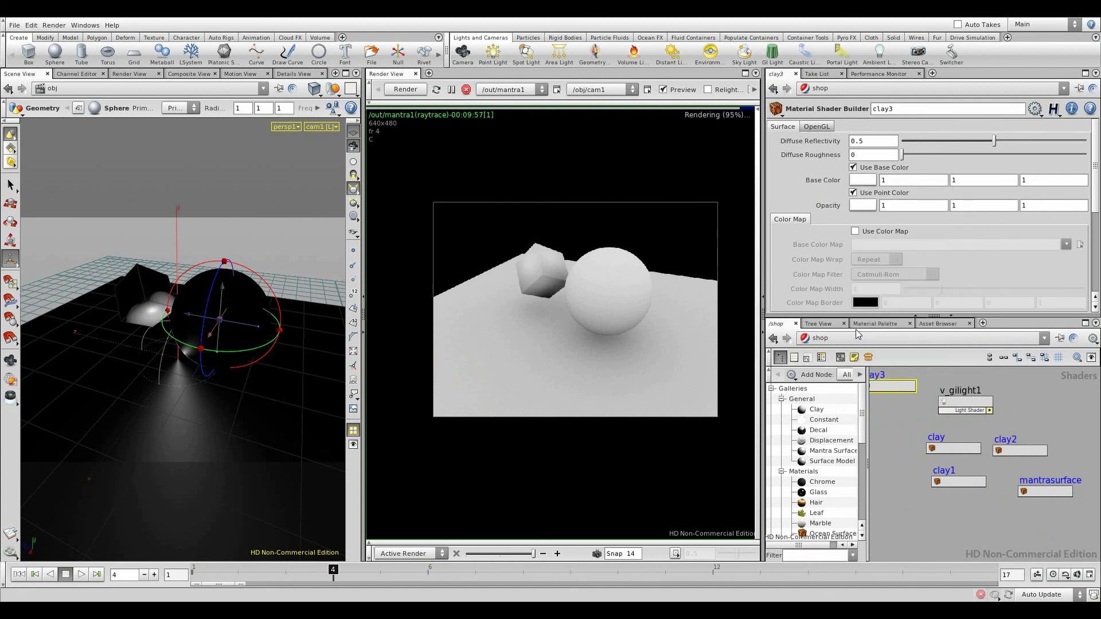
Revert the Light Color of v_gilight1 to its default
click(952, 403)
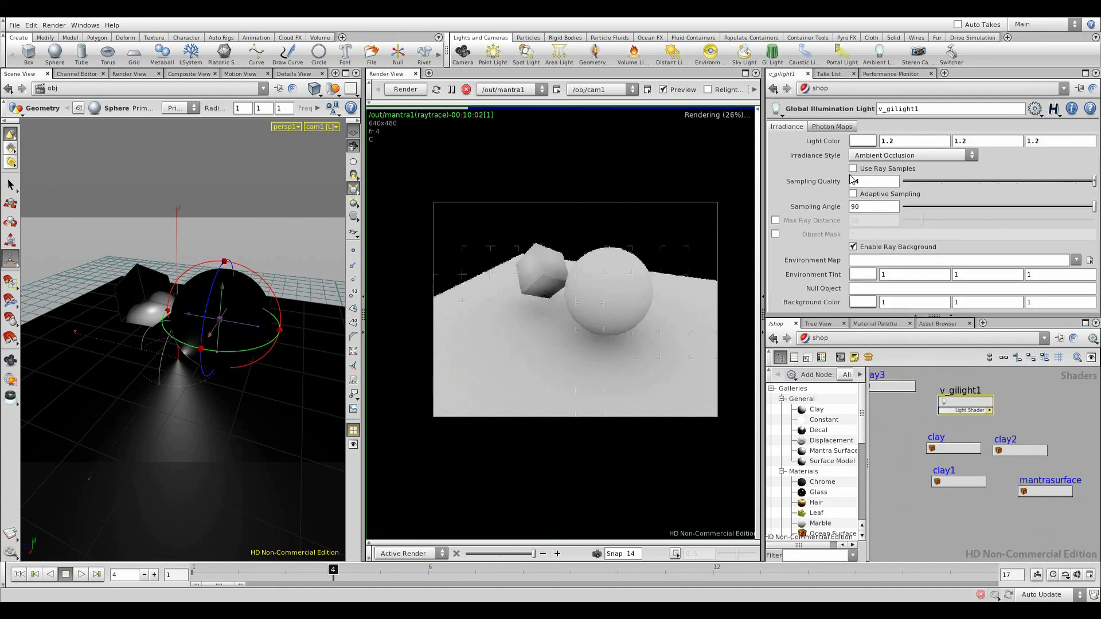
right_click(826, 144)
click(842, 290)
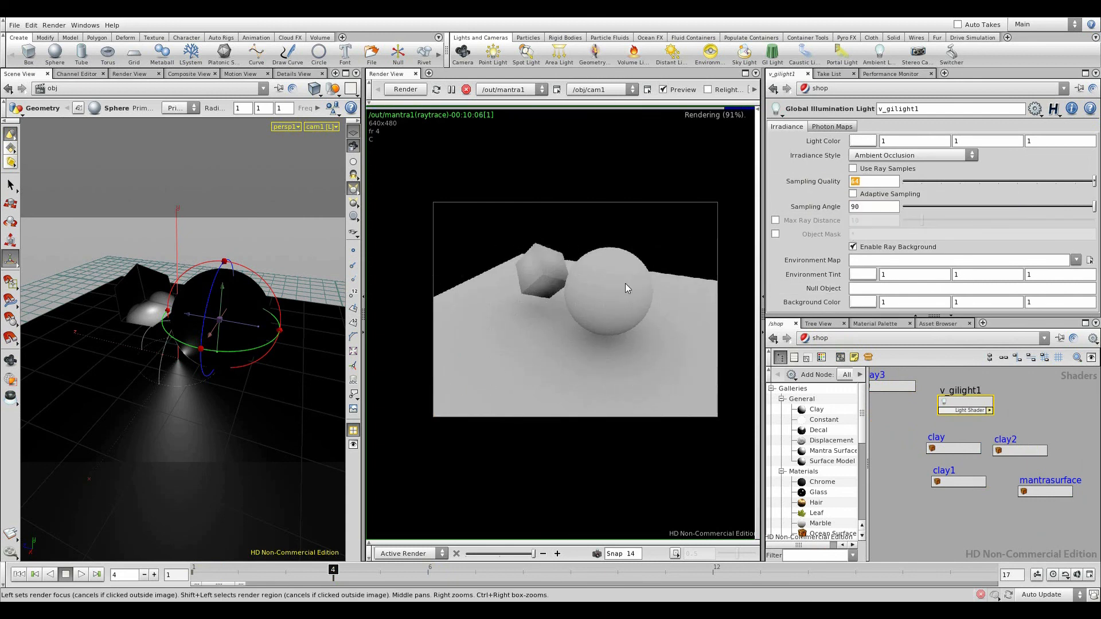
Try lower Sampling Quality values on v_gilight1, including 16 and 8, with the render enlarged
scroll(592, 298, up, 1)
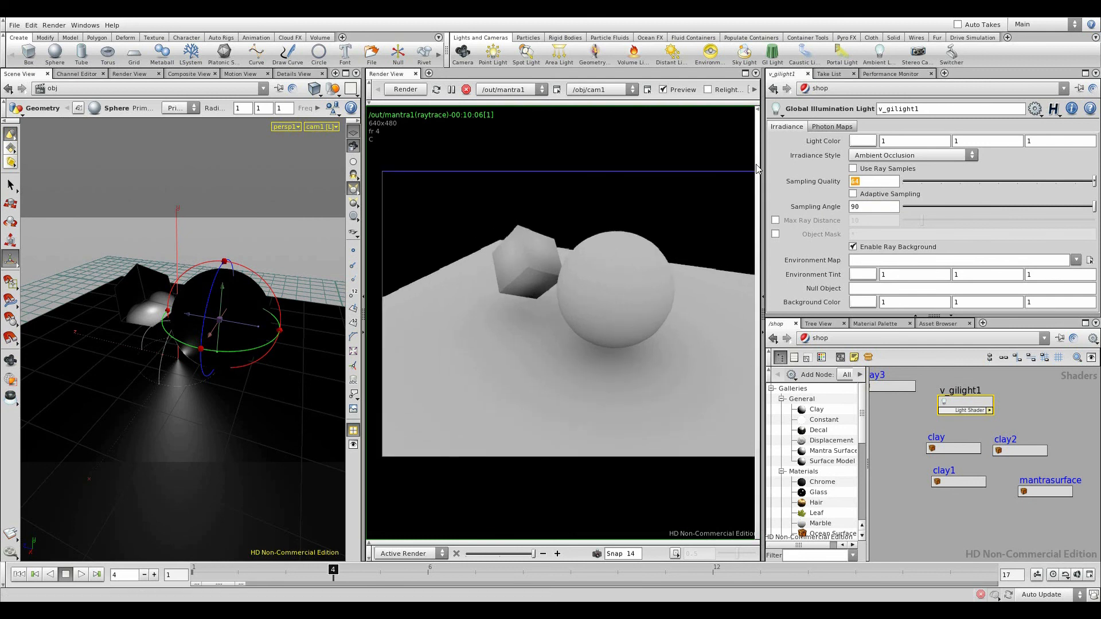
key(Return)
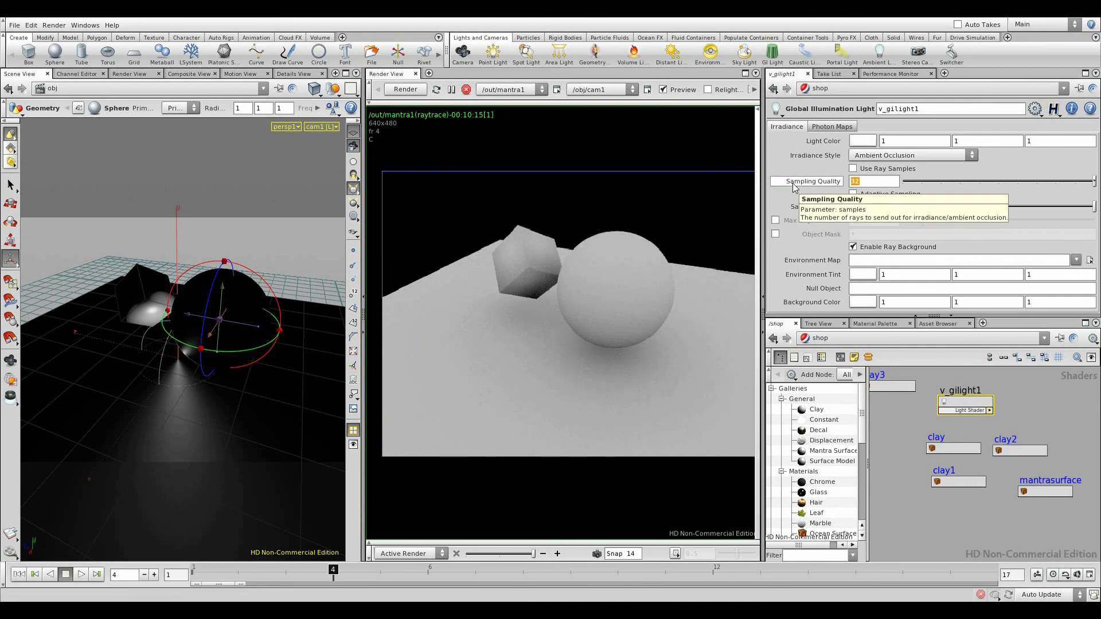
key(Return)
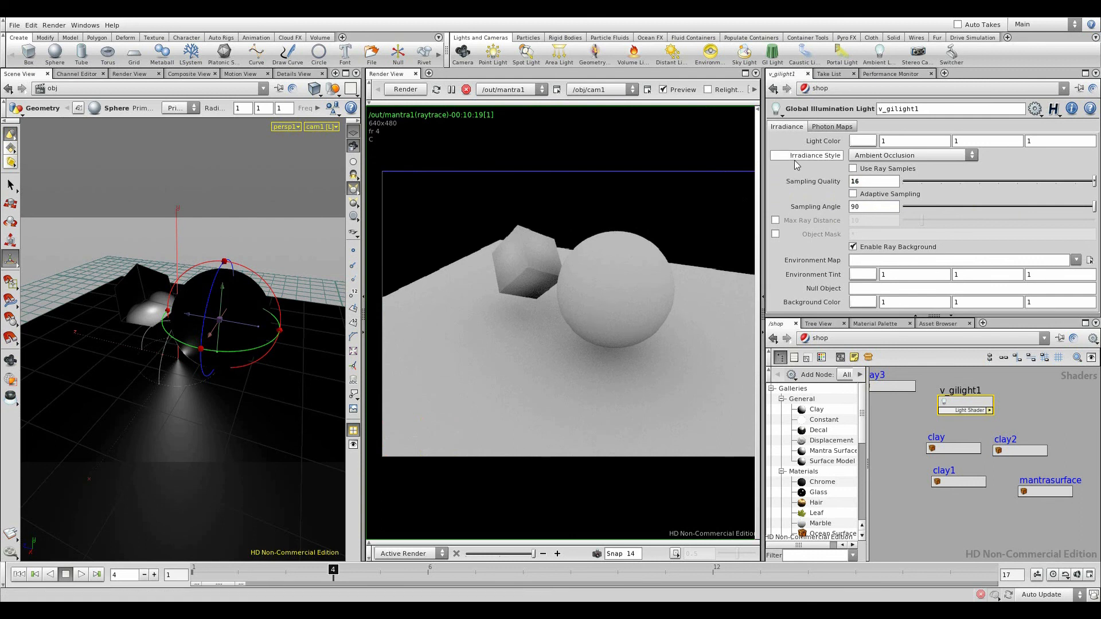
click(880, 180)
text(8)
key(Return)
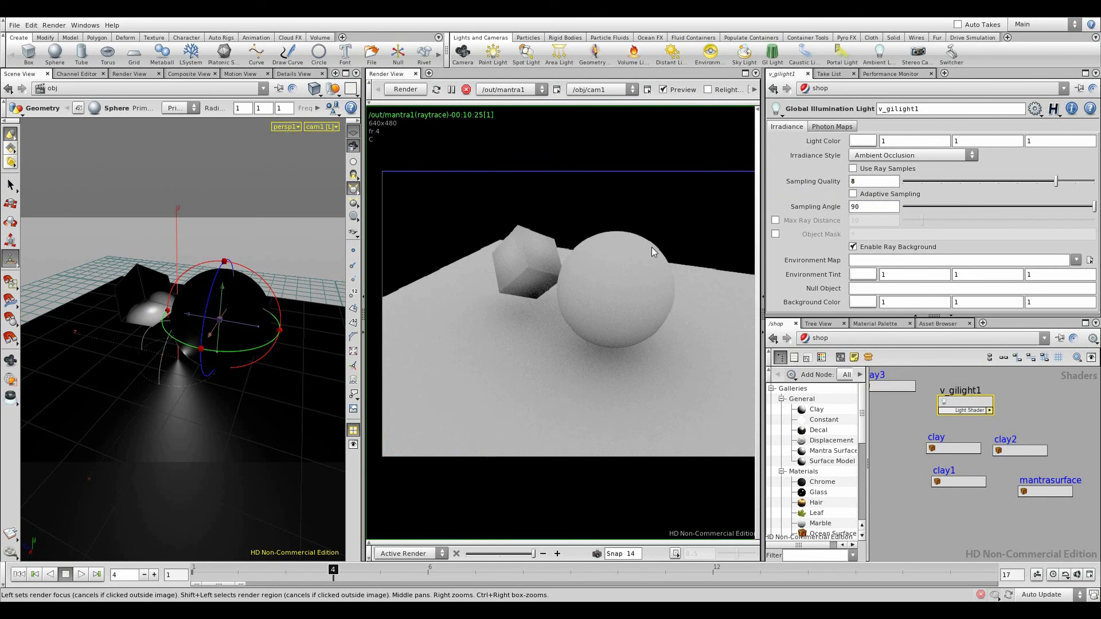
Enable Adaptive Sampling on v_gilight1 and briefly try Use Ray Samples, leaving that option off
click(854, 194)
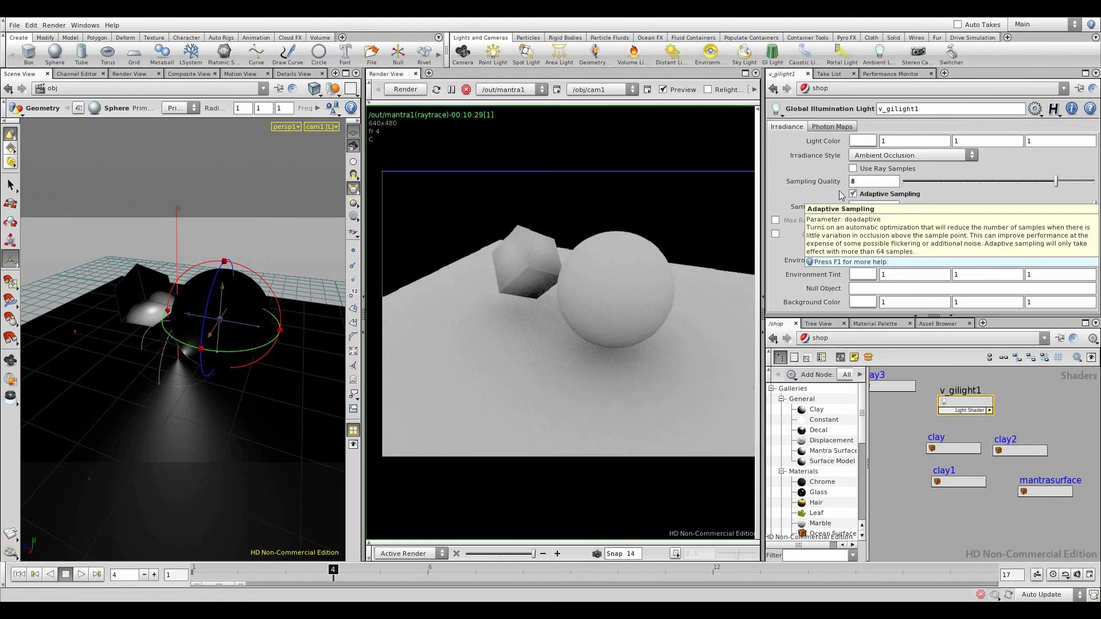
click(854, 168)
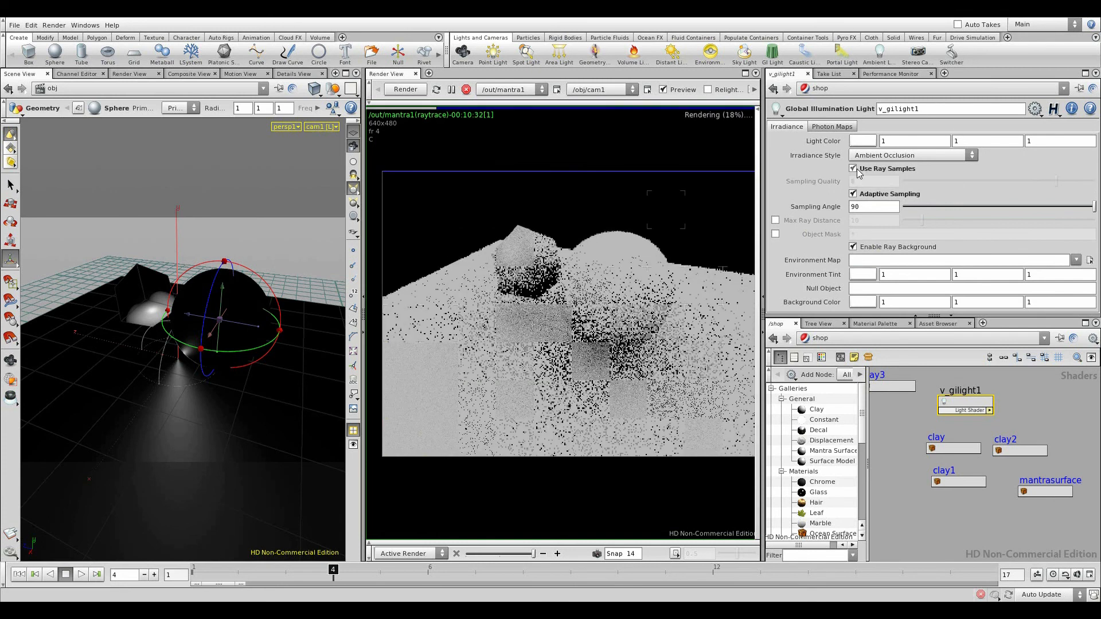
click(854, 168)
Raise the Sampling Quality of v_gilight1 to 128 and on to 1024, and inspect the shading beneath the sphere and box
text(128)
key(Return)
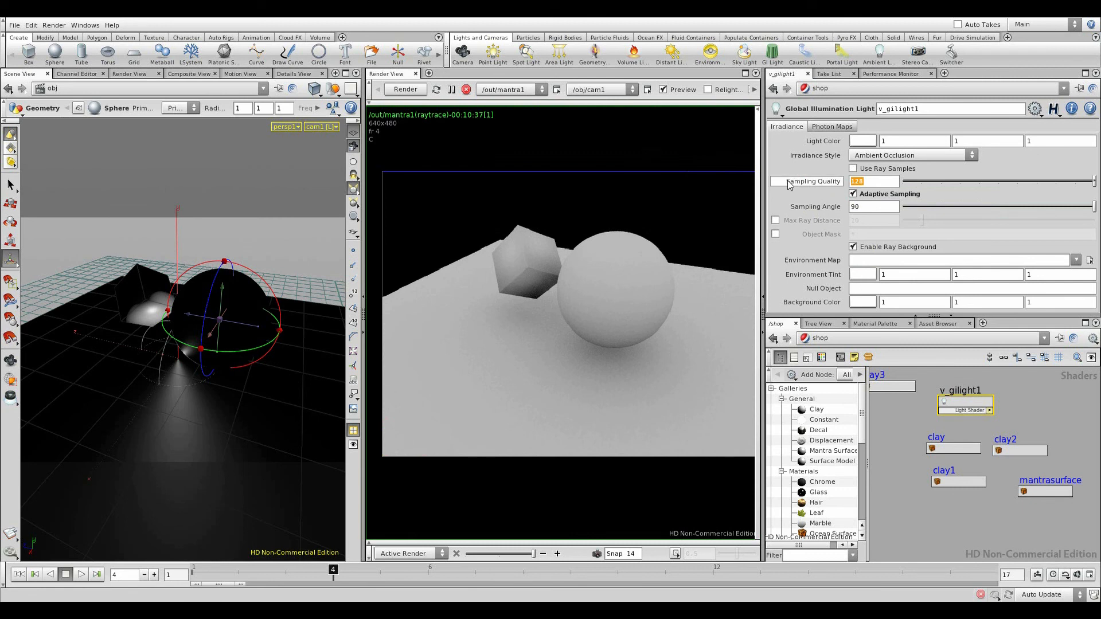
text(1024)
key(Return)
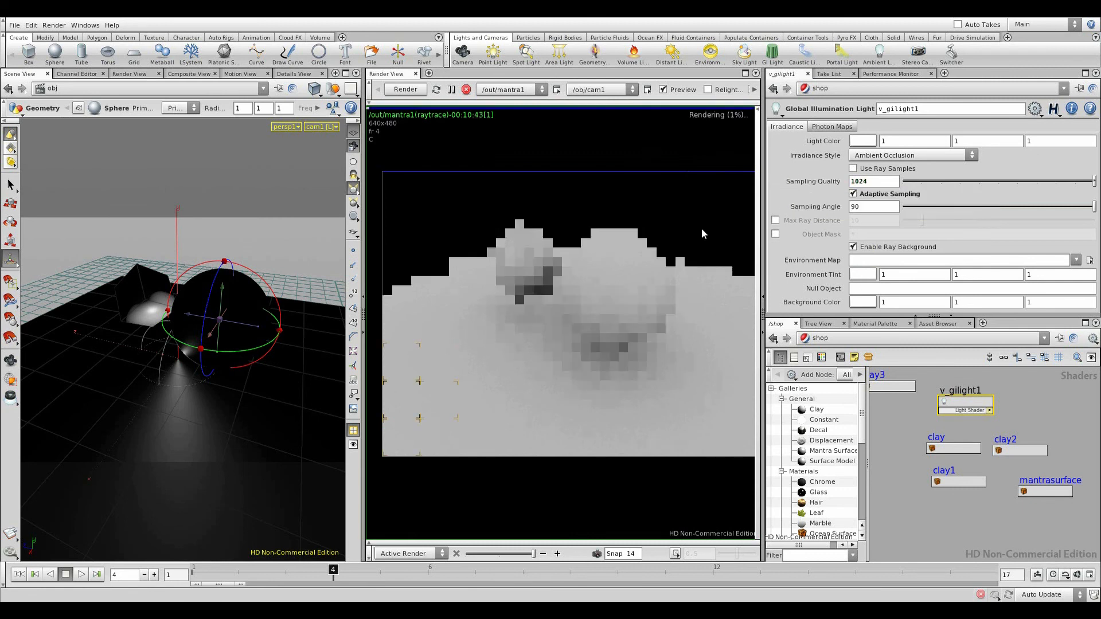
scroll(611, 316, down, 2)
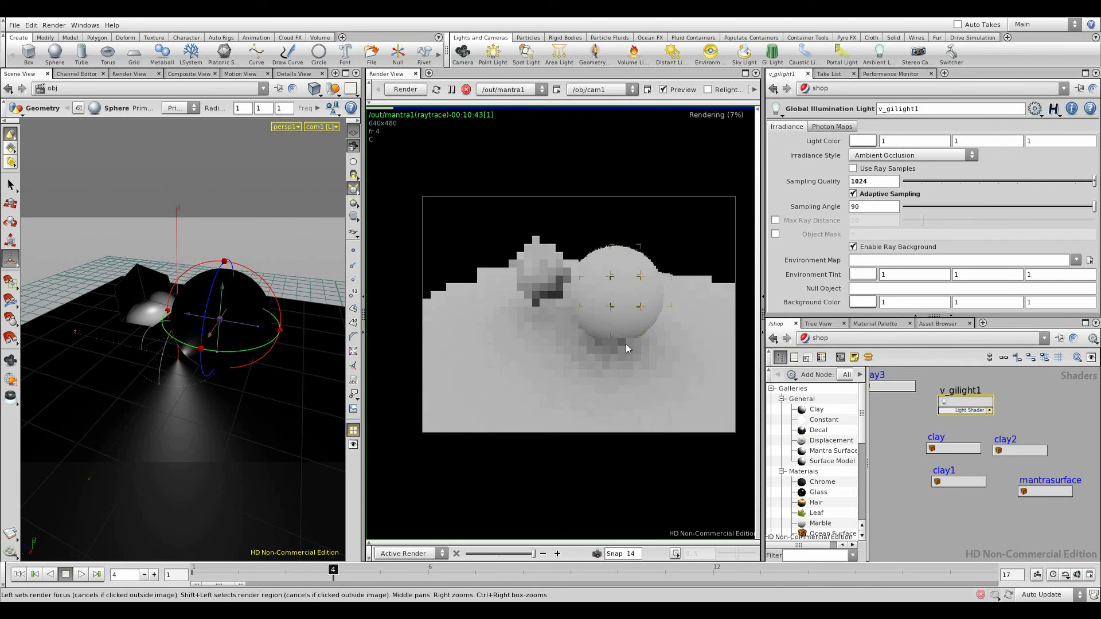
scroll(625, 357, up, 3)
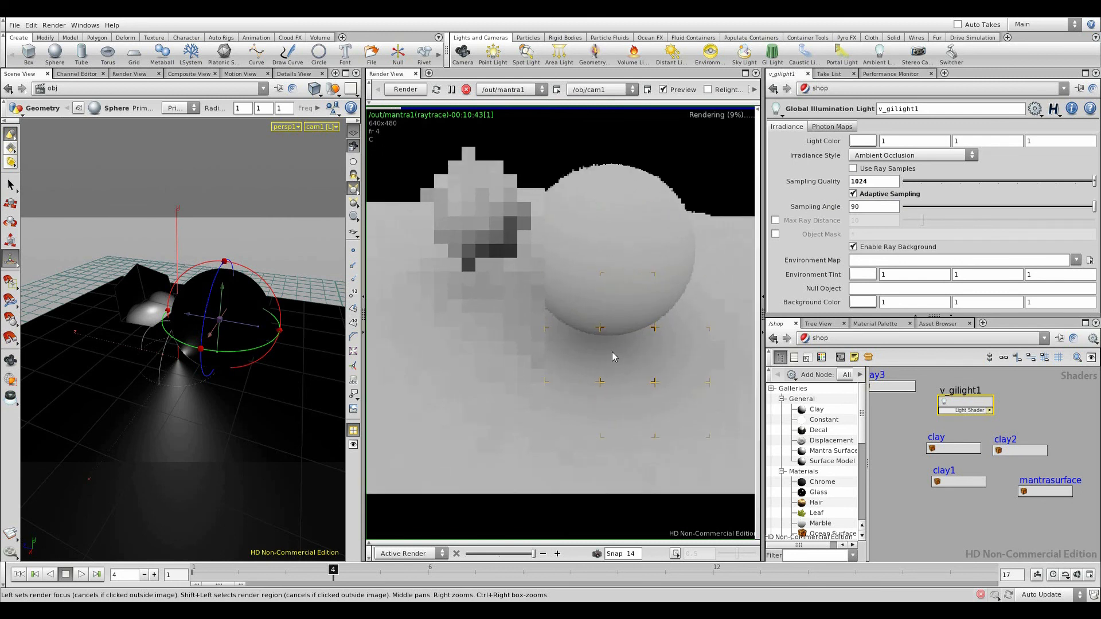
click(520, 321)
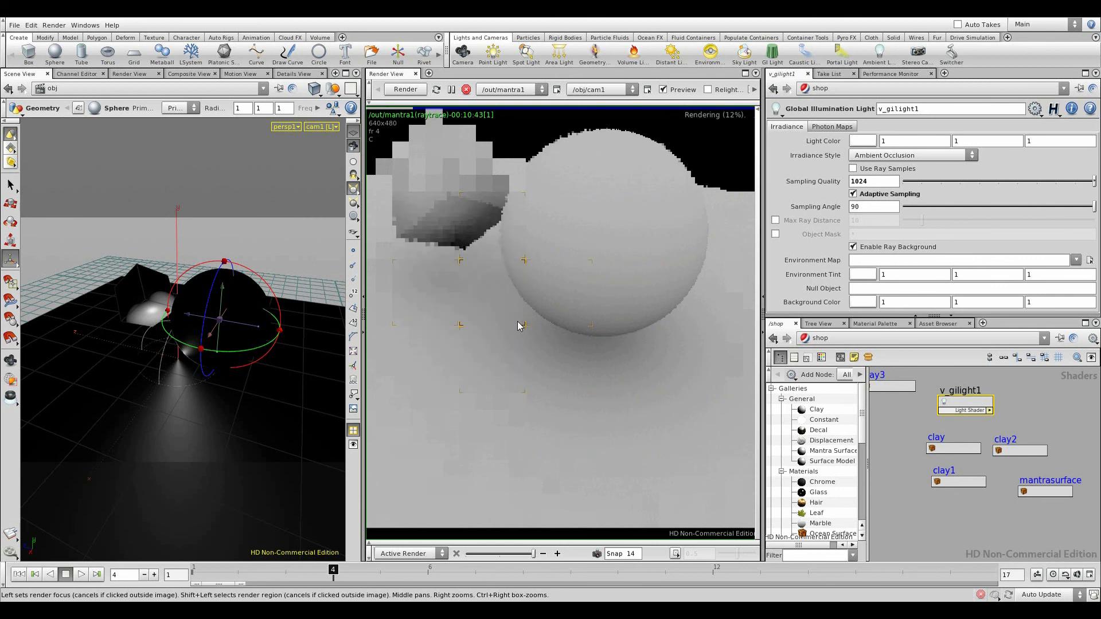
Try a Sampling Quality of 32 on v_gilight1 and inspect the shading beneath the sphere and box
scroll(589, 343, up, 2)
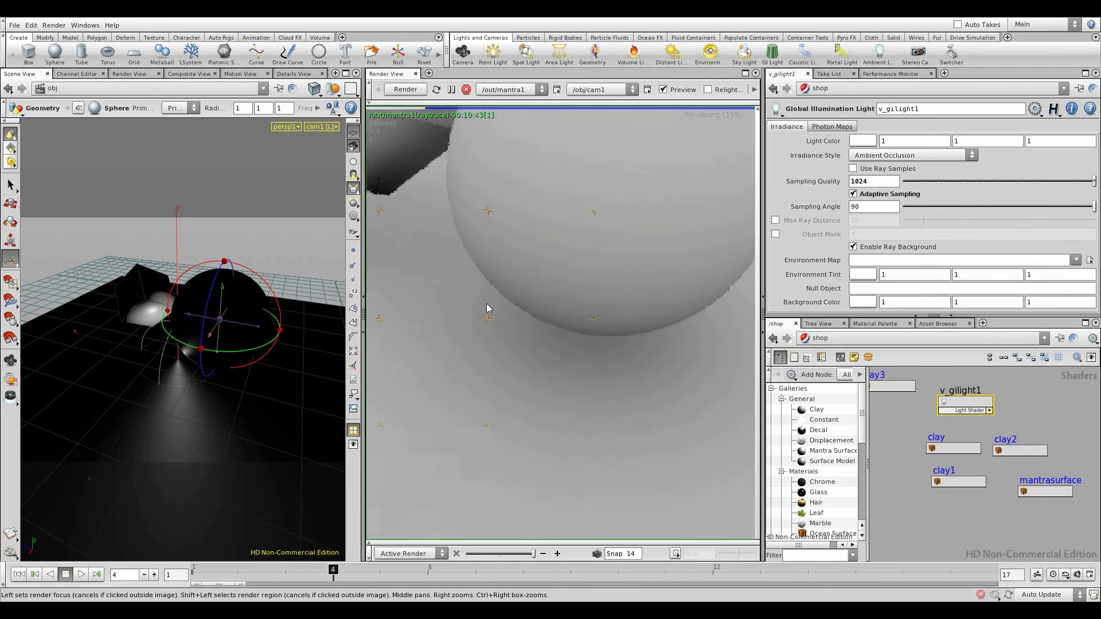
middle_drag(510, 299, 565, 331)
drag(882, 182, 788, 172)
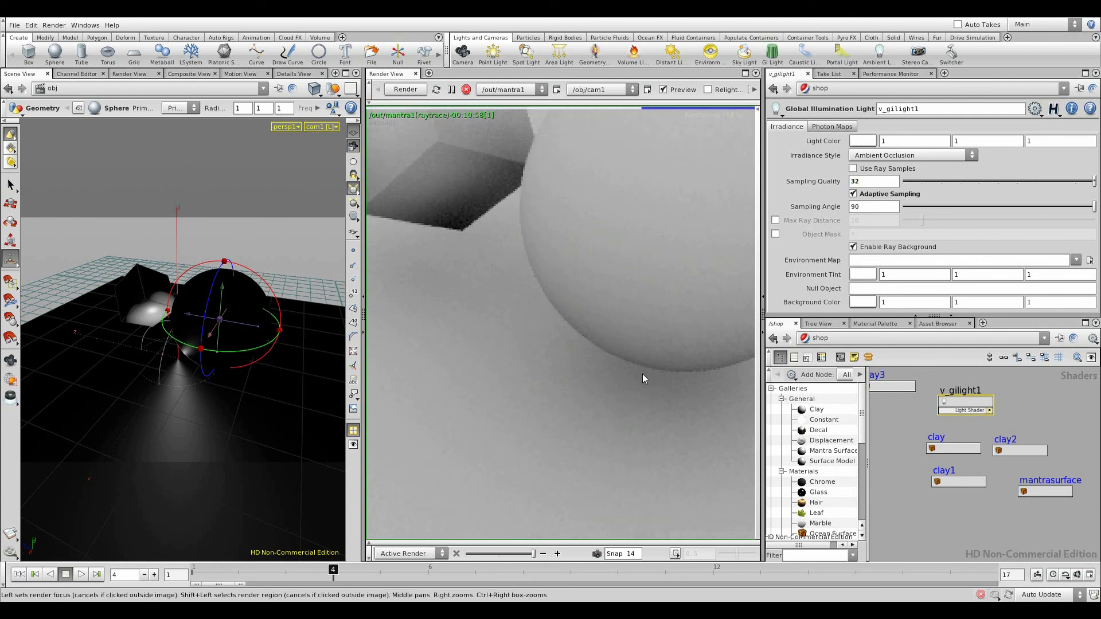
key(h)
Revert the Sampling Quality of v_gilight1 to its default and view the whole render
drag(853, 183, 800, 174)
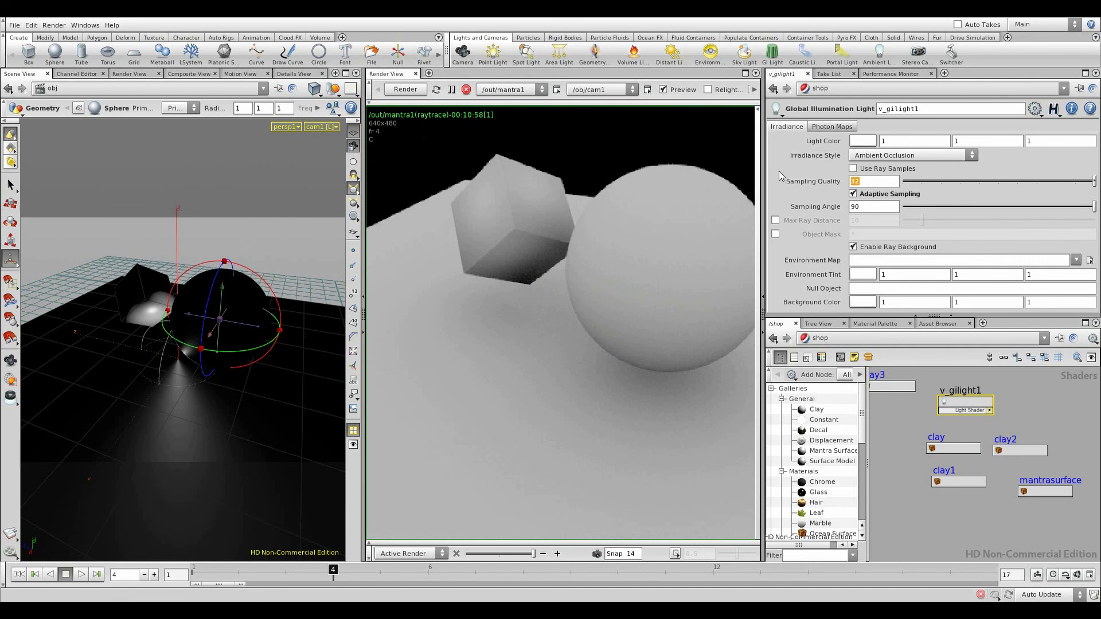
right_click(802, 179)
click(820, 309)
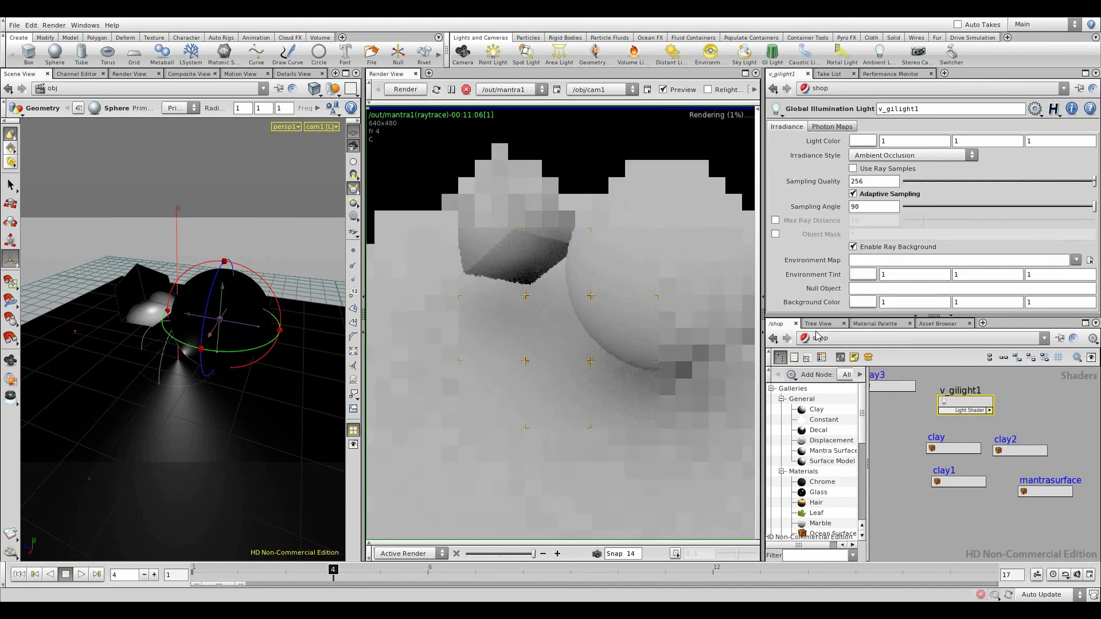
key(h)
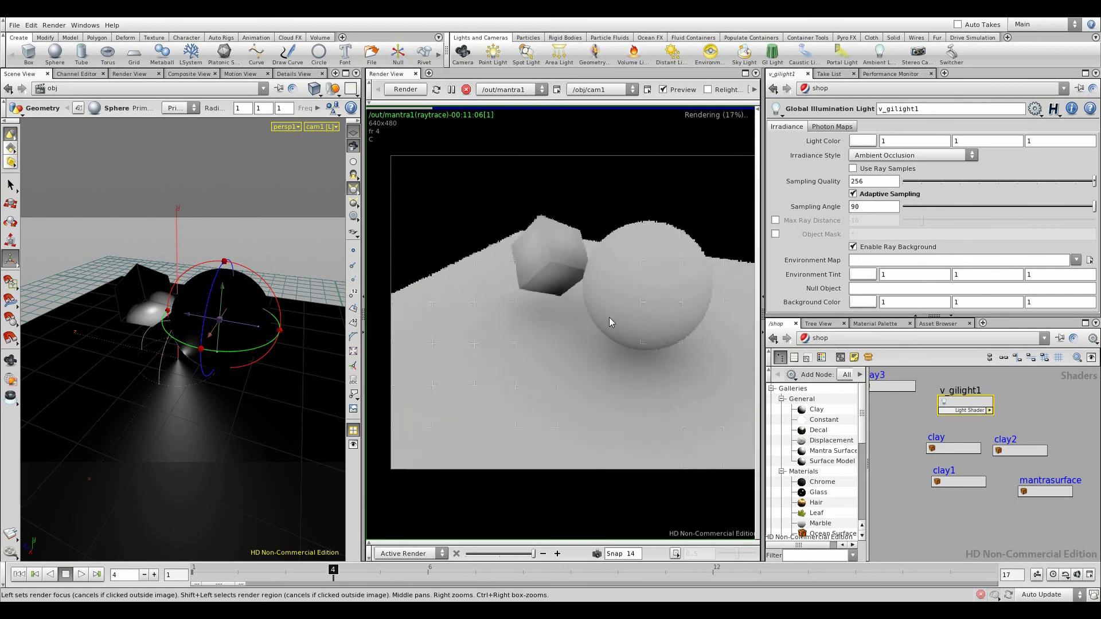
middle_drag(555, 338, 554, 344)
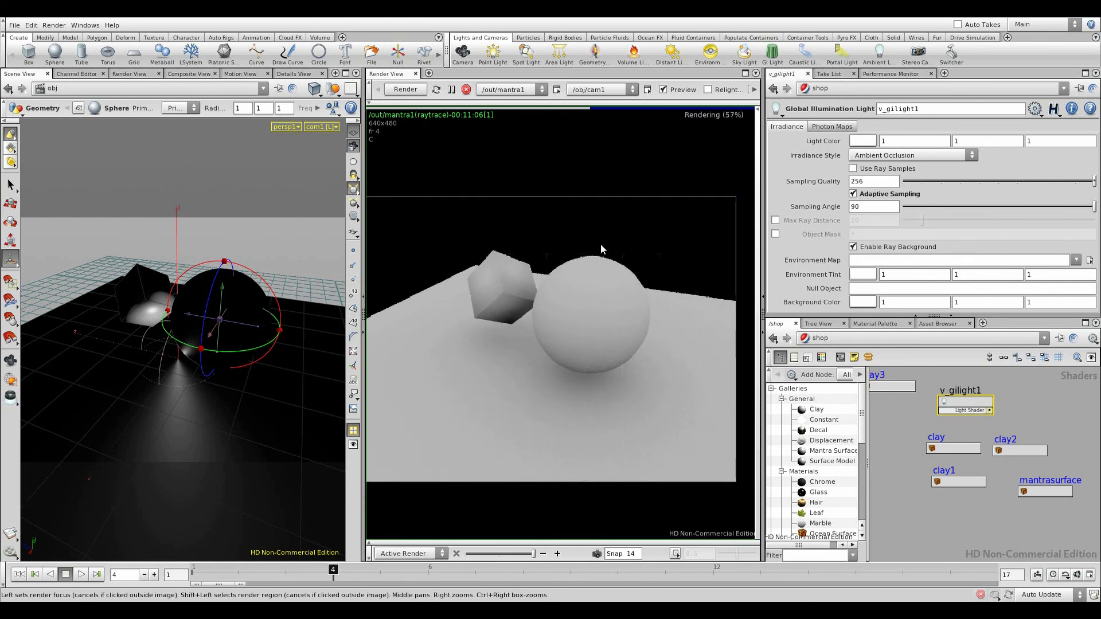
Set the Irradiance Style of v_gilight1 to Transparent Ambient Occlusion
click(865, 156)
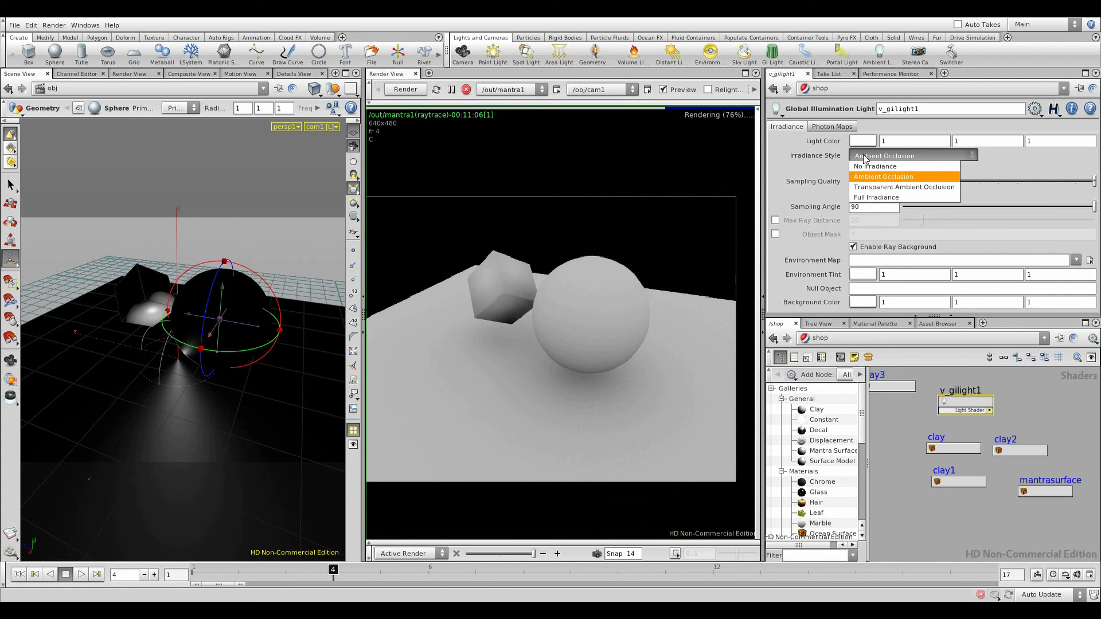
click(875, 166)
click(883, 156)
click(869, 188)
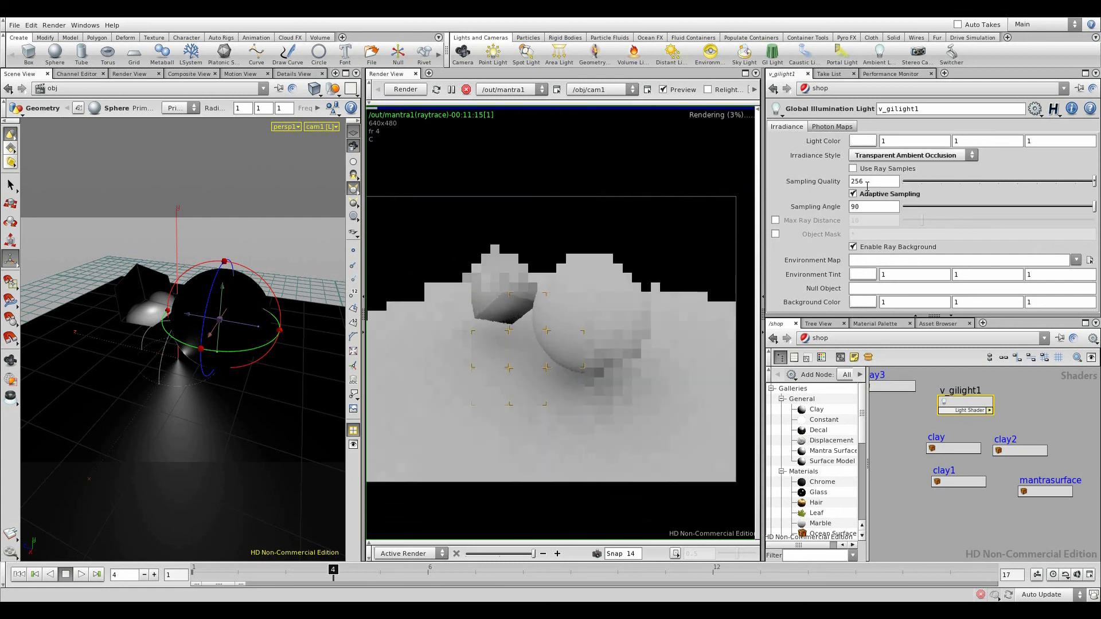
Add a Glass material from the gallery to the shader network and assign it to the rendered sphere
click(905, 420)
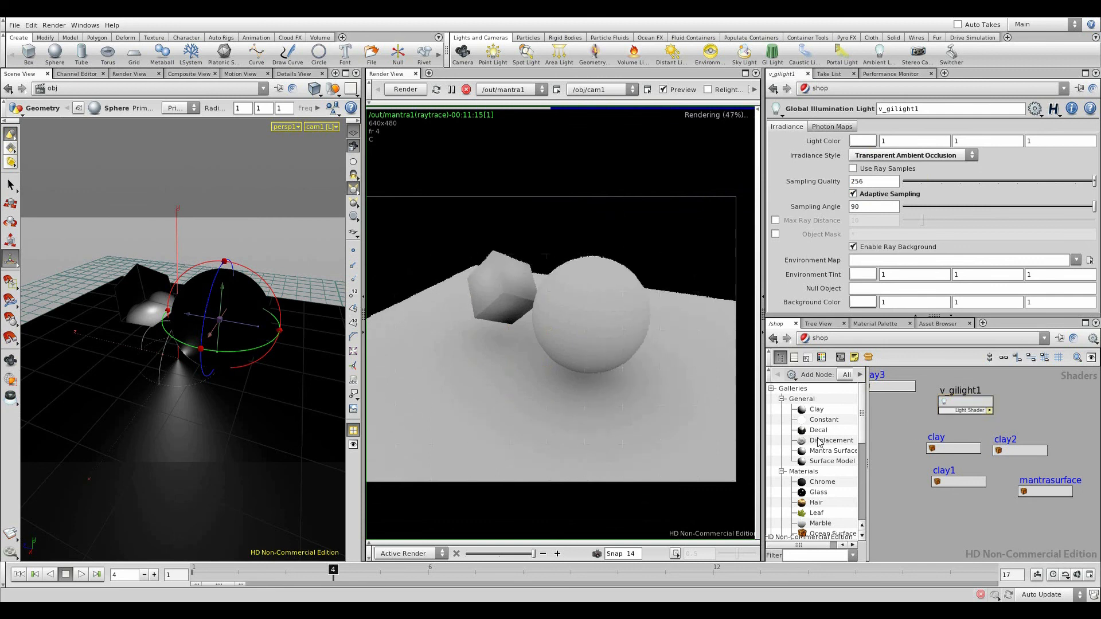
click(908, 518)
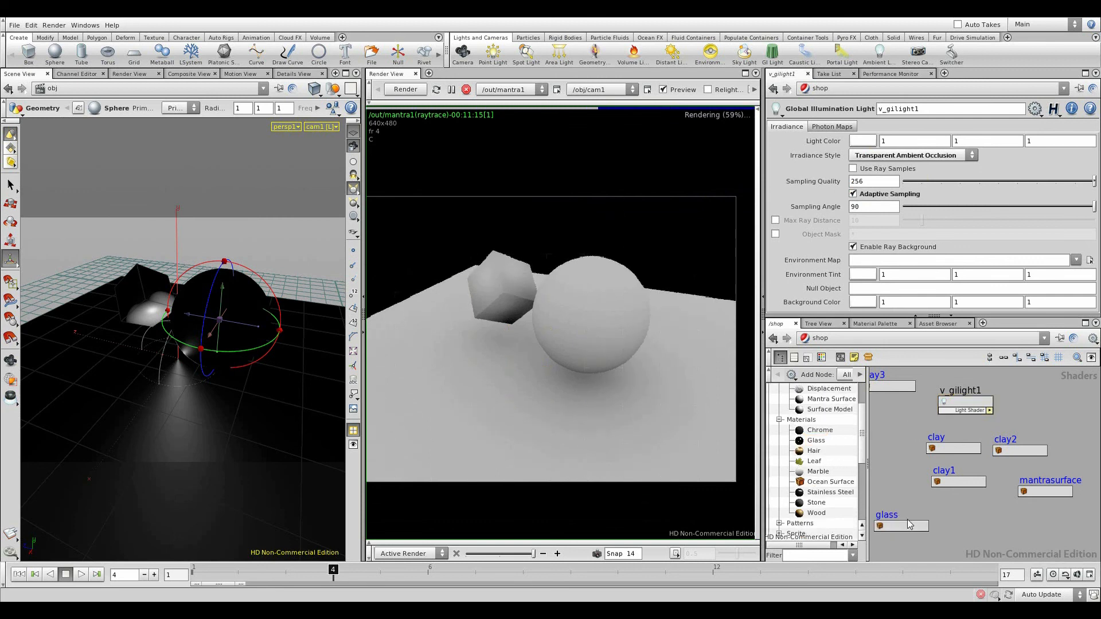
drag(608, 346, 612, 339)
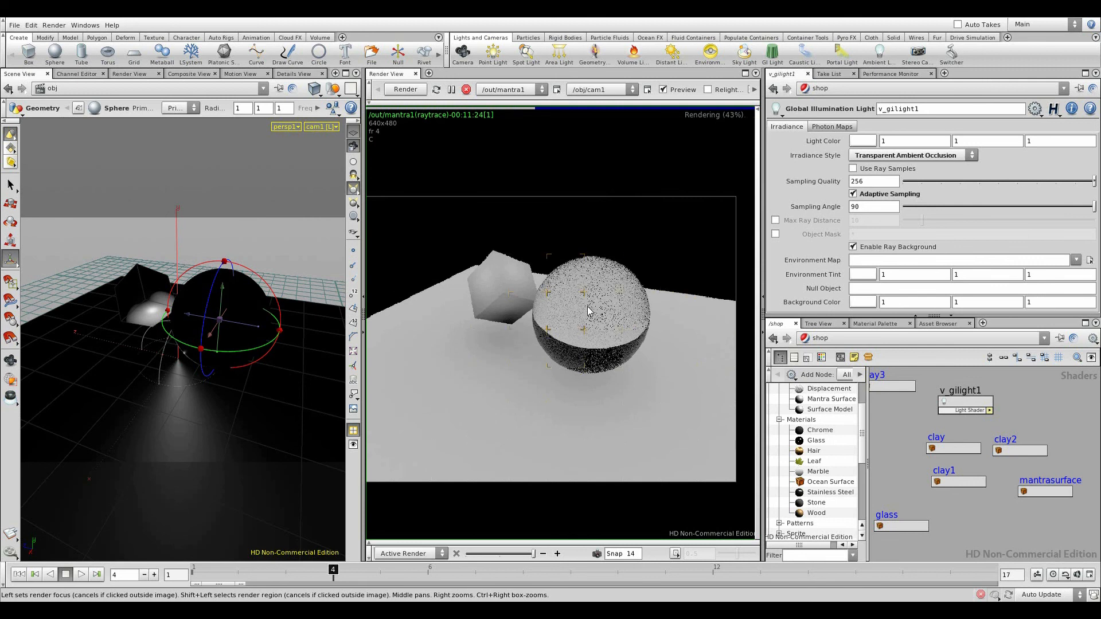
Turn off Adaptive Sampling on v_gilight1 and set its Sampling Quality to 32
drag(872, 182, 794, 182)
click(855, 194)
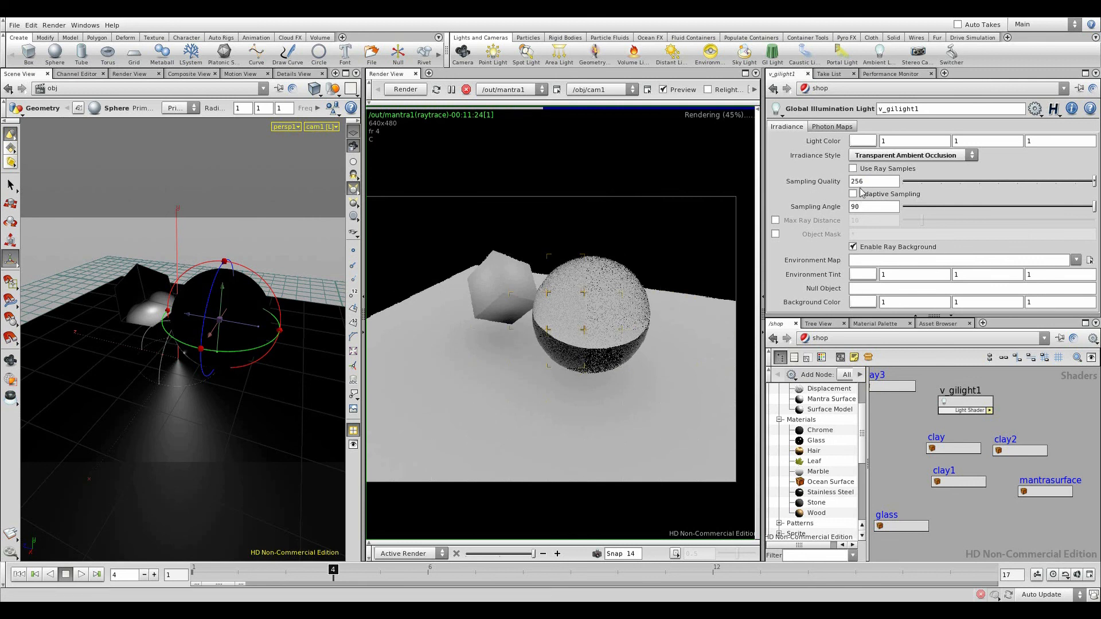
drag(871, 181, 788, 172)
text(32)
key(Return)
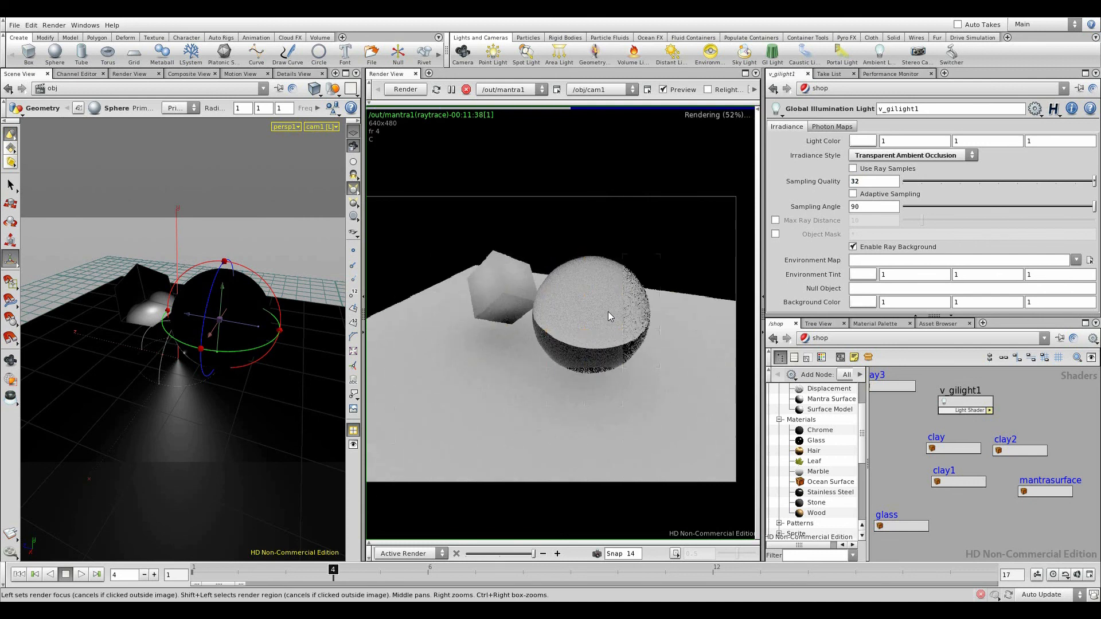
Try turning off Enable Ray Background on v_gilight1, then restore the option
scroll(609, 314, up, 1)
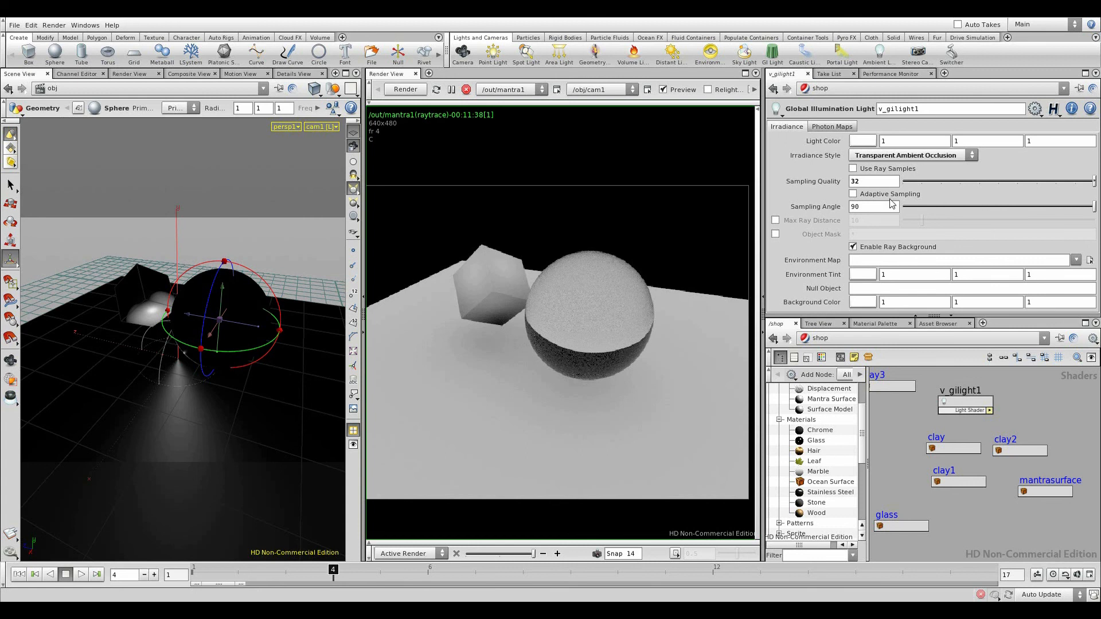
click(853, 248)
click(853, 247)
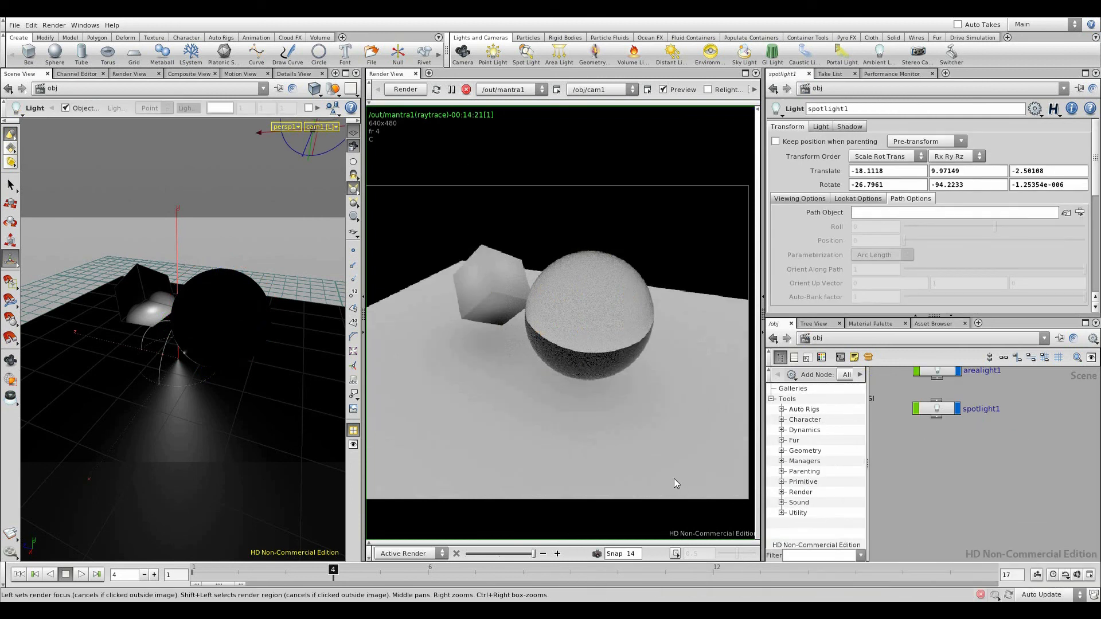
Go to the out network and review the Sampling properties of the mantra1 render node
mouse_move(949, 447)
middle_down()
mouse_move(946, 496)
mouse_move(925, 448)
mouse_move(949, 463)
middle_up()
scroll(938, 449, down, 2)
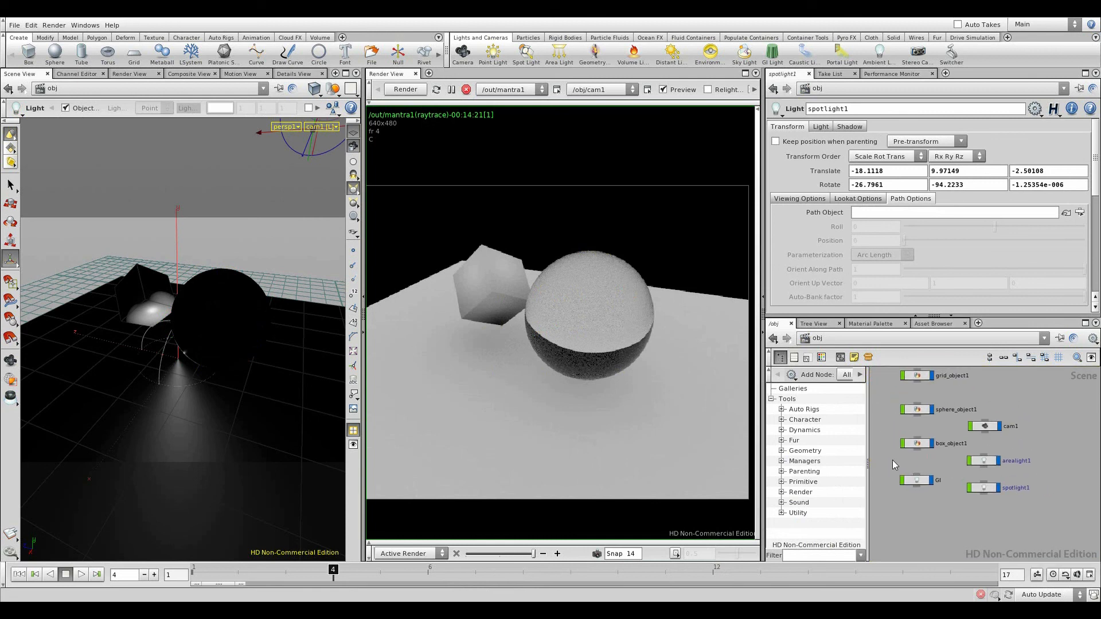
click(820, 338)
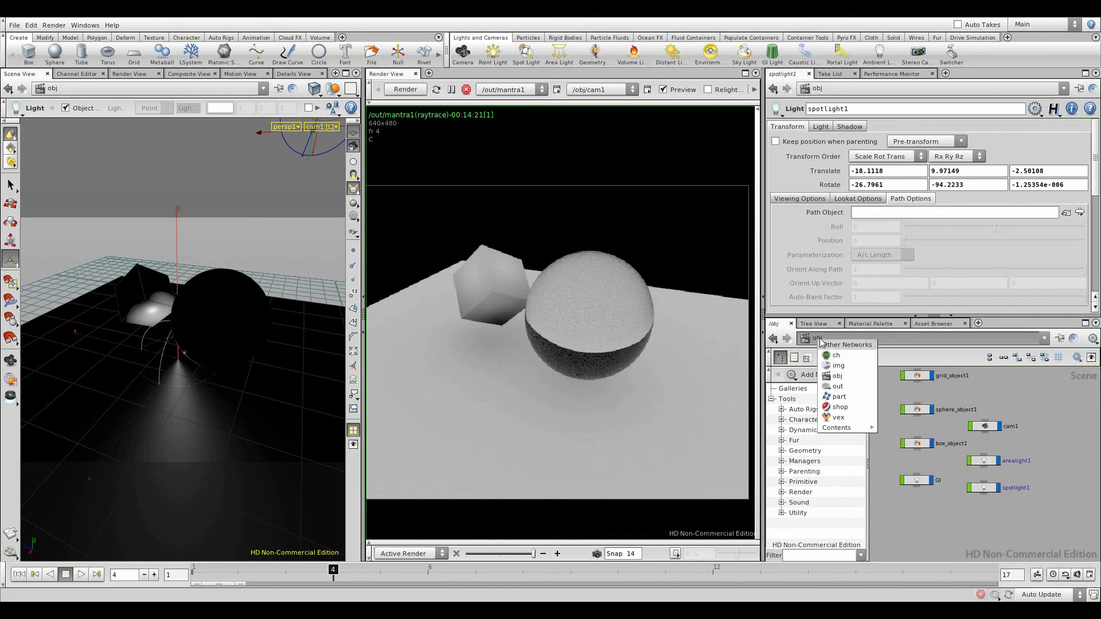
click(838, 386)
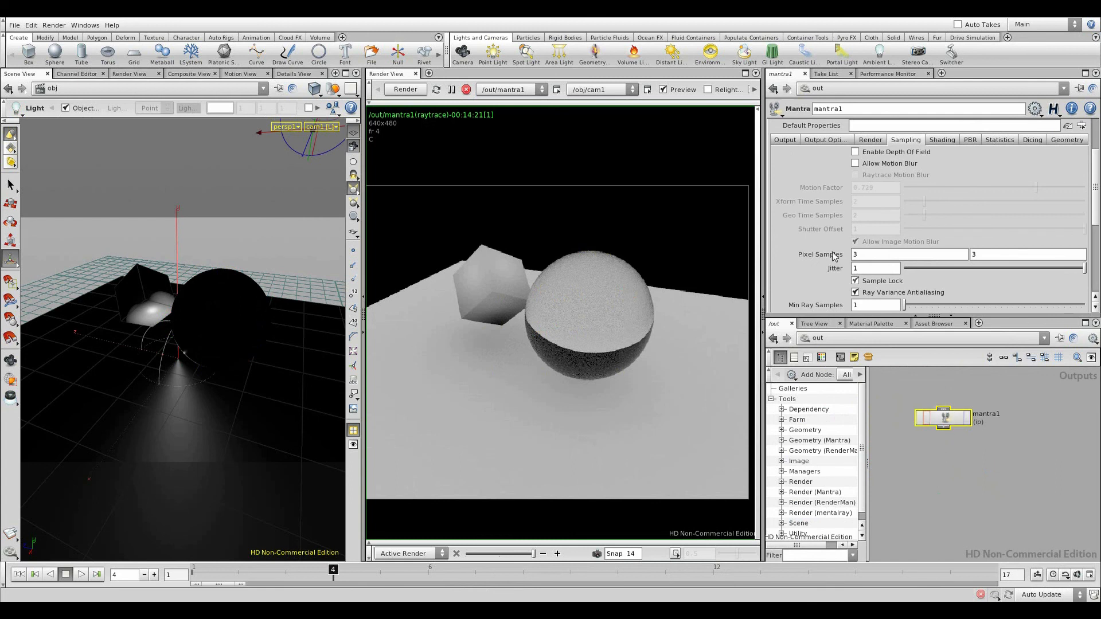
scroll(824, 228, up, 3)
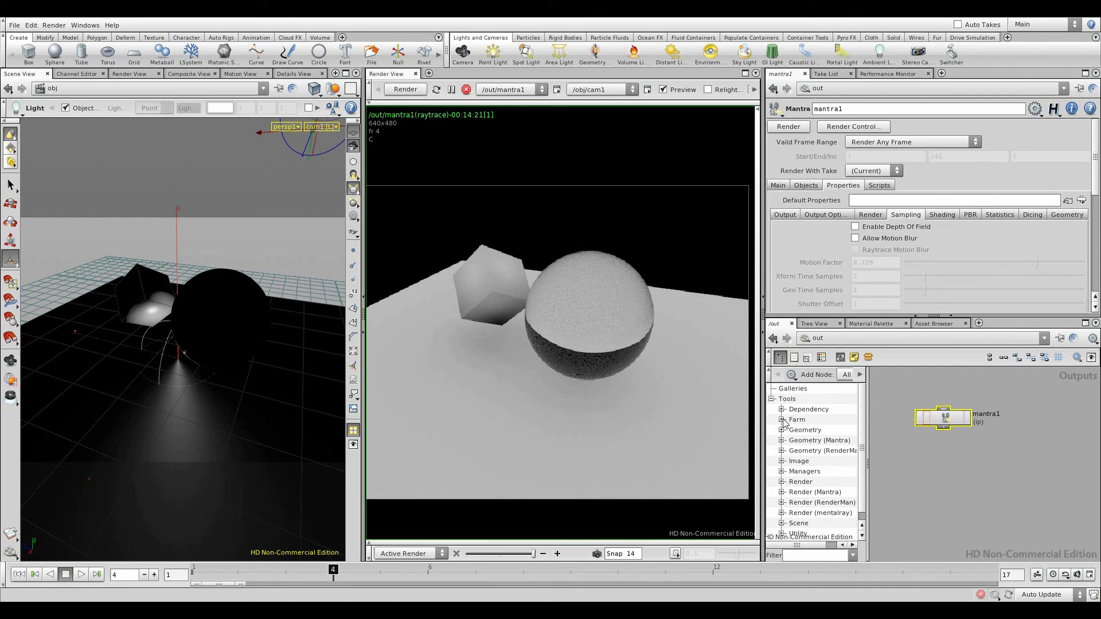
Return to the shop network and add another Mantra Surface material beside the clay shader
click(817, 340)
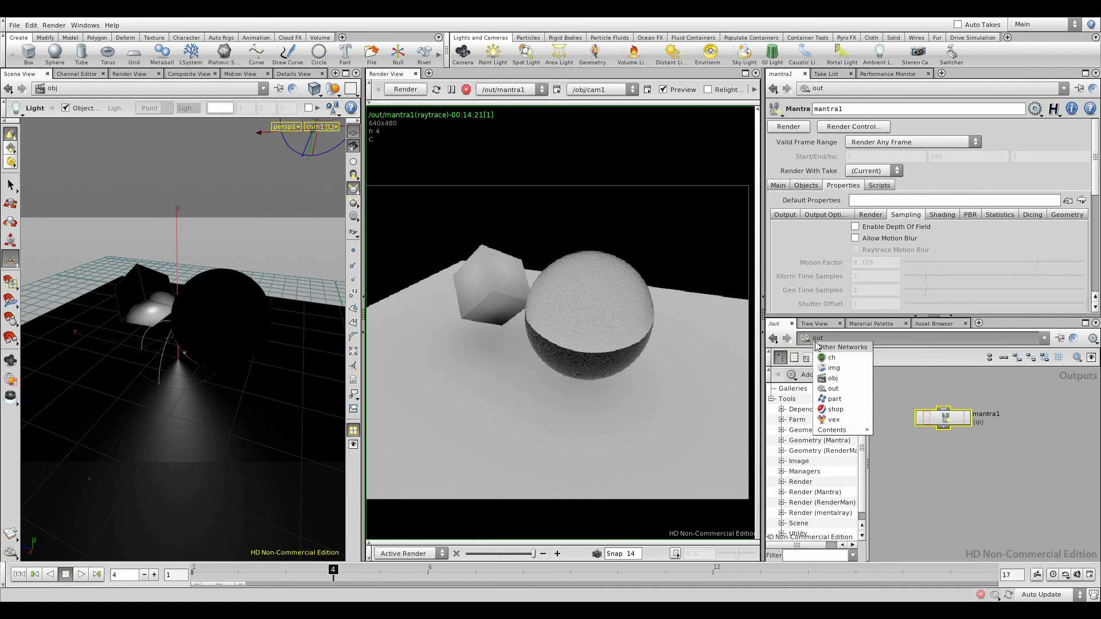
click(835, 409)
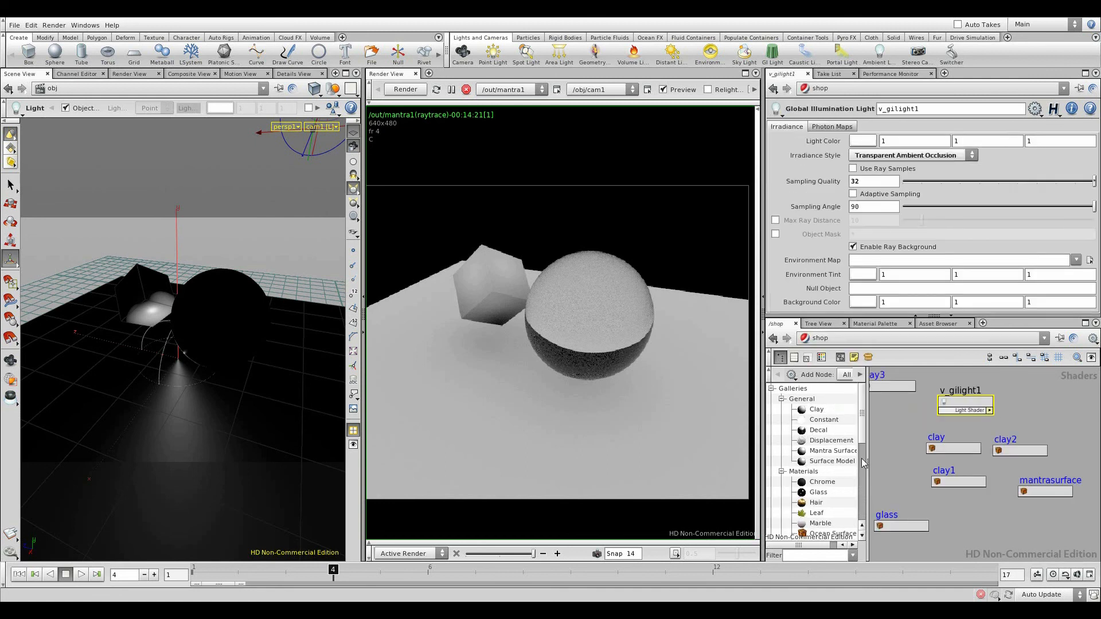
drag(868, 462, 914, 459)
click(914, 460)
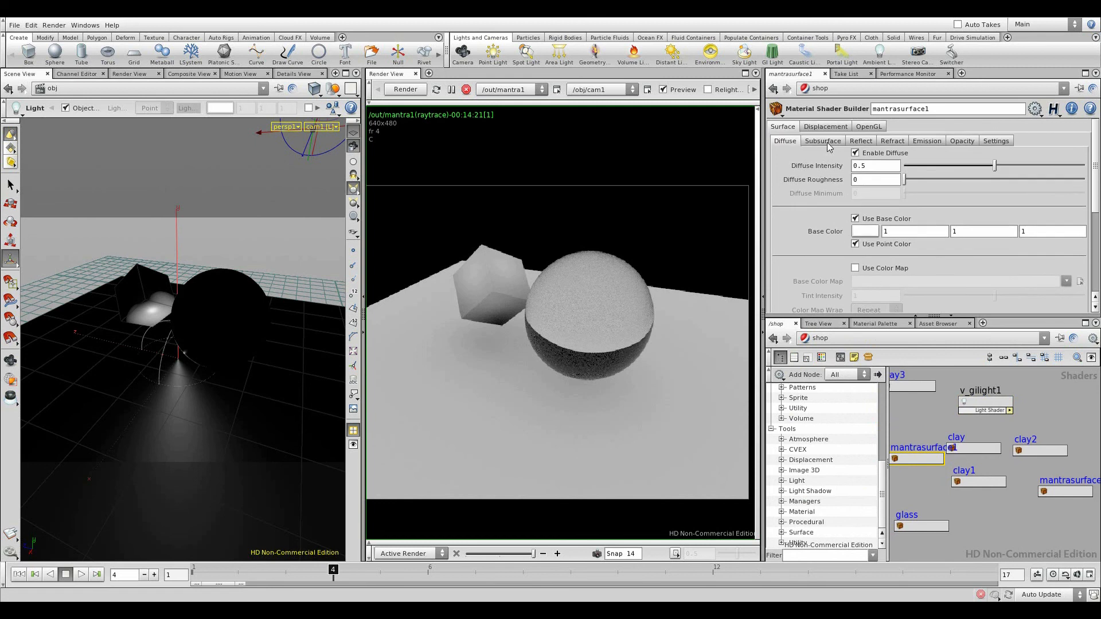
Review the Subsurface, Reflect, Refract, Emission and Diffuse settings of mantrasurface1
click(825, 142)
click(862, 141)
click(894, 141)
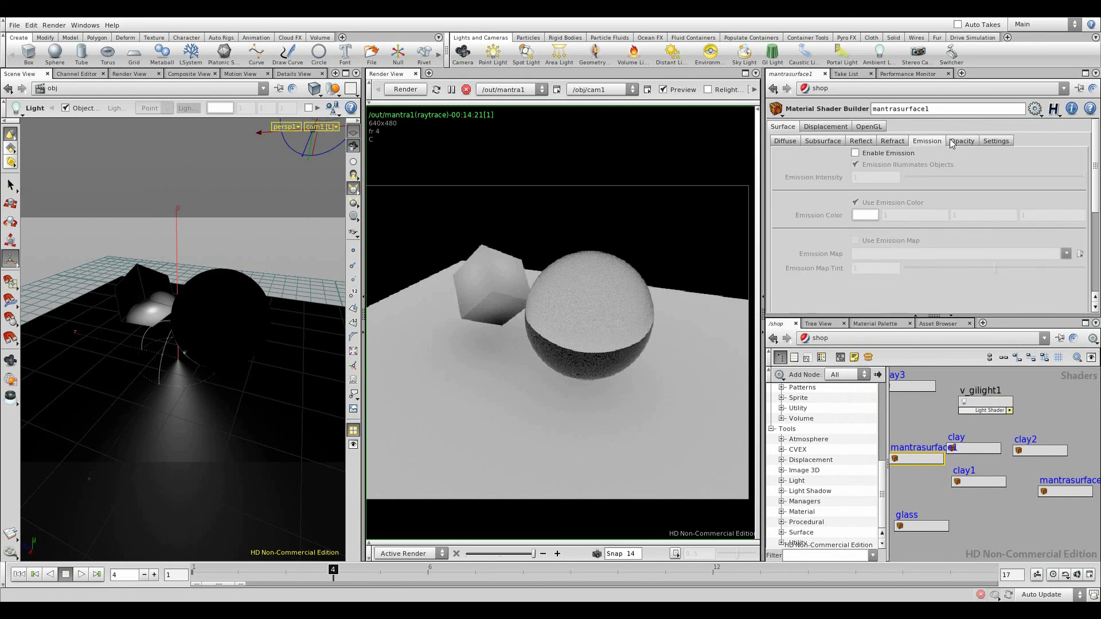
click(843, 142)
click(868, 143)
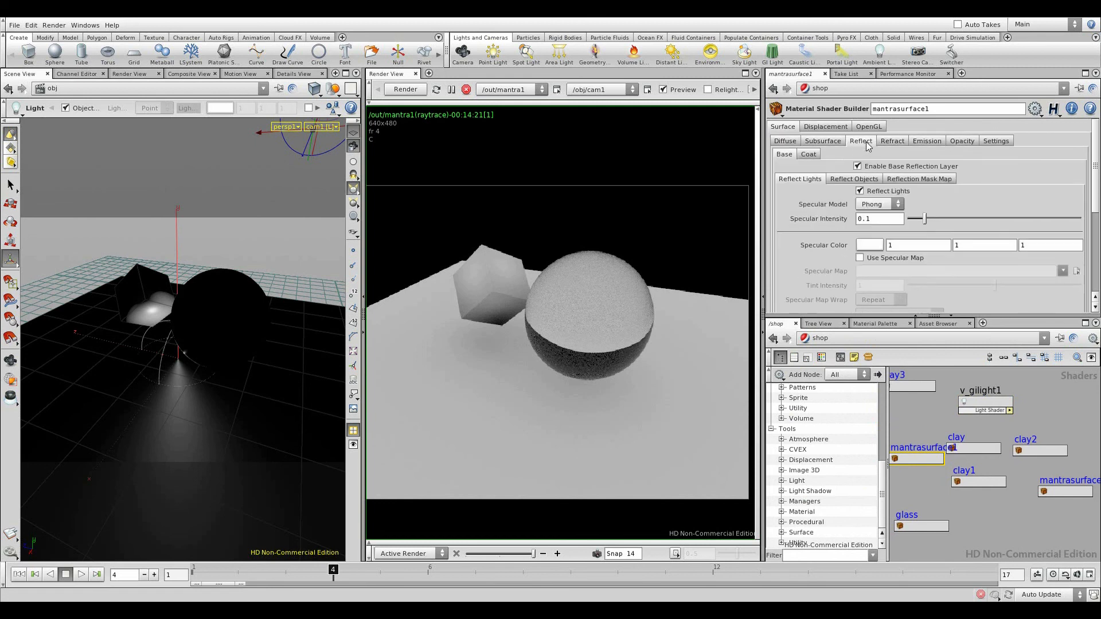
click(823, 141)
click(785, 141)
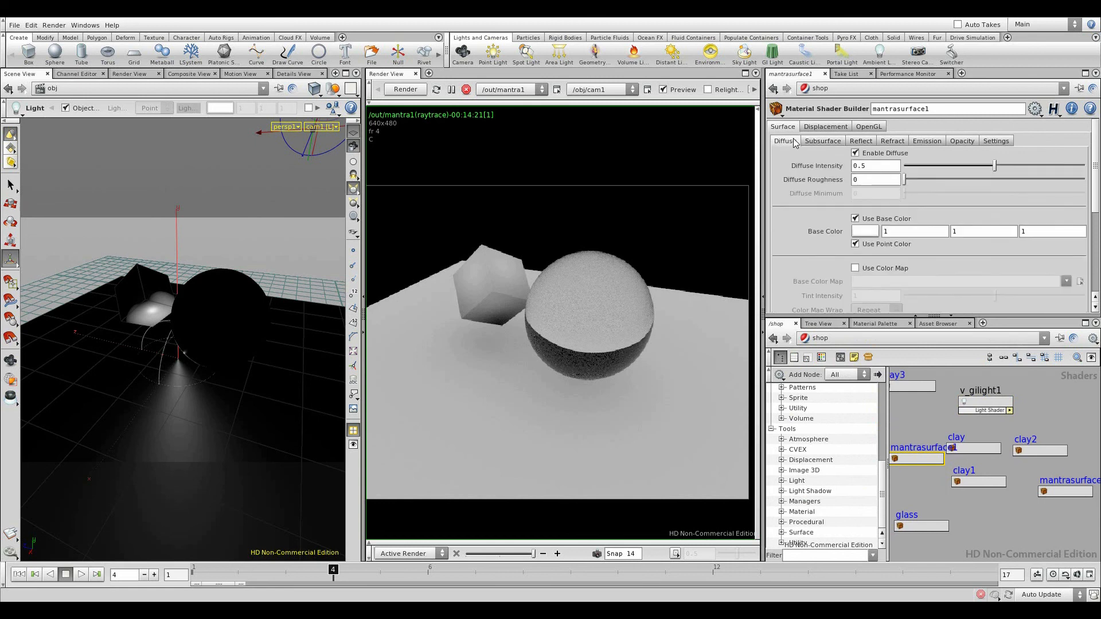